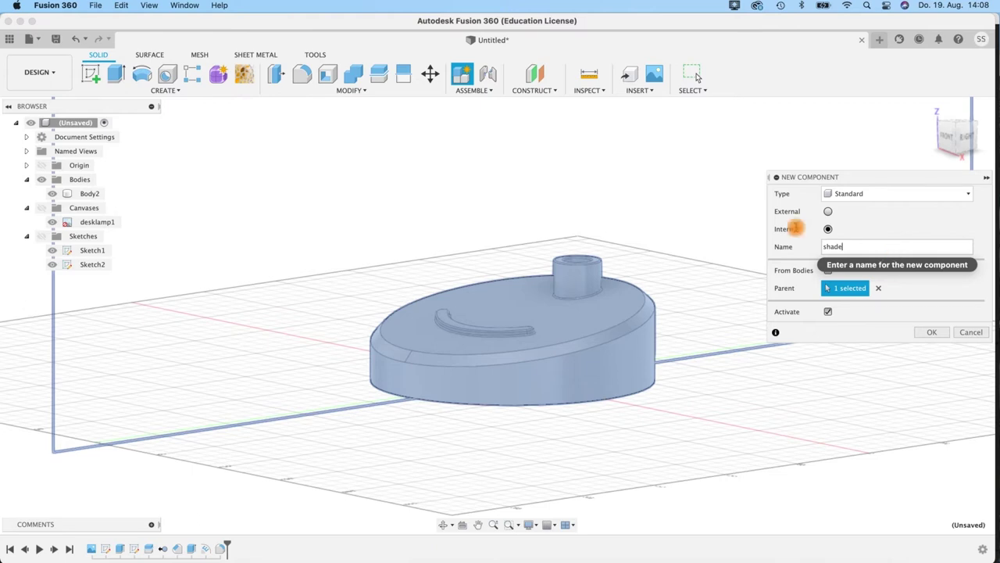
Step: Create an internal standard component named "shade" under the top-level design and make it the active component
click(931, 334)
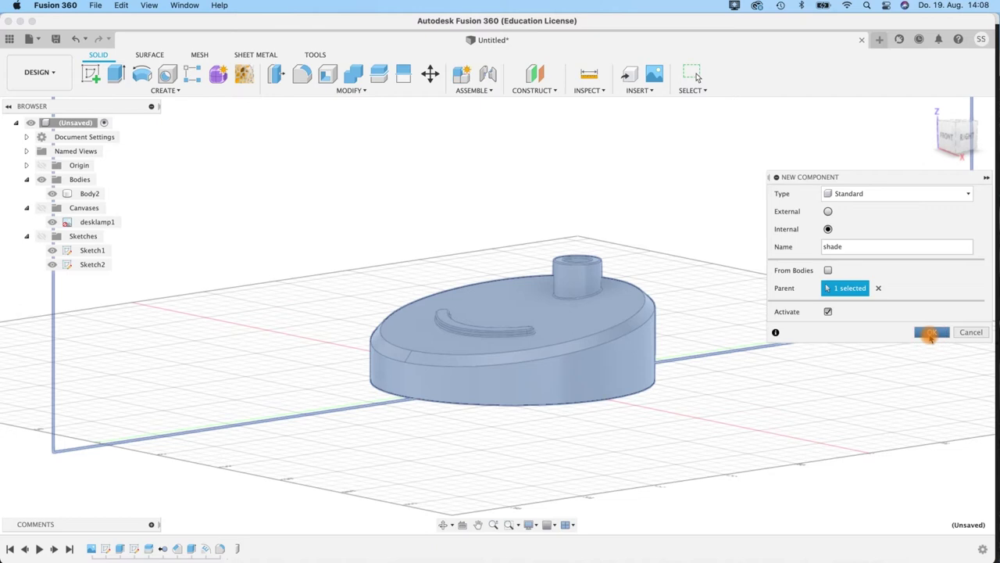
click(106, 279)
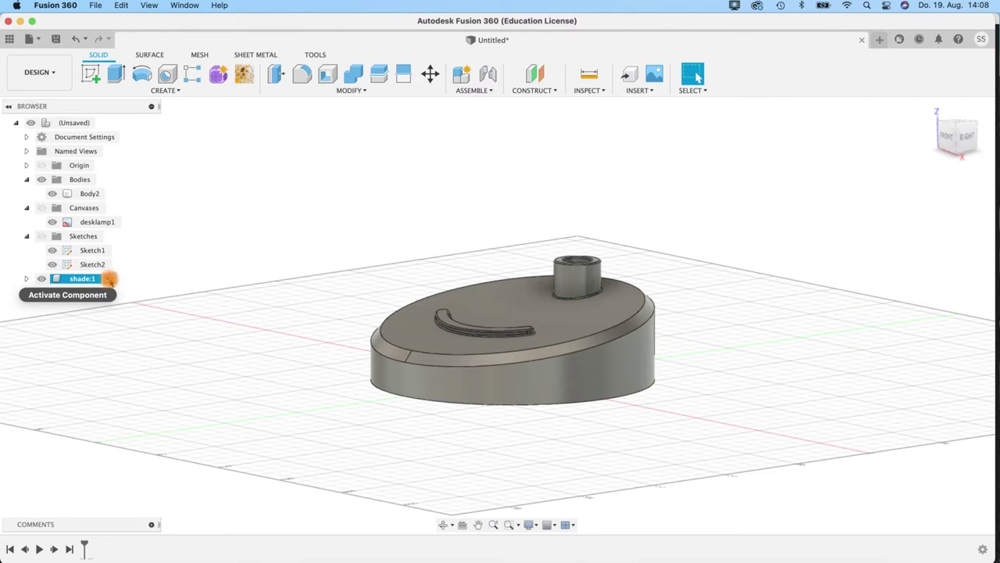
click(266, 345)
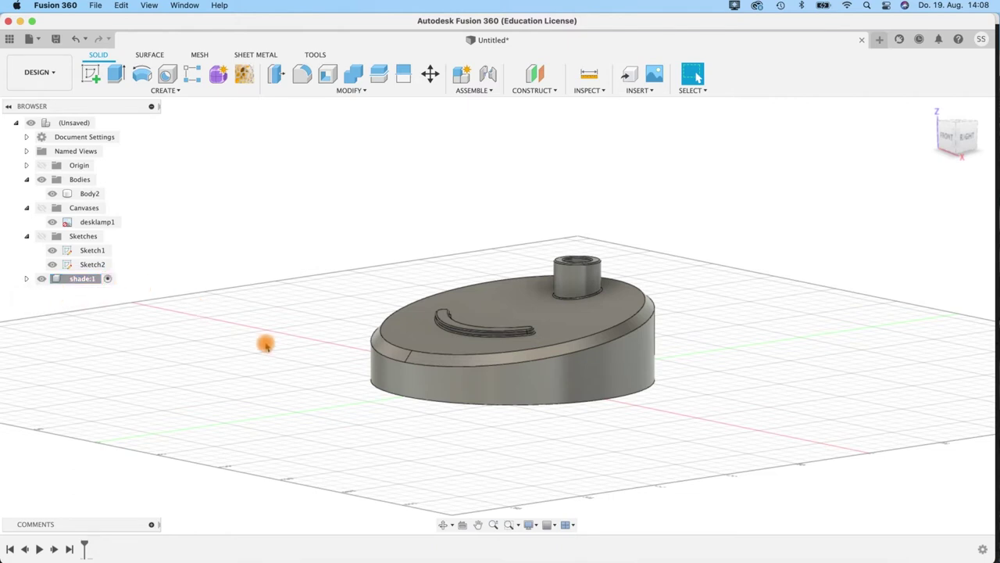
Step: Save the design as "lamp" in the Tutorial Projects location
key(super+s)
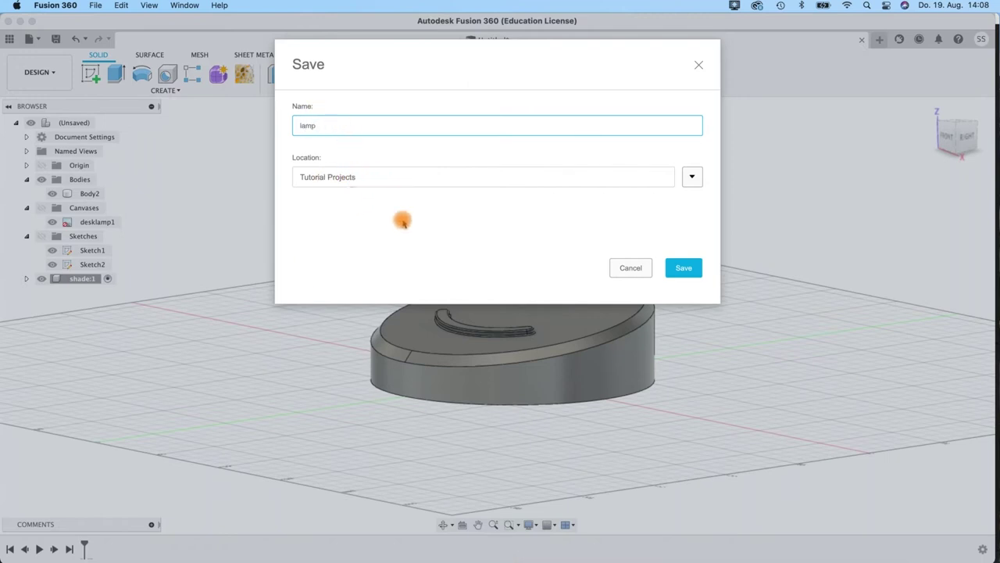
click(682, 269)
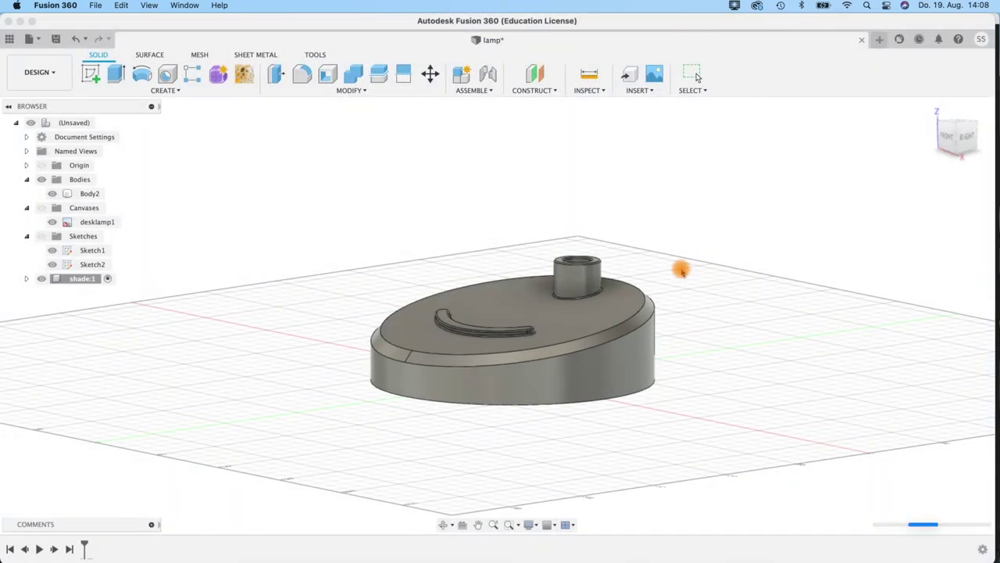
Step: Hide the lamp base body Body2 and show the desklamp1 reference canvas
scroll(681, 269, up, 3)
scroll(682, 268, down, 4)
middle_drag(700, 236, 629, 342)
scroll(630, 342, up, 3)
scroll(630, 342, down, 3)
click(49, 182)
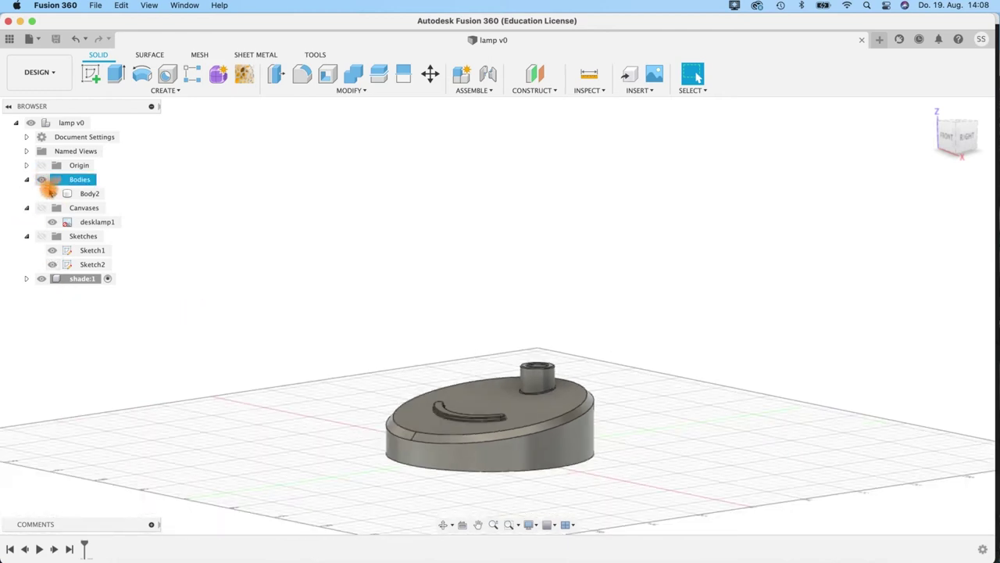
click(52, 193)
shift+middle_drag(536, 391, 491, 402)
click(52, 195)
click(48, 205)
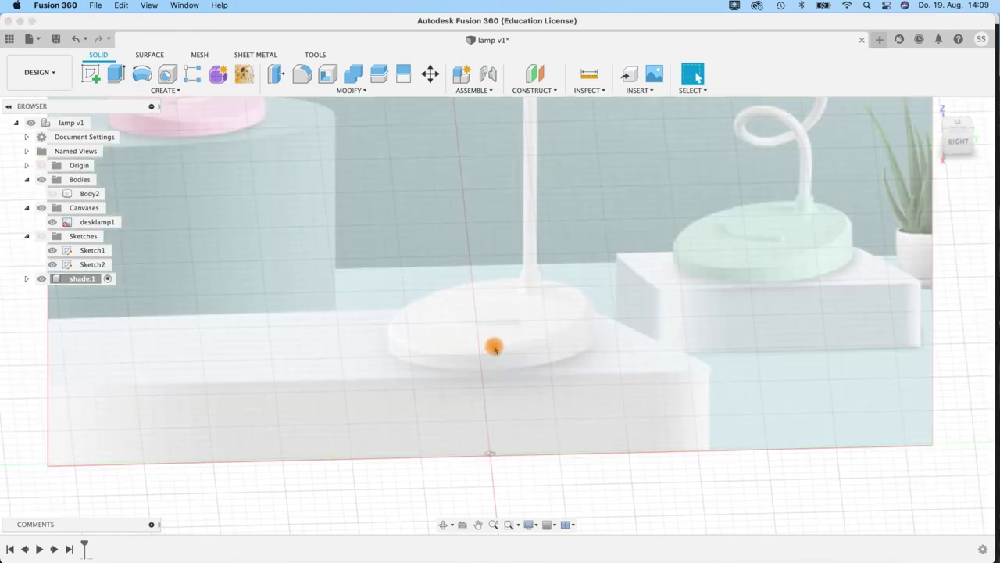
Step: Examine the white lamp's shade in the reference image and hide the canvases
scroll(630, 319, down, 5)
shift+middle_drag(691, 220, 689, 164)
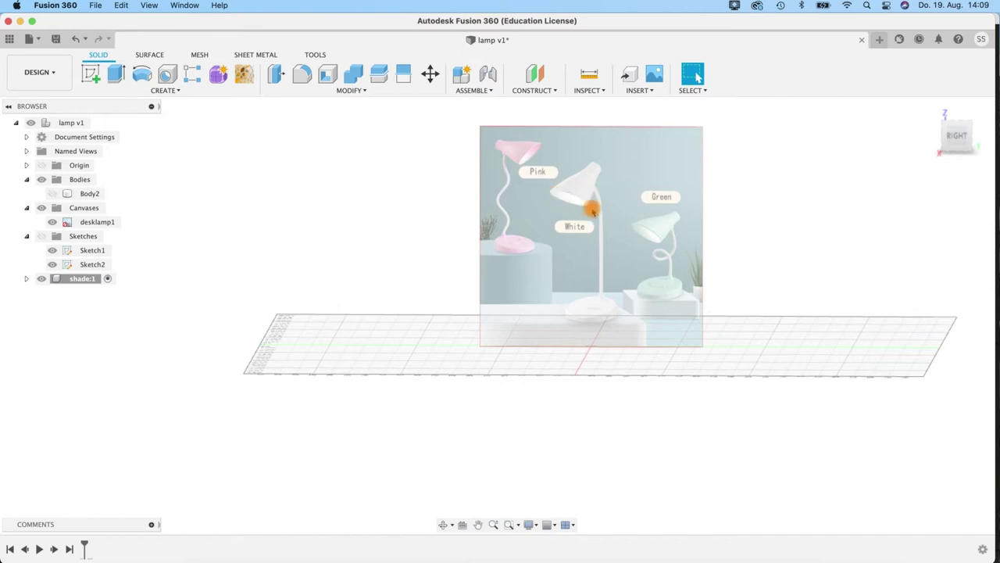
scroll(578, 216, down, 2)
scroll(576, 223, up, 8)
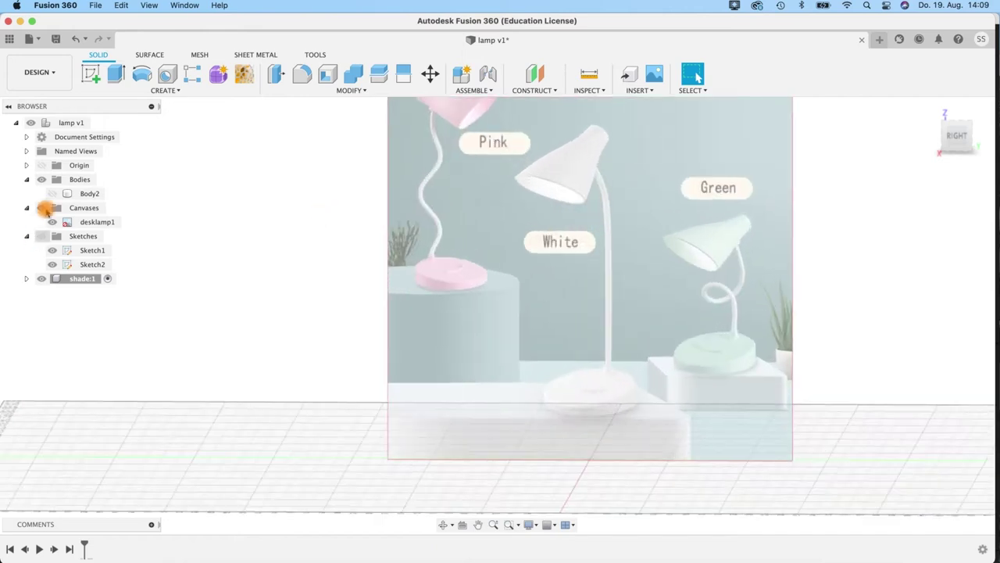
click(41, 207)
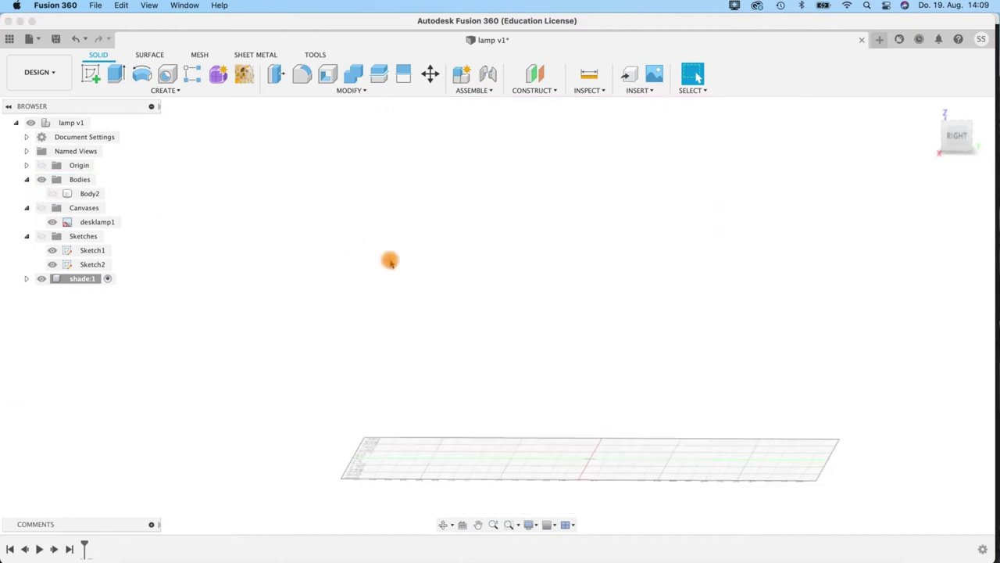
Step: Start a sketch on the vertical YZ plane and draw a 170 mm vertical line up from the origin
mouse_move(518, 403)
shift+middle_down()
mouse_move(547, 426)
mouse_move(537, 421)
shift+middle_up()
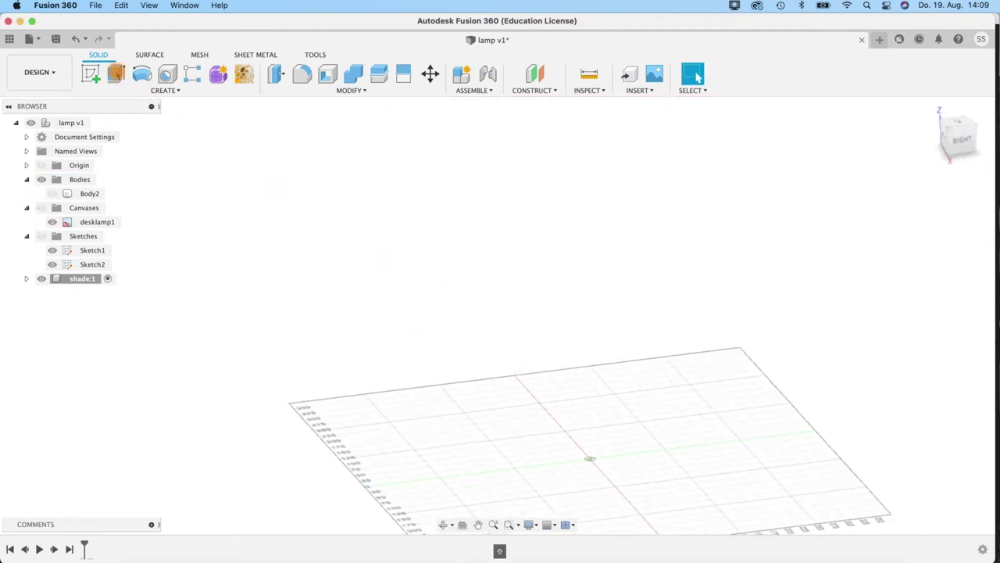
click(90, 74)
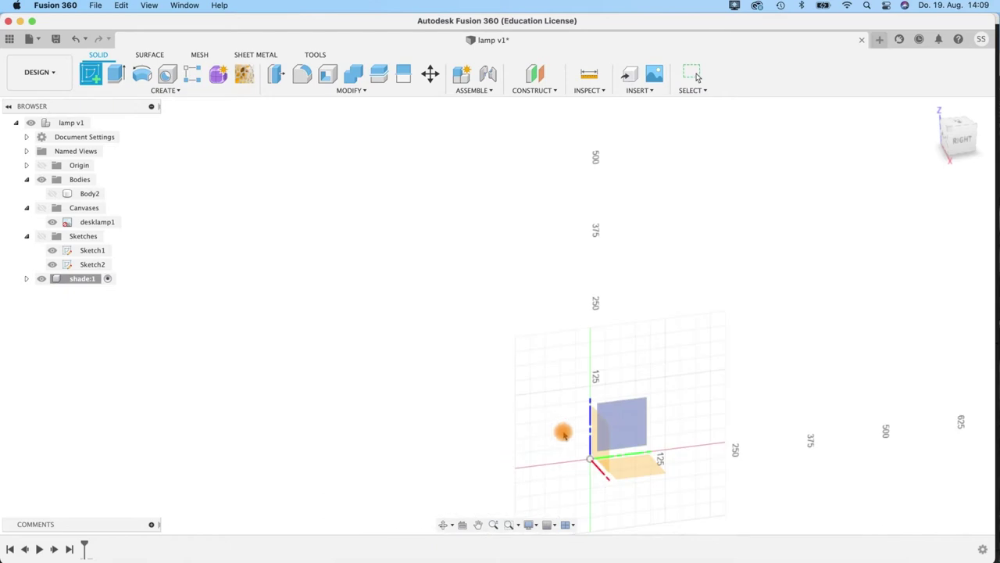
click(625, 418)
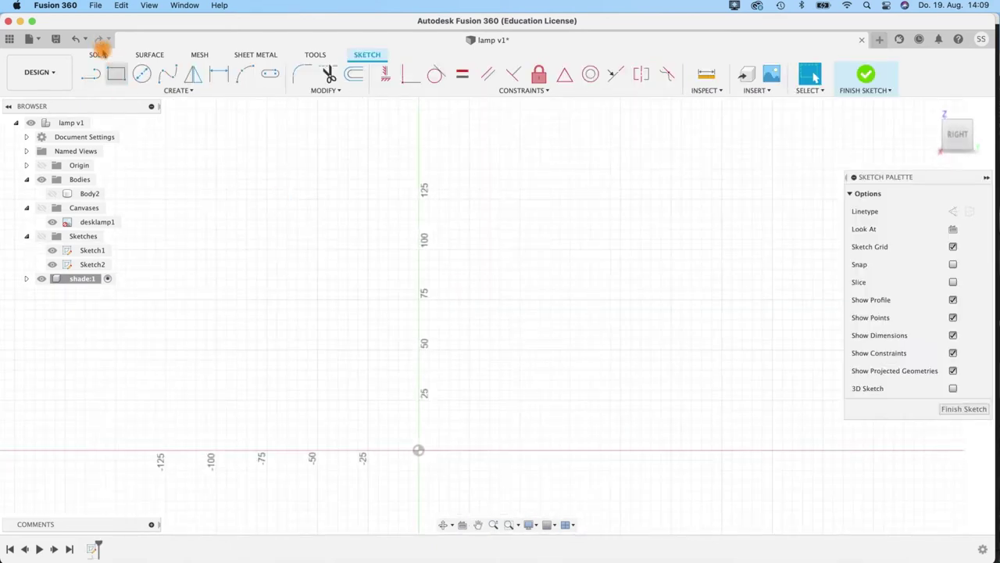
click(92, 74)
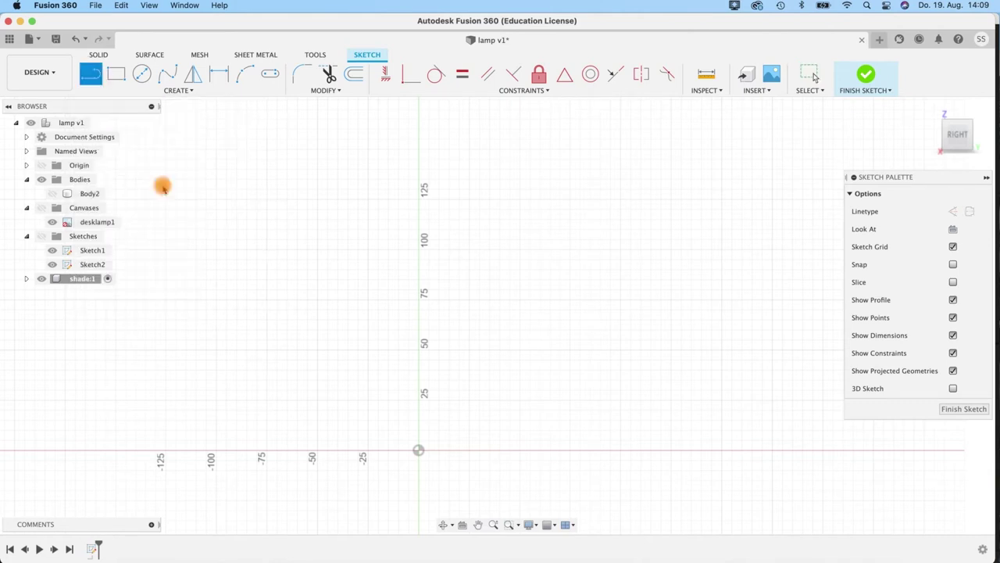
click(417, 450)
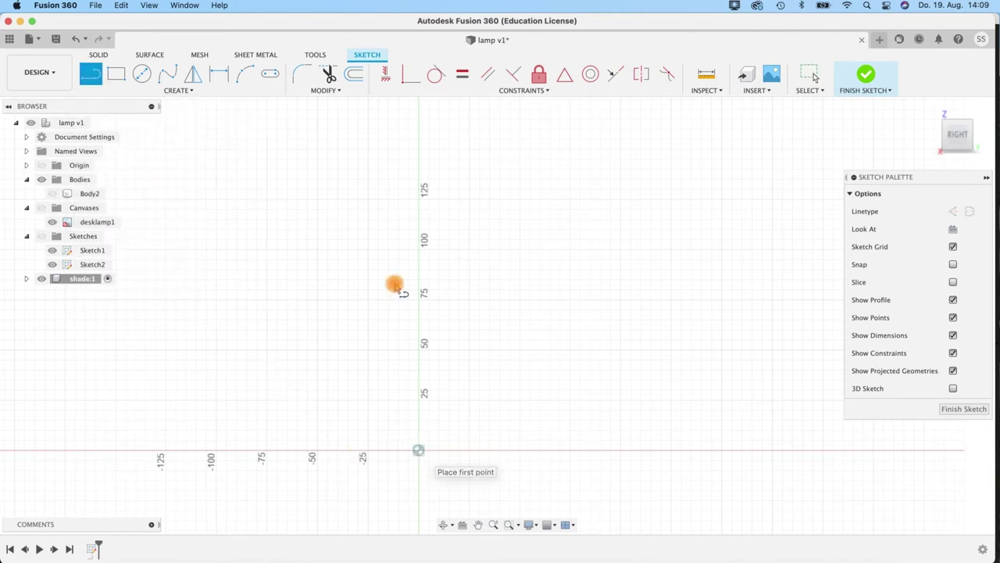
scroll(424, 145, down, 2)
scroll(426, 143, up, 3)
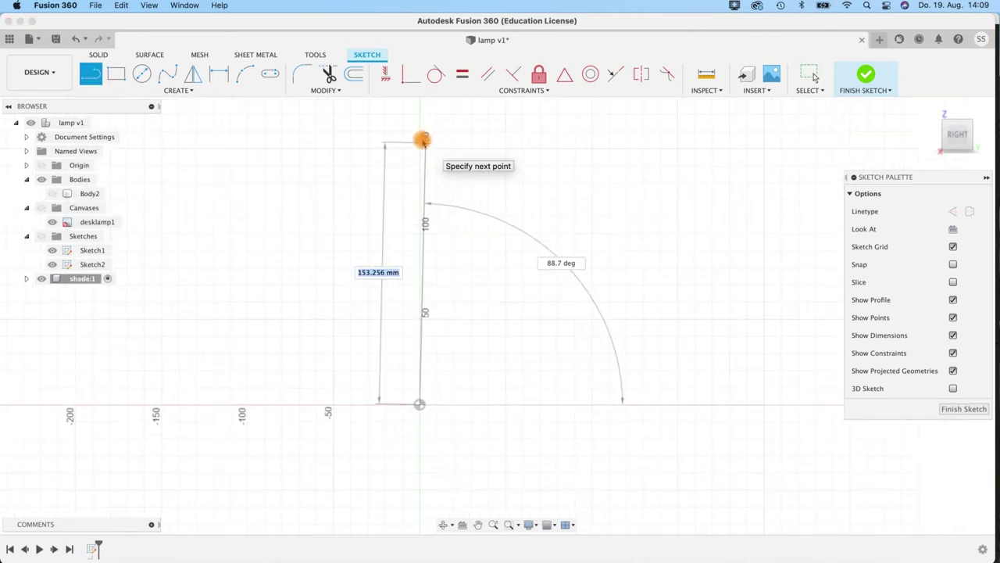
text(170)
key(Tab)
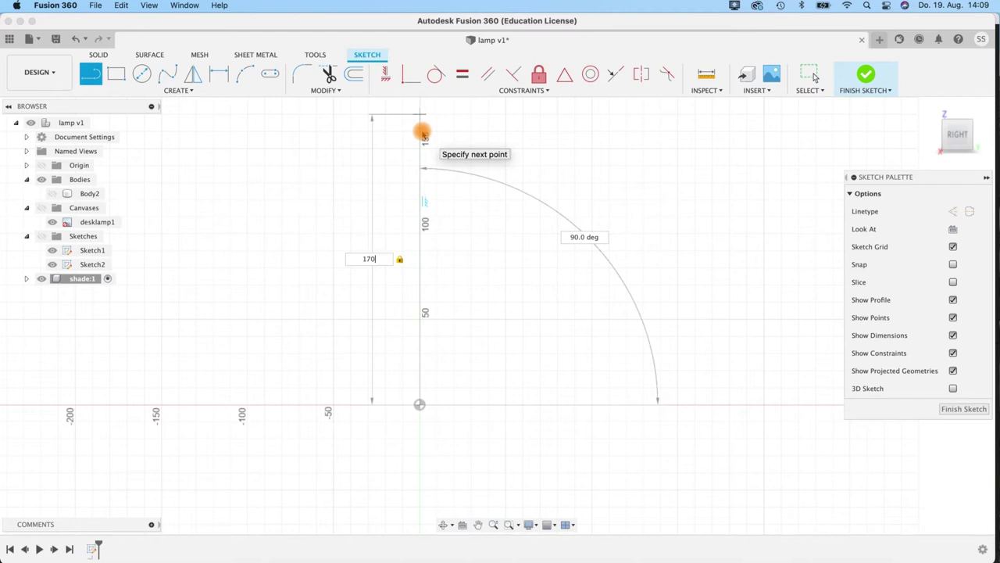
click(422, 133)
key(Escape)
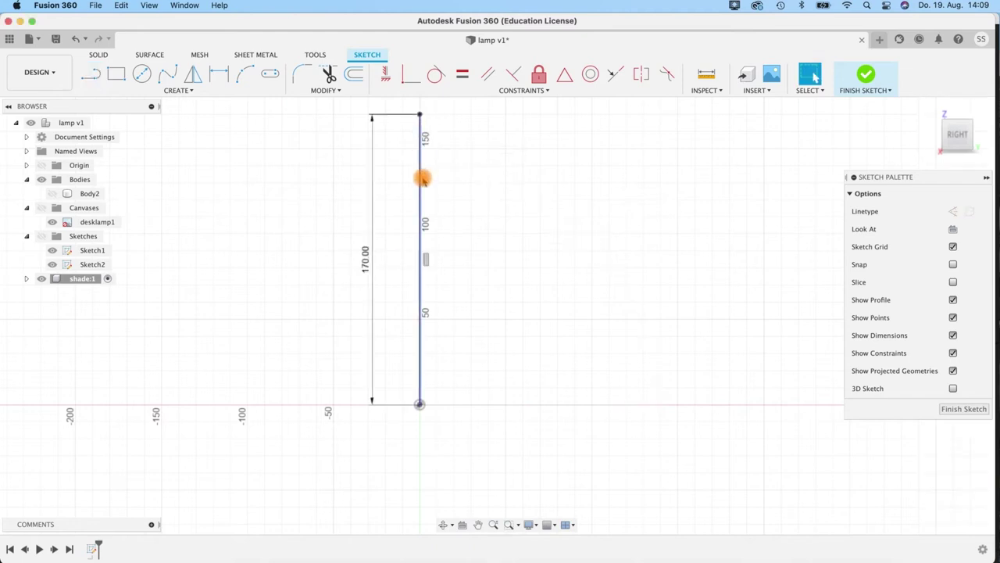
Step: Draw a 60 mm horizontal line from the origin along the positive horizontal axis
middle_drag(492, 219, 460, 243)
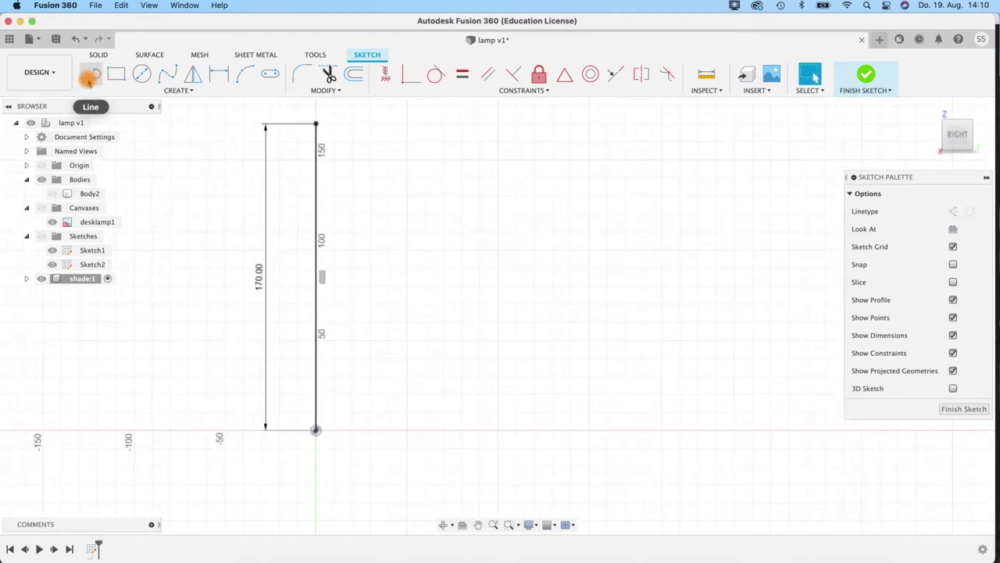
click(90, 76)
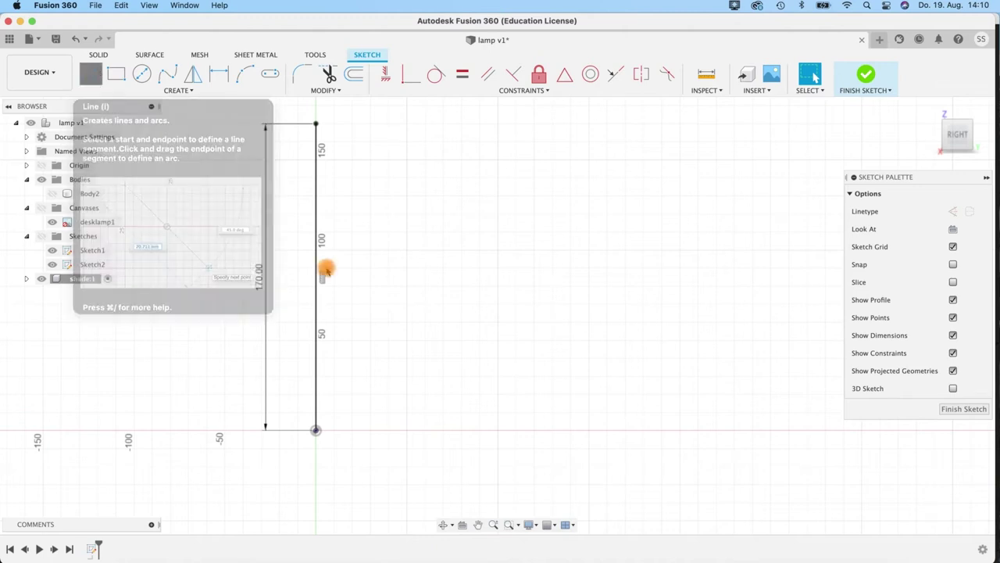
click(316, 430)
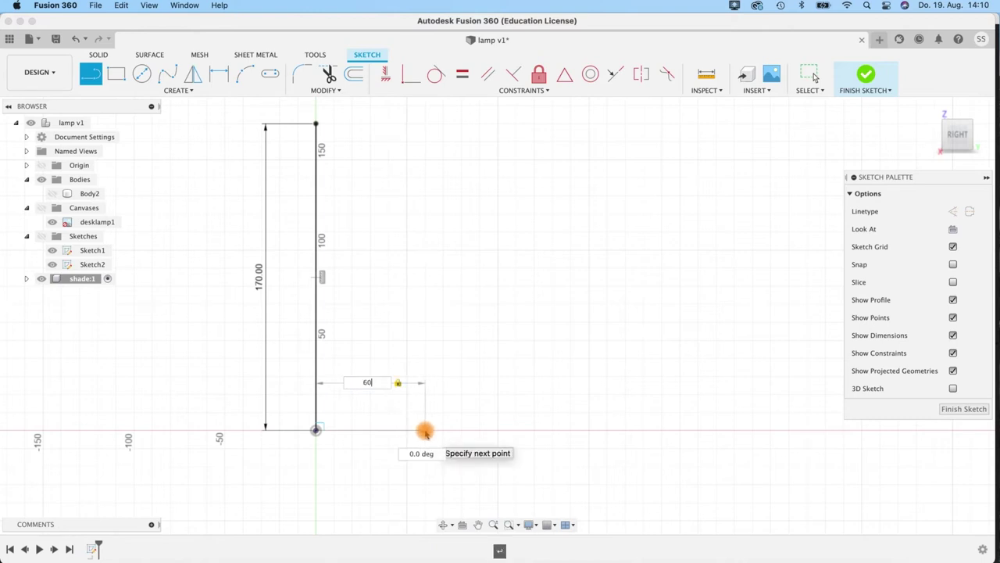
key(Return)
key(Escape)
Step: Draw a 25 mm horizontal line from the upper end of the vertical line and convert it to construction
scroll(461, 380, up, 2)
mouse_move(426, 288)
middle_down()
mouse_move(428, 298)
mouse_move(419, 296)
middle_up()
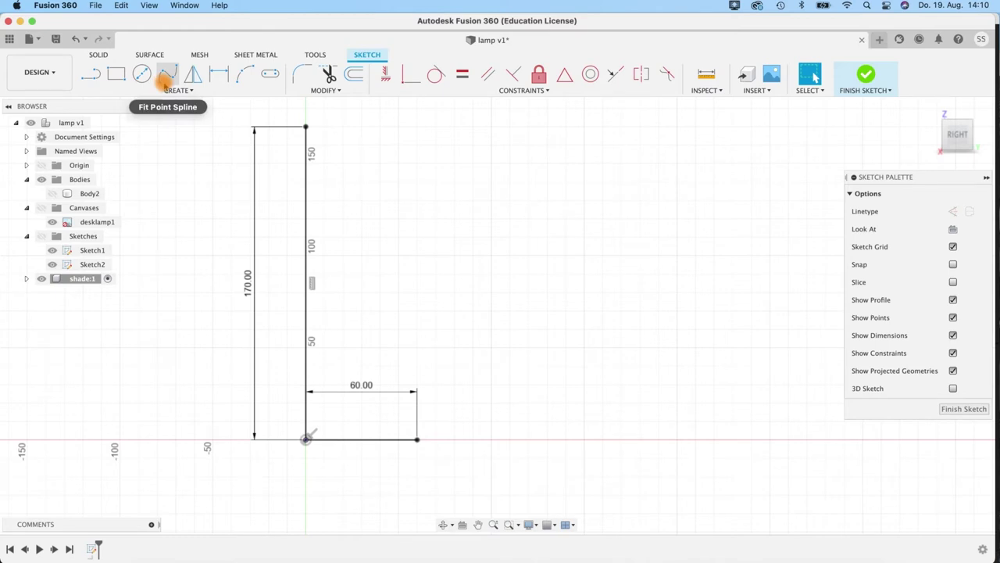
click(90, 74)
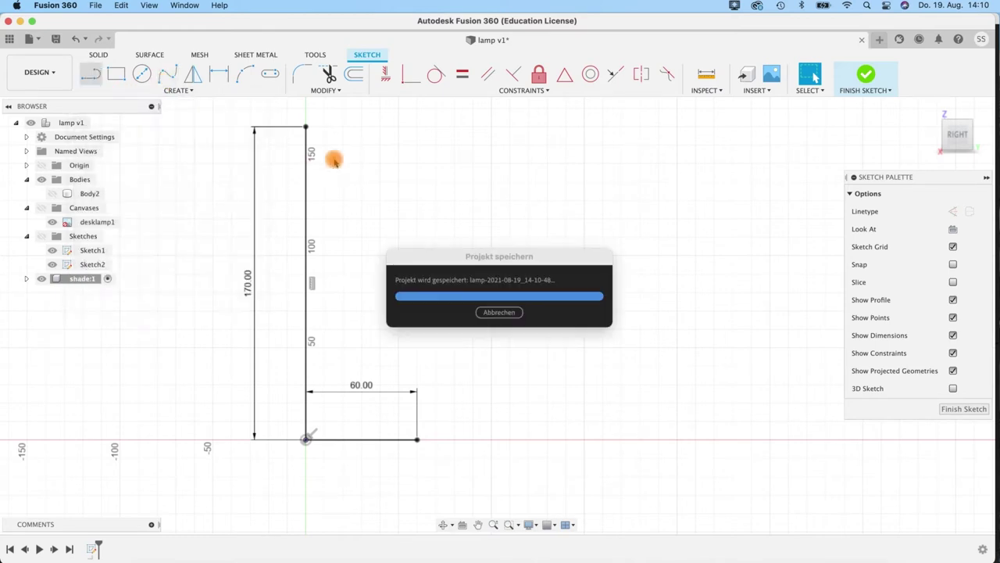
click(306, 127)
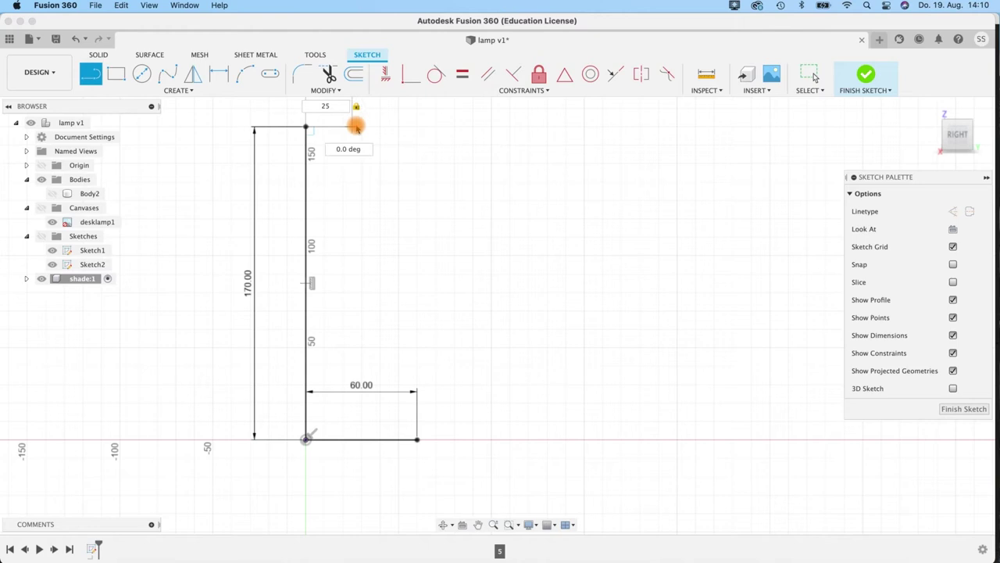
key(Return)
mouse_move(350, 201)
middle_down()
mouse_move(367, 259)
mouse_move(337, 217)
middle_up()
click(320, 145)
key(x)
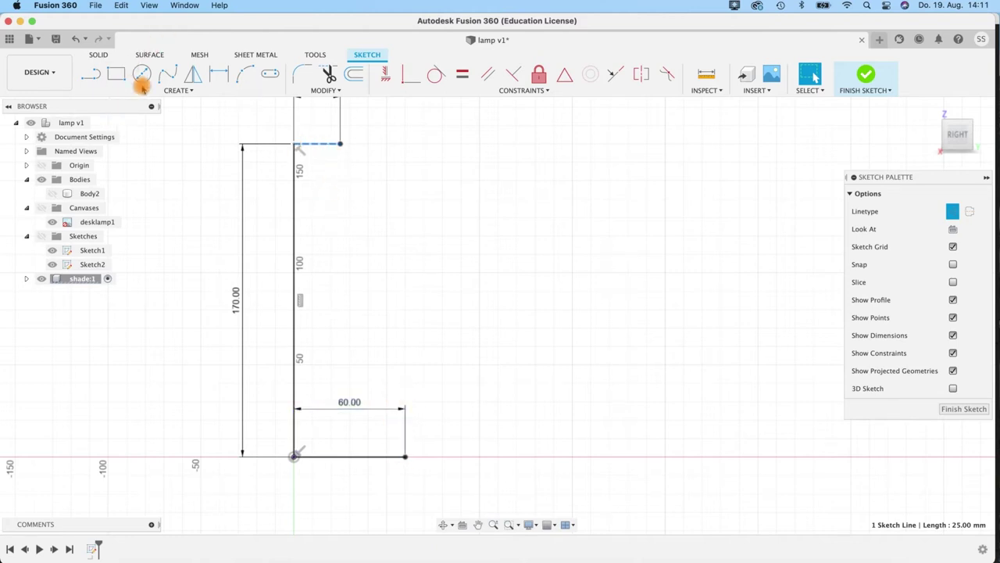
Step: Draw a shallow three-point arc from the vertical line's upper end to just below the construction line's free end, tangent to that line
click(244, 74)
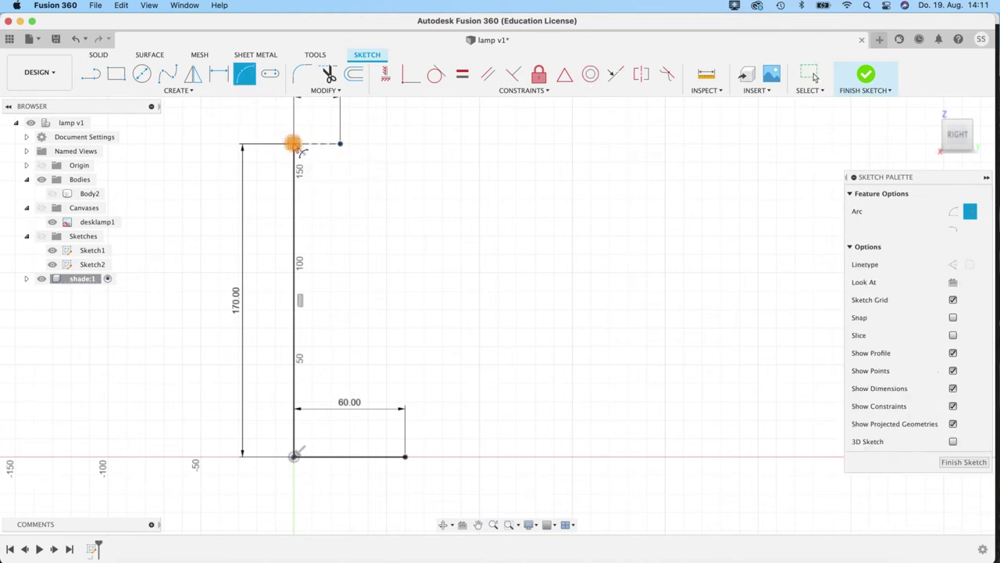
click(294, 143)
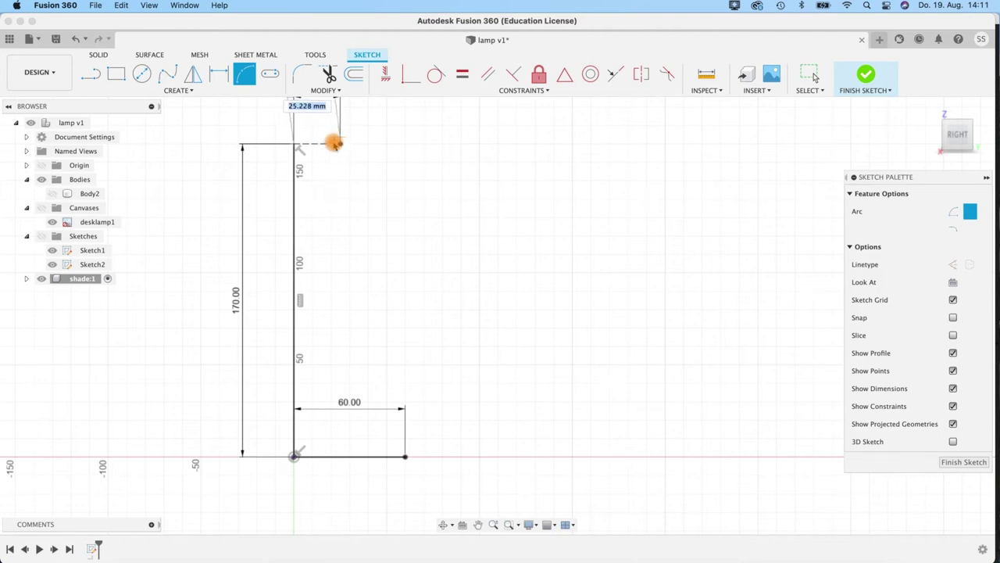
click(339, 144)
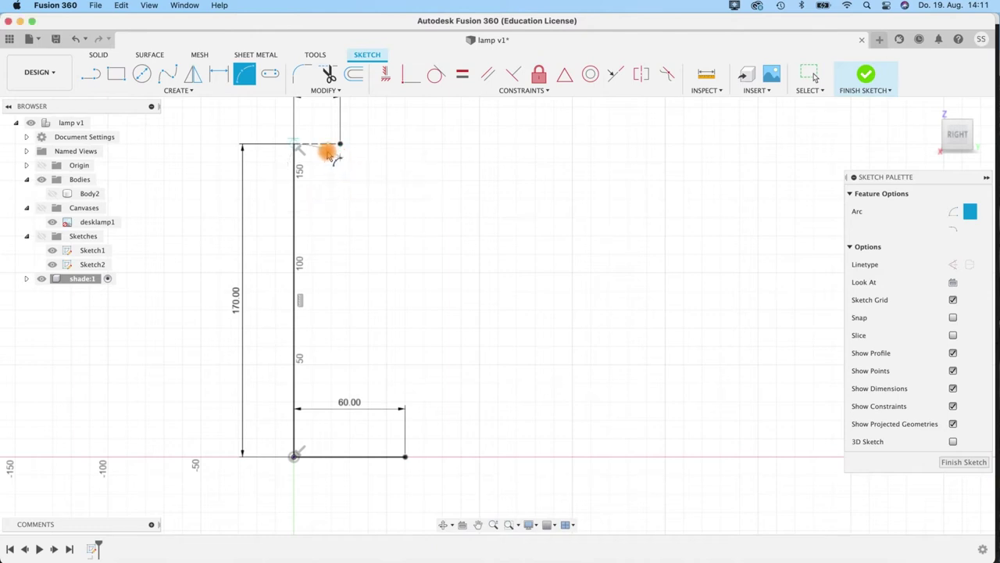
scroll(329, 154, up, 2)
scroll(326, 153, up, 1)
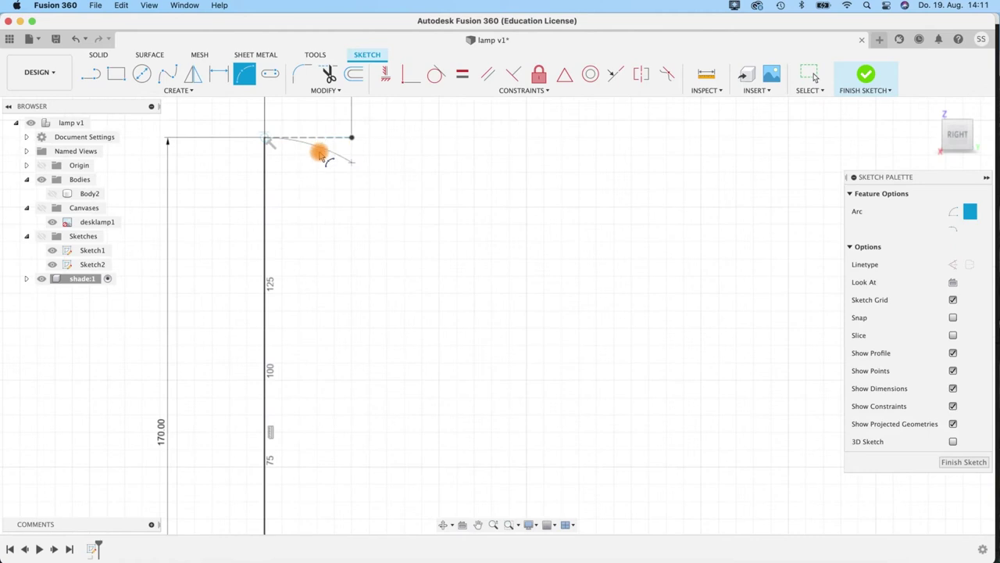
mouse_move(321, 148)
mouse_down()
mouse_move(266, 136)
mouse_move(300, 148)
mouse_move(321, 138)
mouse_move(266, 136)
mouse_move(316, 150)
mouse_up()
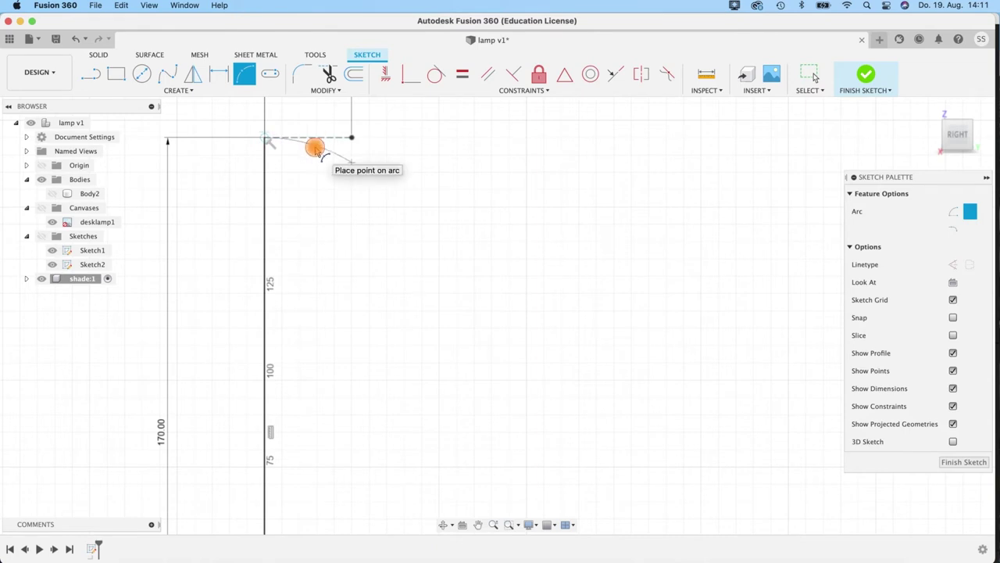
click(315, 147)
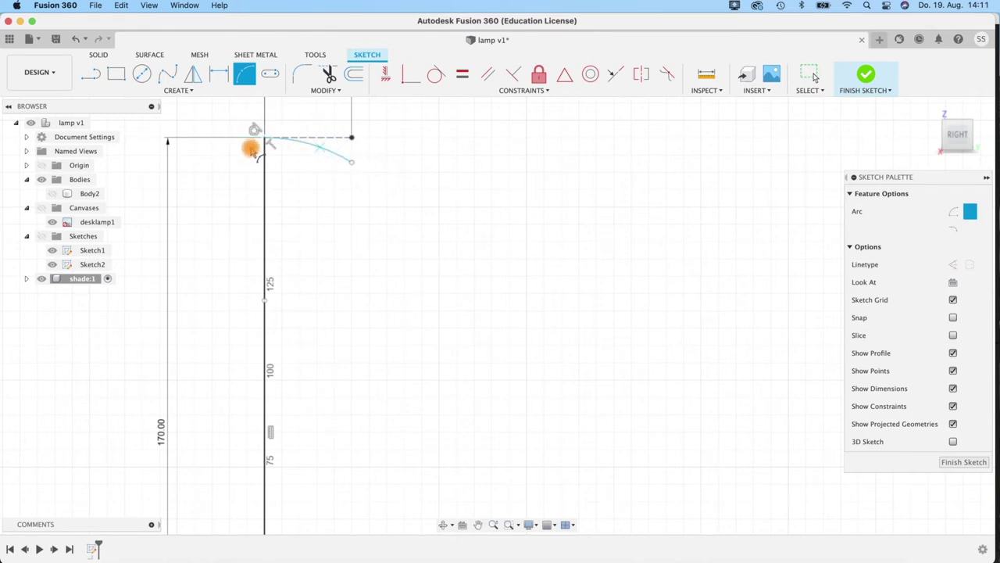
Step: Draw a fit point spline from the arc's free end through one intermediate point to the end of the 60 mm base line
scroll(380, 170, up, 3)
scroll(373, 196, down, 6)
mouse_move(394, 226)
middle_down()
mouse_move(317, 203)
mouse_move(382, 190)
middle_up()
scroll(337, 192, up, 3)
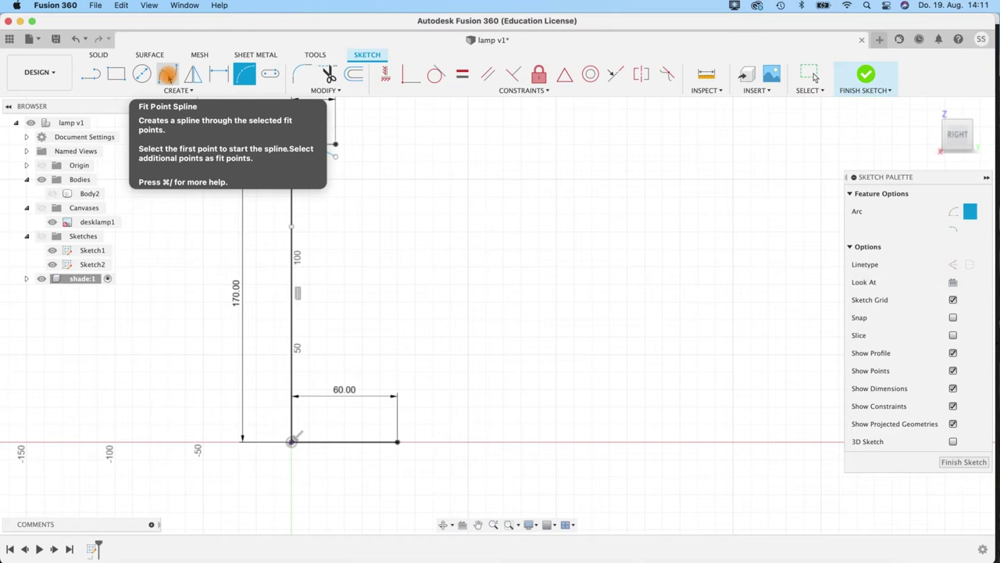
click(166, 74)
click(335, 158)
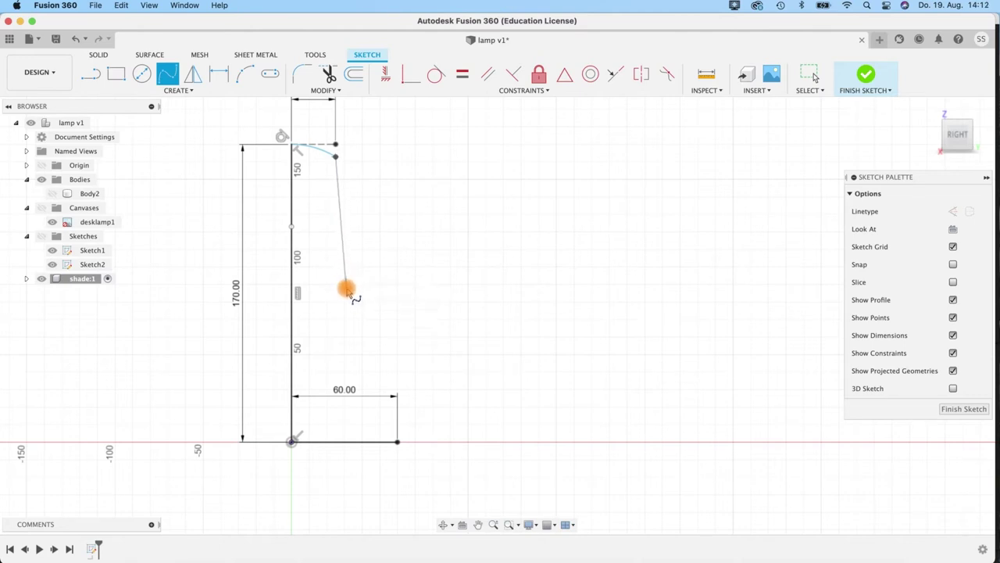
click(356, 293)
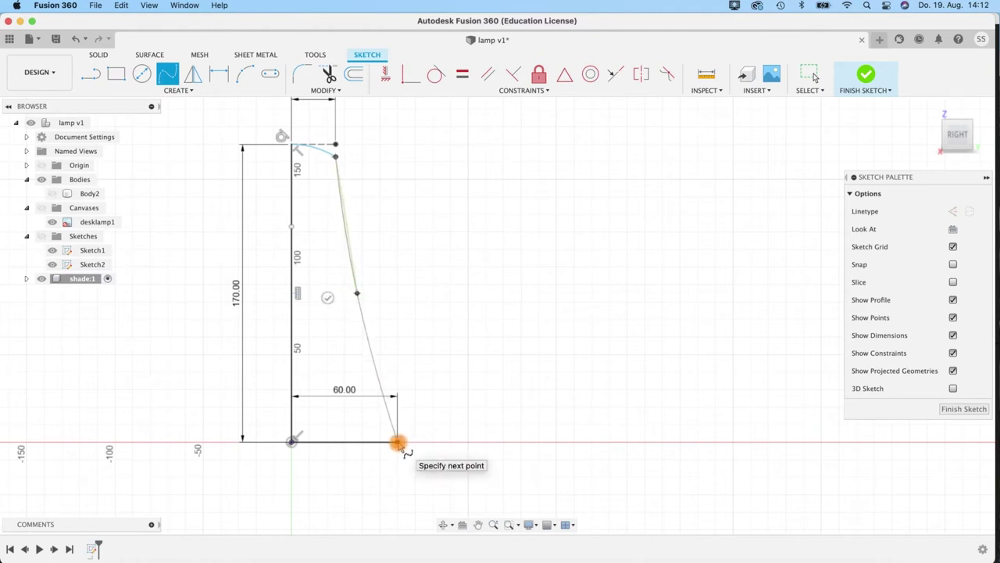
click(397, 443)
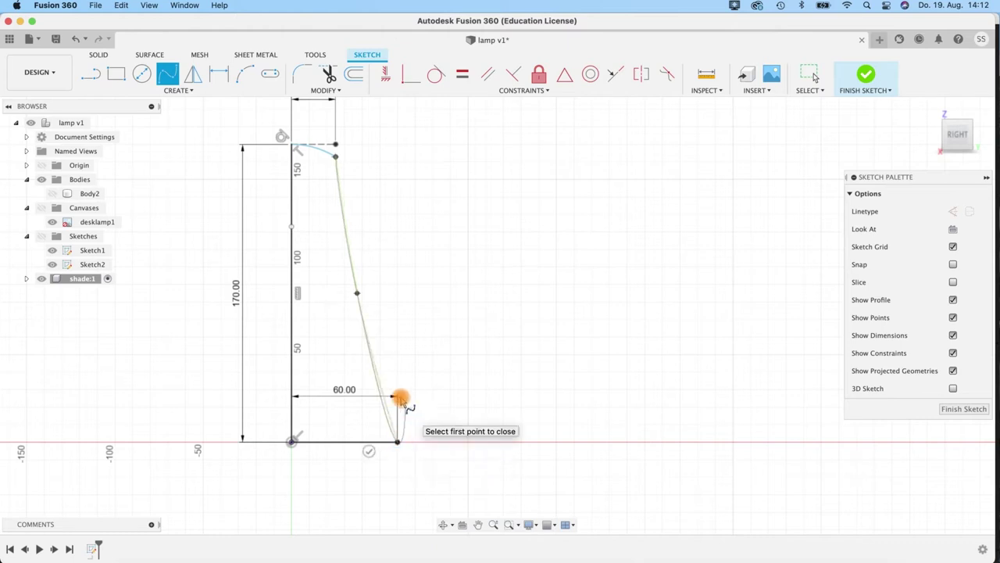
click(369, 451)
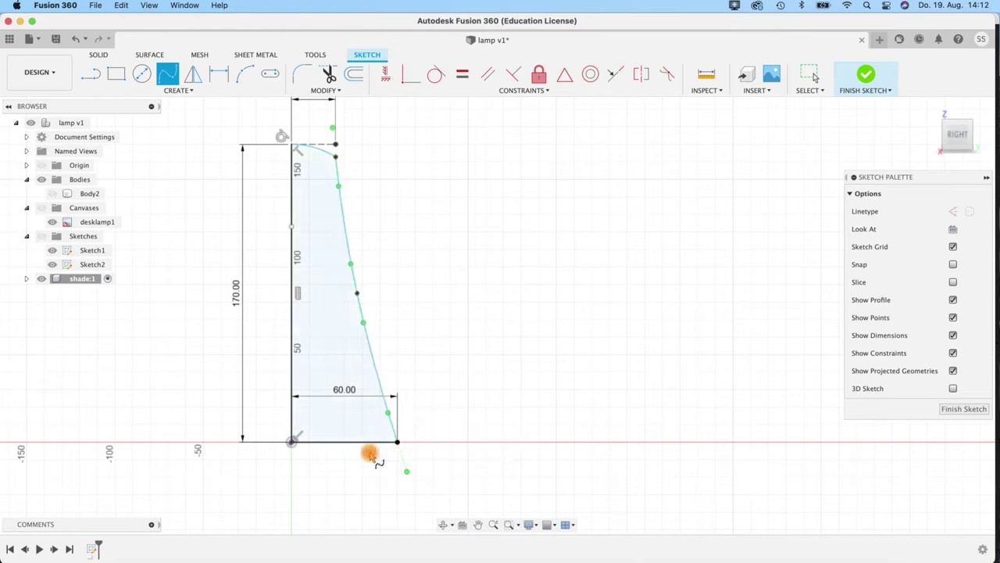
key(Escape)
Step: Bend the spline into an S-curve using its middle point's tangent handle and place that point at about Y 44 mm, Z 79 mm
click(359, 294)
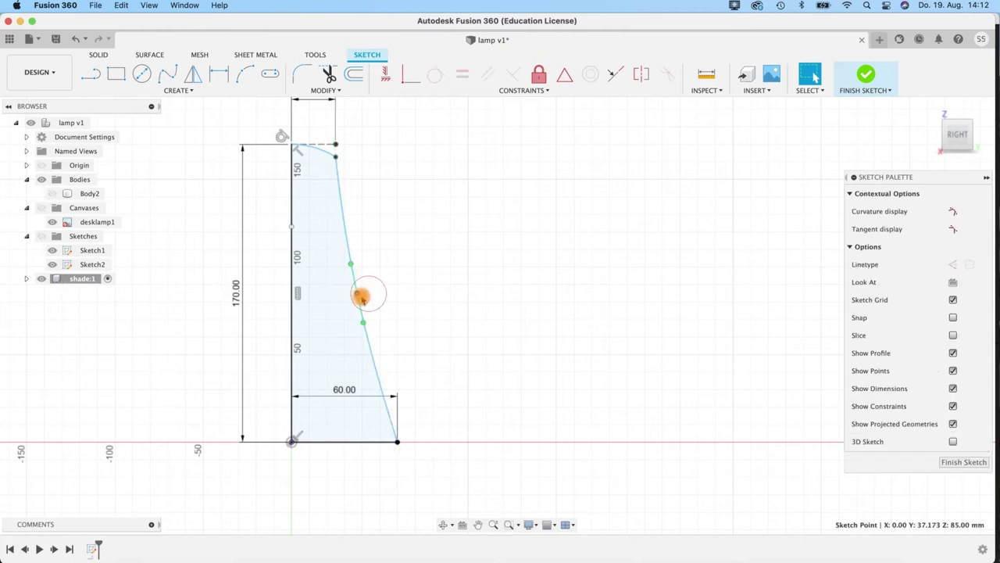
drag(375, 293, 364, 273)
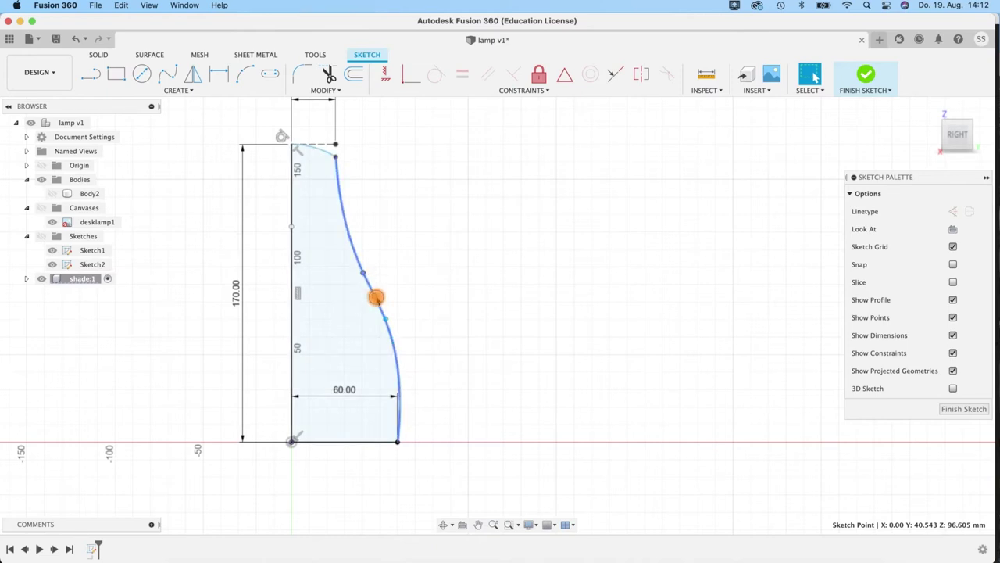
click(374, 296)
mouse_move(371, 301)
mouse_down()
mouse_move(362, 300)
mouse_move(360, 321)
mouse_move(386, 310)
mouse_move(373, 301)
mouse_up()
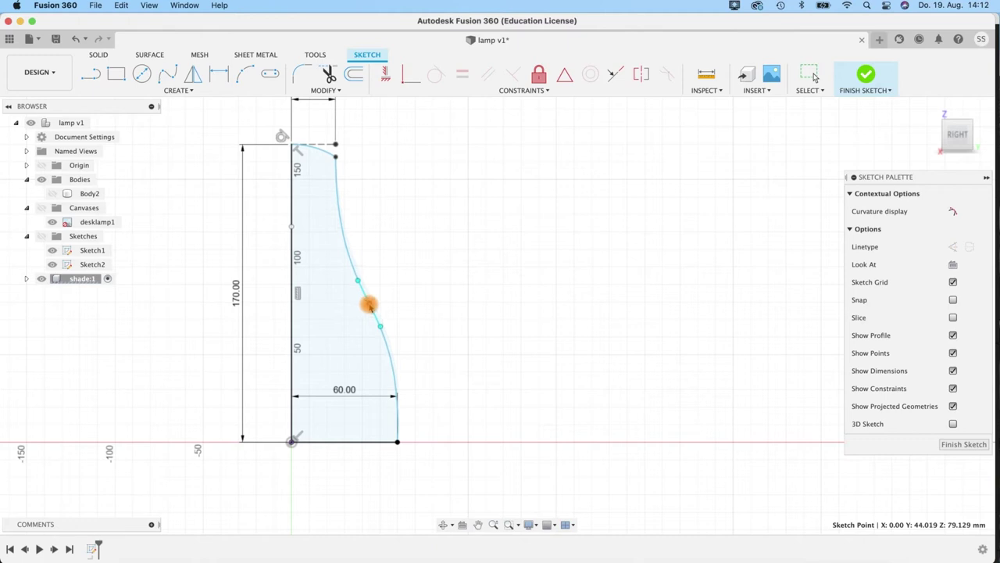
key(Escape)
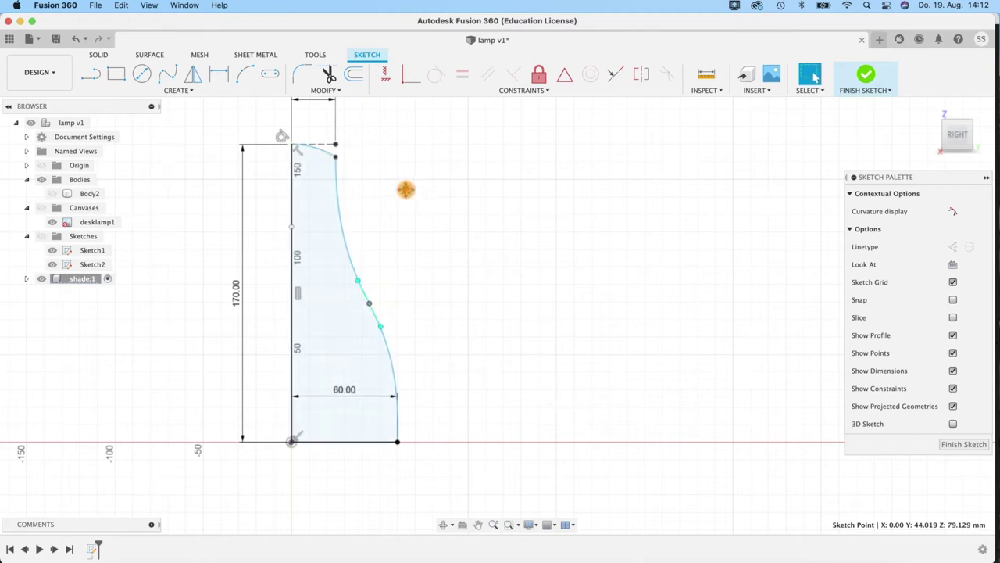
Step: Fillet the corner between the top arc and the spline with a 5 mm radius
scroll(406, 189, up, 5)
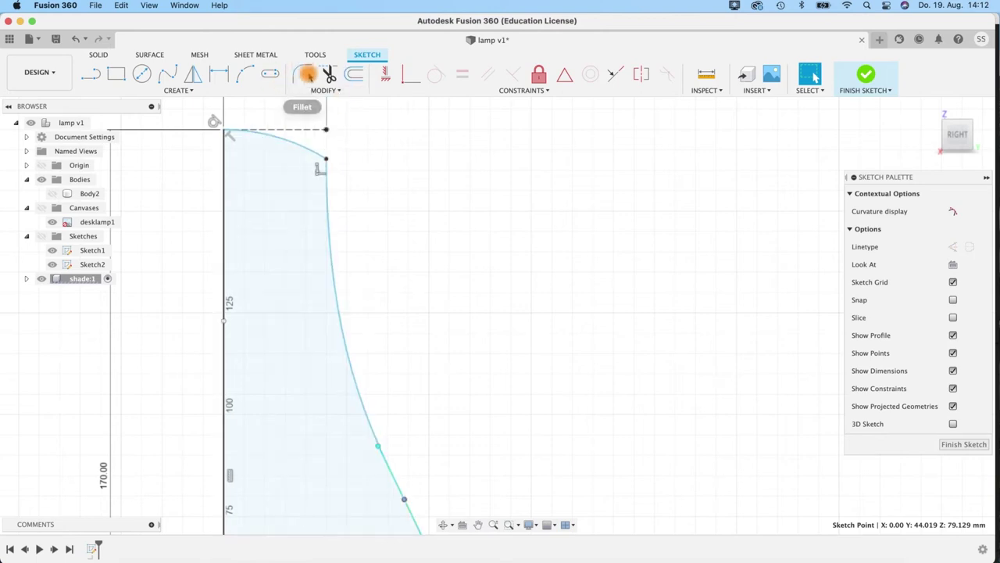
click(307, 75)
click(327, 160)
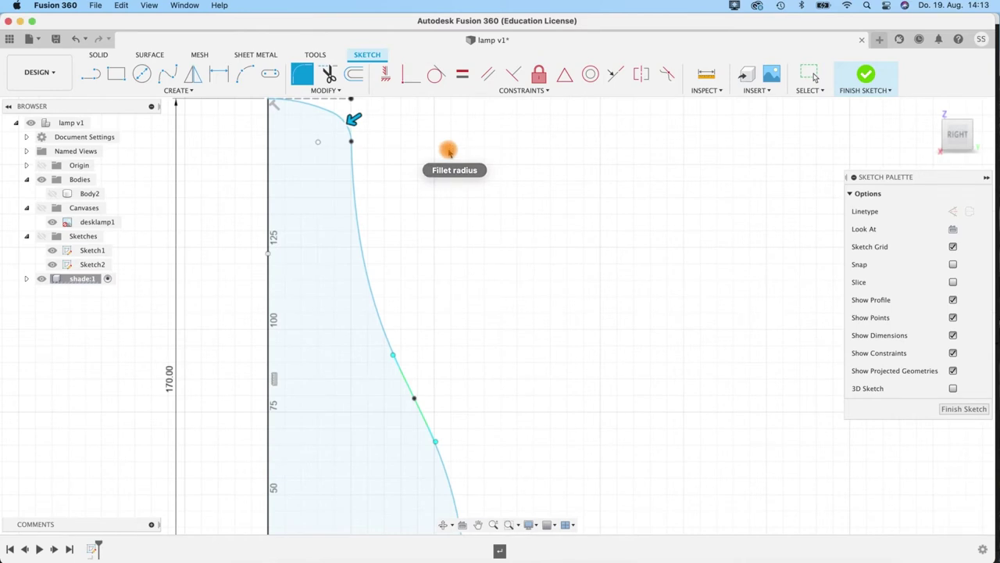
key(Return)
Step: Draw a line about 187 mm long at 150° from the horizontal axis, starting just outside the 60 mm base line and crossing the profile
scroll(389, 297, down, 5)
middle_drag(413, 290, 439, 247)
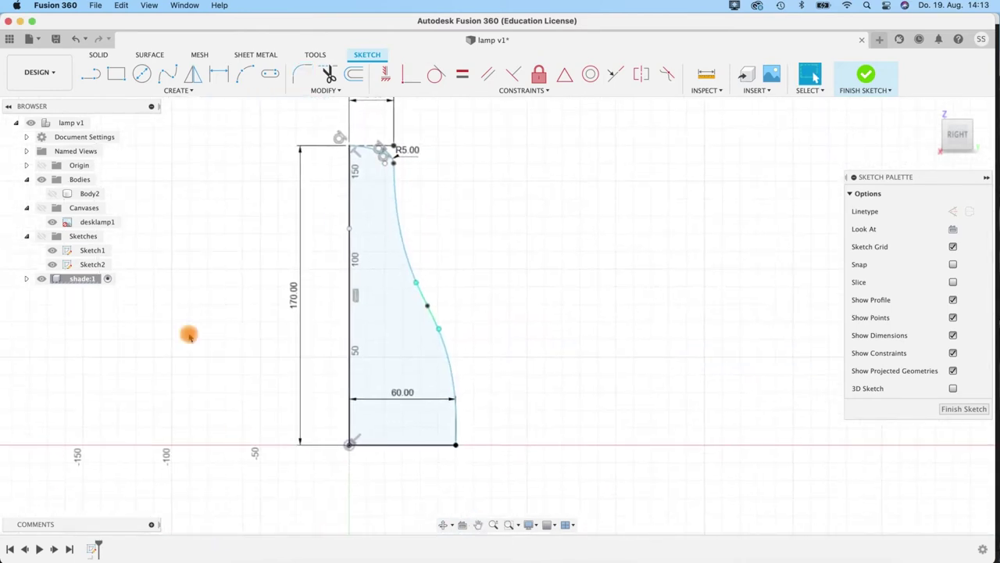
click(89, 76)
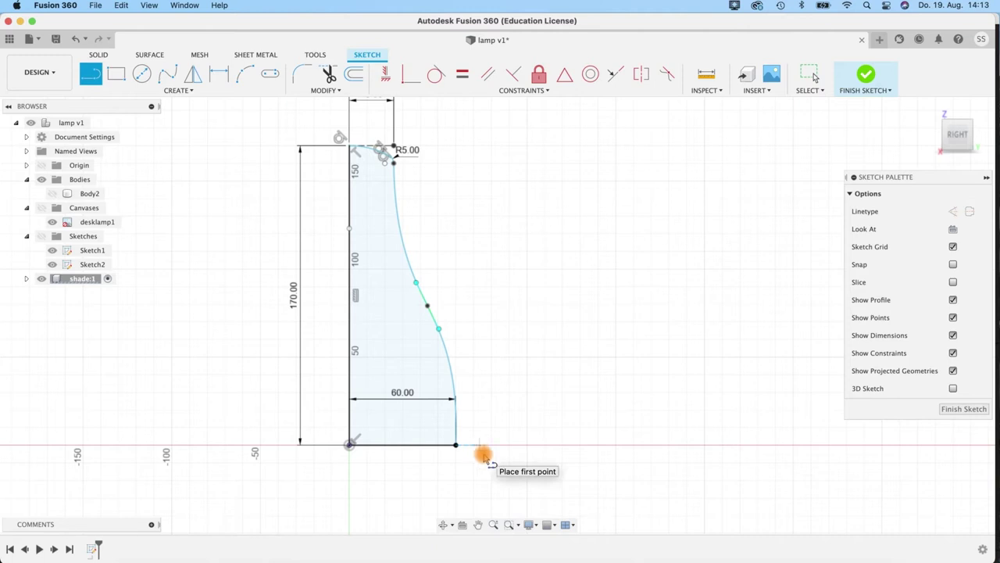
click(483, 443)
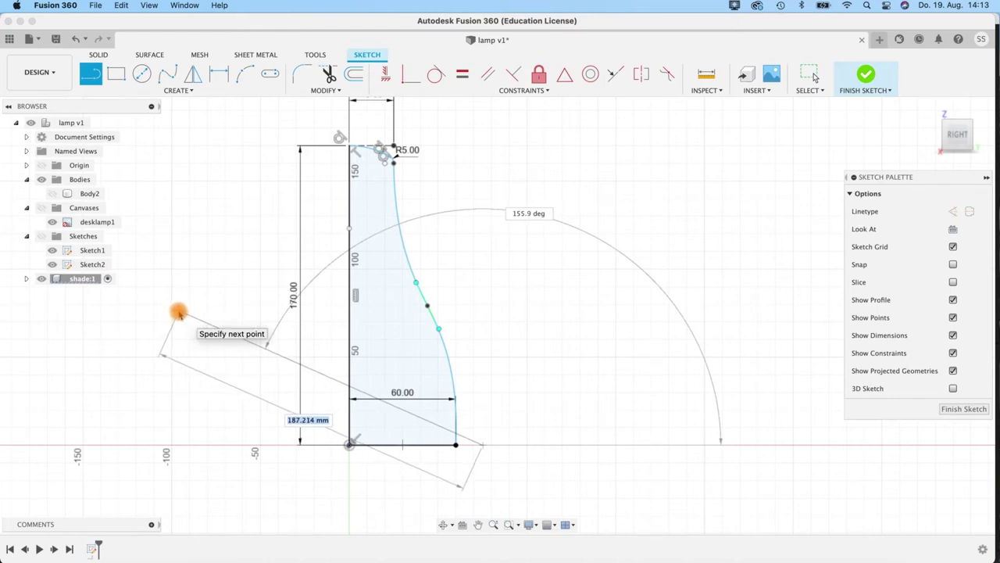
key(Tab)
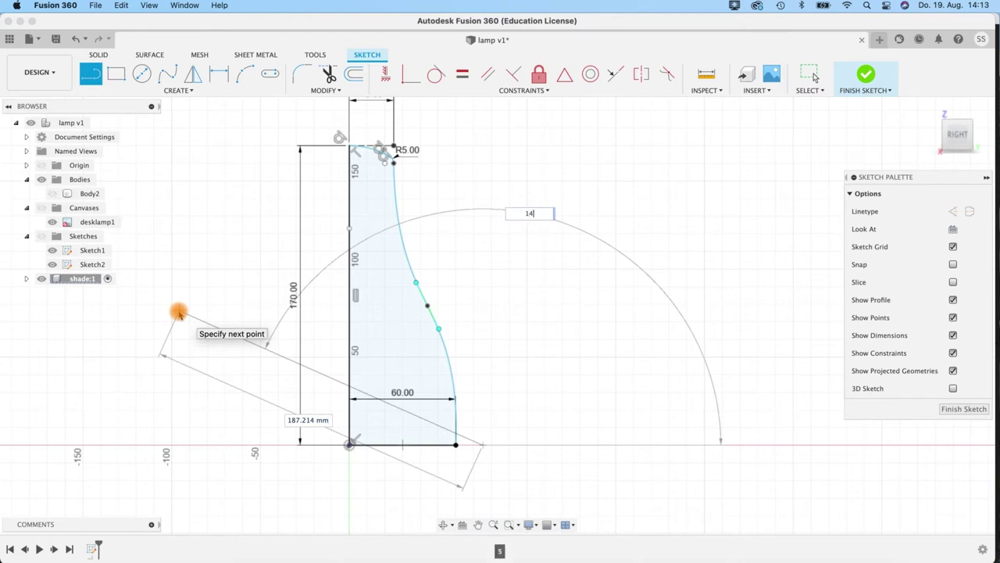
key(Tab)
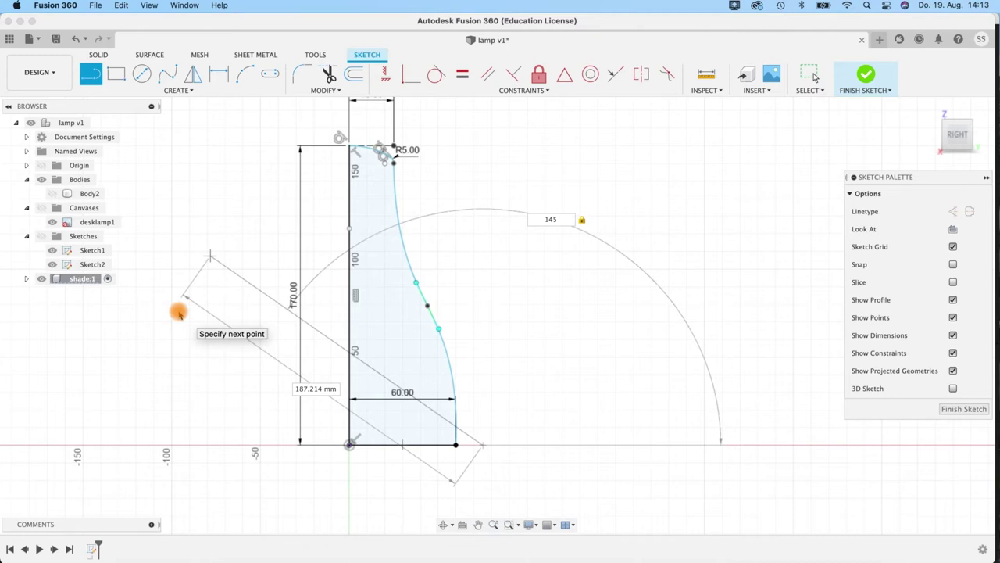
key(BackSpace)
text(50)
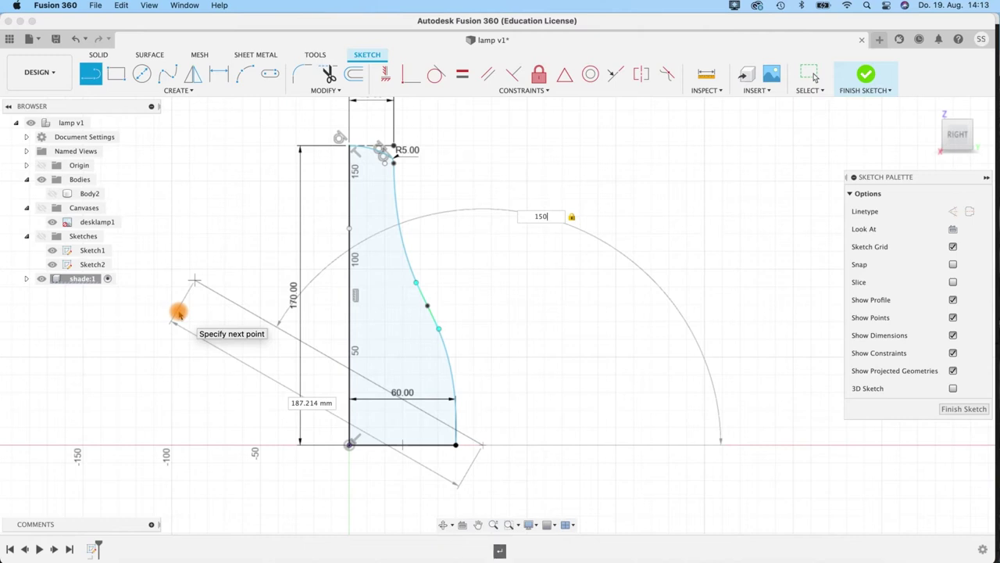
key(Return)
key(Escape)
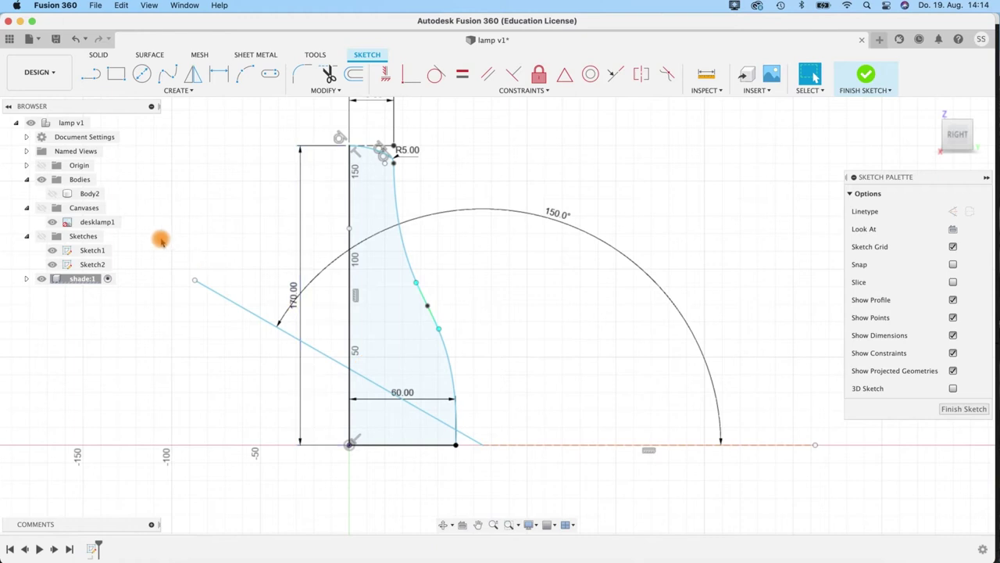
Step: Move the angled line closer to the base line's outer end and finish the sketch
click(472, 439)
click(463, 437)
drag(458, 436, 440, 434)
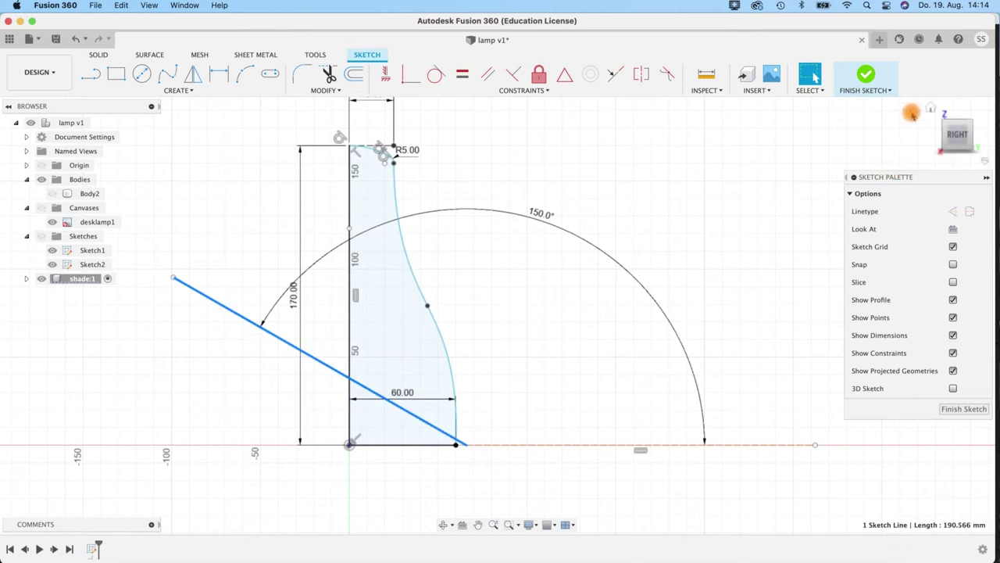
click(865, 74)
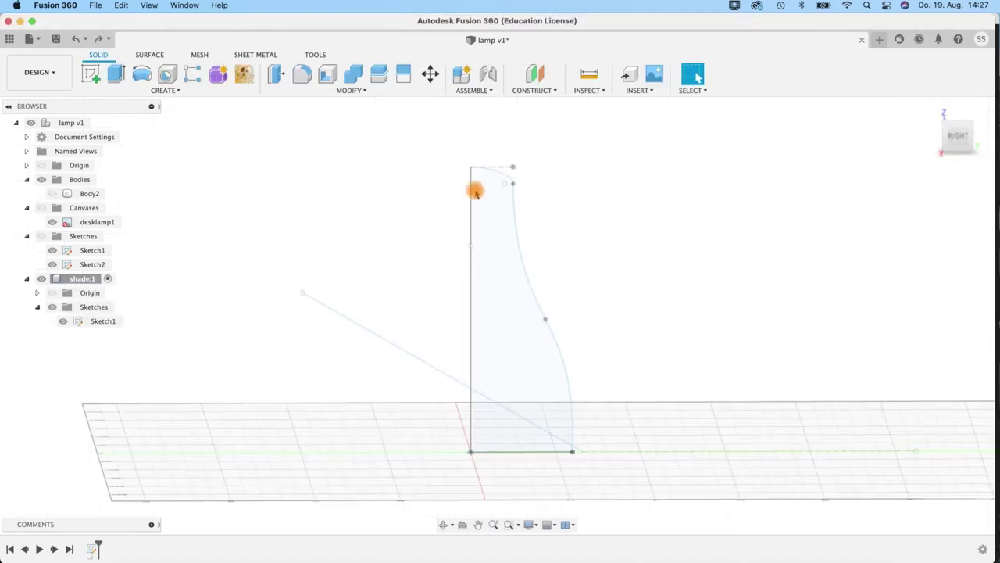
Step: Revolve both profile regions 360° around the 170 mm vertical line as a new body
shift+middle_drag(665, 371, 656, 373)
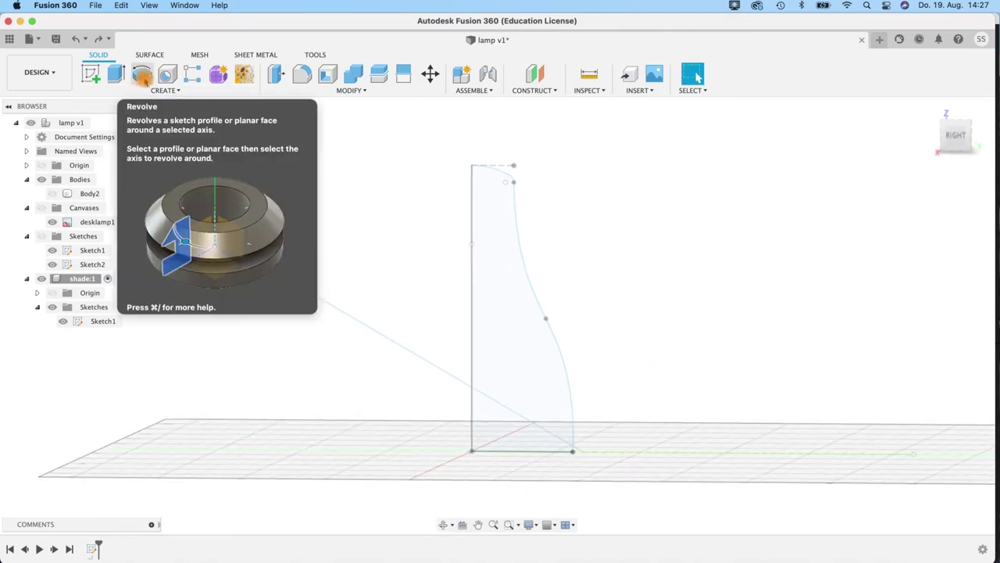
click(142, 75)
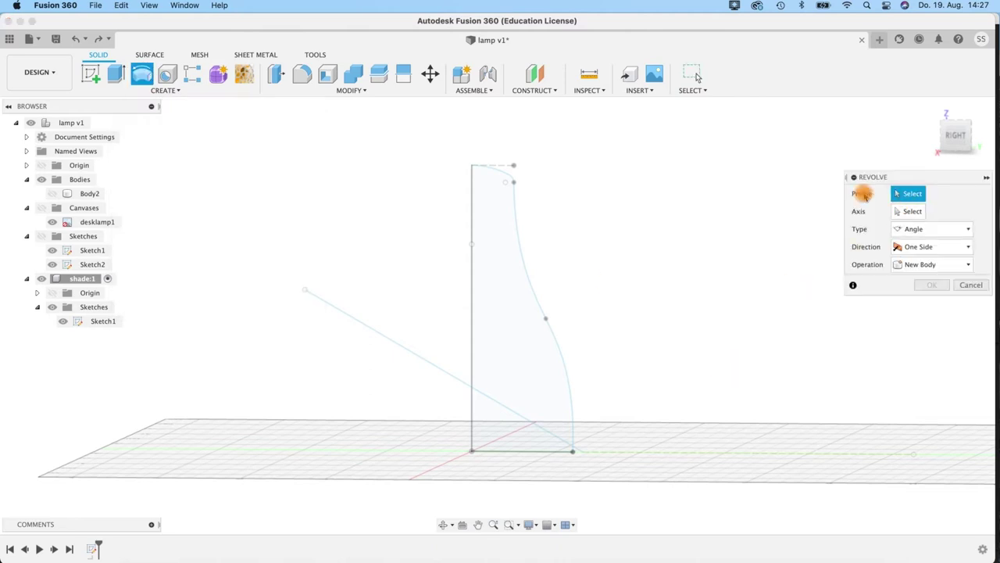
click(495, 372)
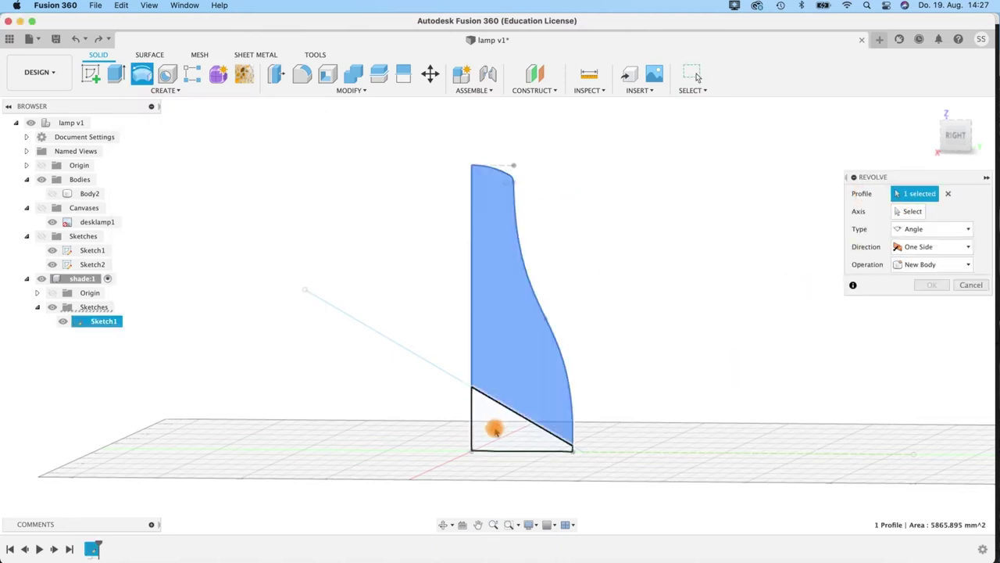
click(538, 429)
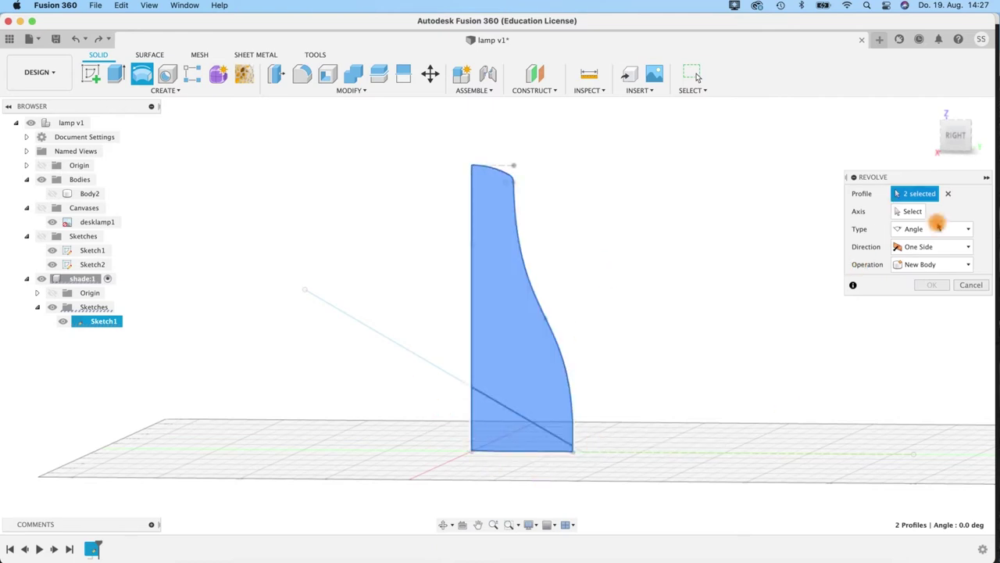
click(910, 212)
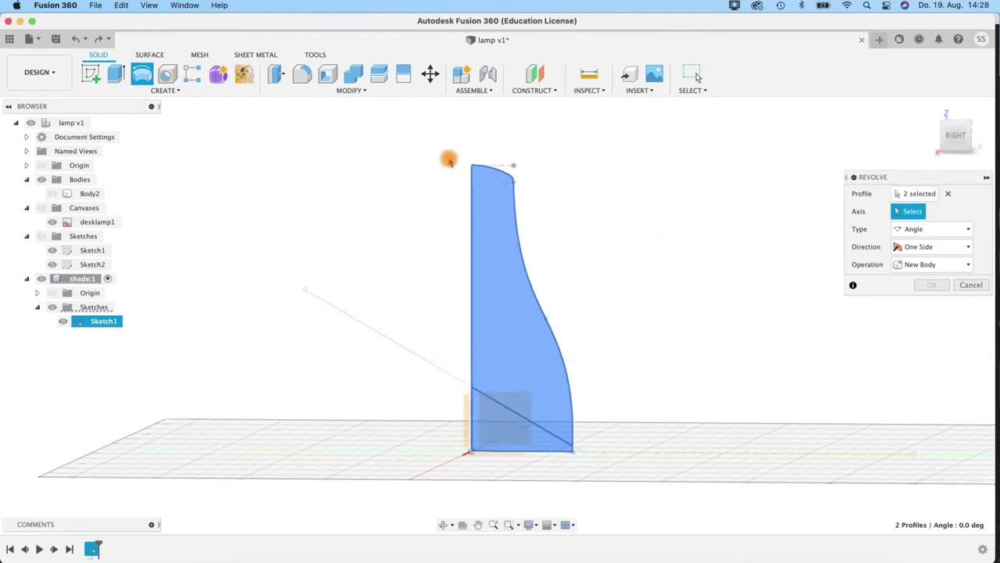
click(474, 408)
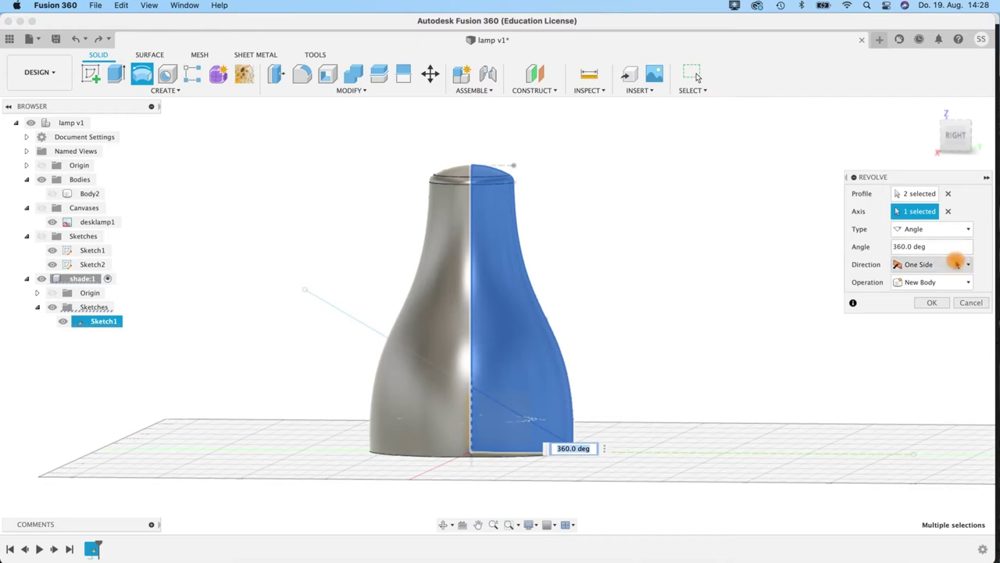
click(911, 244)
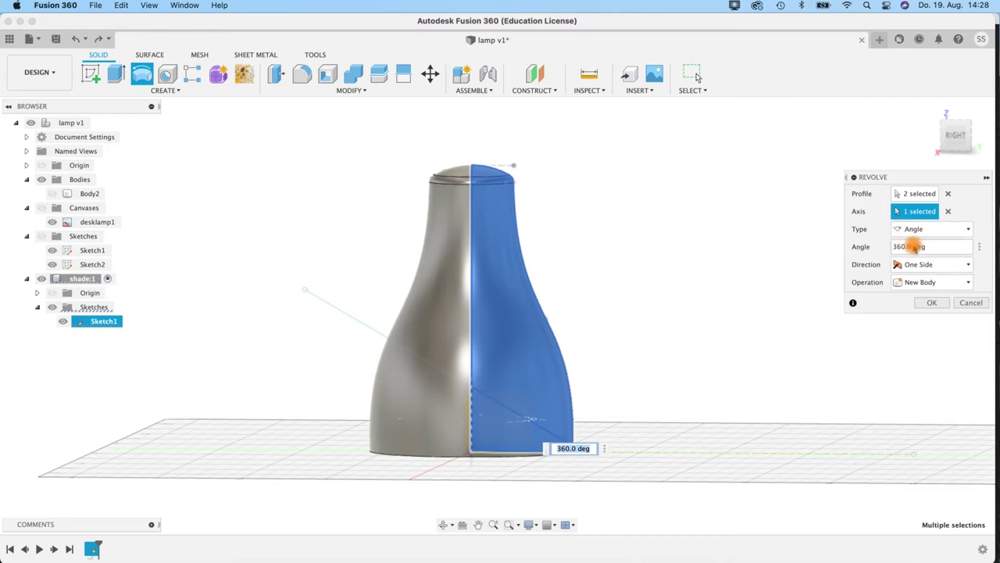
shift+middle_drag(745, 348, 771, 375)
click(944, 304)
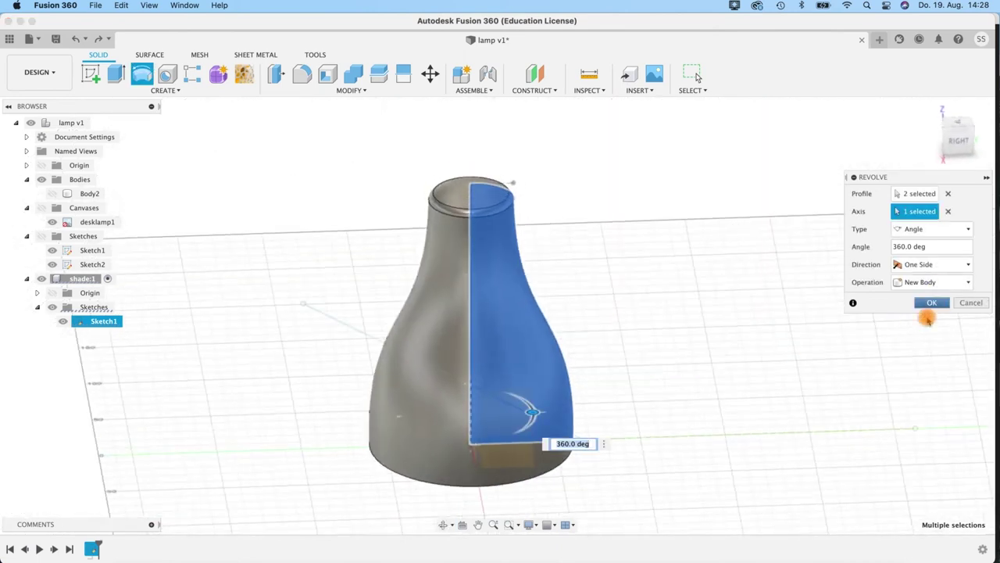
click(925, 304)
Step: Shell the revolved body from its flat bottom face with an inside thickness of 2 mm
shift+middle_drag(658, 398, 390, 225)
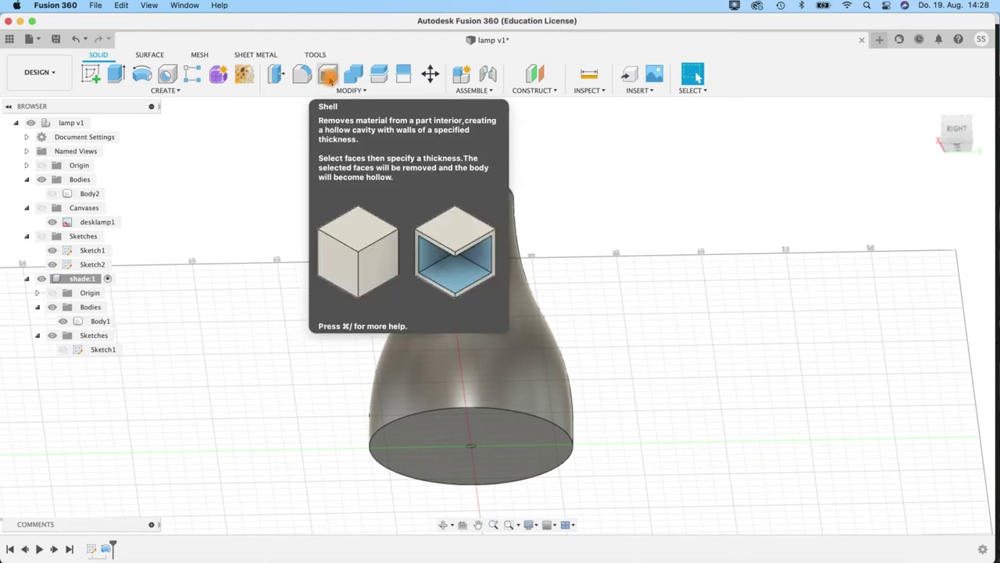
click(328, 75)
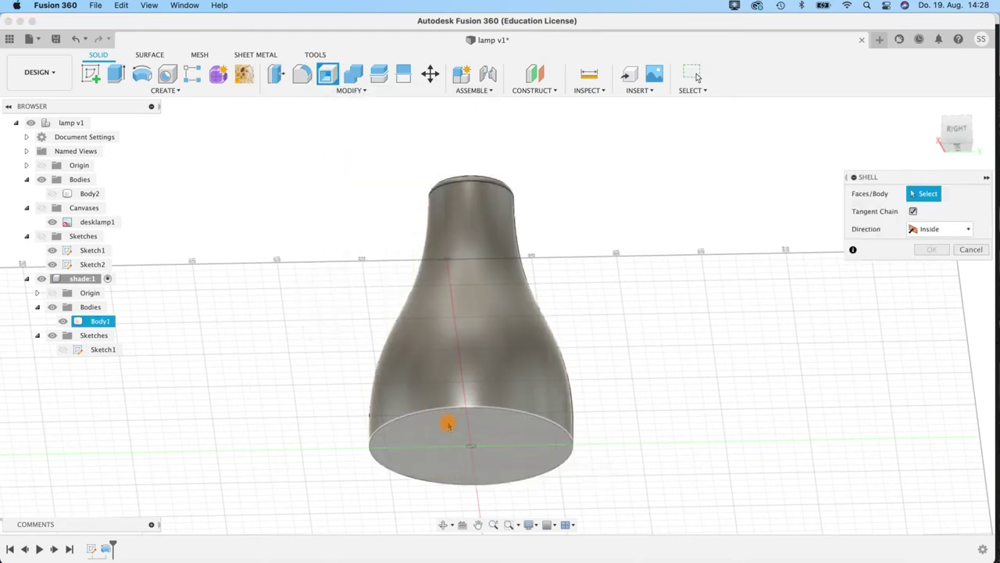
click(485, 439)
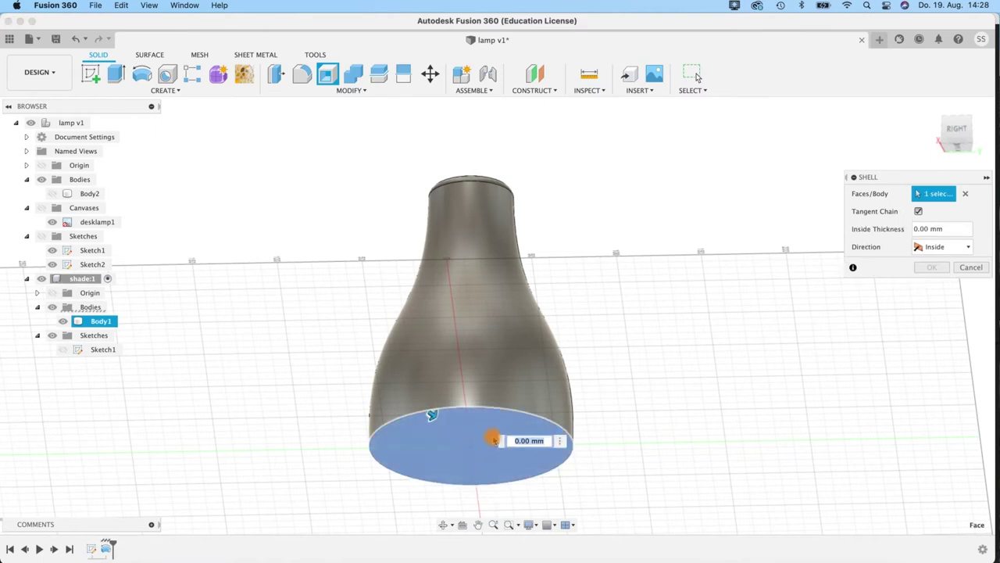
click(938, 228)
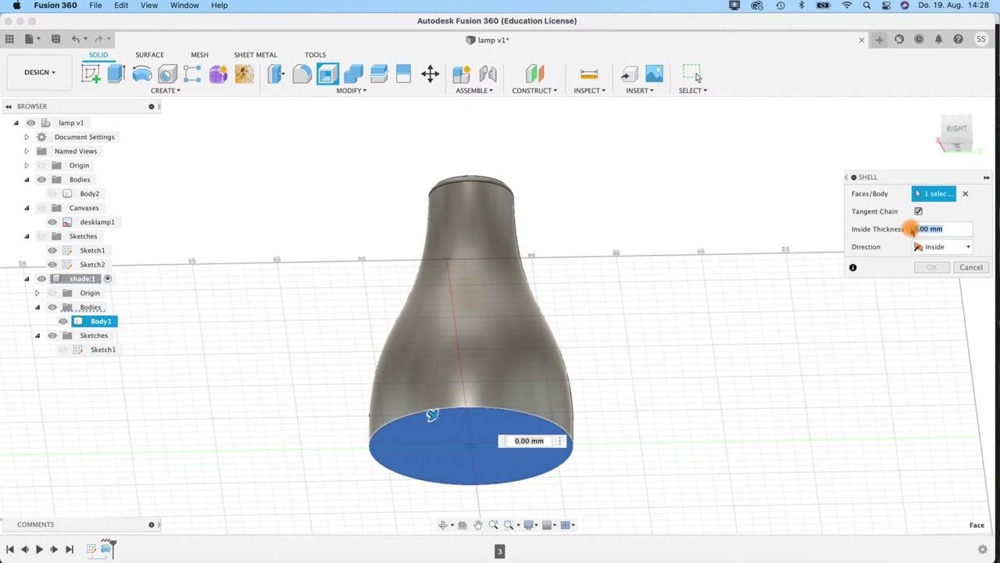
text(3)
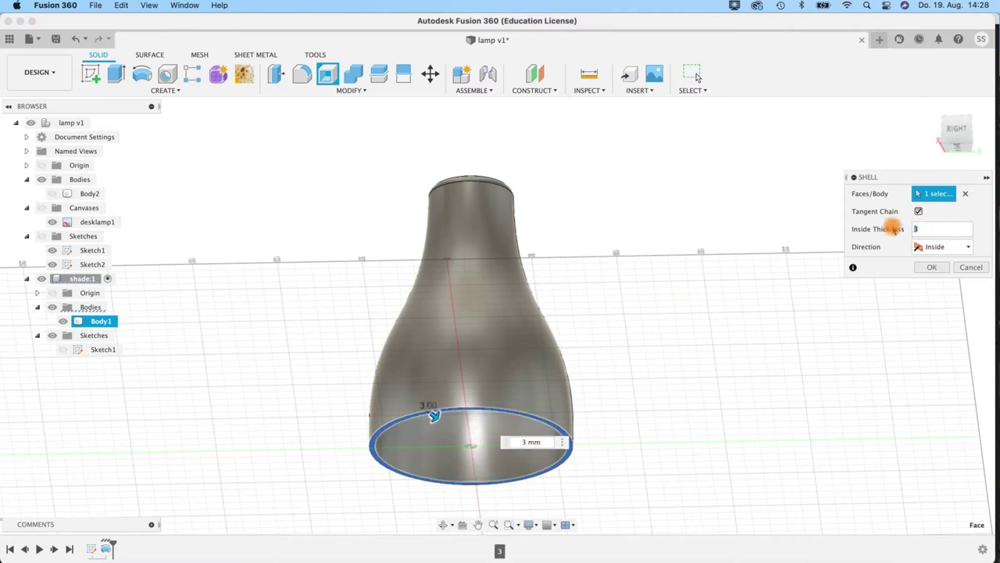
text(2)
click(929, 267)
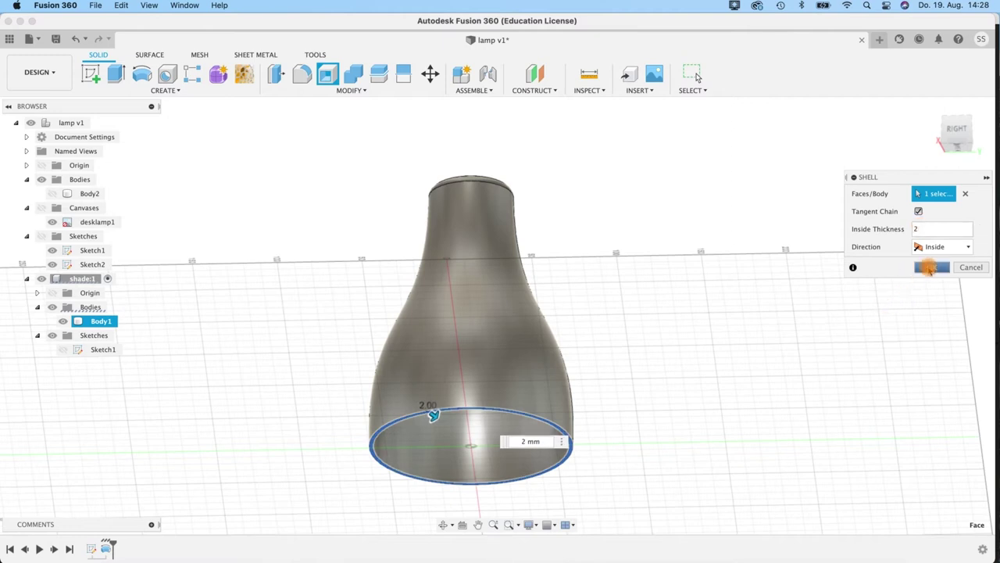
click(930, 269)
Step: Show the shade component's profile sketch again to expose the angled line
shift+middle_drag(661, 431, 531, 250)
click(61, 349)
mouse_move(670, 321)
middle_down()
mouse_move(672, 346)
mouse_move(518, 156)
middle_up()
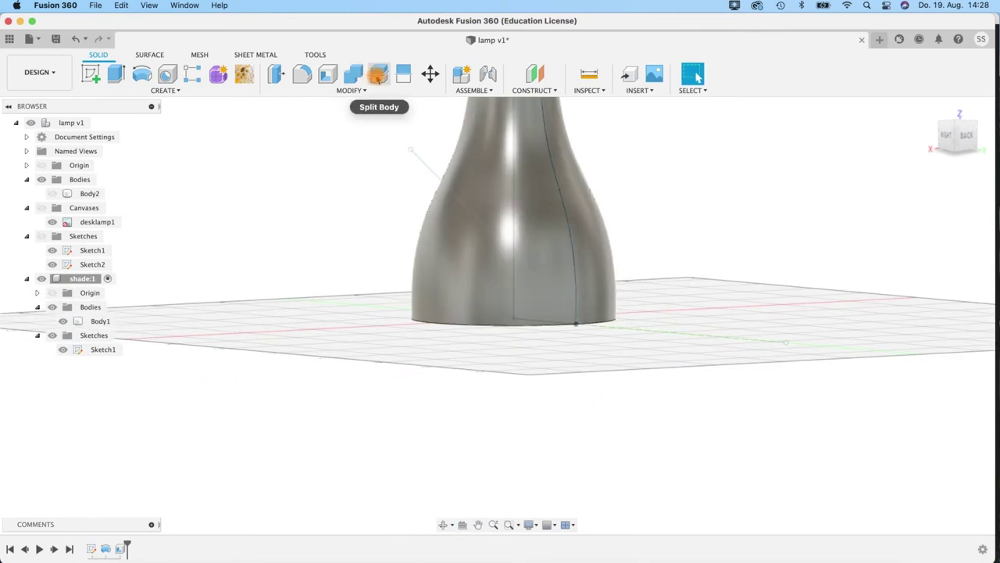
Step: Split the shade body along the angled sketch line with the Split Body command, keeping the splitting tool extended
click(348, 89)
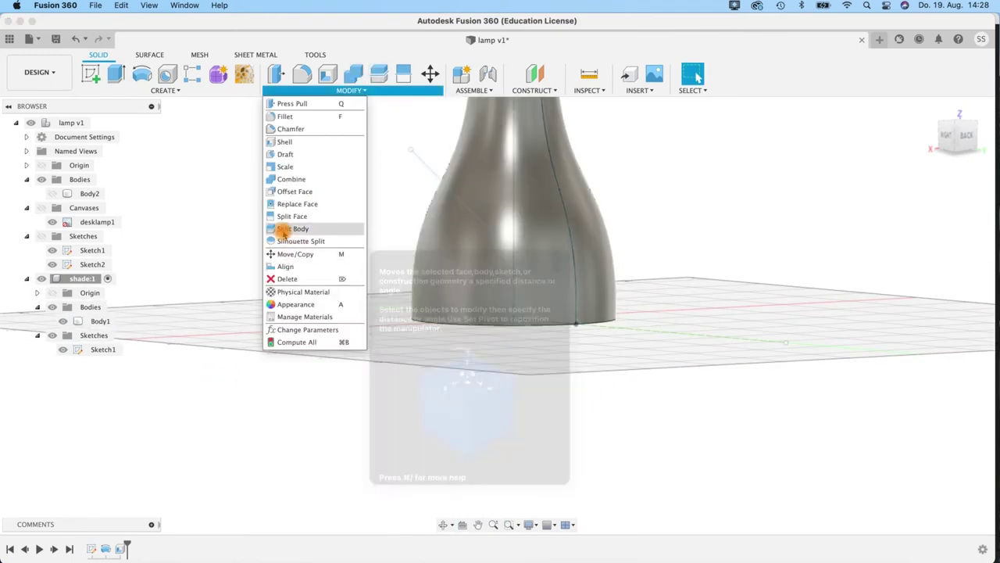
click(507, 181)
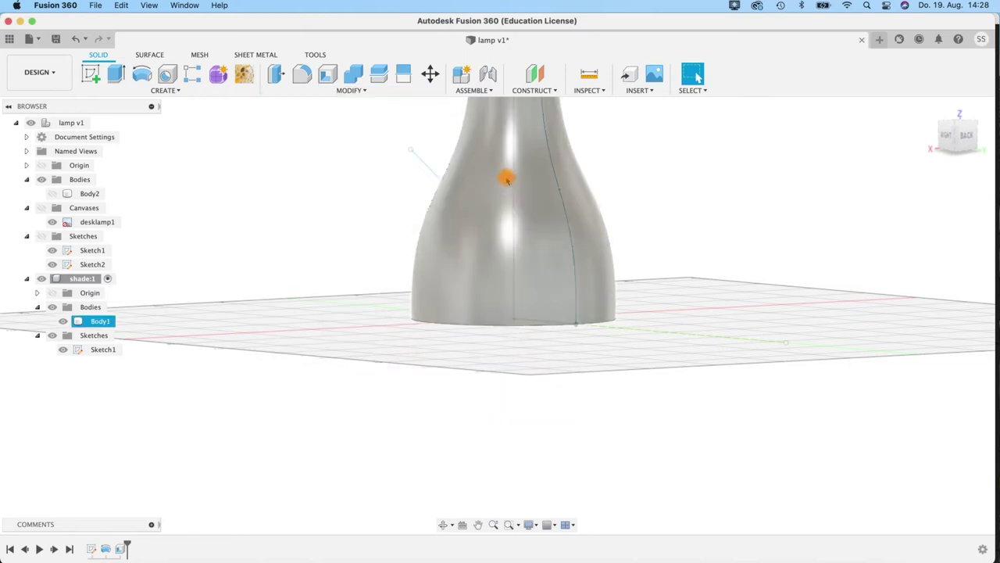
click(507, 180)
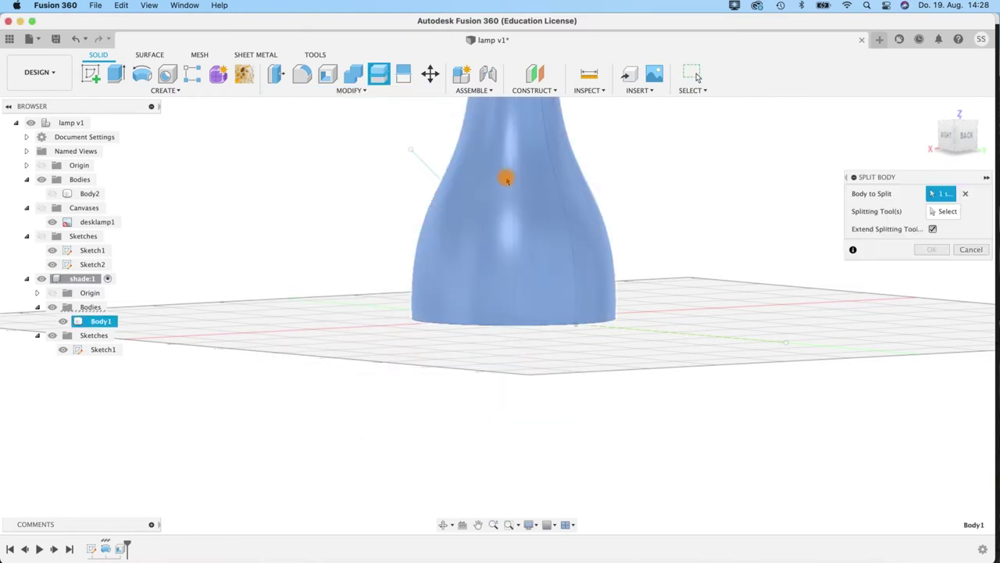
click(417, 160)
mouse_move(468, 396)
shift+middle_down()
mouse_move(502, 362)
mouse_move(560, 382)
mouse_move(534, 361)
mouse_move(527, 383)
mouse_move(557, 382)
shift+middle_up()
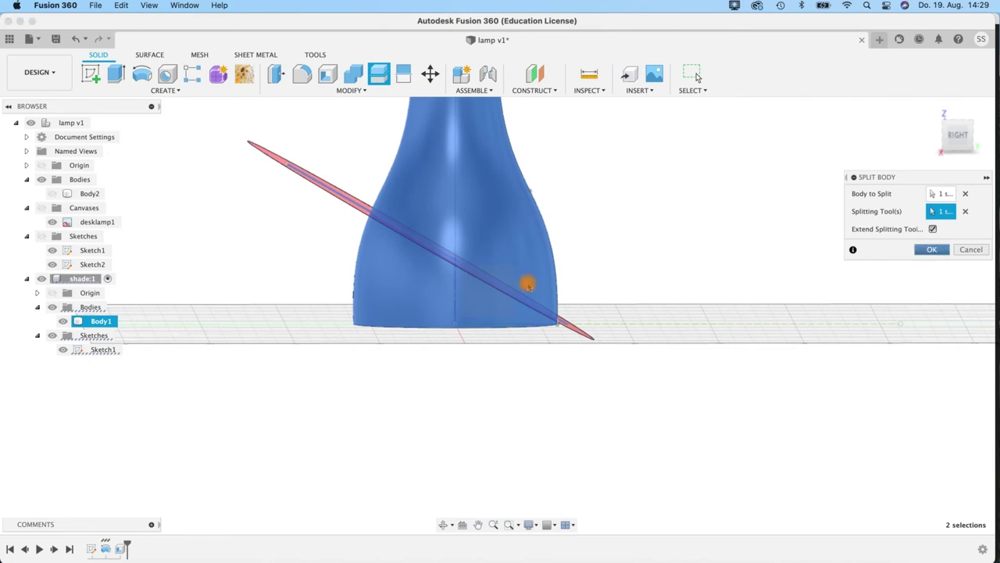
key(Return)
Step: Remove the lower piece of the split shade, keeping the upper part above the angled cut
click(100, 335)
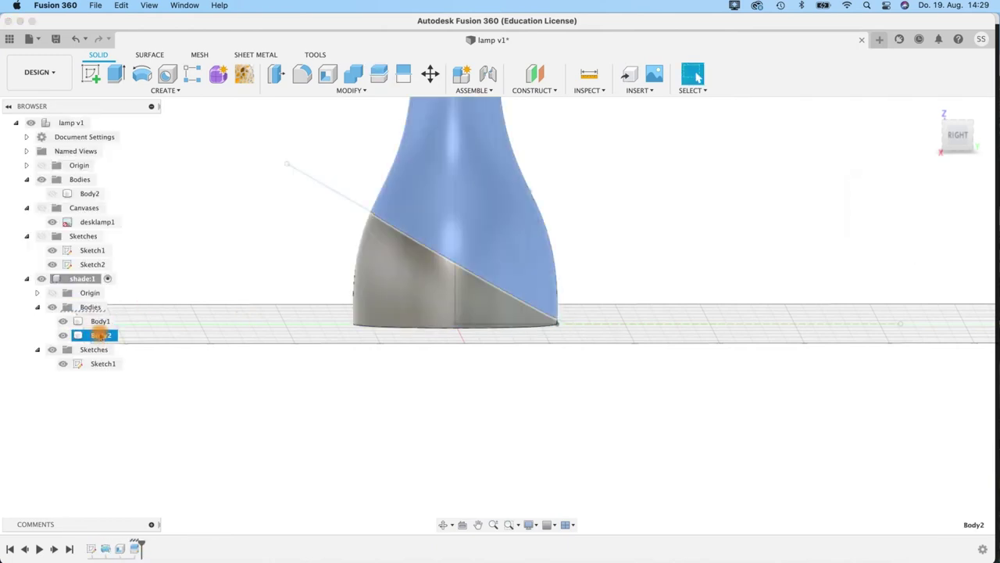
click(99, 321)
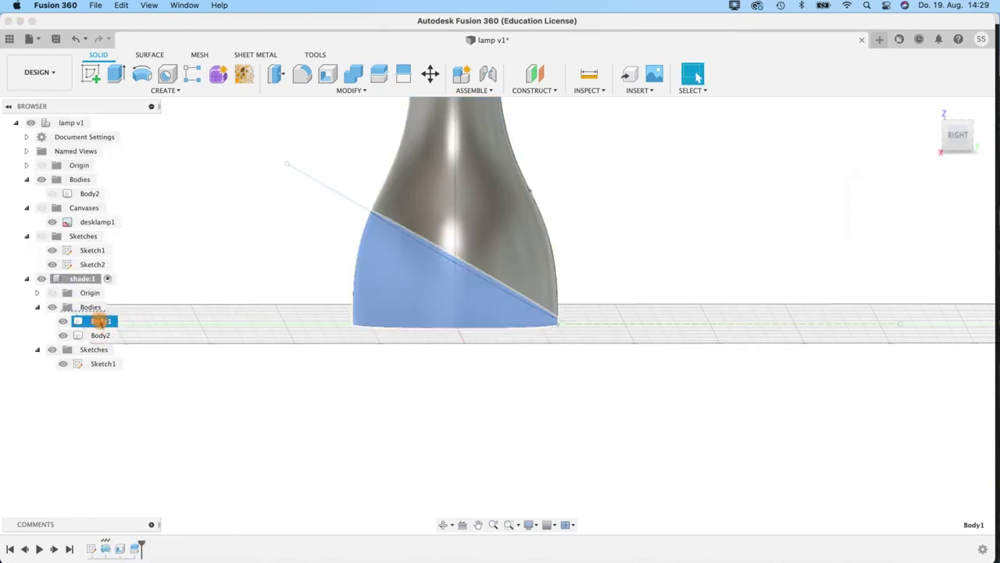
right_click(100, 323)
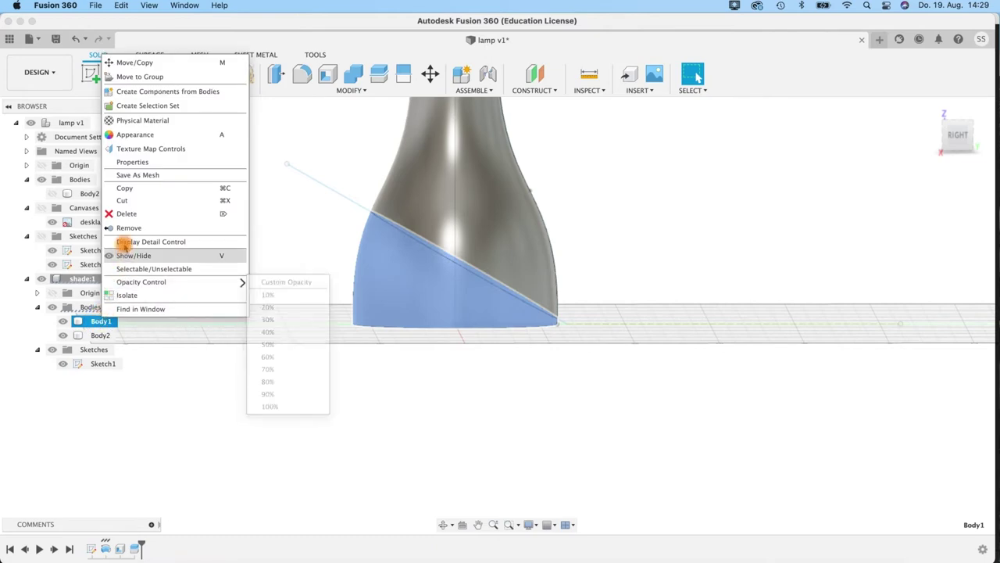
click(123, 229)
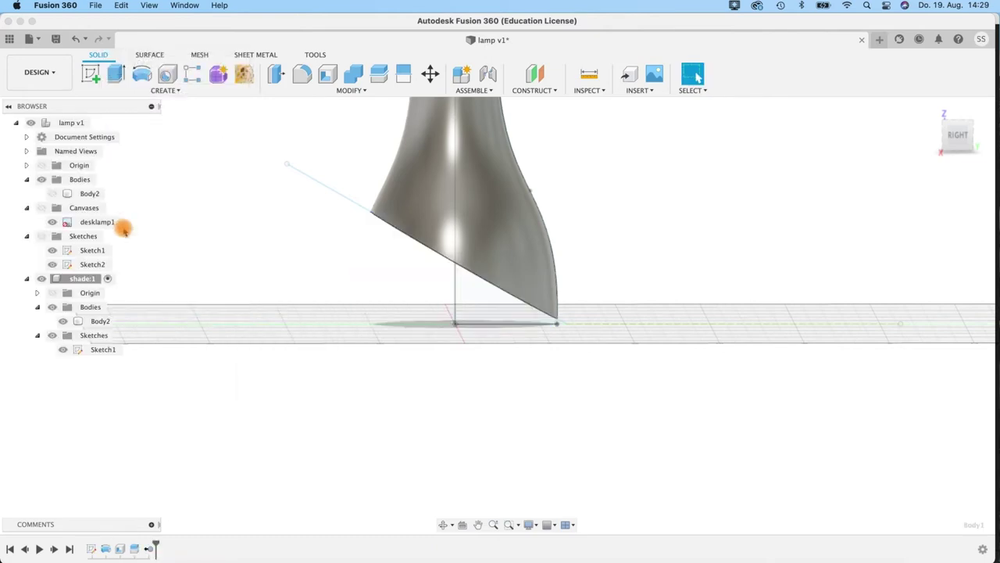
Step: Start a new sketch in the shade component on the horizontal origin plane beneath the shade
mouse_move(582, 353)
shift+middle_down()
mouse_move(500, 302)
mouse_move(580, 304)
mouse_move(573, 393)
mouse_move(555, 432)
mouse_move(527, 440)
mouse_move(509, 380)
mouse_move(524, 358)
mouse_move(547, 383)
mouse_move(576, 214)
mouse_move(536, 346)
mouse_move(499, 332)
mouse_move(485, 396)
mouse_move(425, 301)
mouse_move(424, 318)
mouse_move(446, 352)
mouse_move(440, 271)
mouse_move(555, 231)
mouse_move(536, 181)
mouse_move(567, 214)
mouse_move(552, 216)
shift+middle_up()
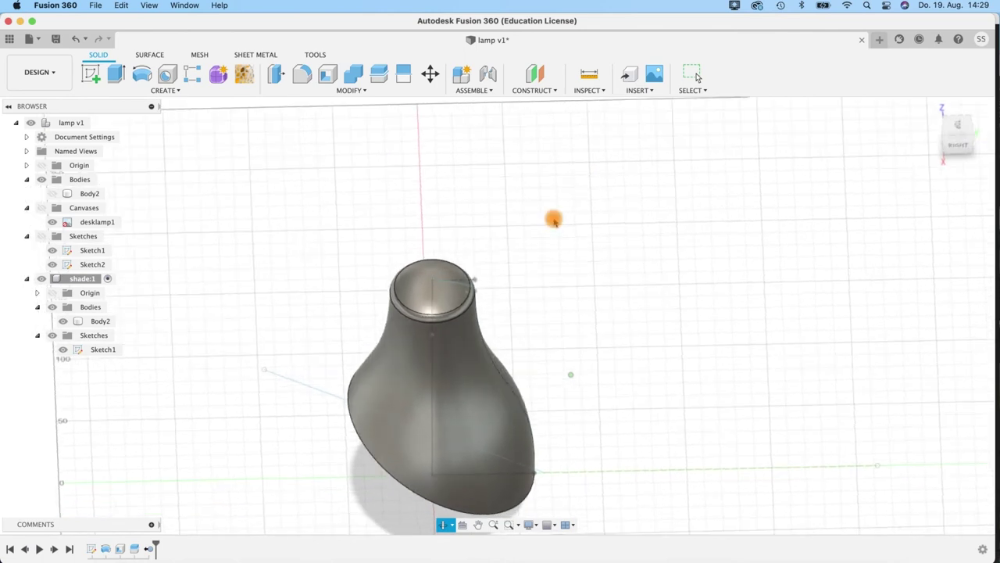
click(92, 76)
middle_drag(563, 327, 554, 209)
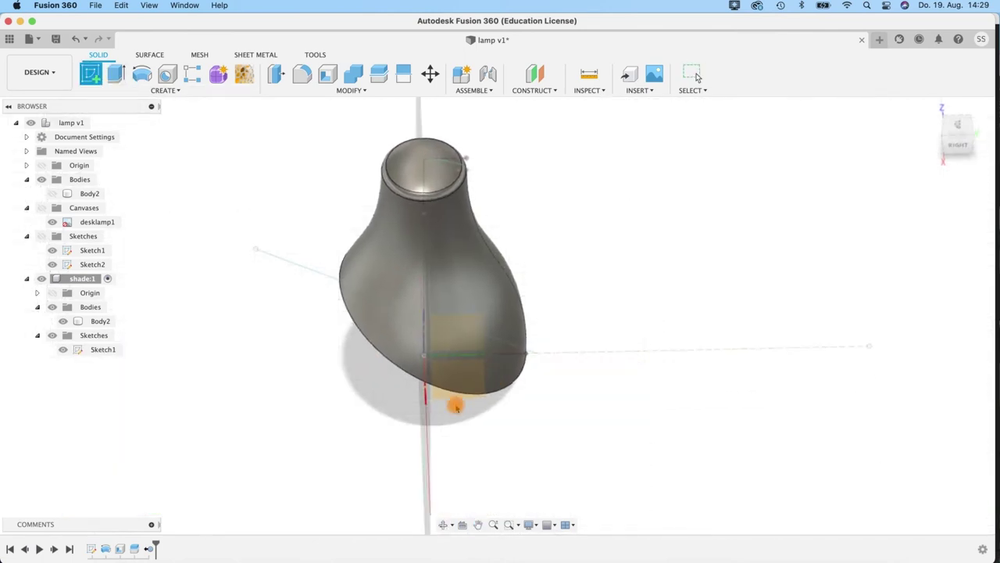
click(442, 394)
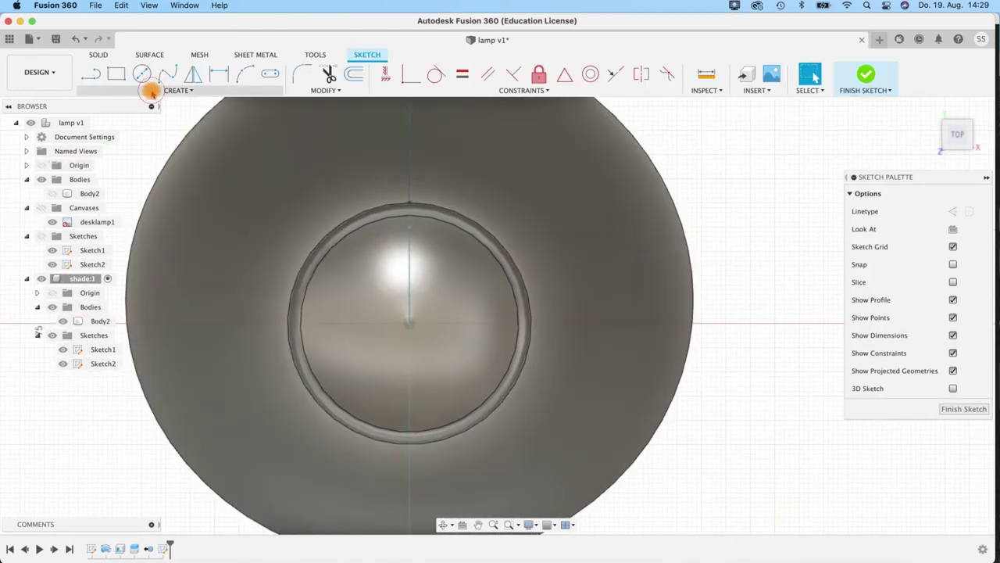
Step: Draw an ellipse centred on the green axis inside the neck opening, 8 mm long along the axis and 3 mm wide
click(152, 91)
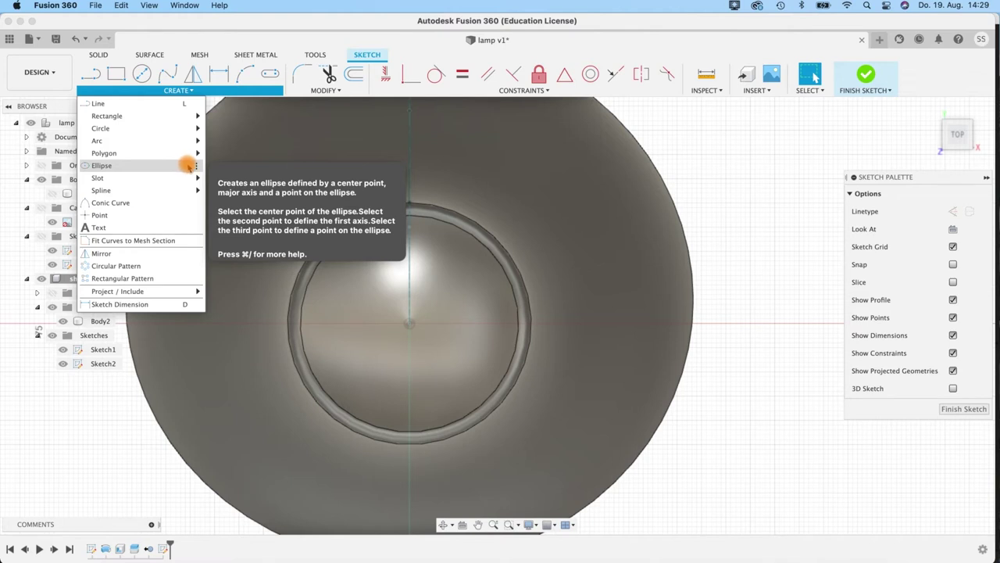
click(179, 167)
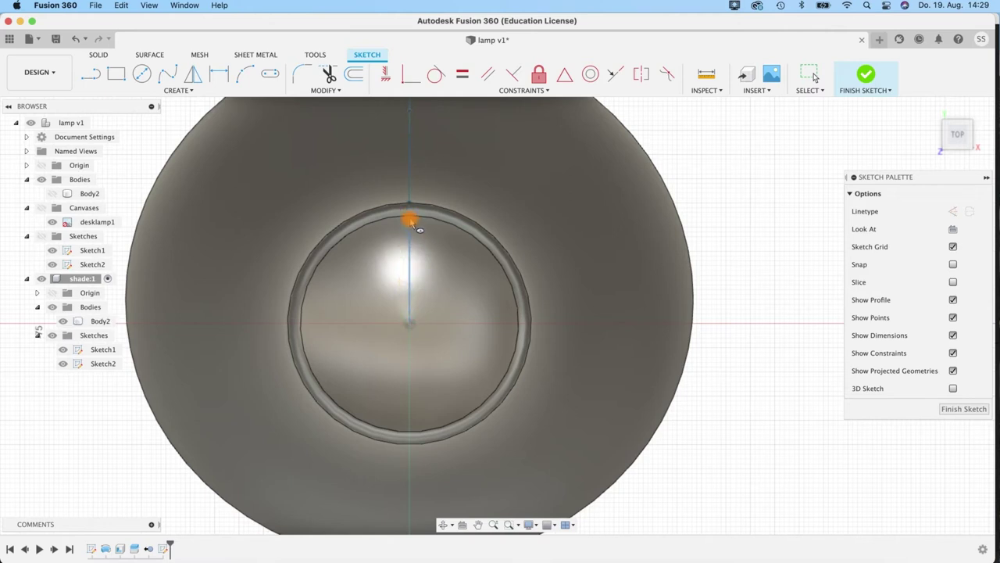
click(410, 269)
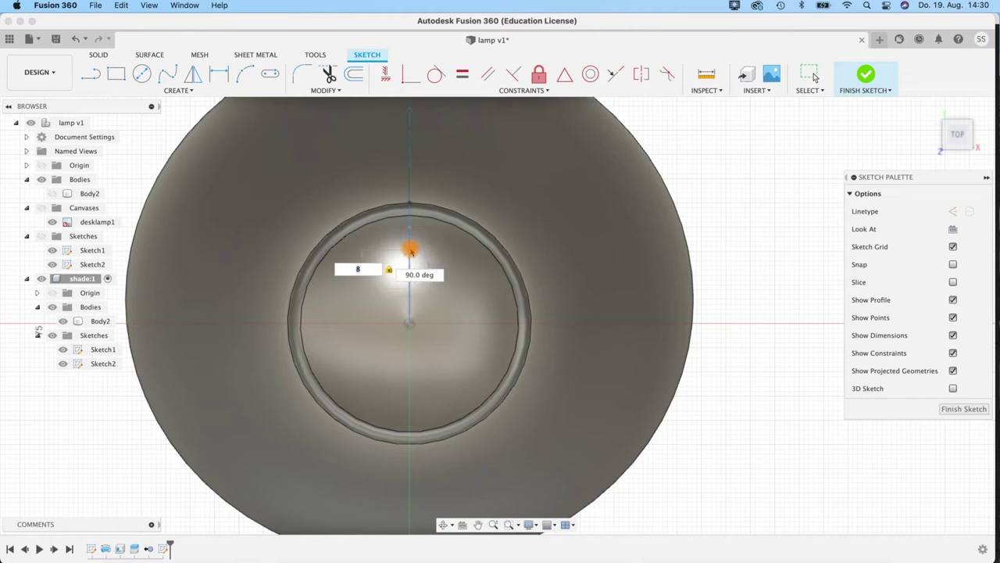
key(Return)
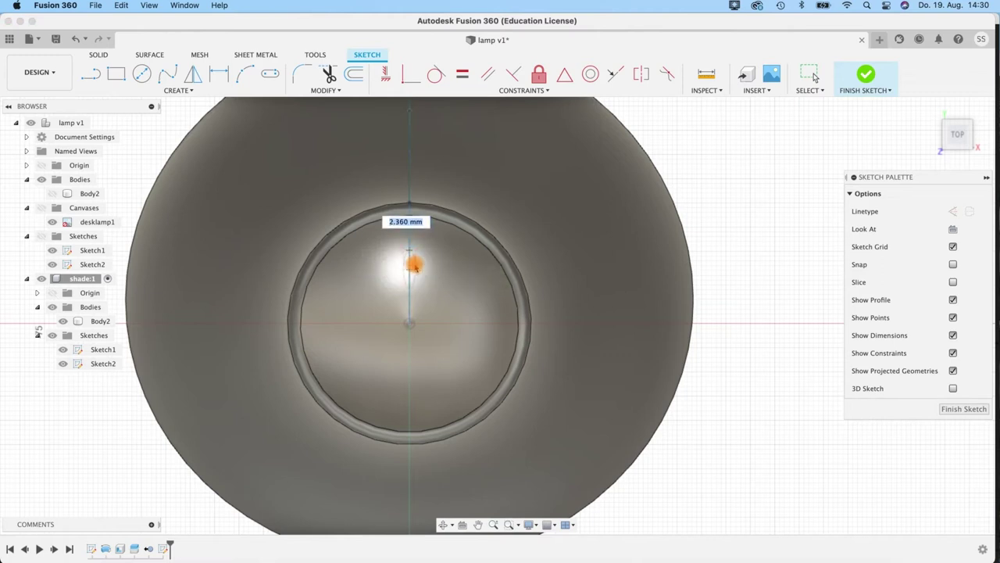
scroll(414, 266, up, 4)
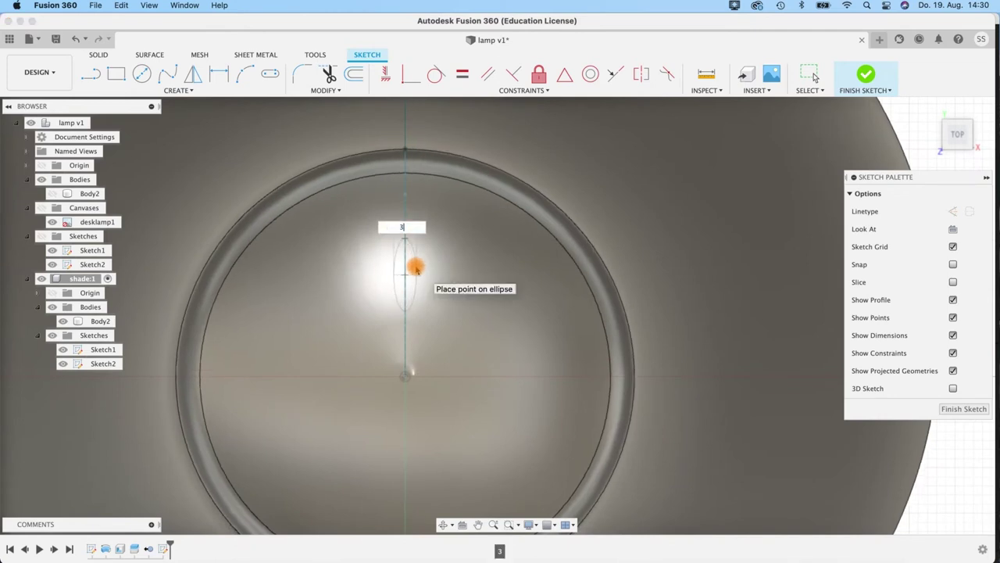
key(Return)
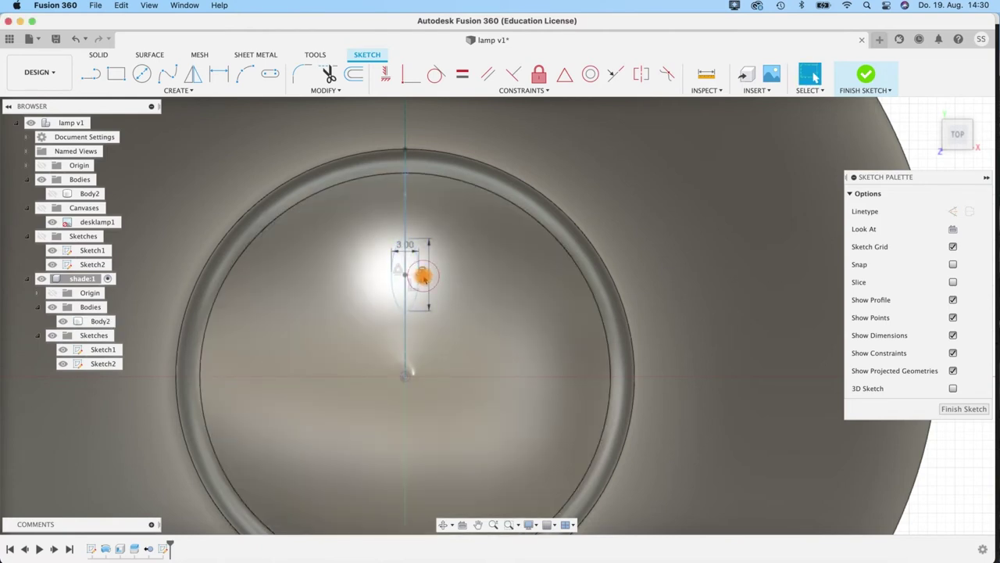
click(422, 275)
key(m)
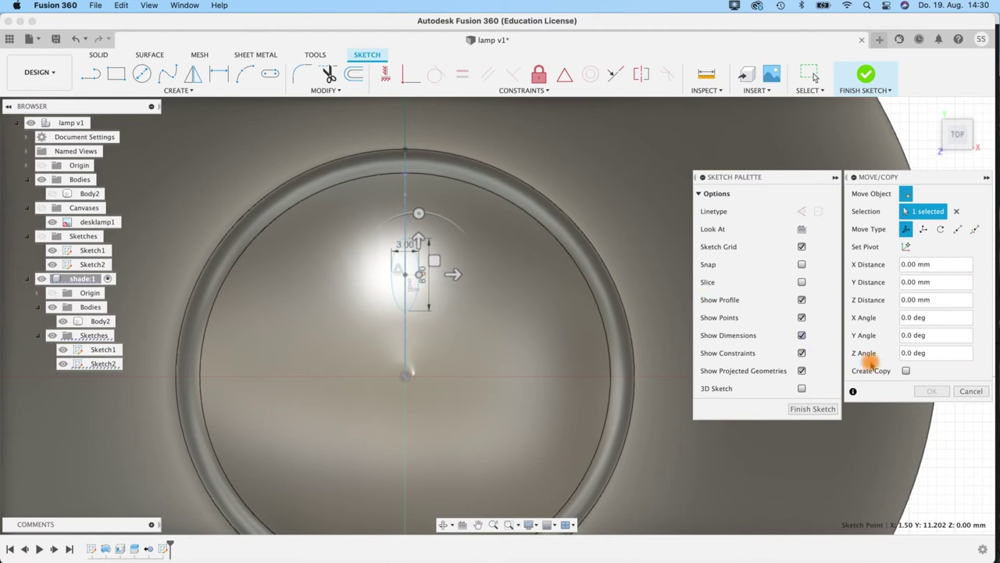
click(971, 391)
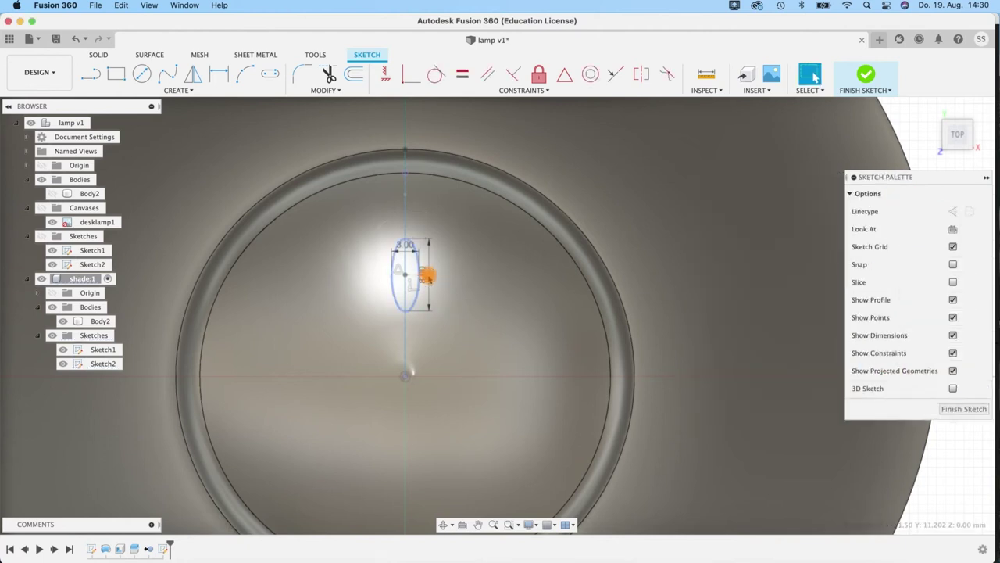
Step: Set the ellipse's length along the green axis to 10 mm
double_click(424, 278)
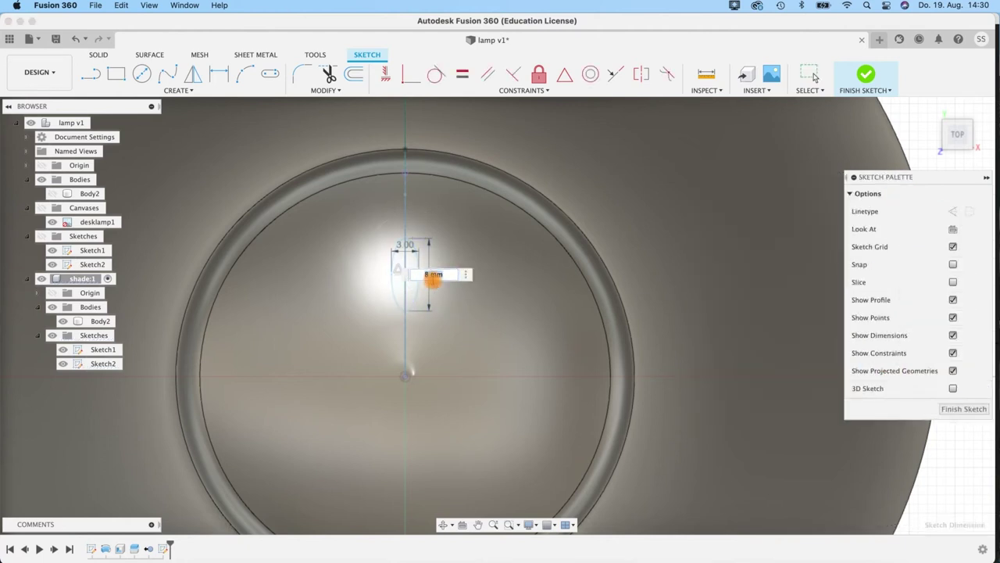
key(Return)
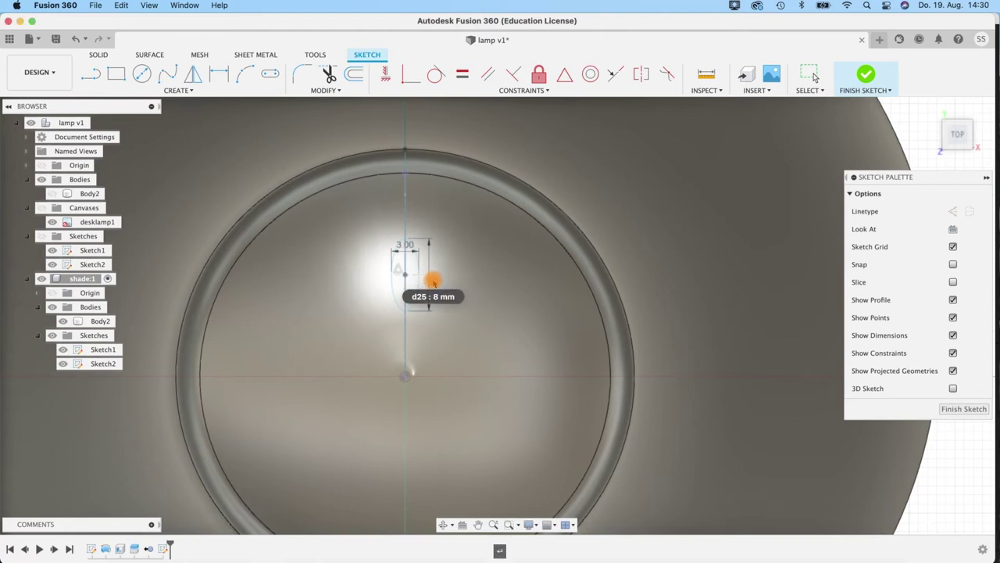
click(304, 232)
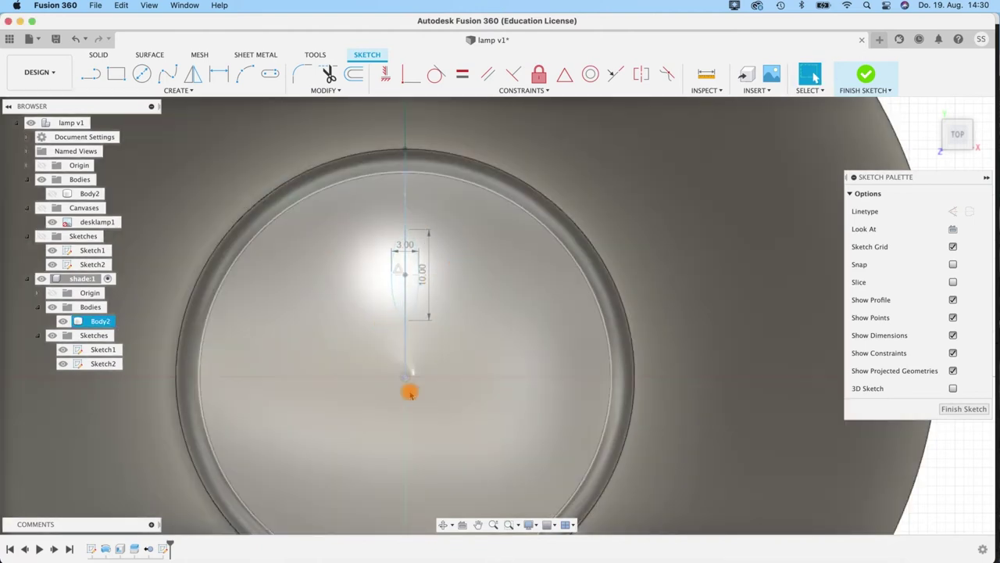
Step: Set the ellipse's length along the green axis to 12 mm
scroll(455, 382, up, 2)
click(421, 258)
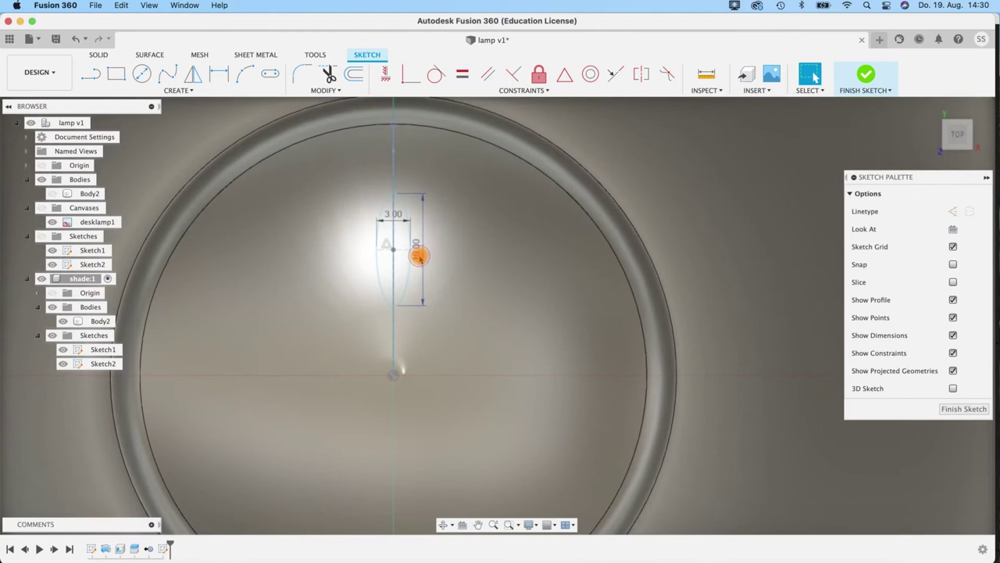
double_click(419, 255)
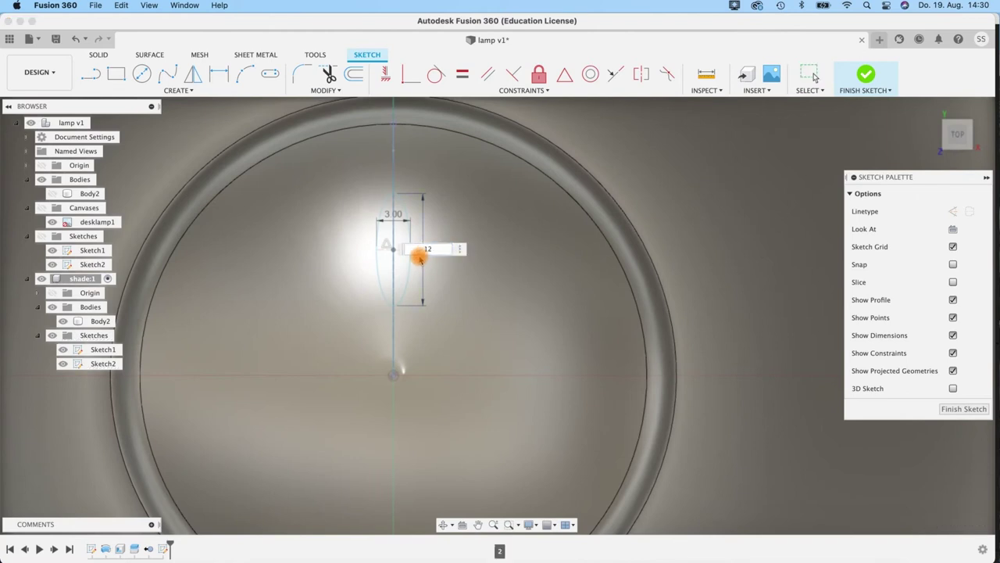
text(12)
key(Return)
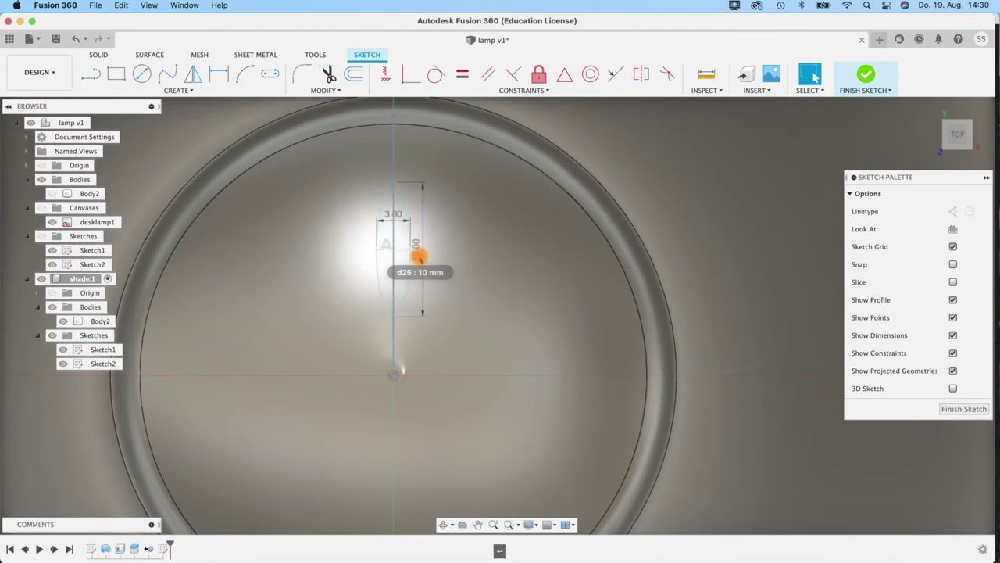
Step: Check the ellipse's size and position against the shade's neck opening and finish the sketch
scroll(418, 258, down, 6)
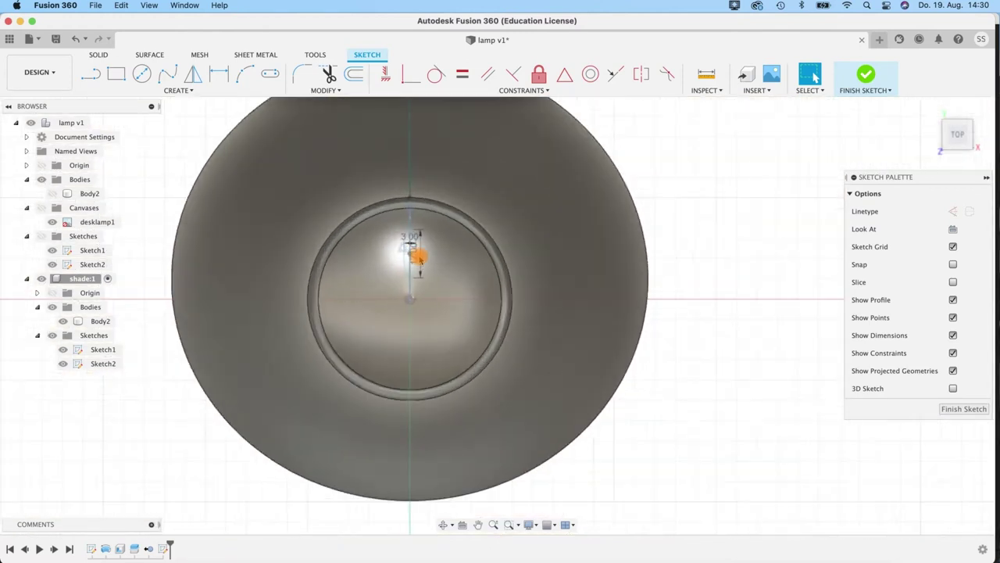
scroll(417, 259, down, 2)
scroll(415, 259, up, 2)
scroll(413, 264, down, 3)
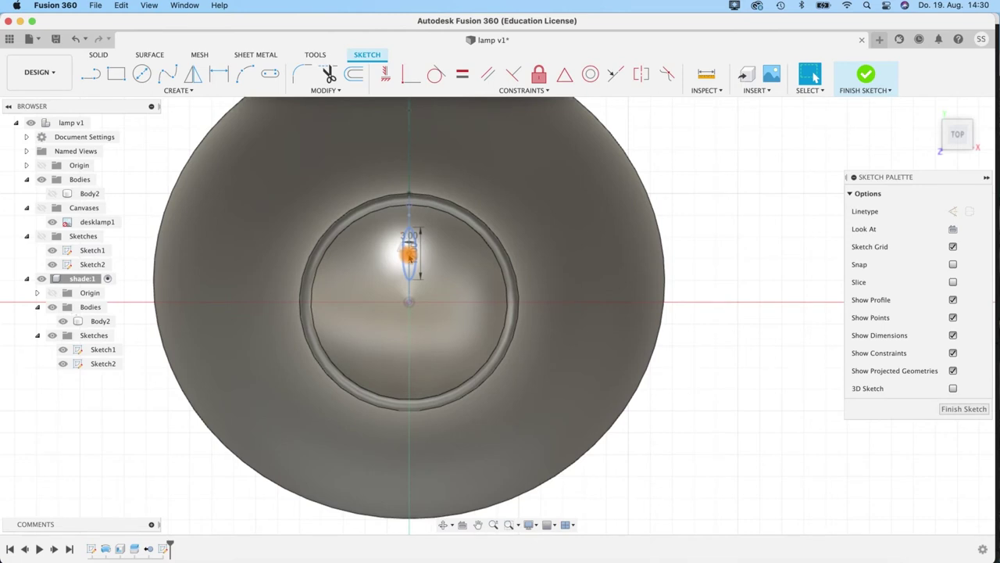
shift+middle_drag(649, 471, 594, 486)
scroll(576, 359, up, 2)
scroll(576, 359, down, 5)
shift+middle_drag(586, 378, 582, 368)
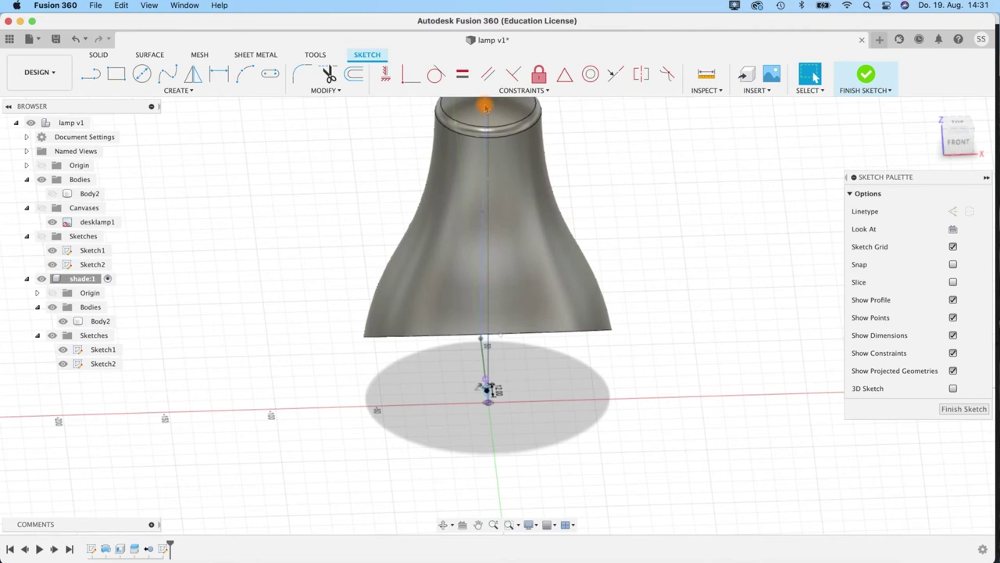
mouse_move(709, 280)
shift+middle_down()
mouse_move(648, 367)
mouse_move(810, 148)
shift+middle_up()
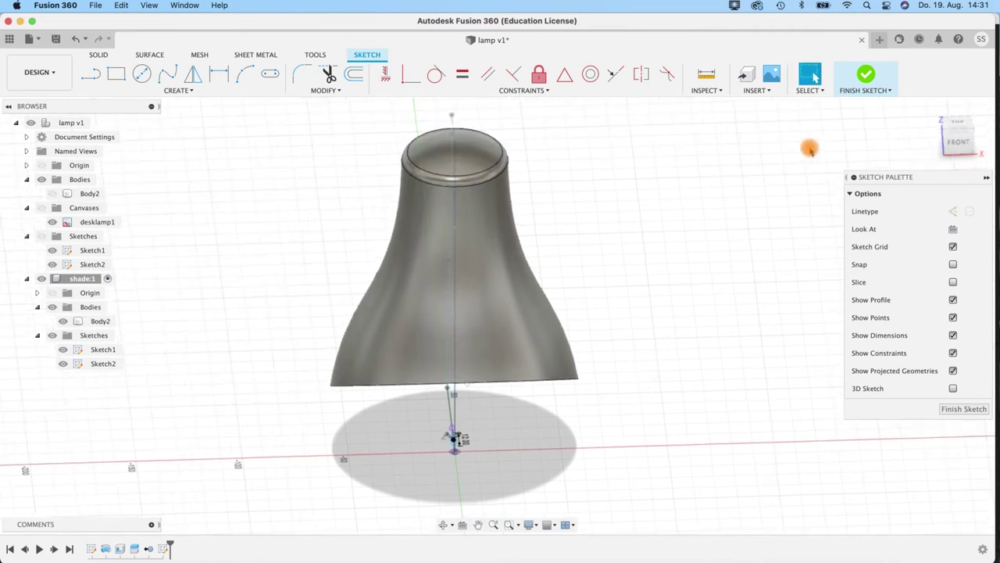
click(867, 74)
Step: Begin an Extrude using both halves of the small ellipse sketched beneath the shade as profiles
shift+middle_drag(490, 444, 687, 157)
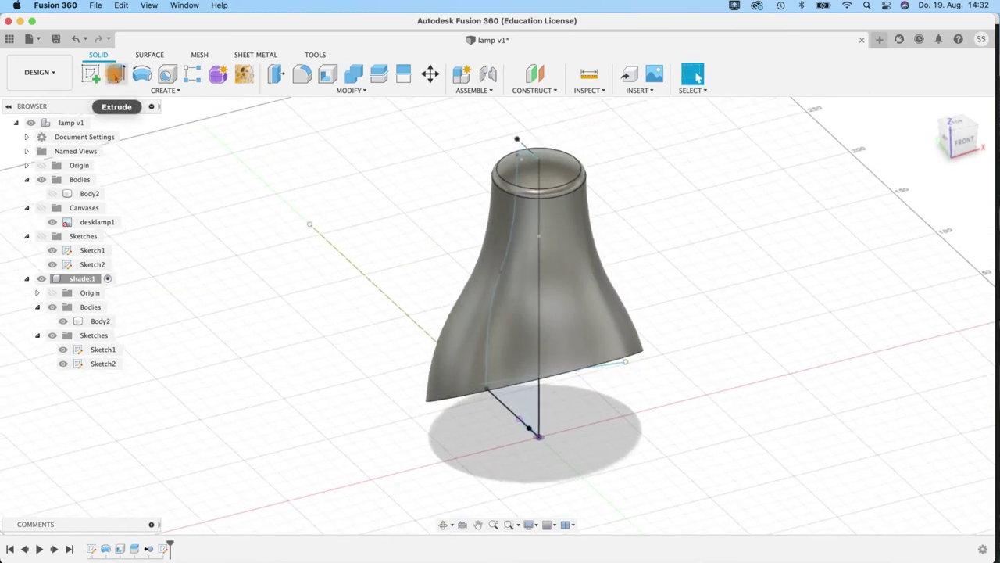
click(115, 74)
scroll(638, 458, up, 5)
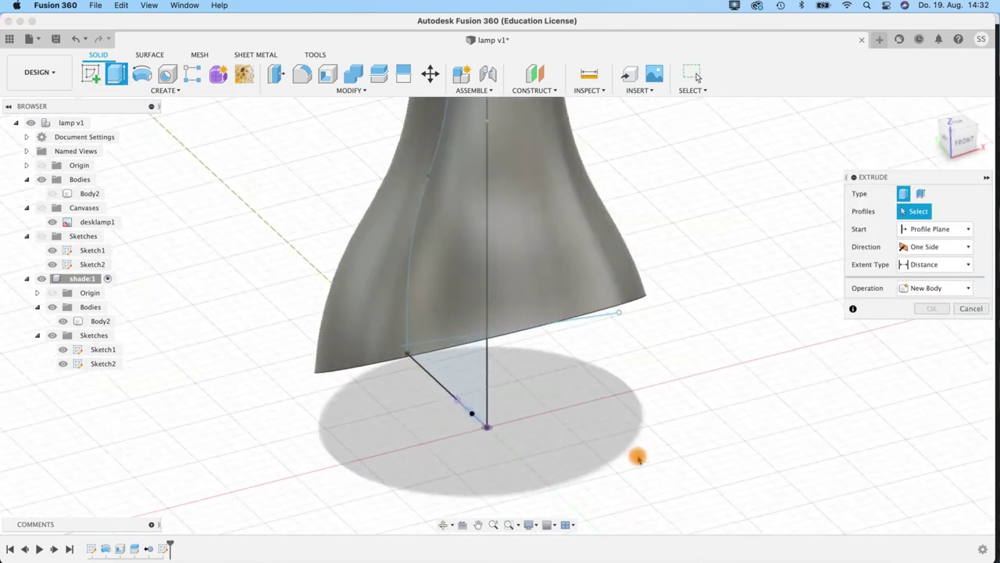
scroll(442, 447, up, 2)
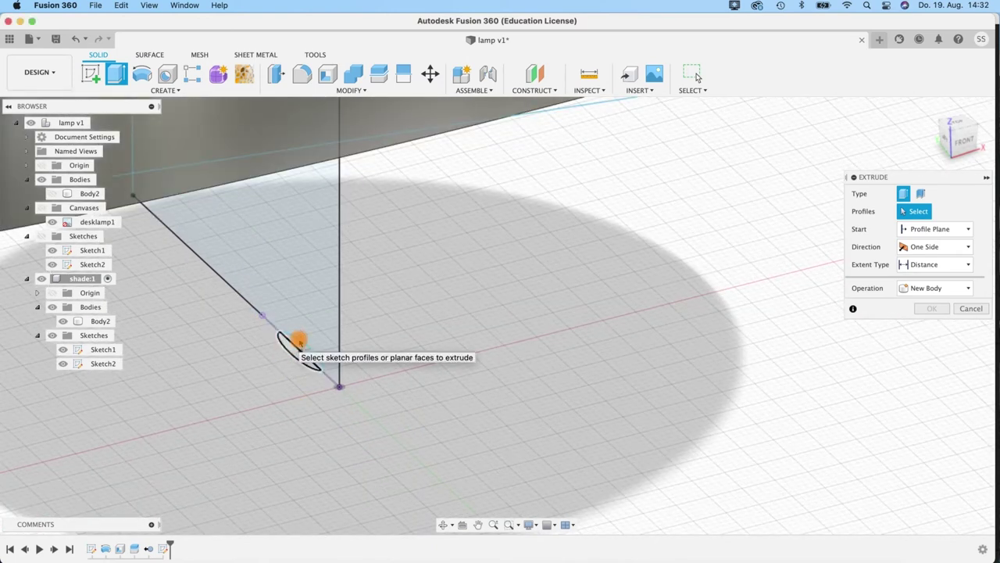
click(298, 341)
click(307, 354)
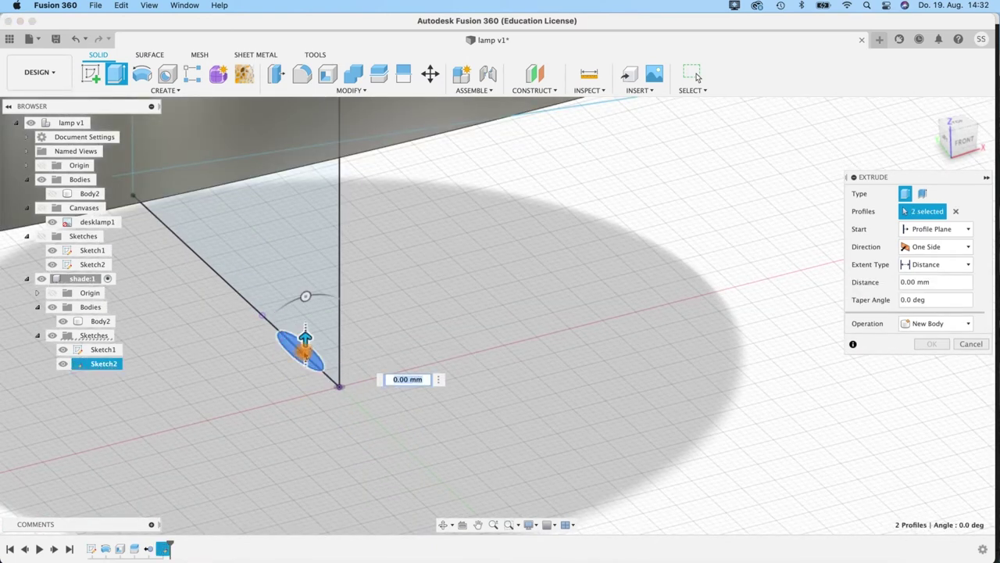
scroll(429, 331, up, 2)
scroll(429, 331, down, 6)
middle_drag(551, 261, 581, 387)
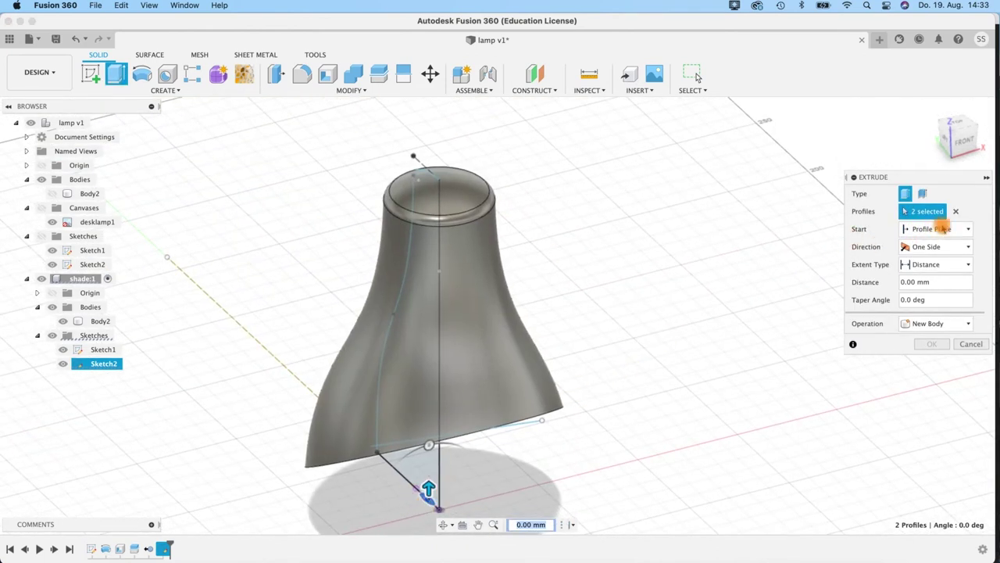
Step: Set the extrusion to start from an object, picking the inner face of the shade's closed top
click(947, 228)
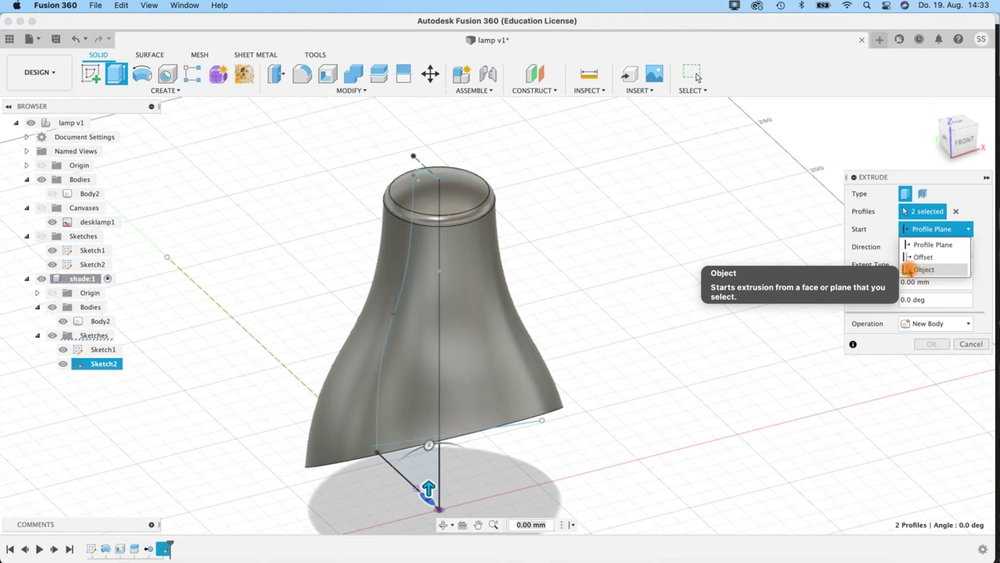
click(920, 269)
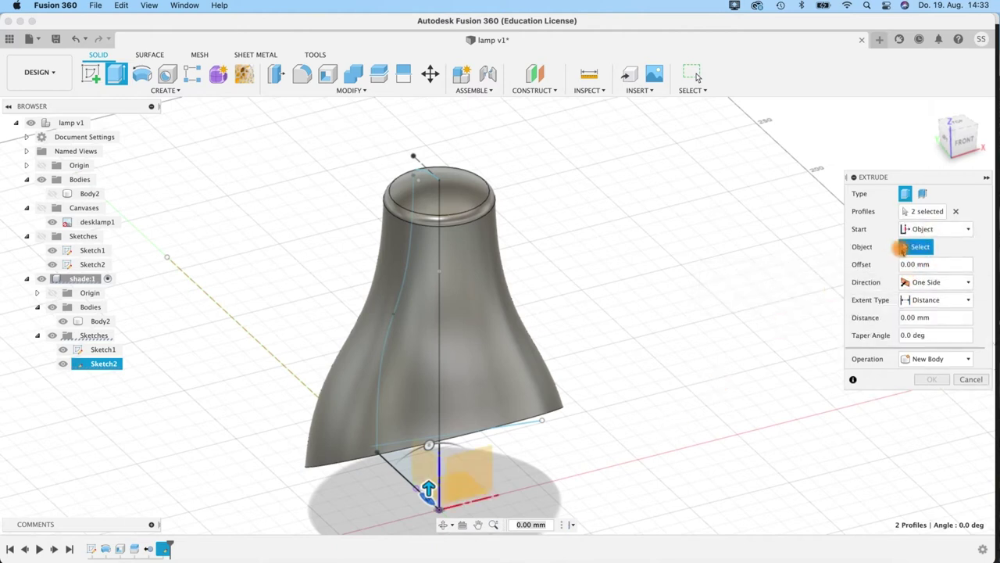
shift+middle_drag(707, 381, 659, 301)
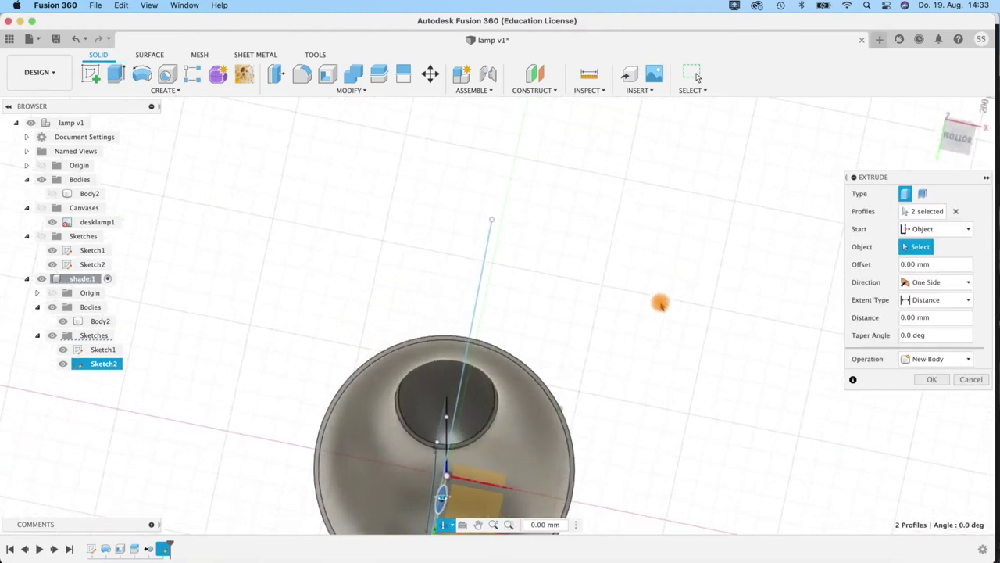
click(426, 415)
shift+middle_drag(570, 313, 597, 402)
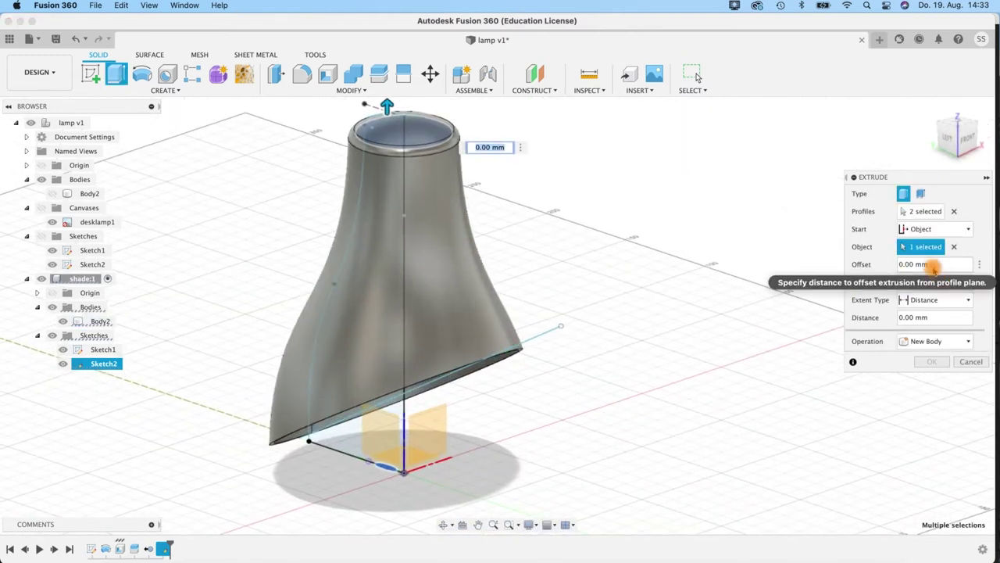
Step: Cut the elliptical slot through the shade's top with a one-sided distance of 3 mm
click(926, 318)
text(3)
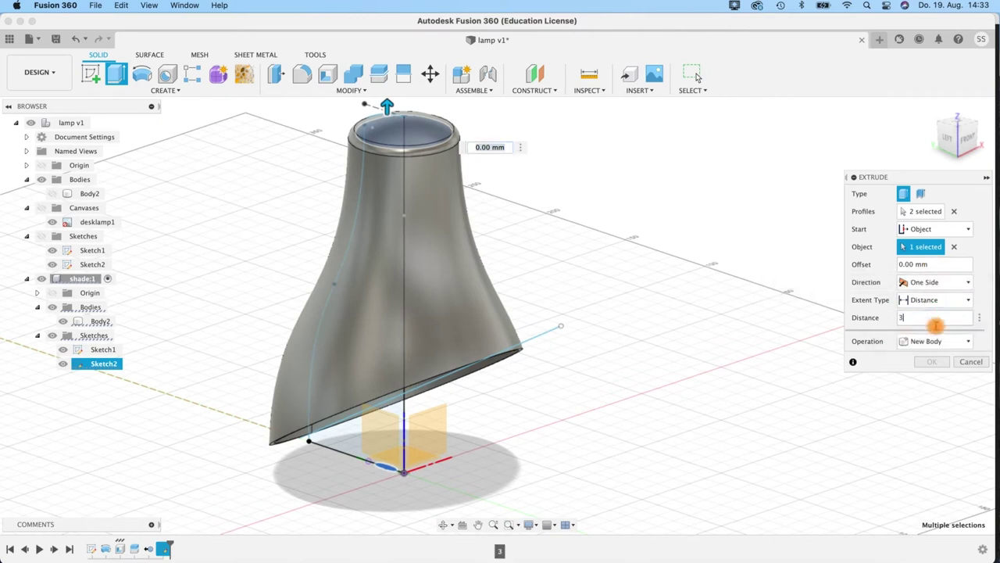
middle_drag(565, 261, 600, 357)
scroll(507, 295, up, 5)
mouse_move(364, 169)
shift+middle_down()
mouse_move(397, 182)
mouse_move(415, 232)
mouse_move(368, 159)
mouse_move(354, 172)
shift+middle_up()
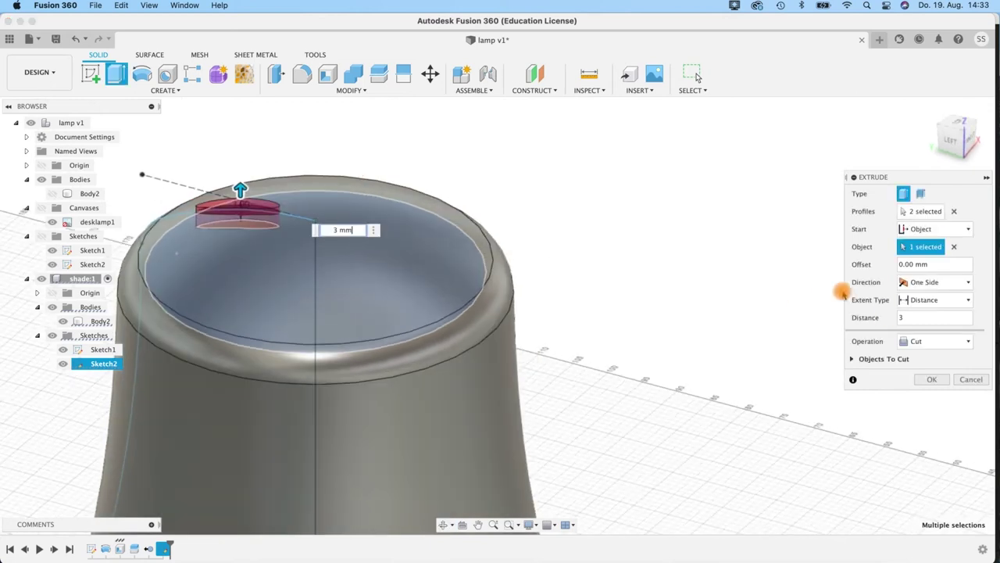
click(916, 341)
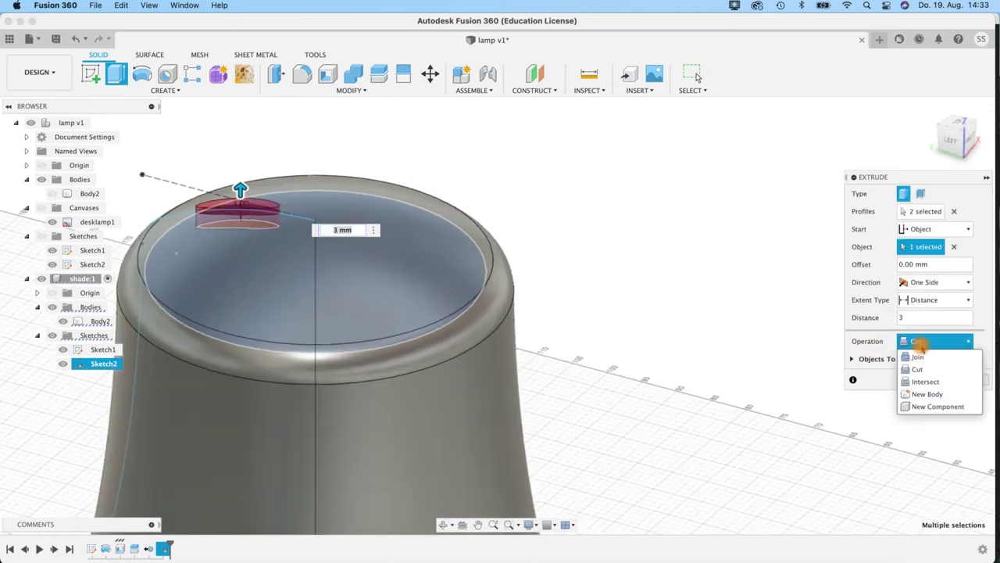
click(917, 367)
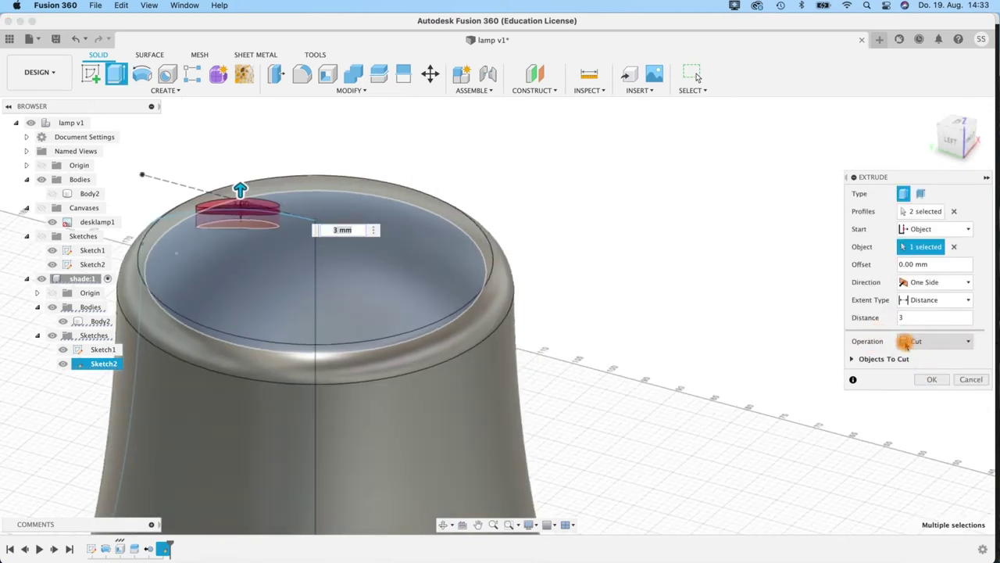
shift+middle_drag(550, 209, 516, 219)
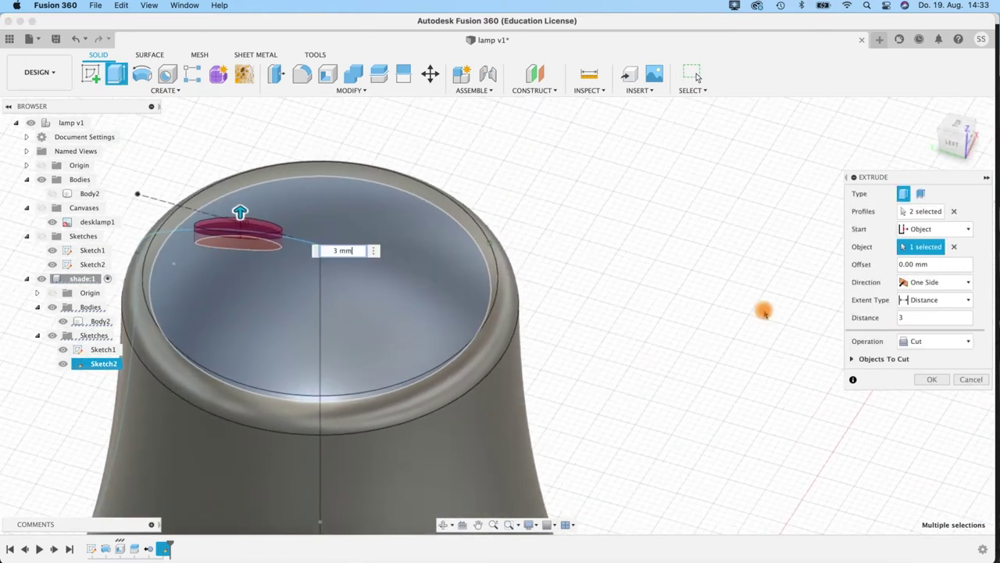
click(931, 379)
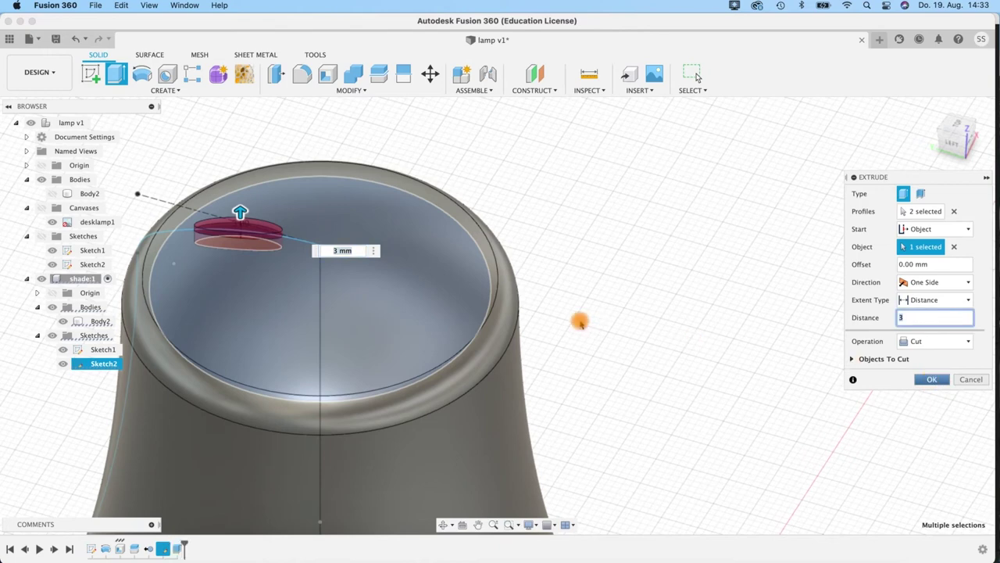
Step: Fillet the upper edge of the elliptical slot in the shade's top with a 0.2 mm radius
mouse_move(569, 238)
shift+middle_down()
mouse_move(547, 246)
mouse_move(536, 279)
mouse_move(556, 175)
mouse_move(605, 168)
mouse_move(710, 234)
mouse_move(616, 270)
mouse_move(611, 195)
mouse_move(377, 177)
mouse_move(265, 95)
shift+middle_up()
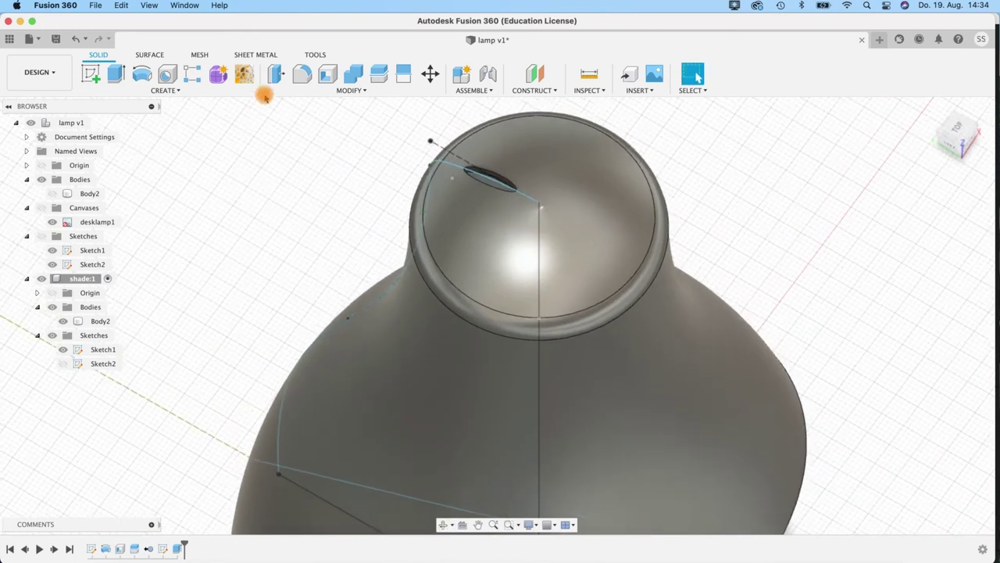
click(304, 75)
scroll(346, 230, up, 5)
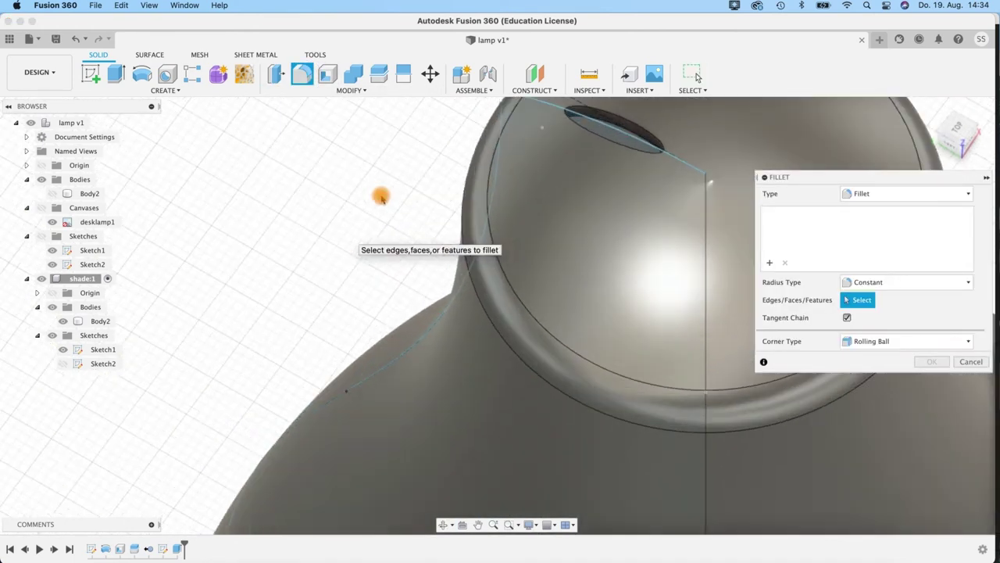
middle_drag(161, 288, 191, 313)
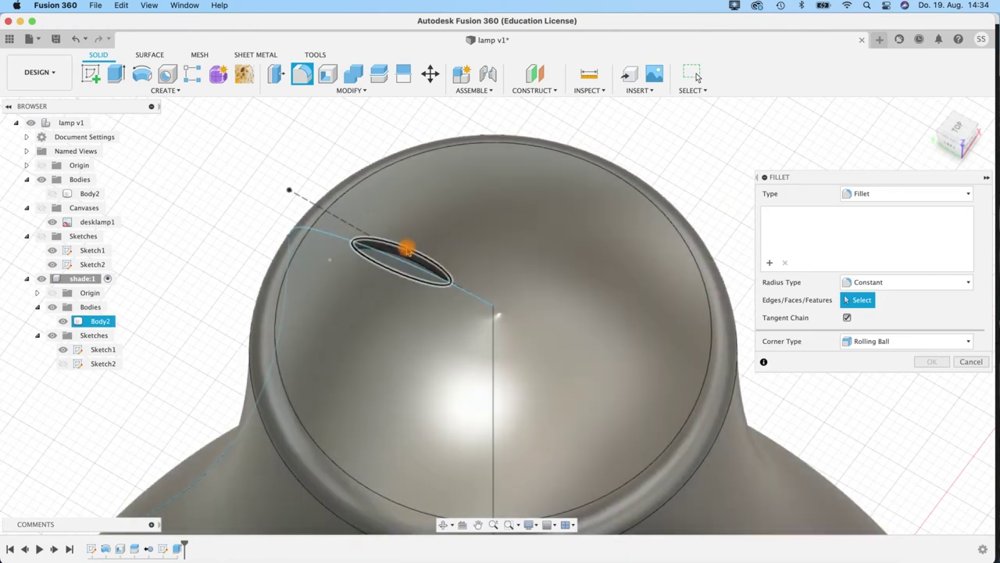
click(395, 281)
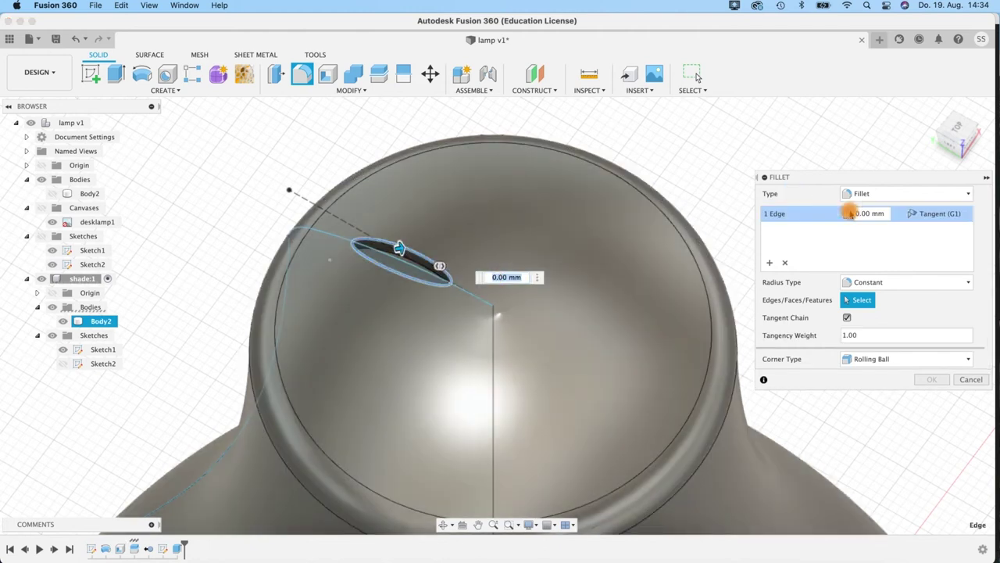
click(868, 213)
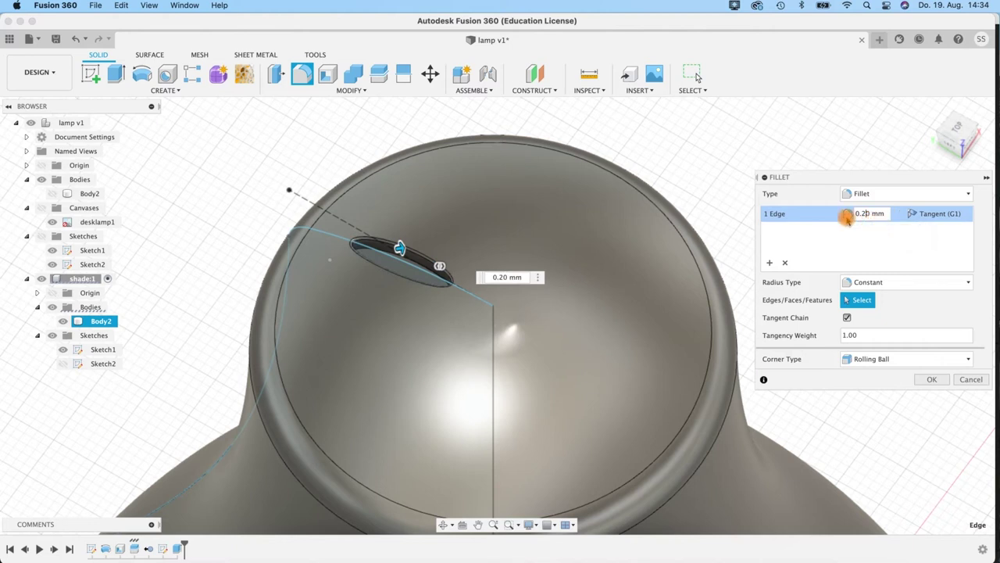
click(932, 380)
Step: Set up a circular pattern of type Features with the slot's extrude cut and its fillet as objects
shift+middle_drag(286, 268, 189, 145)
click(154, 92)
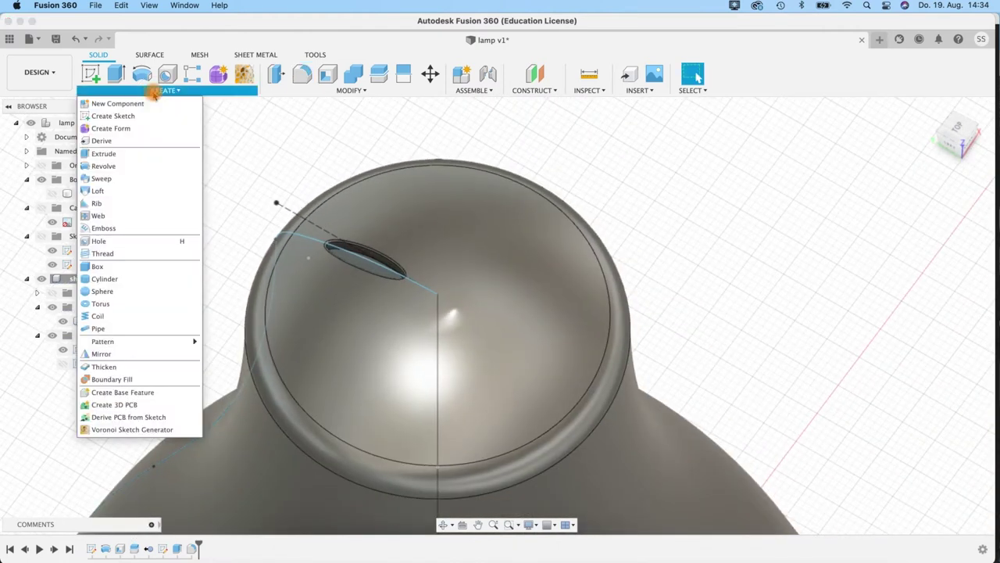
mouse_move(184, 343)
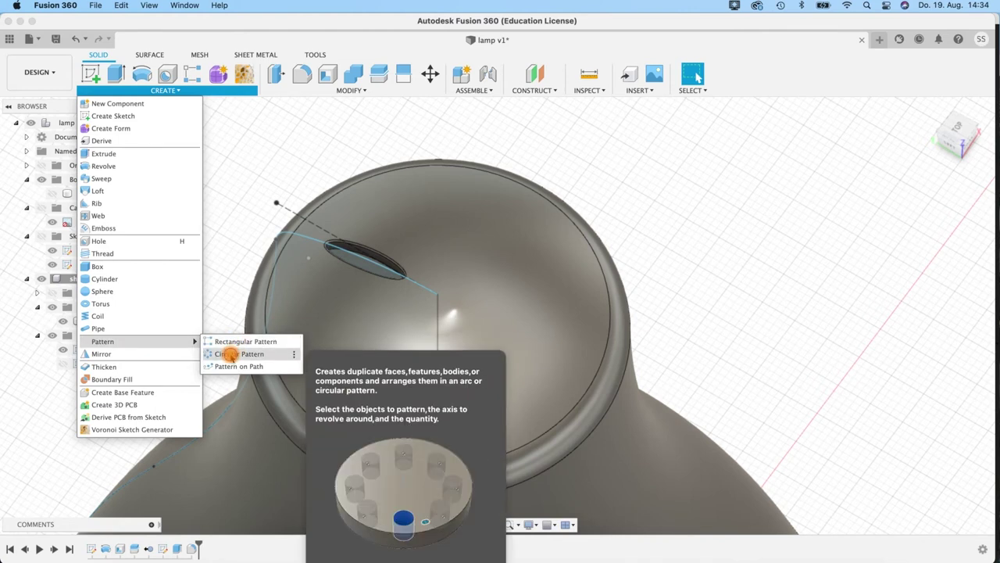
click(232, 355)
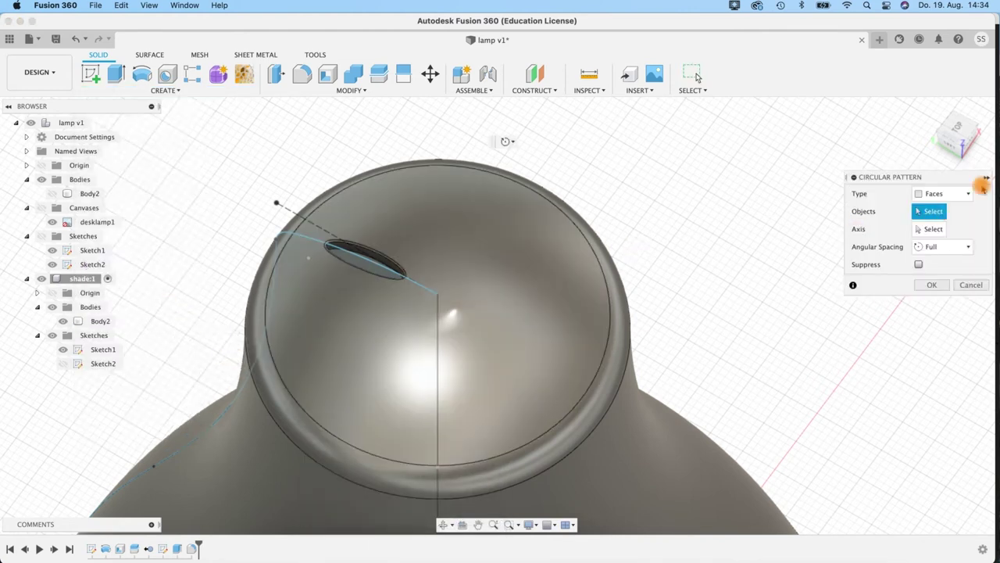
click(936, 197)
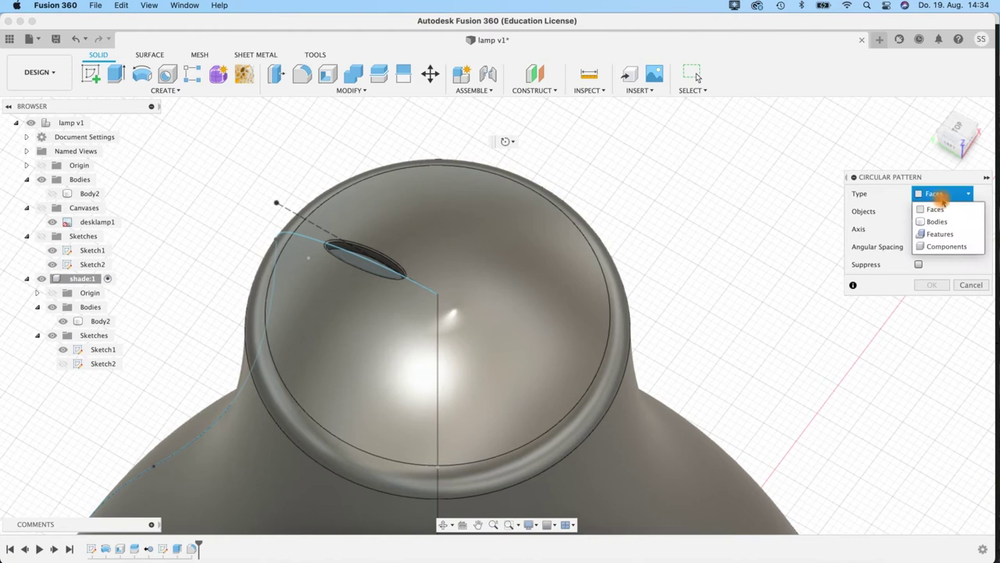
click(940, 235)
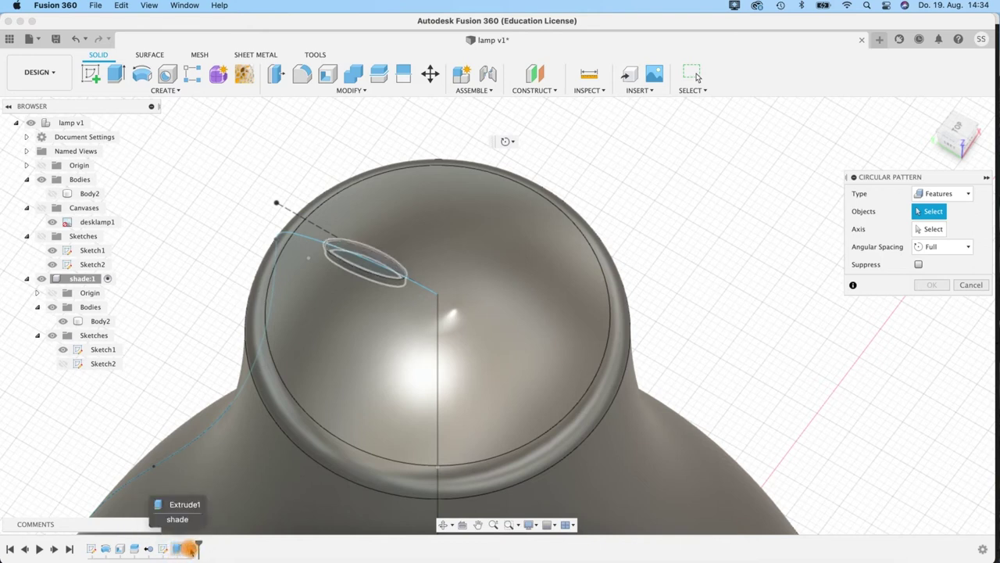
click(178, 549)
click(192, 550)
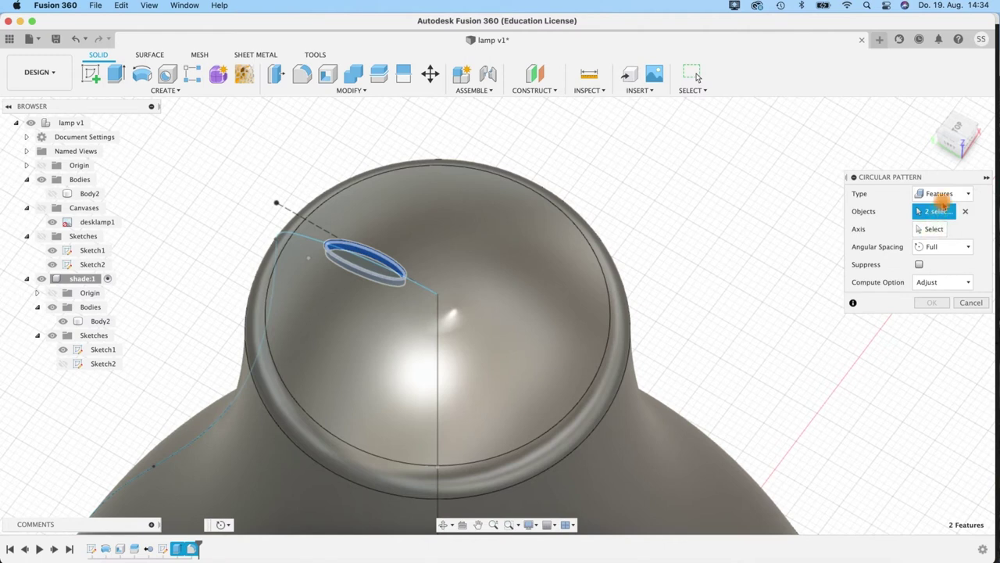
Step: Pattern the filleted slot around the shade's vertical centre line over a full circle with quantity 5
click(929, 229)
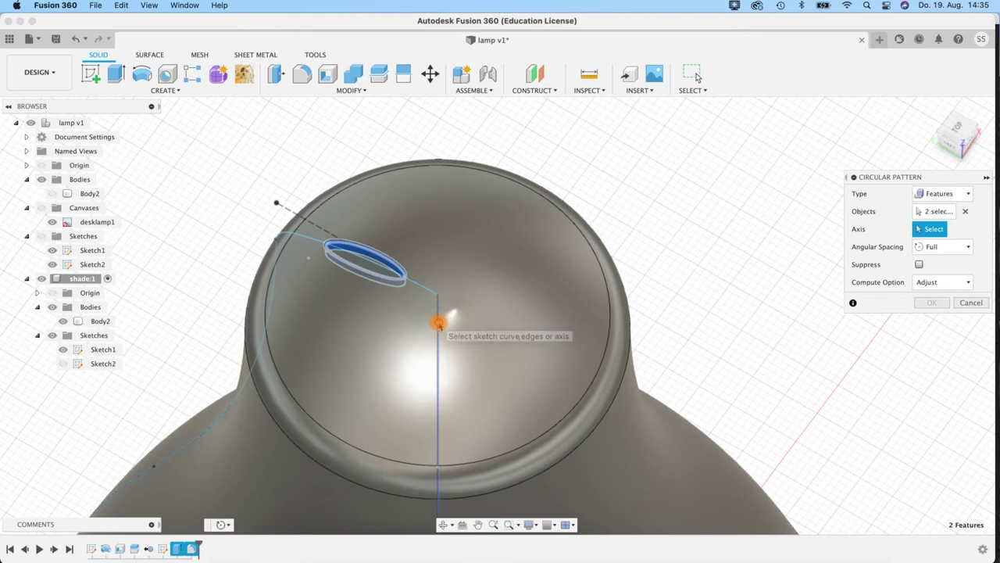
click(437, 324)
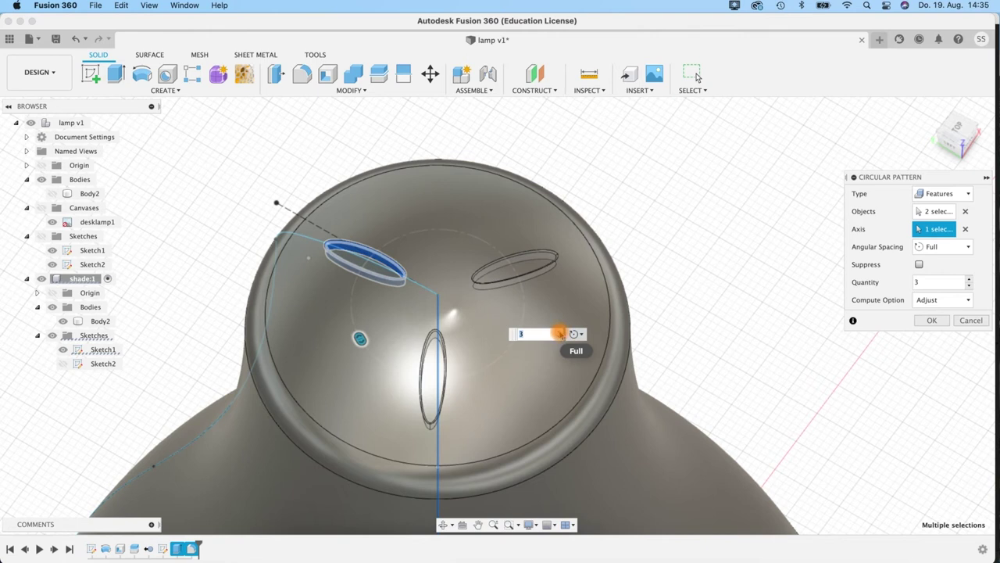
click(969, 278)
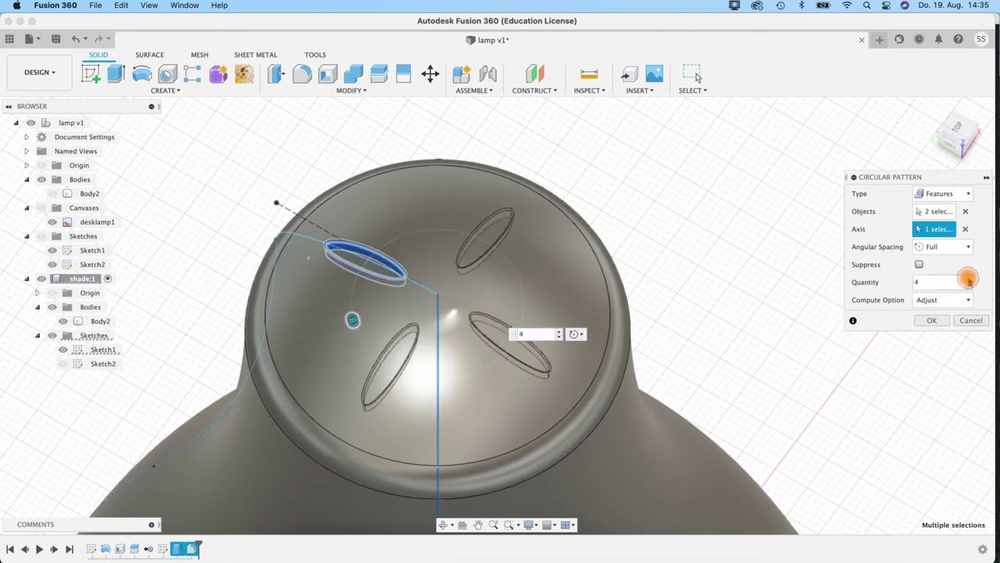
click(969, 278)
click(968, 286)
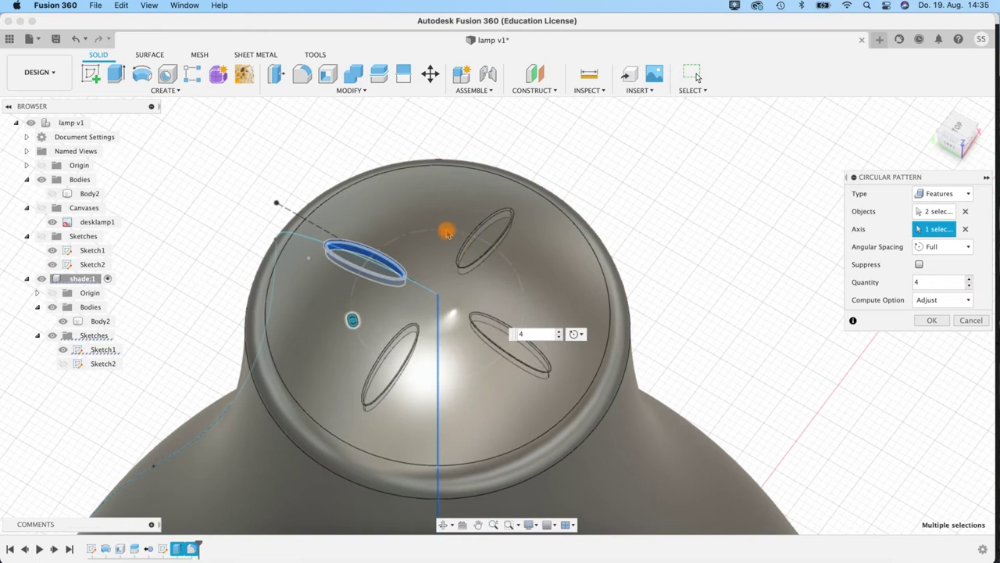
click(969, 278)
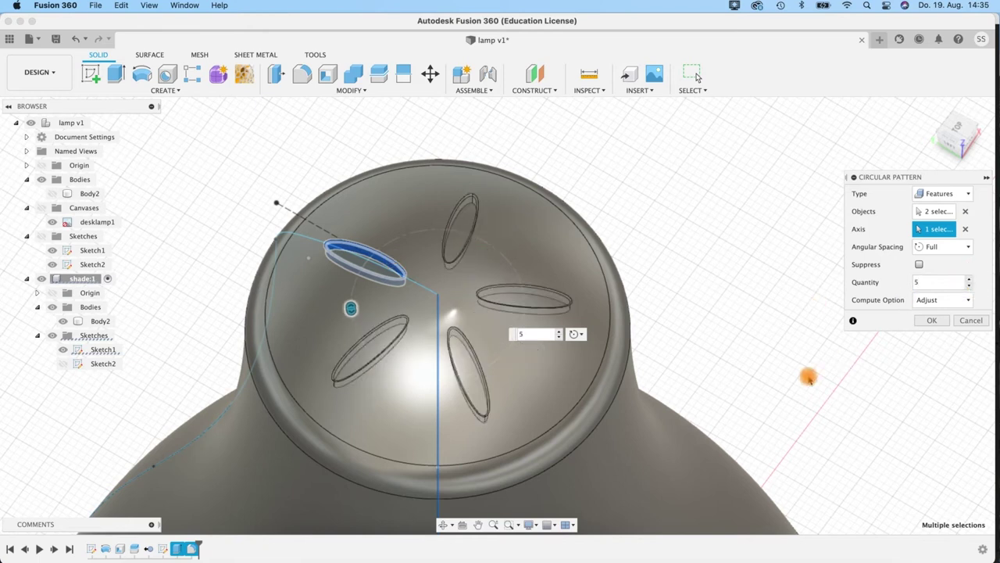
mouse_move(759, 344)
shift+middle_down()
mouse_move(747, 359)
mouse_move(752, 338)
shift+middle_up()
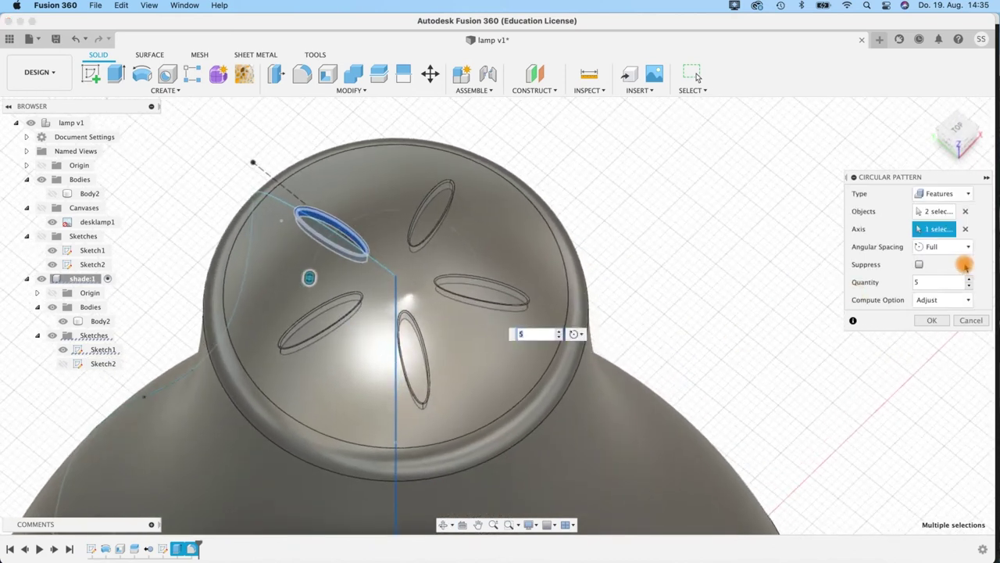
click(930, 320)
Step: Show the hidden lamp base body and examine where its raised cylinder meets the lower edge of the shade
mouse_move(698, 268)
shift+middle_down()
mouse_move(694, 324)
mouse_move(679, 234)
mouse_move(586, 236)
mouse_move(441, 282)
mouse_move(466, 306)
mouse_move(482, 259)
mouse_move(520, 364)
mouse_move(503, 339)
mouse_move(578, 382)
mouse_move(578, 332)
mouse_move(554, 294)
mouse_move(555, 263)
mouse_move(600, 234)
mouse_move(534, 257)
mouse_move(461, 264)
mouse_move(464, 250)
mouse_move(624, 199)
mouse_move(572, 194)
mouse_move(549, 171)
mouse_move(592, 150)
mouse_move(623, 175)
mouse_move(561, 180)
shift+middle_up()
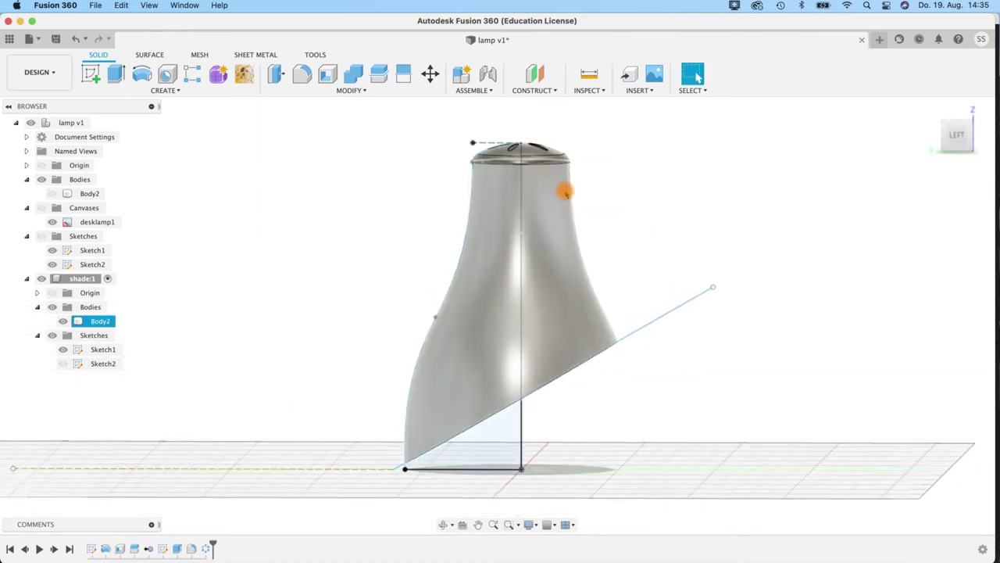
click(53, 193)
scroll(580, 448, up, 3)
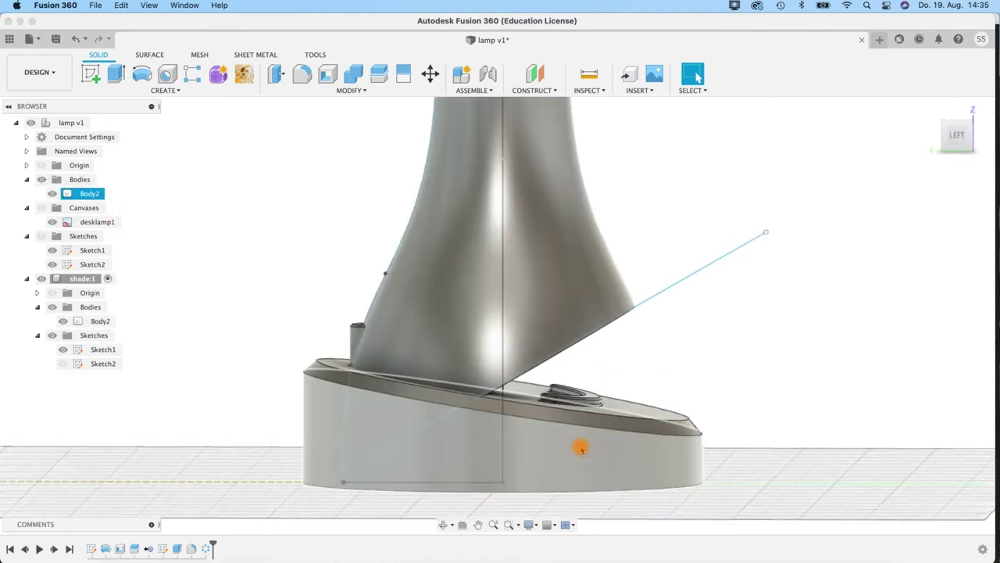
scroll(580, 448, up, 2)
shift+middle_drag(656, 288, 678, 319)
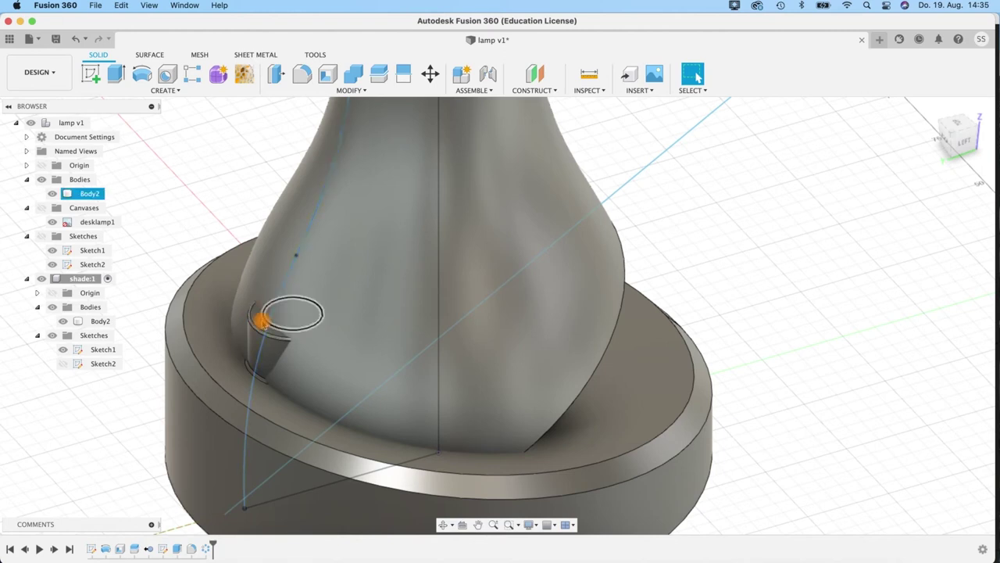
Step: Hide the lamp base body so that only the shade remains in view
scroll(542, 208, down, 5)
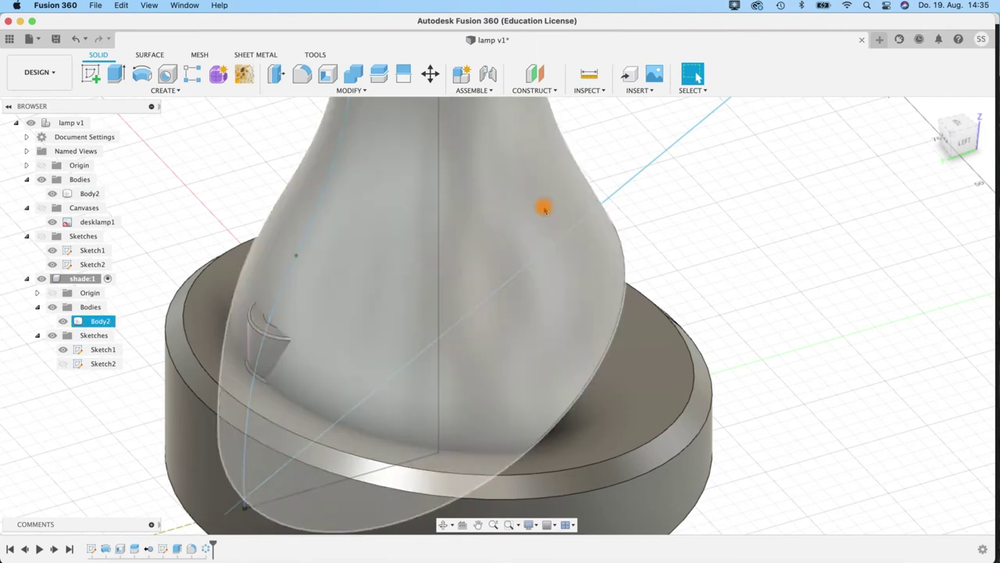
scroll(649, 244, down, 2)
shift+middle_drag(657, 237, 614, 241)
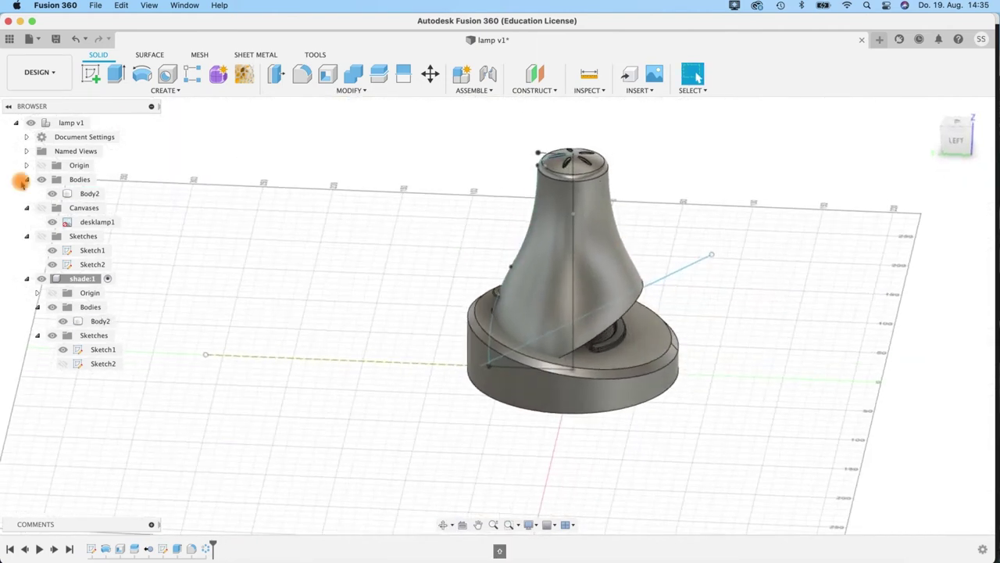
click(53, 193)
scroll(600, 214, up, 3)
shift+middle_drag(667, 196, 529, 162)
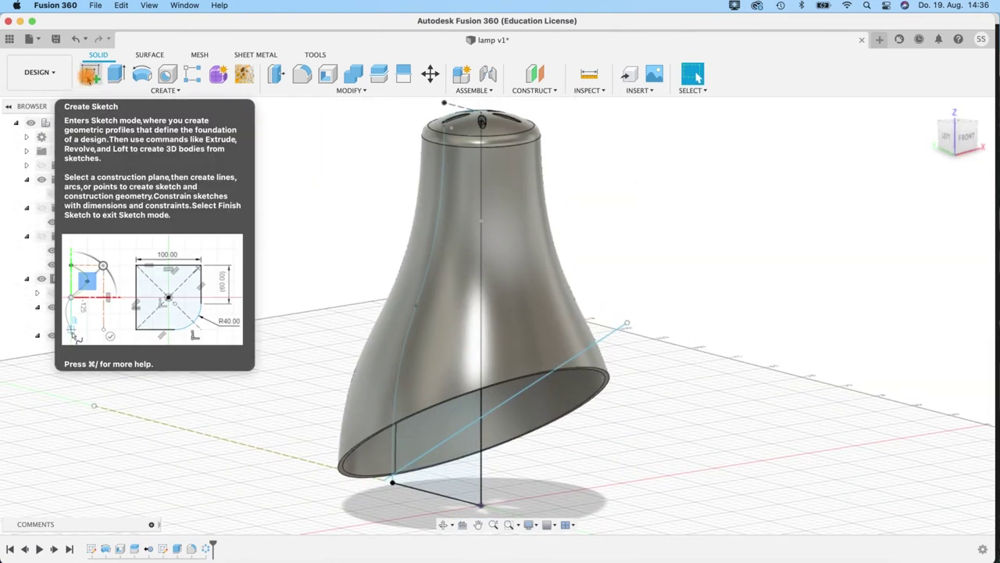
Step: Start a sketch in the shade component on the vertical front plane through the origin and hide the older sketches
shift+middle_drag(654, 473, 547, 163)
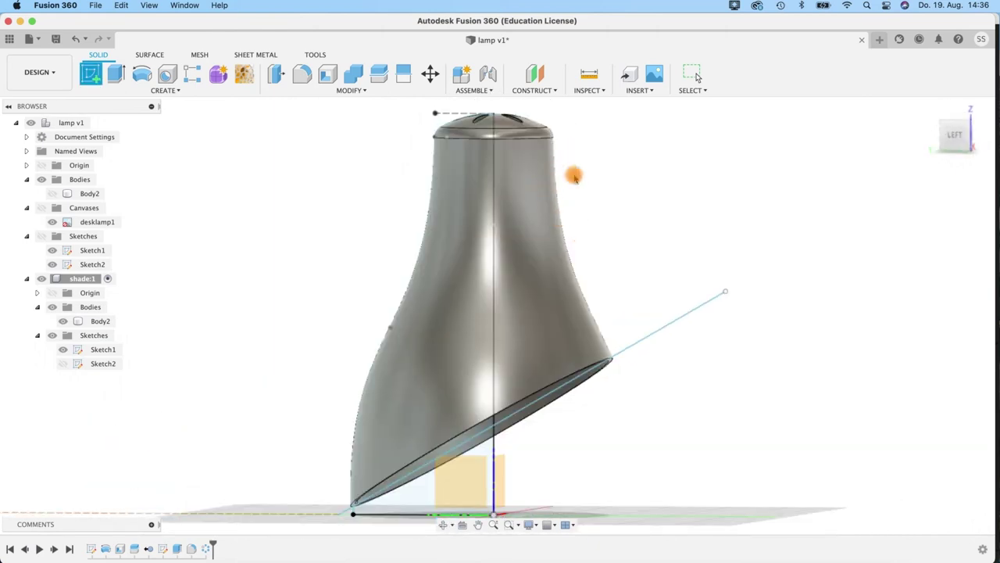
shift+middle_drag(603, 454, 541, 361)
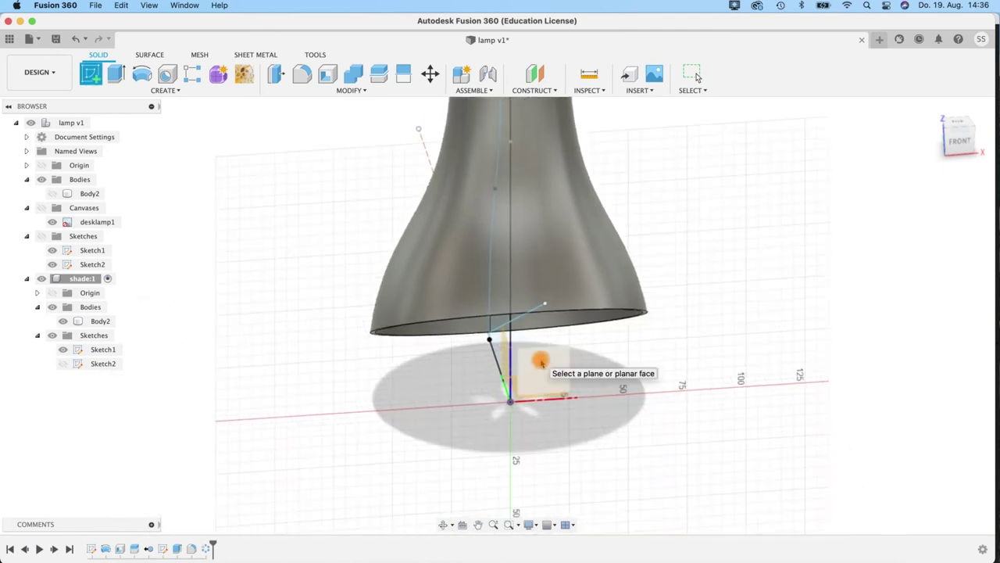
click(541, 361)
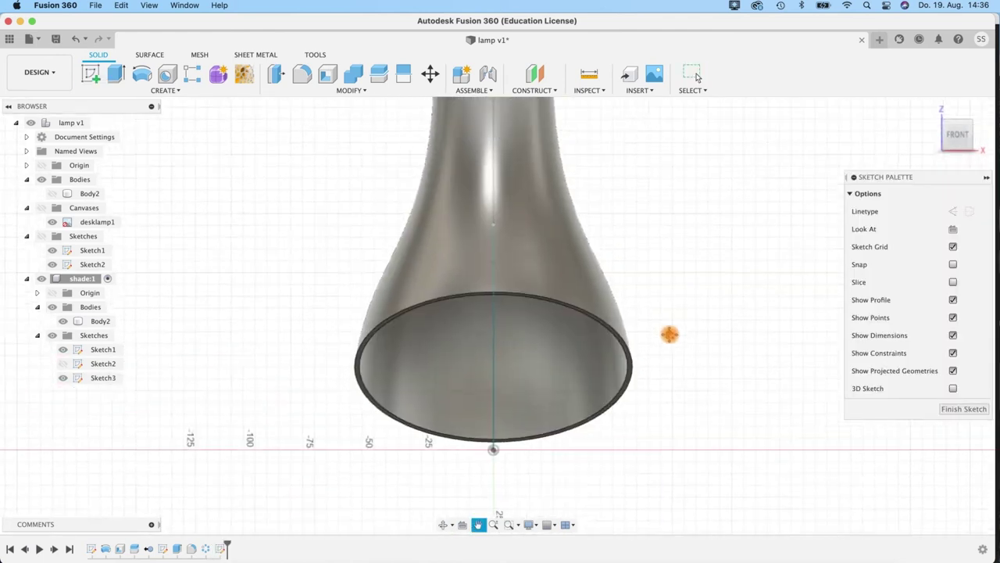
mouse_move(644, 312)
middle_down()
mouse_move(603, 182)
mouse_move(588, 196)
middle_up()
click(91, 73)
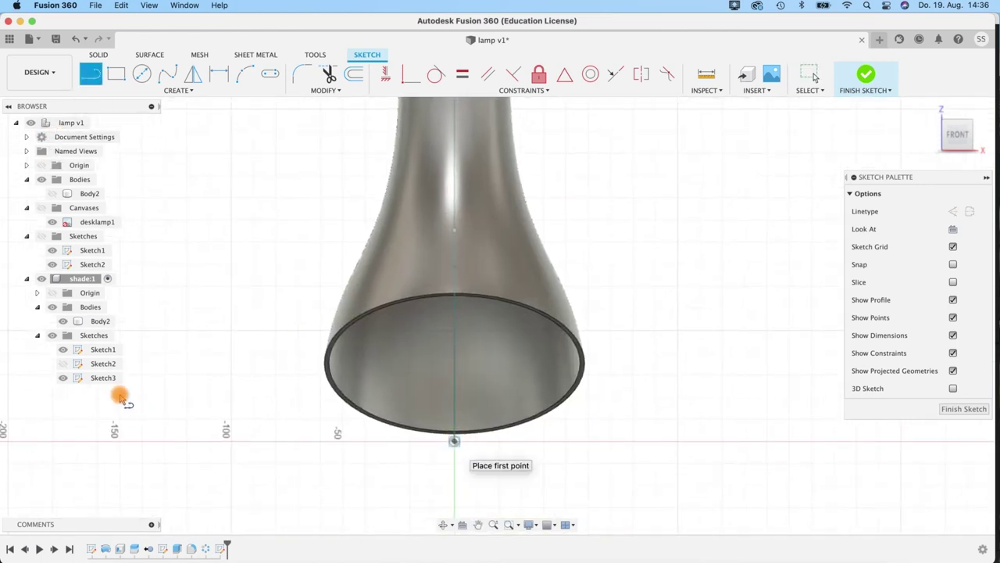
click(64, 349)
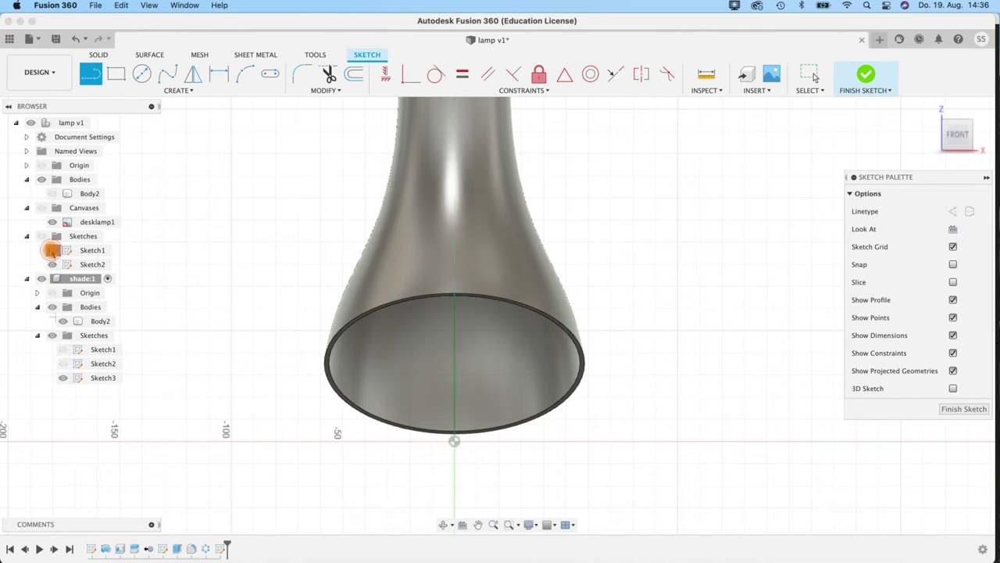
click(51, 264)
Step: Draw a vertical line about 141 mm long from the origin up the shade's axis and convert it to construction geometry
click(453, 441)
middle_drag(593, 212, 571, 282)
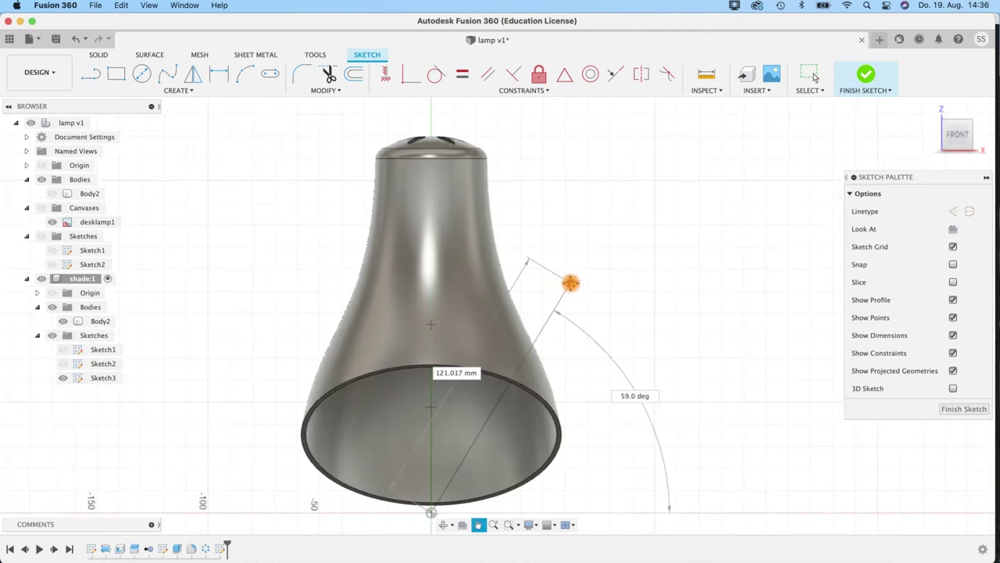
click(431, 202)
key(Escape)
click(431, 452)
key(x)
scroll(540, 261, up, 3)
scroll(541, 263, down, 3)
mouse_move(550, 254)
middle_down()
mouse_move(567, 194)
mouse_move(558, 196)
middle_up()
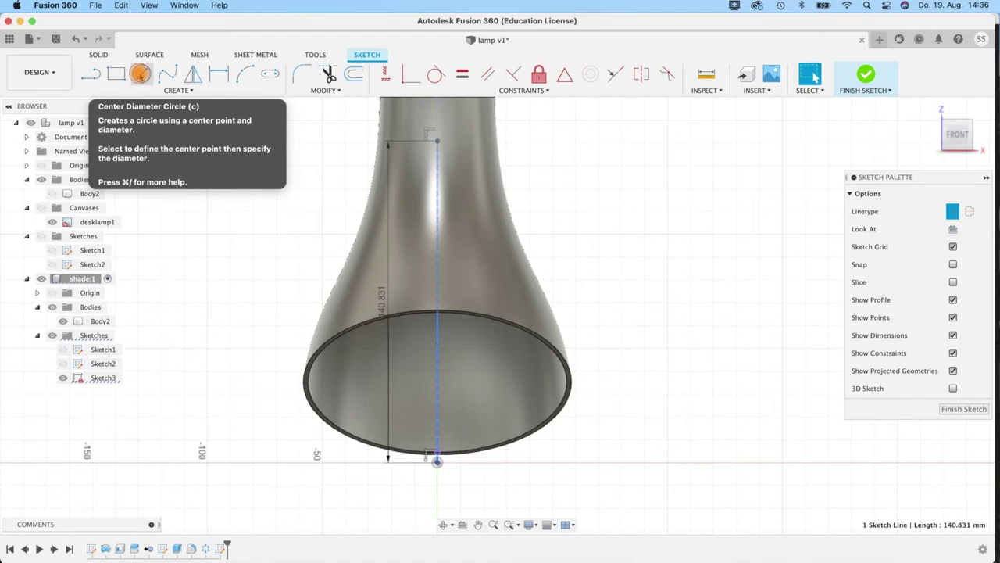
Step: Draw a 25 mm diameter circle centred on the upper end of the construction line
click(140, 73)
scroll(520, 201, up, 5)
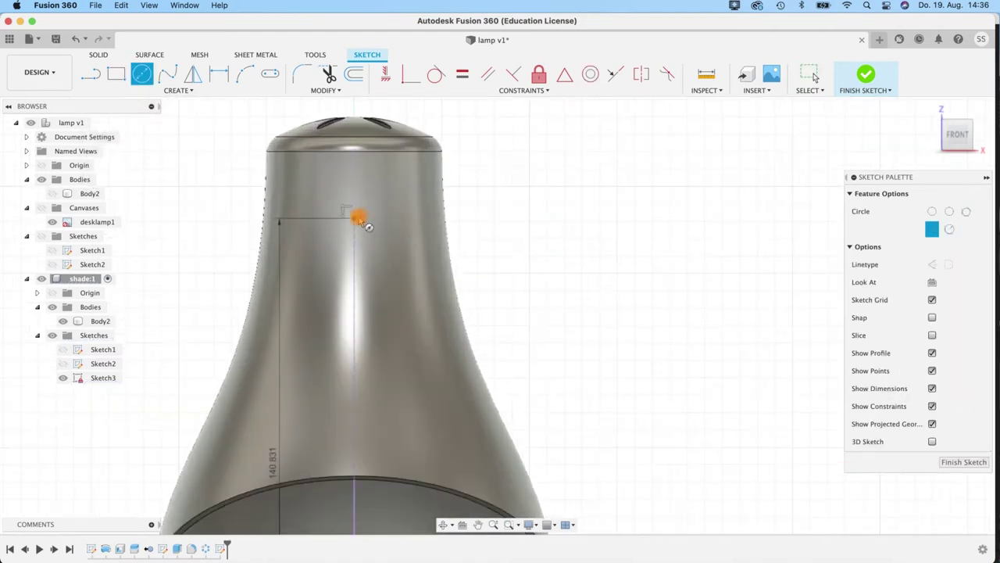
click(353, 218)
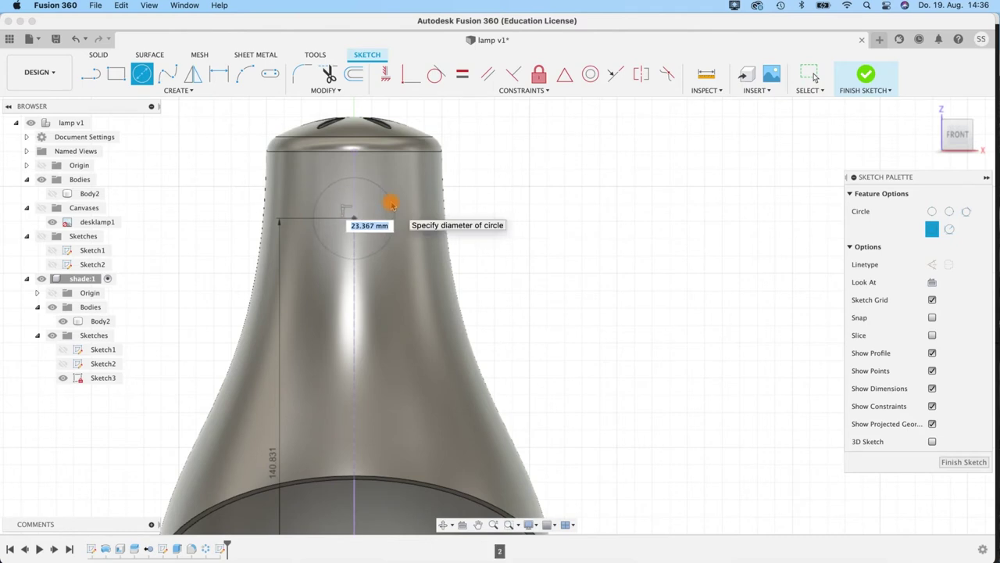
text(25)
key(Return)
key(Escape)
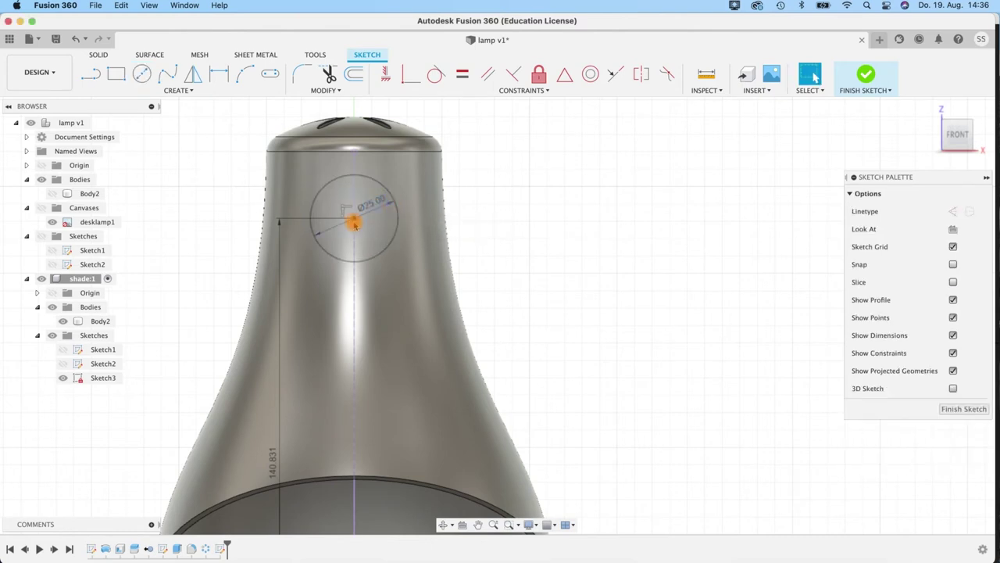
Step: Draw a concentric 15 mm diameter circle inside the first circle
click(141, 73)
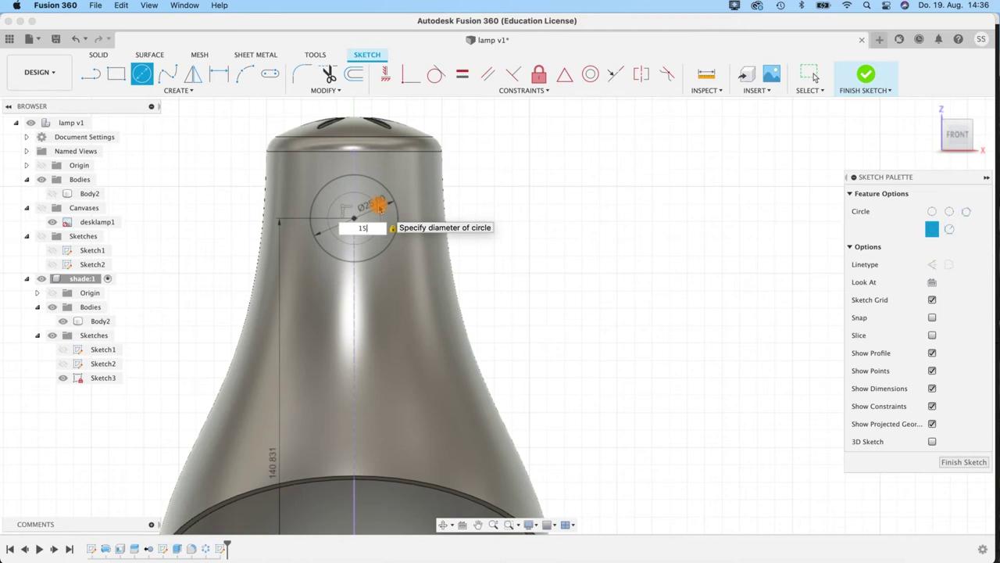
text(15)
key(Return)
click(811, 74)
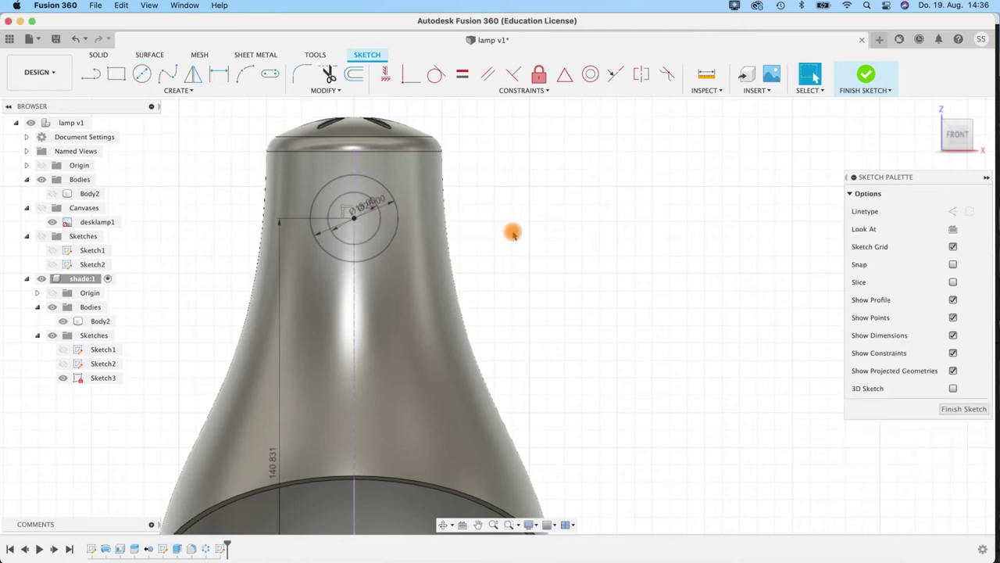
Step: Set the outer circle's diameter to 20 mm and finish the sketch
shift+middle_drag(524, 270, 376, 231)
scroll(381, 230, up, 5)
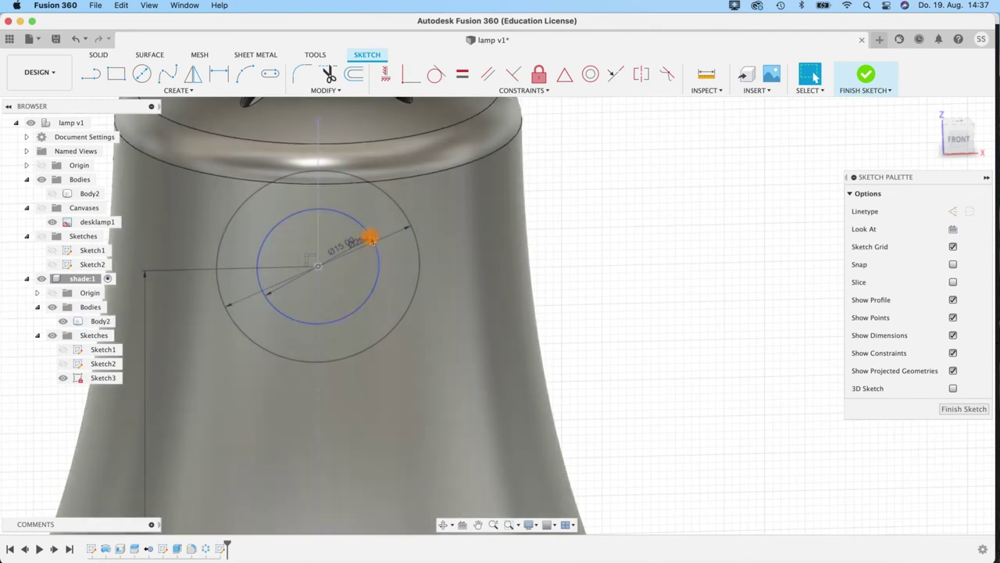
scroll(375, 239, up, 3)
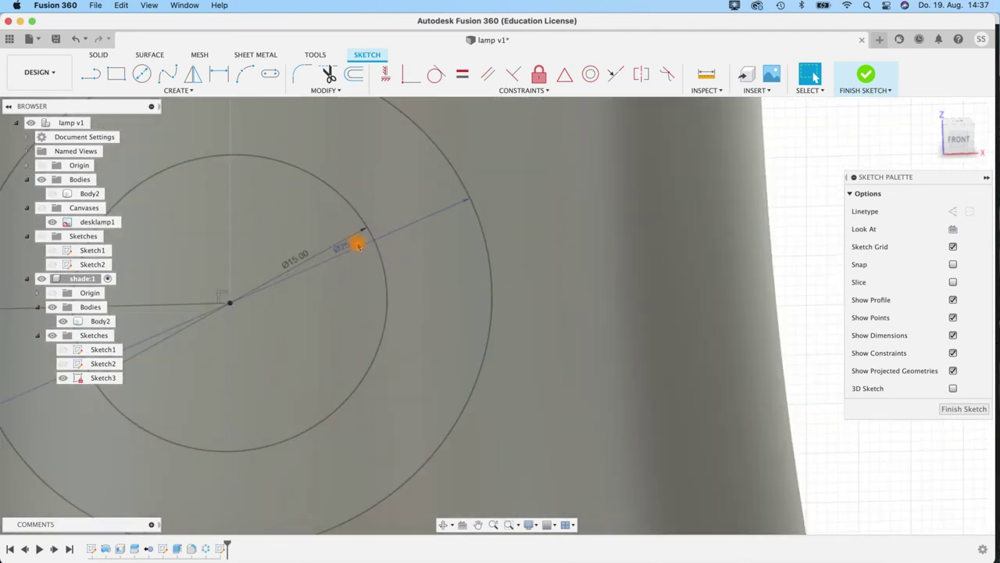
double_click(353, 246)
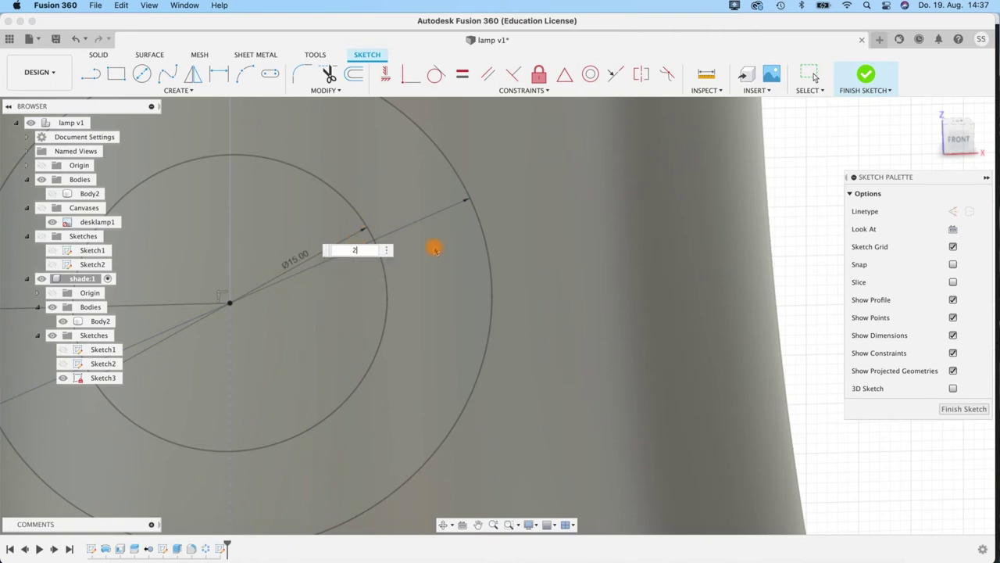
key(Return)
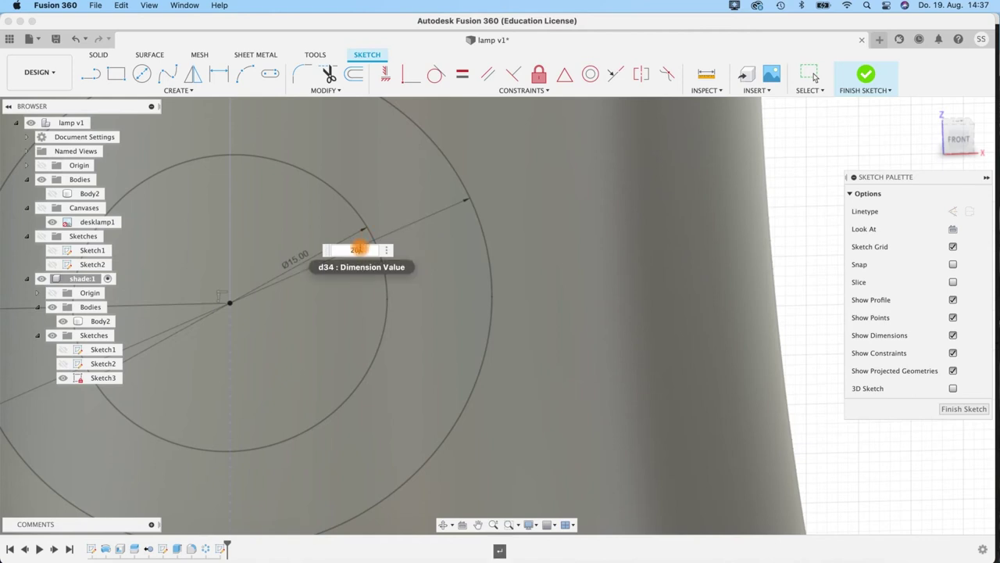
scroll(359, 248, up, 3)
scroll(359, 248, down, 3)
scroll(361, 250, down, 5)
mouse_move(352, 250)
shift+middle_down()
mouse_move(521, 203)
mouse_move(567, 179)
mouse_move(508, 214)
mouse_move(461, 194)
mouse_move(459, 257)
mouse_move(542, 248)
mouse_move(193, 121)
shift+middle_up()
click(193, 121)
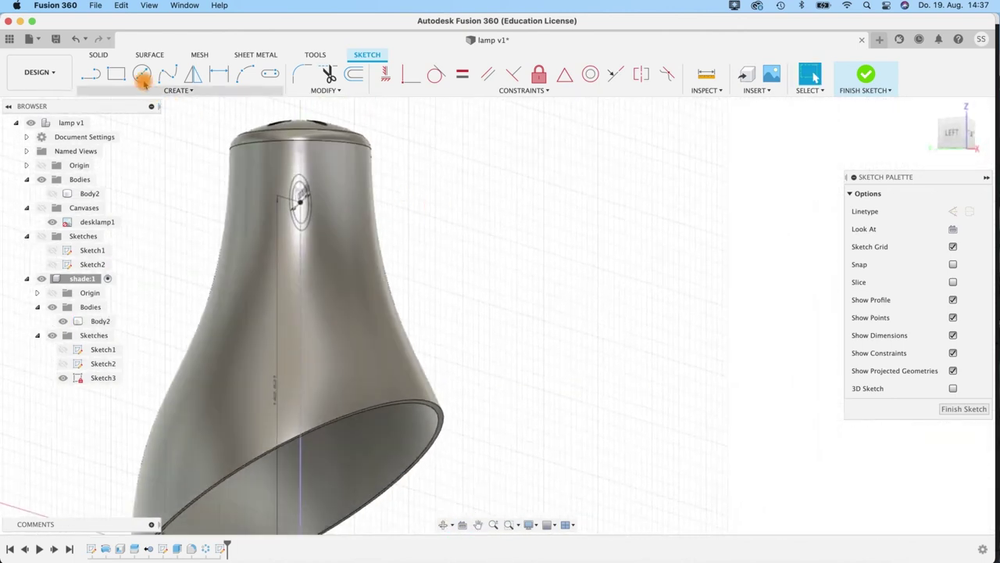
click(91, 74)
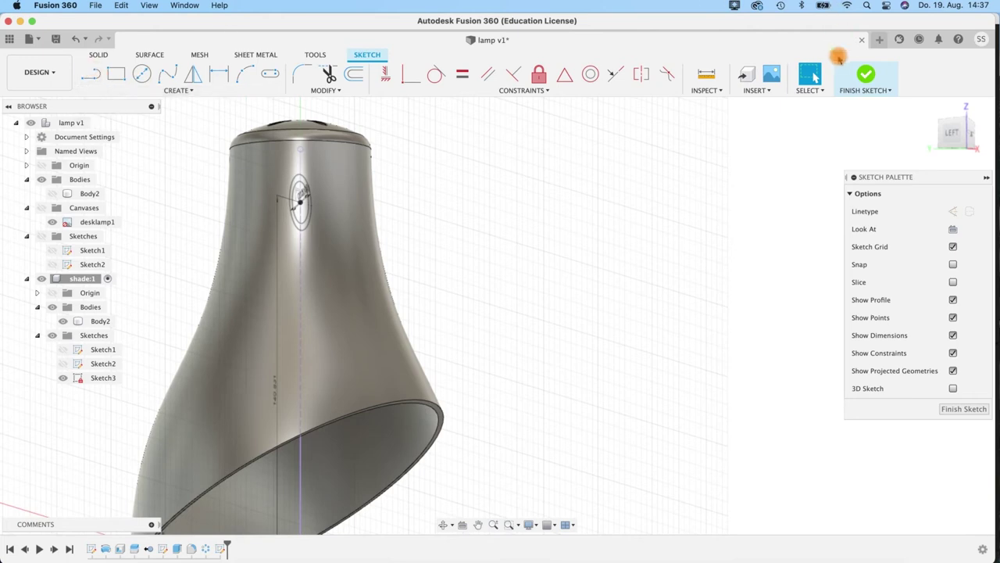
click(864, 74)
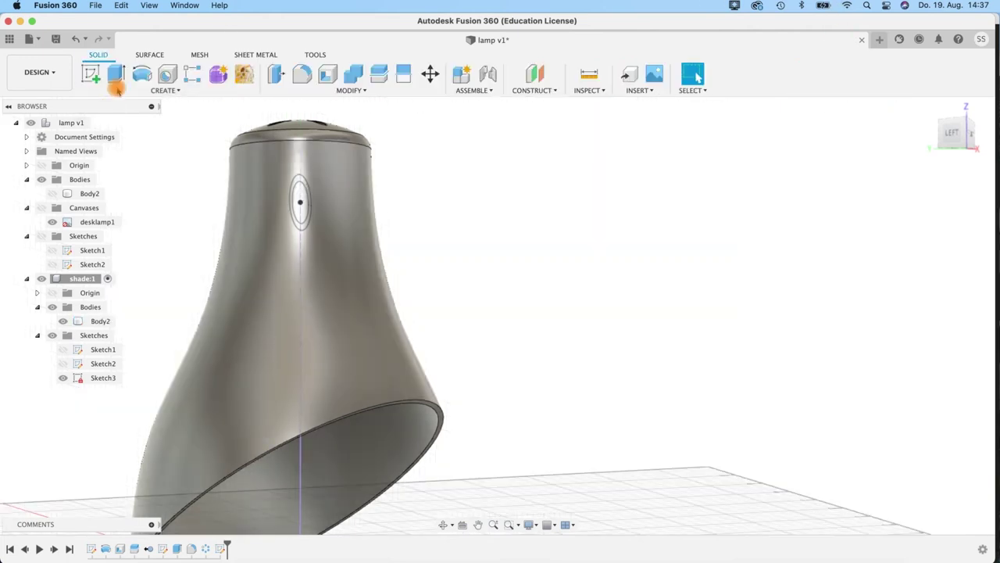
Step: Set up an extrusion with both halves of the ring between the two circles as profiles
click(117, 75)
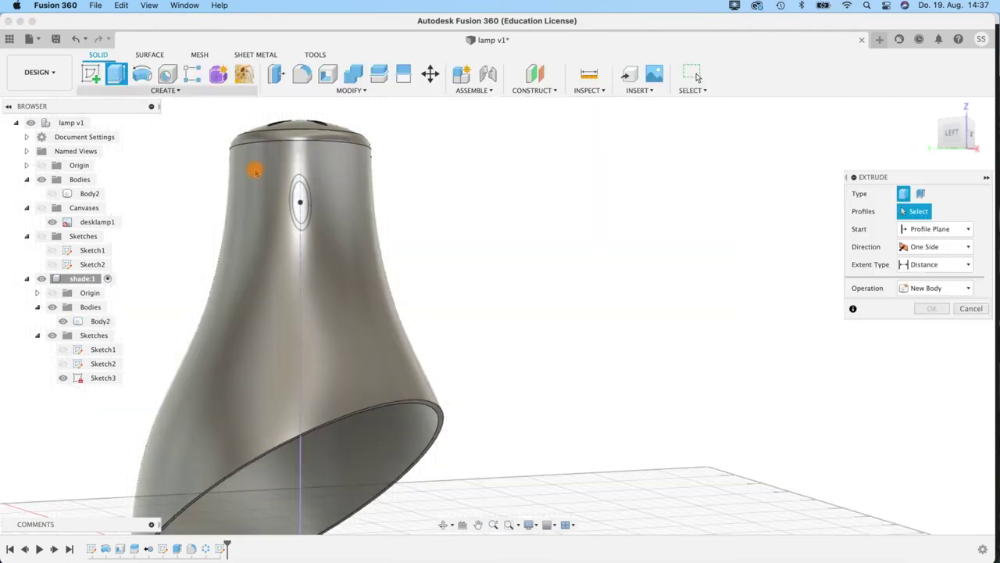
scroll(400, 207, up, 3)
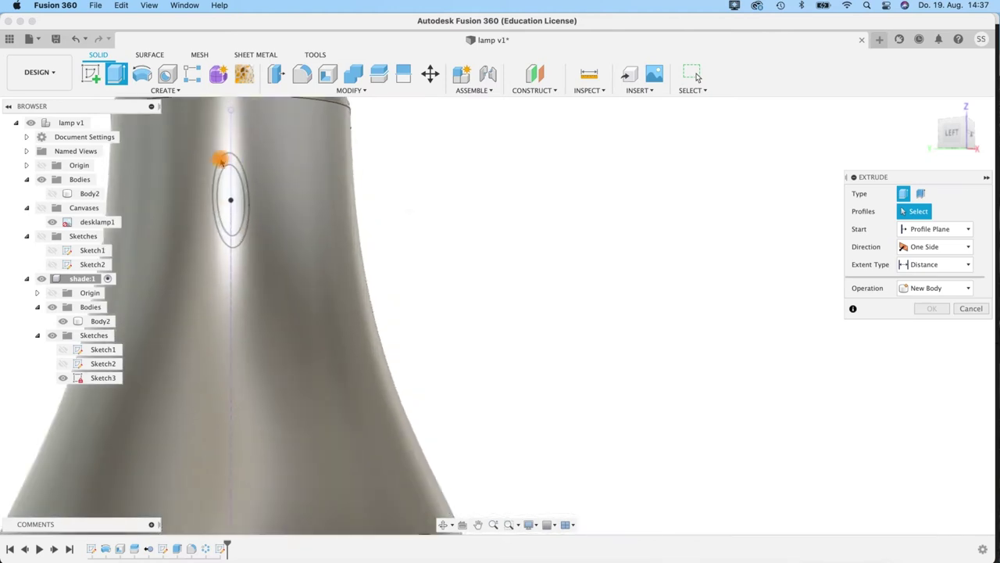
click(245, 168)
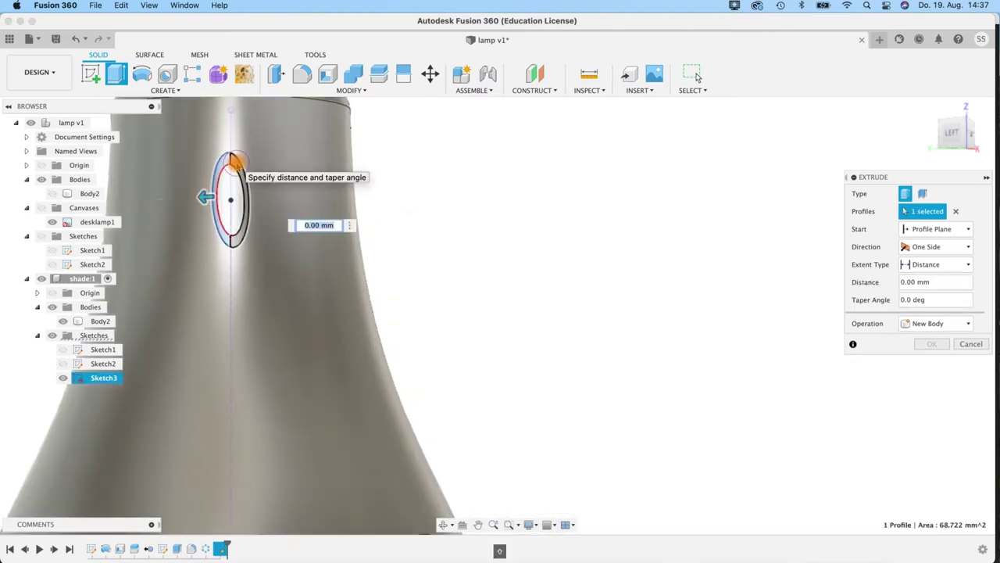
click(217, 248)
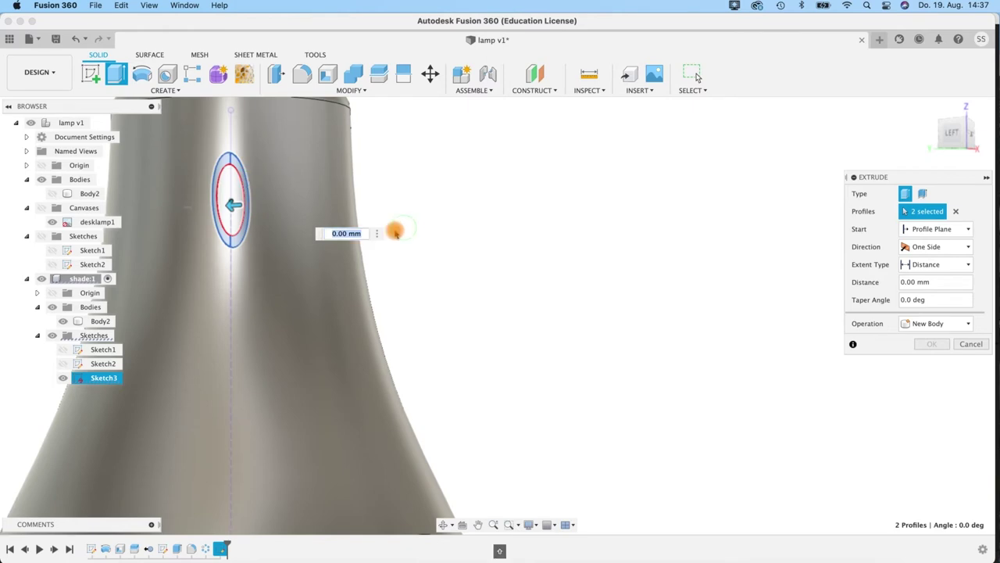
shift+middle_drag(395, 230, 391, 232)
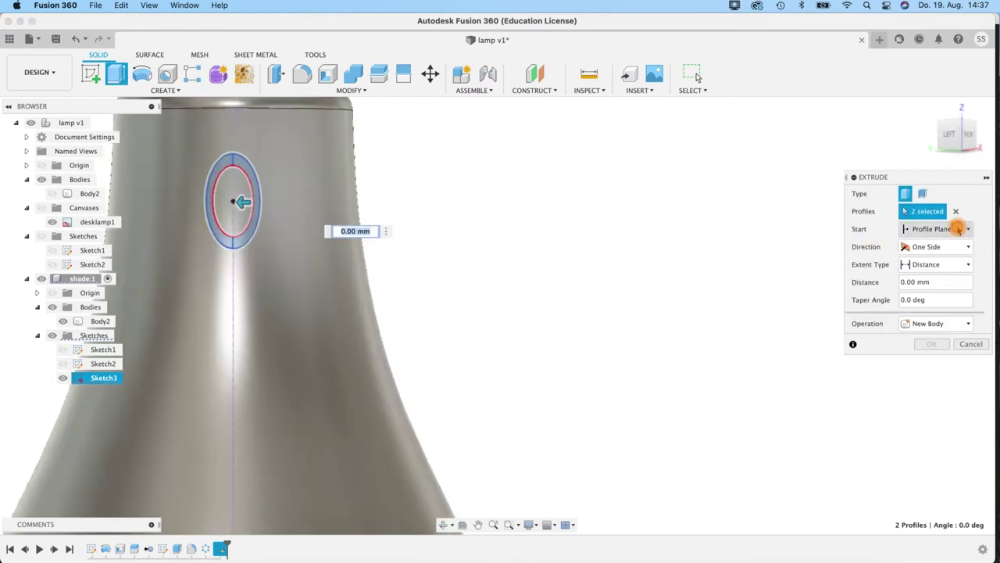
Step: Start the ring's extrusion from the shade's outer side face as the object and set the distance to 2 mm
click(958, 229)
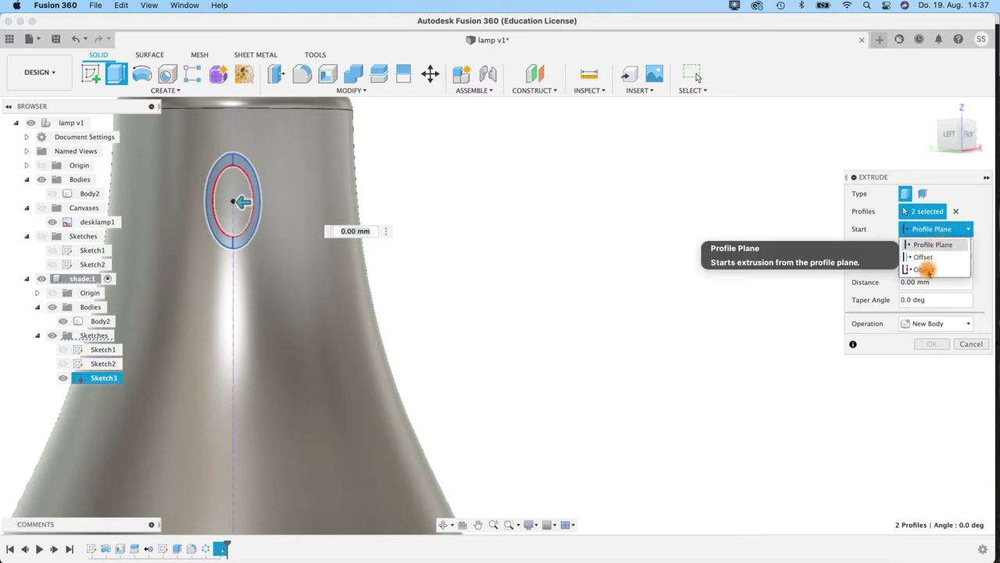
click(924, 270)
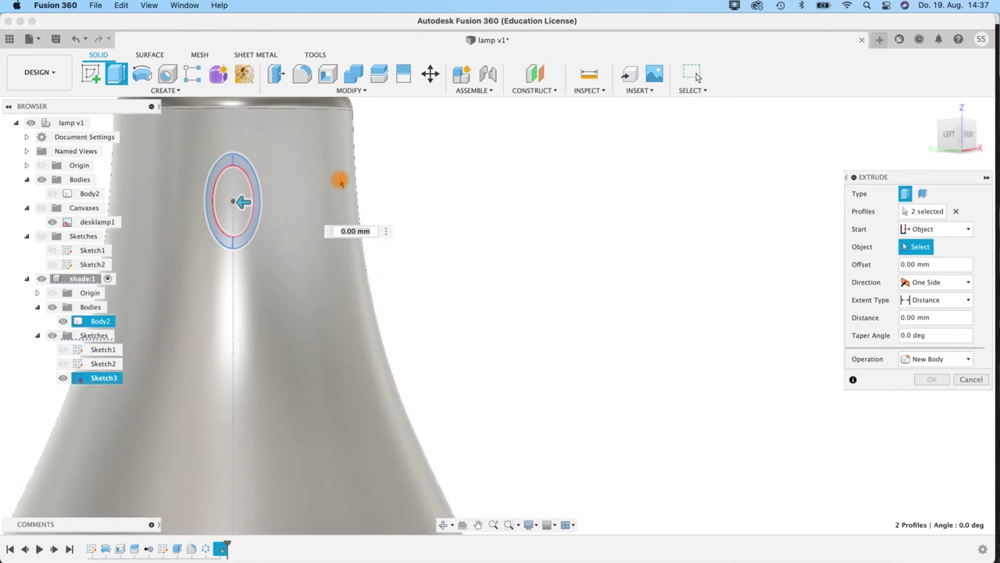
click(341, 183)
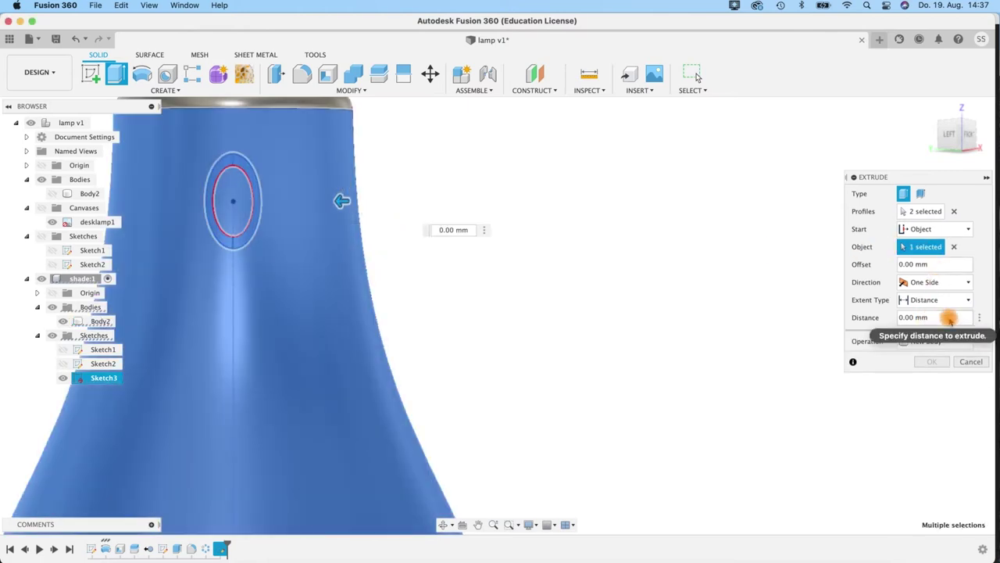
drag(892, 316, 949, 322)
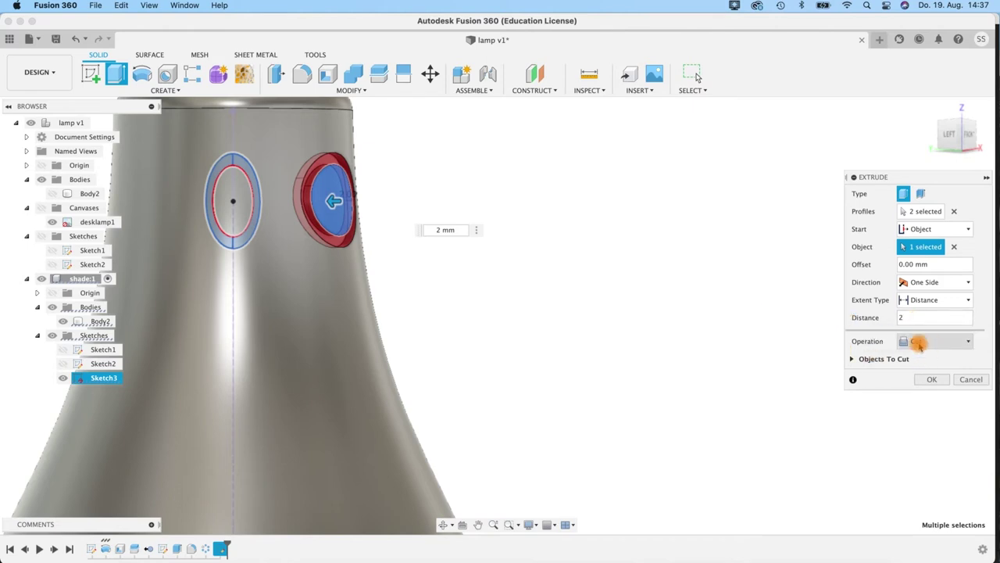
shift+middle_drag(581, 292, 598, 295)
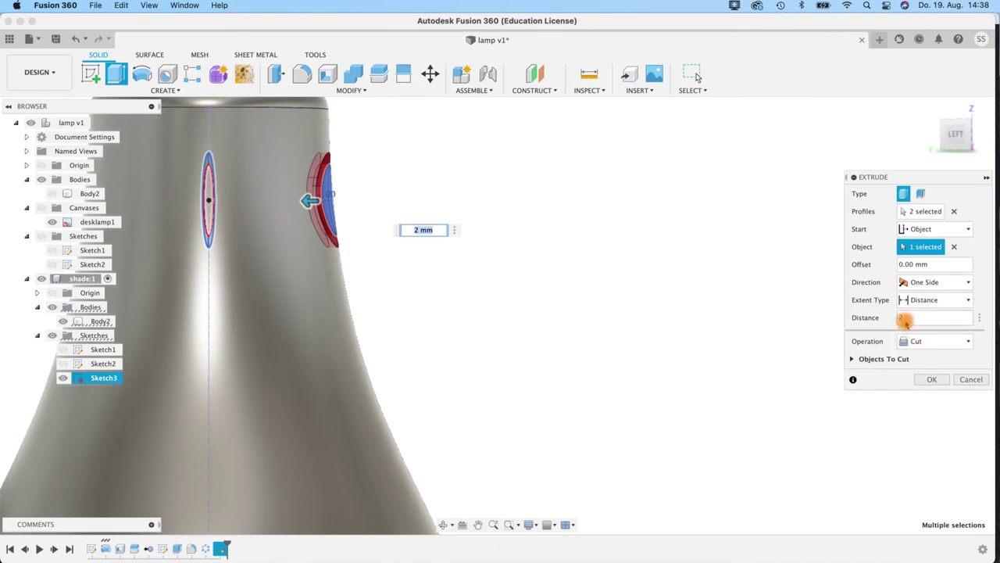
Step: Reverse the ring's extrusion by setting its distance to -2 mm, and use Join as the operation
click(900, 317)
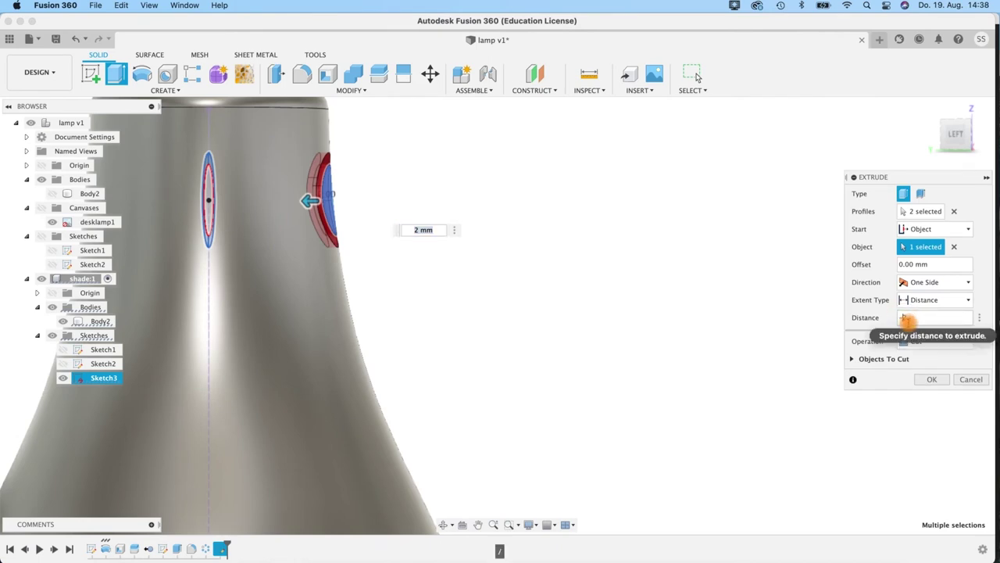
text(-)
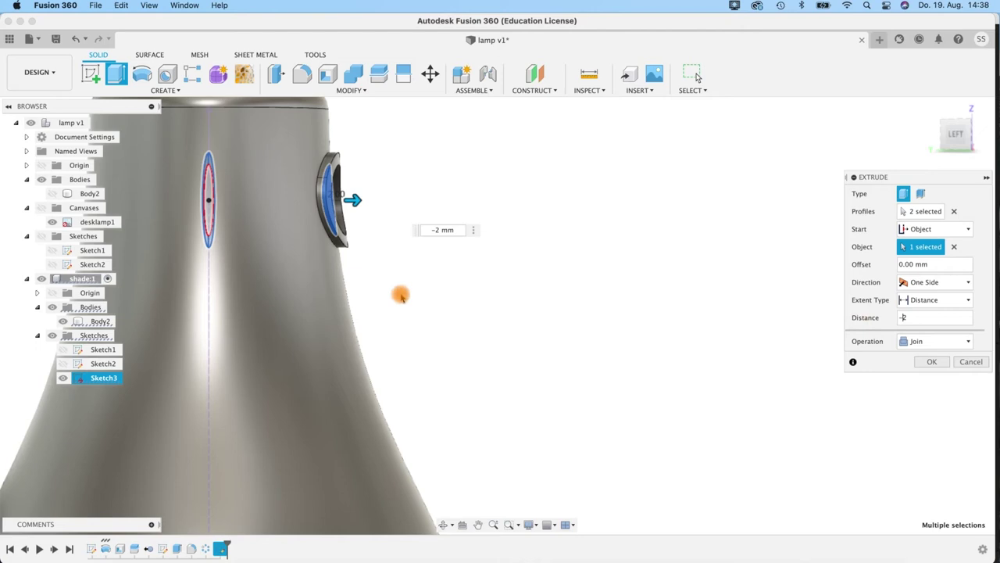
click(927, 342)
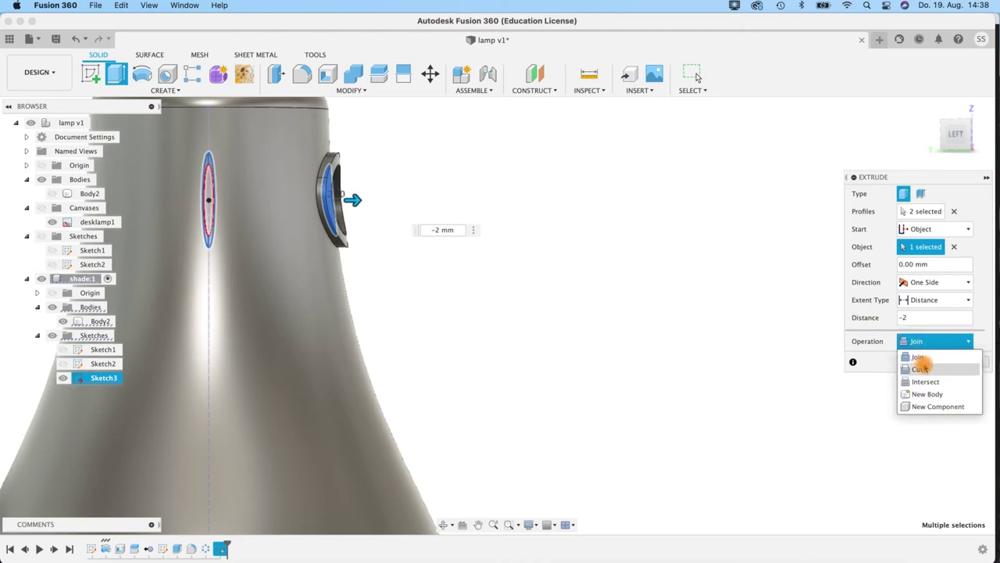
click(918, 359)
shift+middle_drag(464, 284, 527, 265)
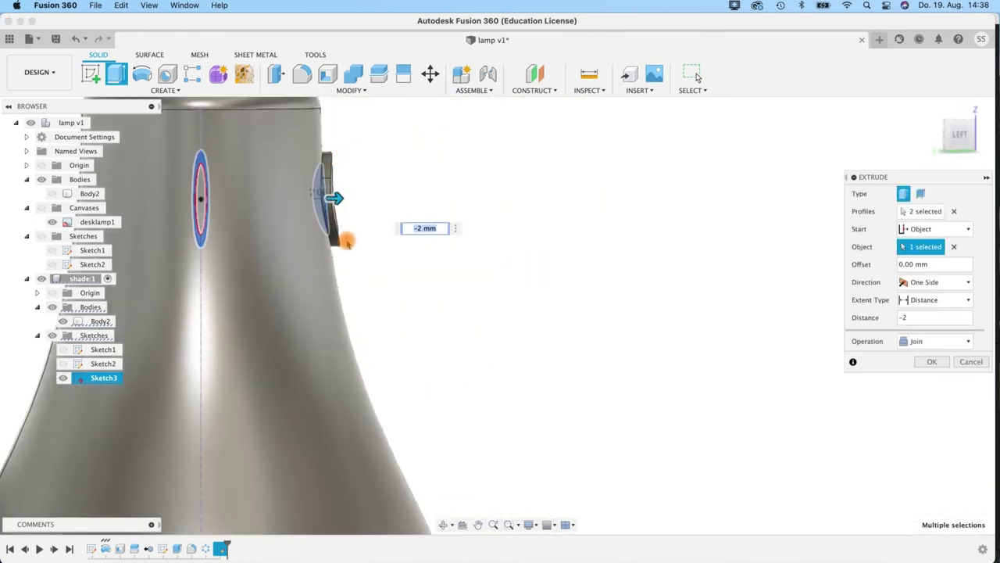
shift+middle_drag(393, 281, 250, 271)
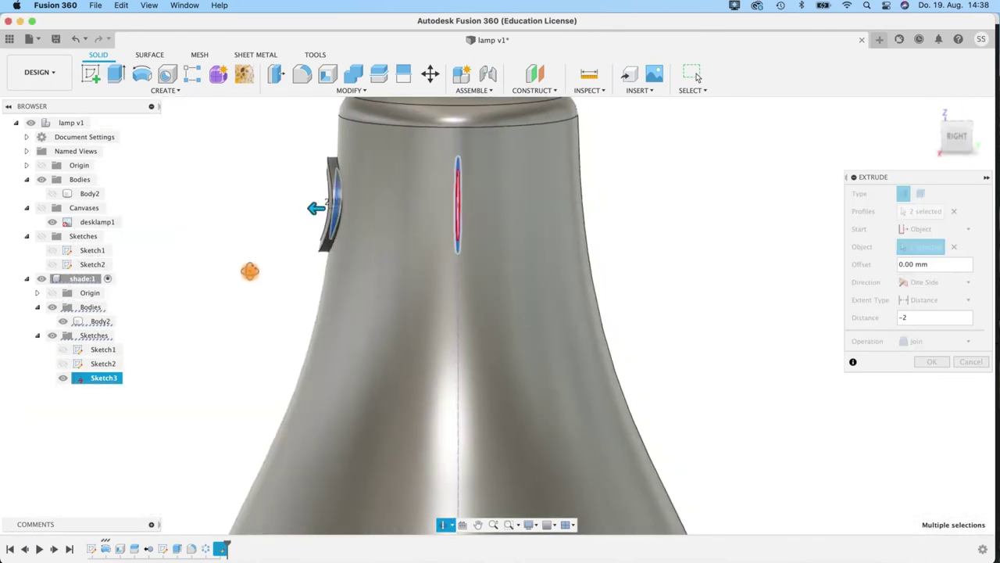
shift+middle_drag(765, 331, 501, 218)
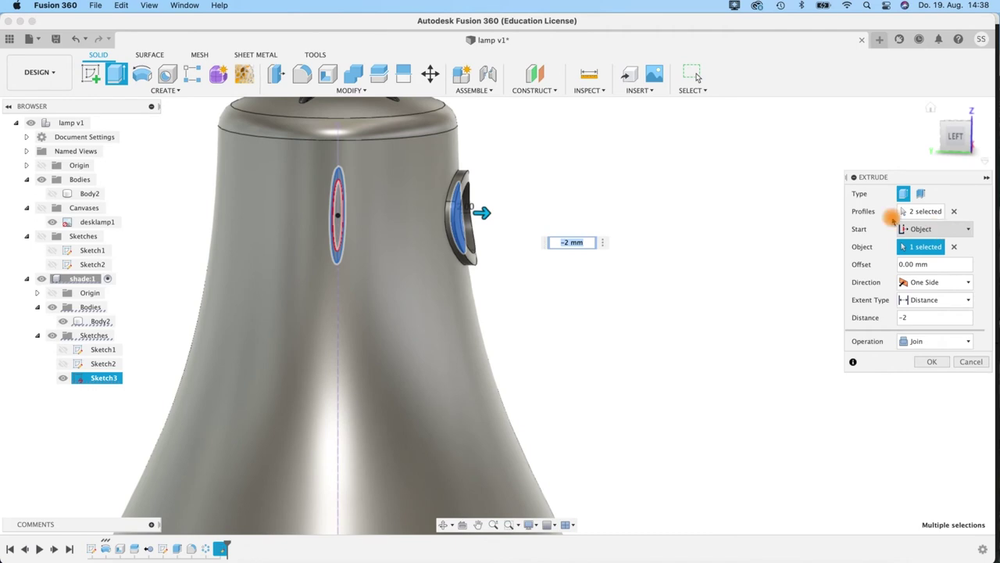
shift+middle_drag(536, 319, 566, 304)
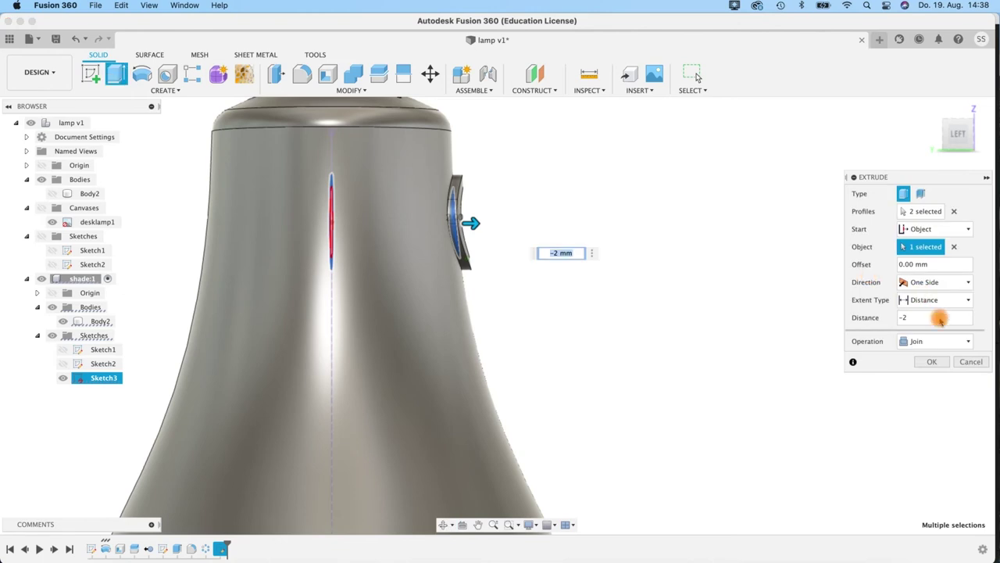
Step: Set the ring's extrusion distance to -5 mm and complete the extrusion
click(912, 318)
click(924, 318)
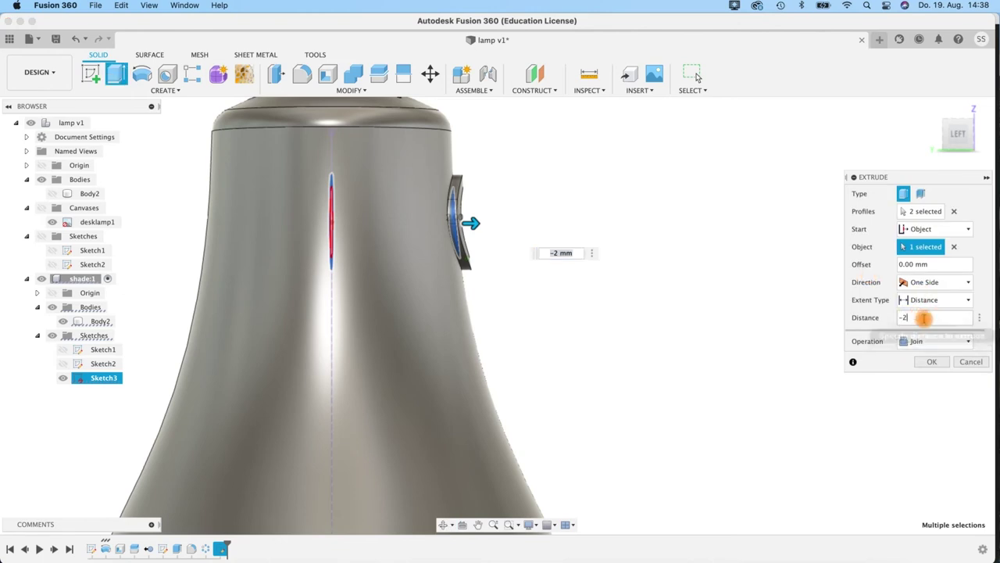
text(4)
key(BackSpace)
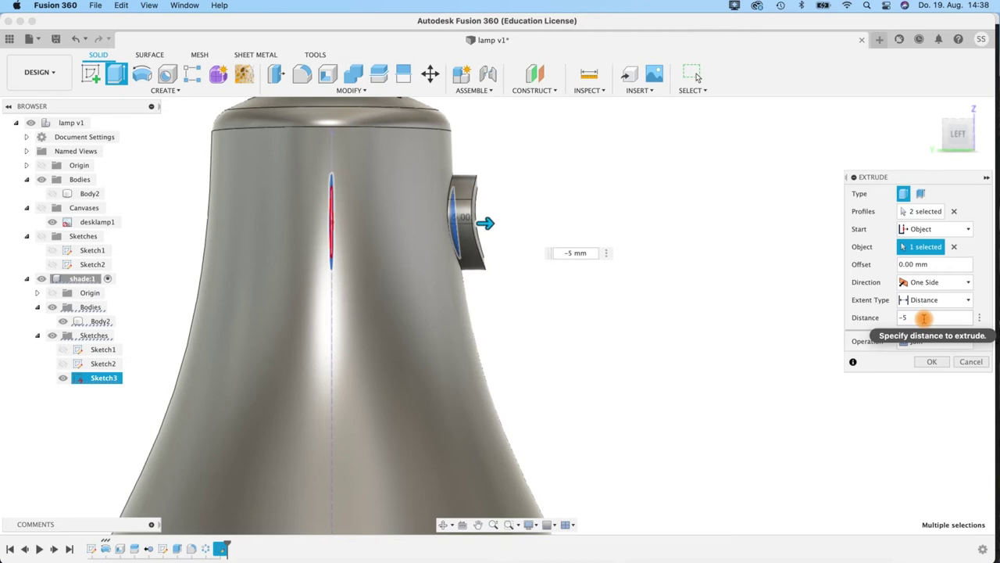
shift+middle_drag(511, 317, 563, 316)
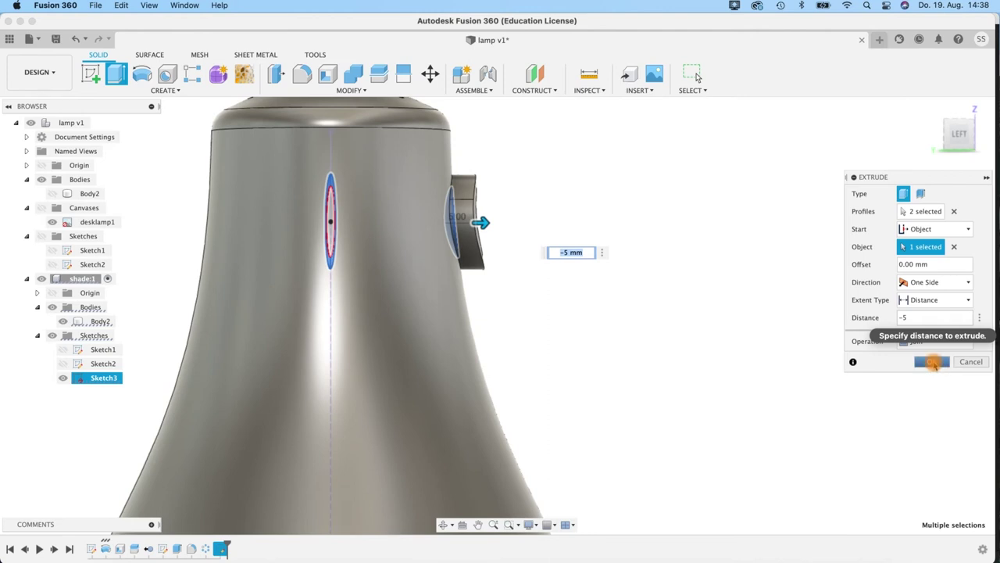
click(931, 362)
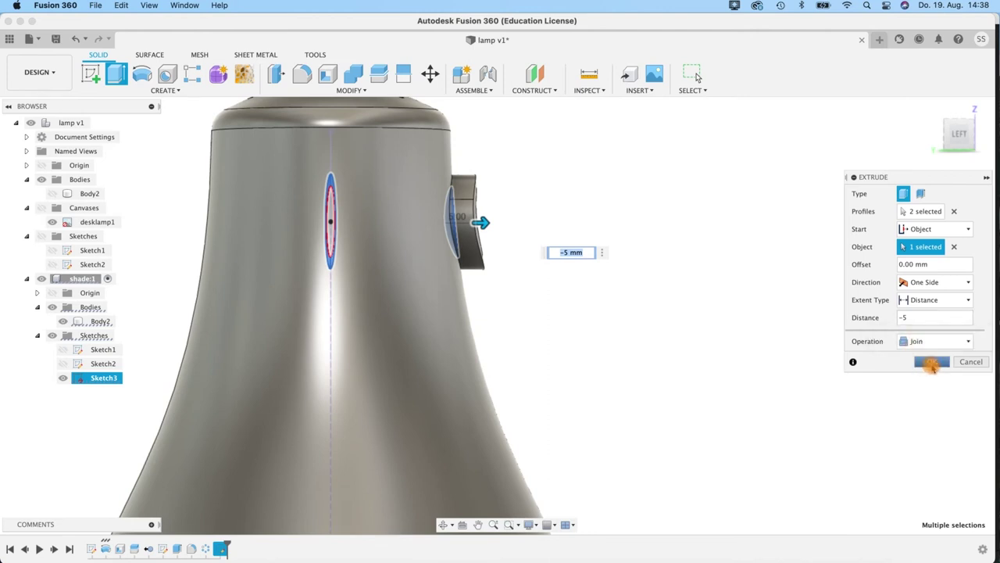
click(531, 224)
Step: Fillet the inner and outer edges of the ring's front face with a 1 mm radius
mouse_move(533, 230)
shift+middle_down()
mouse_move(359, 245)
mouse_move(389, 247)
shift+middle_up()
scroll(382, 240, up, 3)
middle_drag(237, 217, 87, 313)
shift+middle_drag(172, 289, 321, 228)
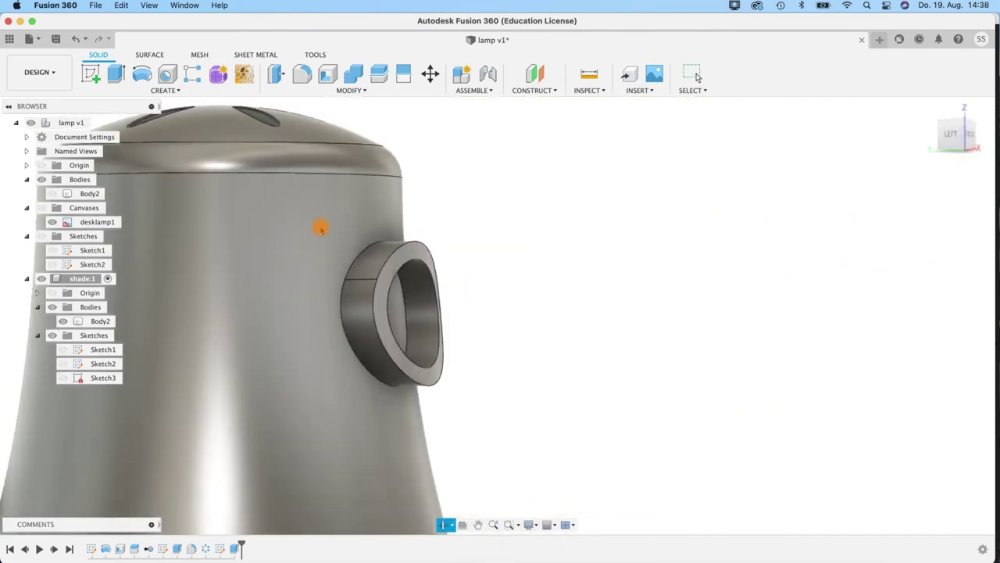
click(302, 73)
click(398, 256)
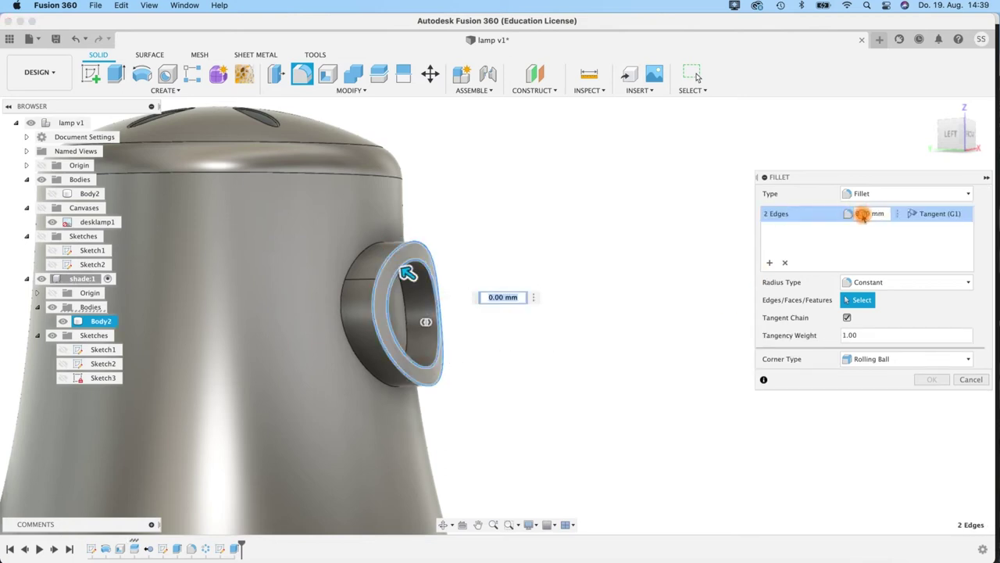
click(863, 214)
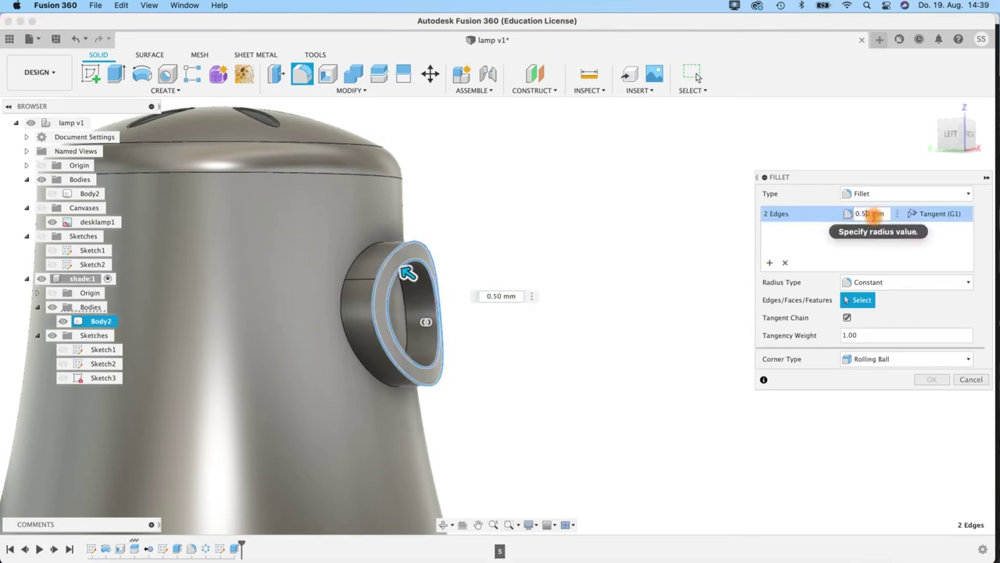
text(0.5)
key(Return)
key(BackSpace)
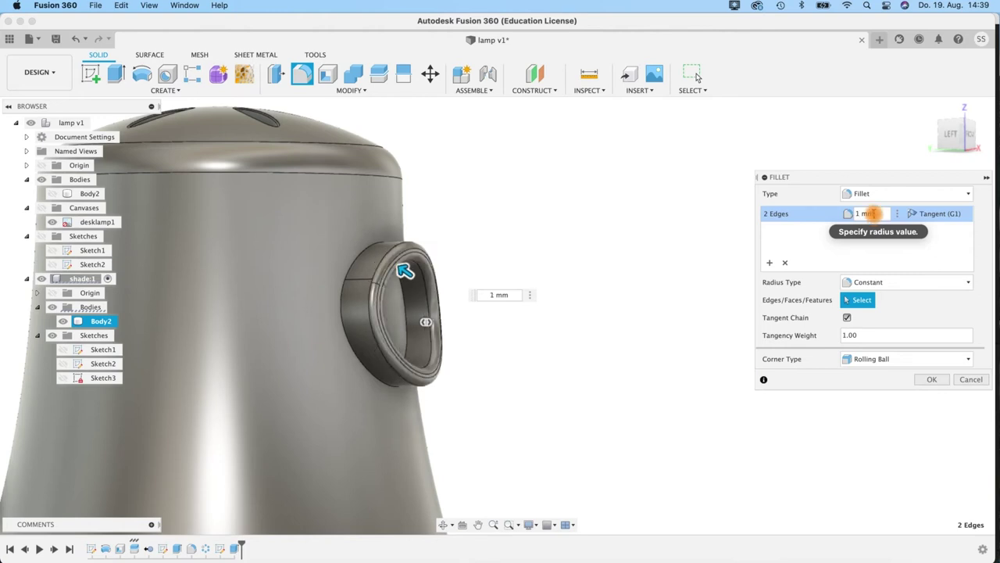
shift+middle_drag(520, 383, 475, 393)
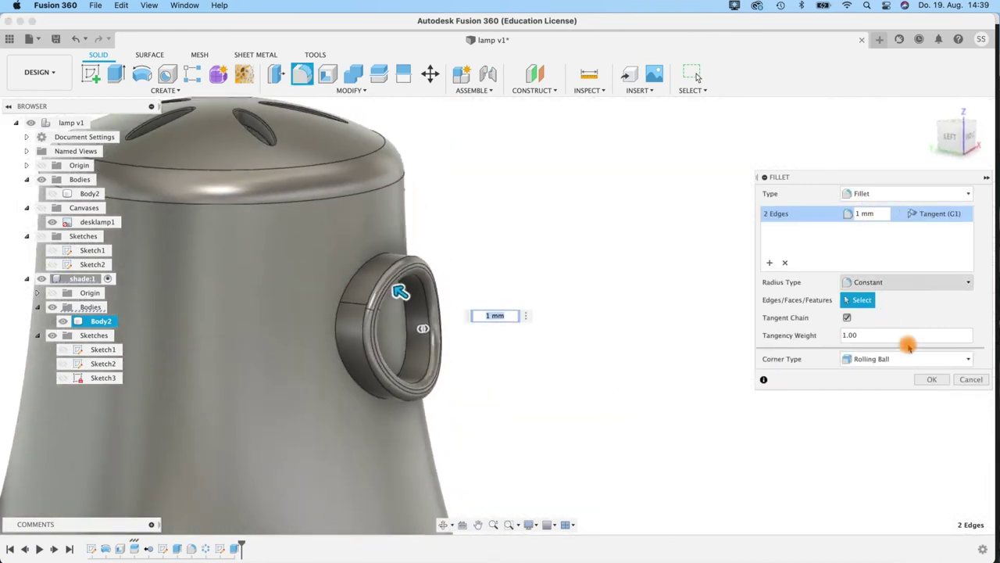
click(929, 381)
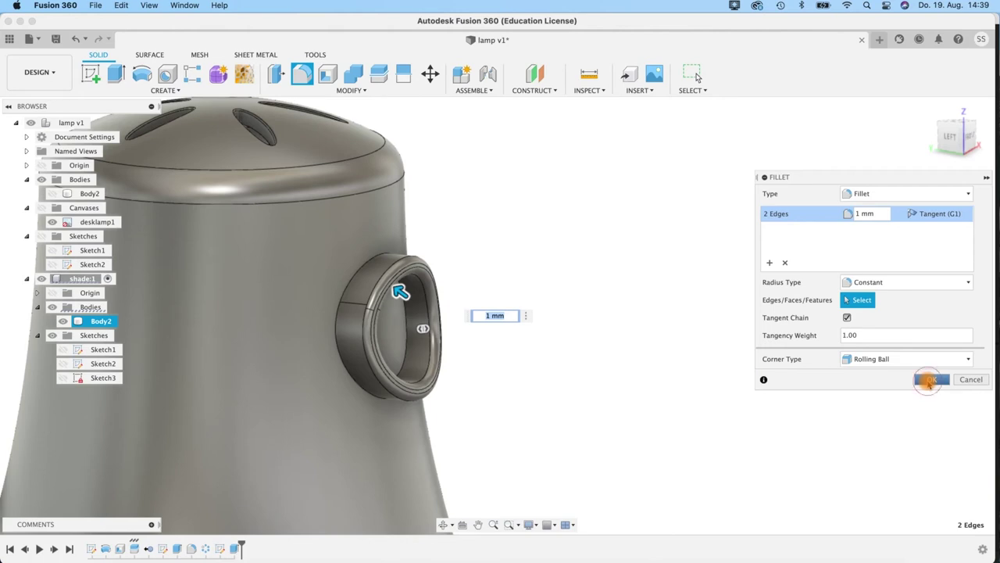
Step: Show Sketch3 with the ring's circles inside the shade component
scroll(454, 391, down, 8)
shift+middle_drag(454, 391, 429, 292)
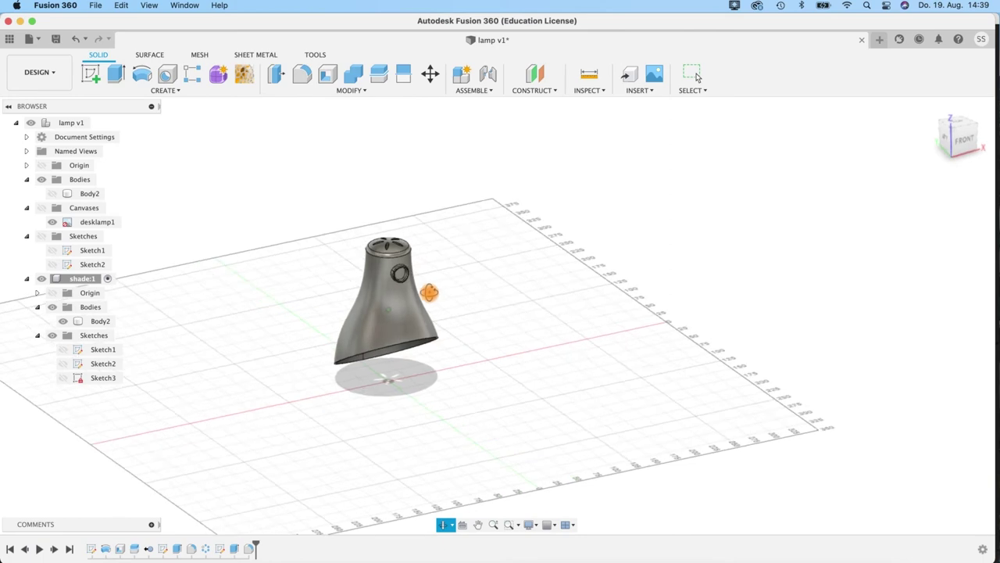
scroll(429, 292, up, 5)
shift+middle_drag(468, 226, 520, 208)
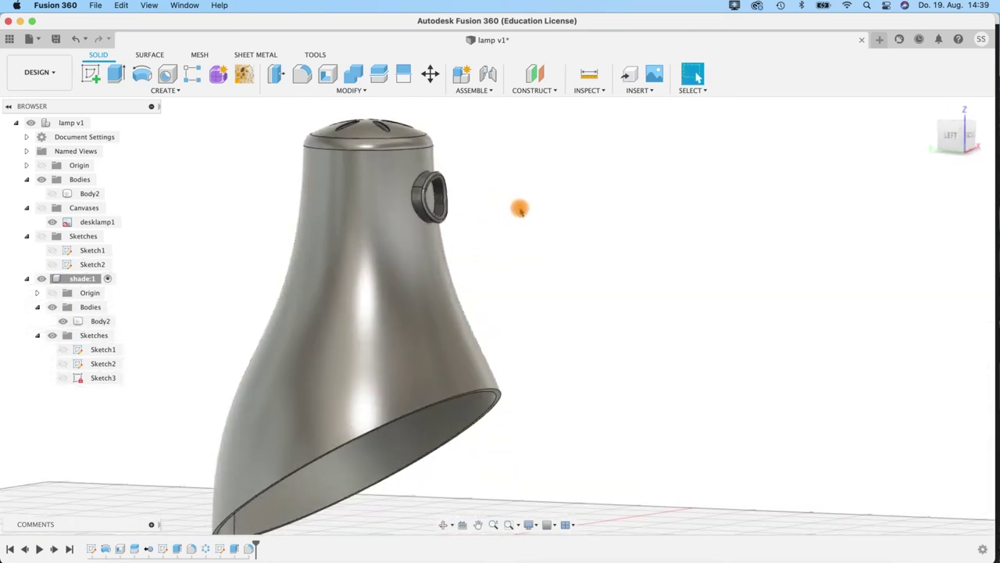
scroll(512, 209, up, 3)
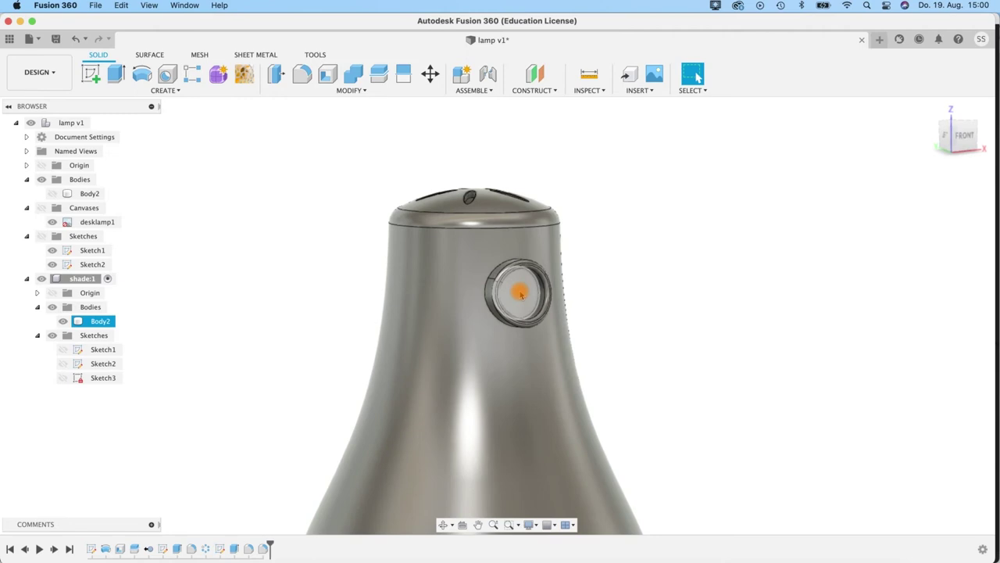
click(677, 312)
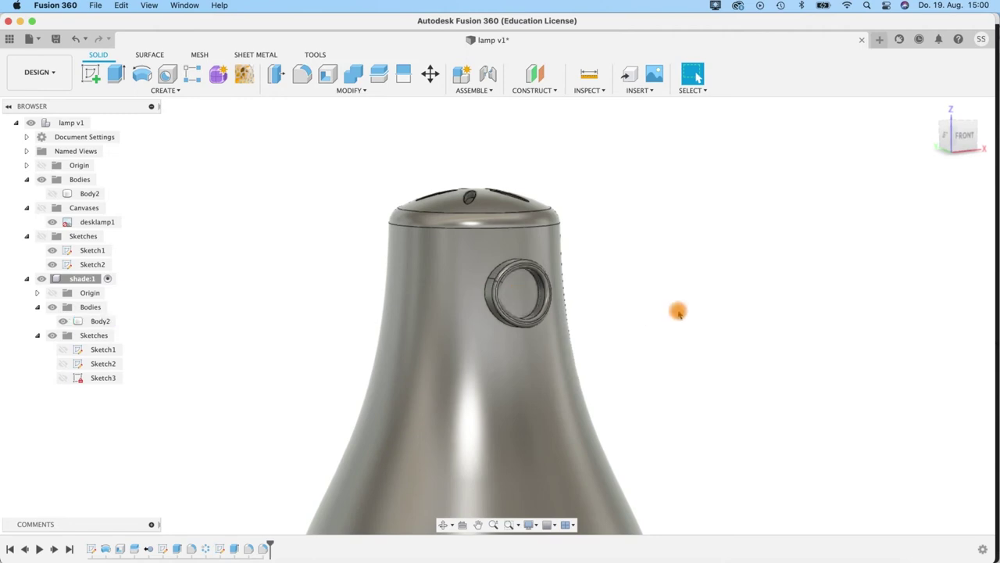
click(64, 366)
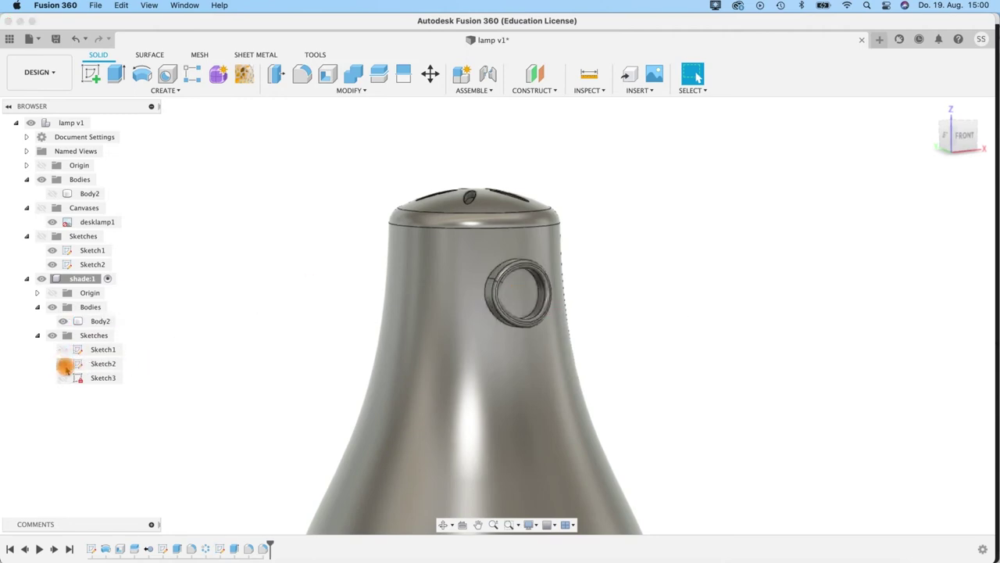
click(61, 349)
click(62, 376)
click(62, 350)
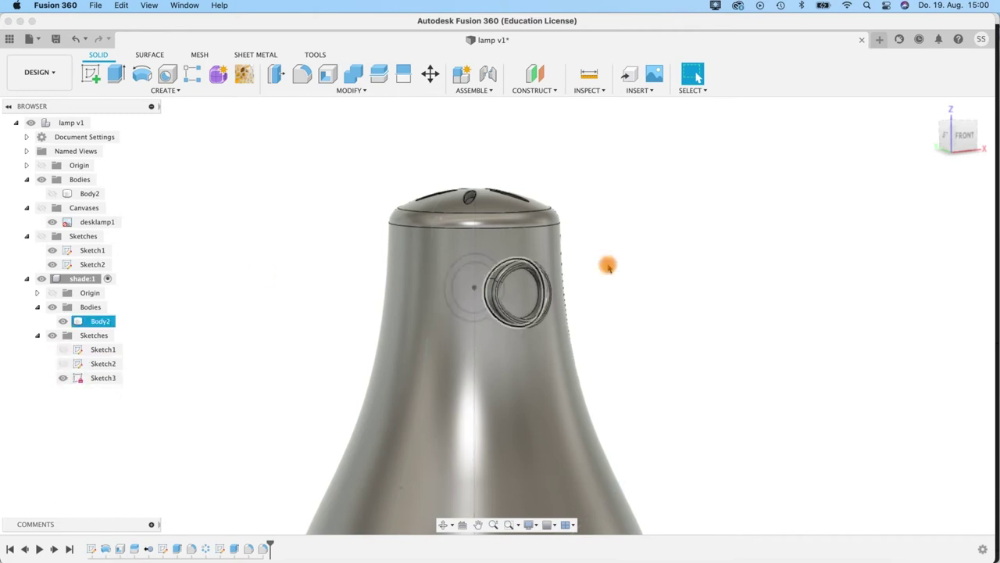
Step: Extrude both halves of the inner circle about -53.19 mm as a cut through the shade wall inside the ring
click(114, 72)
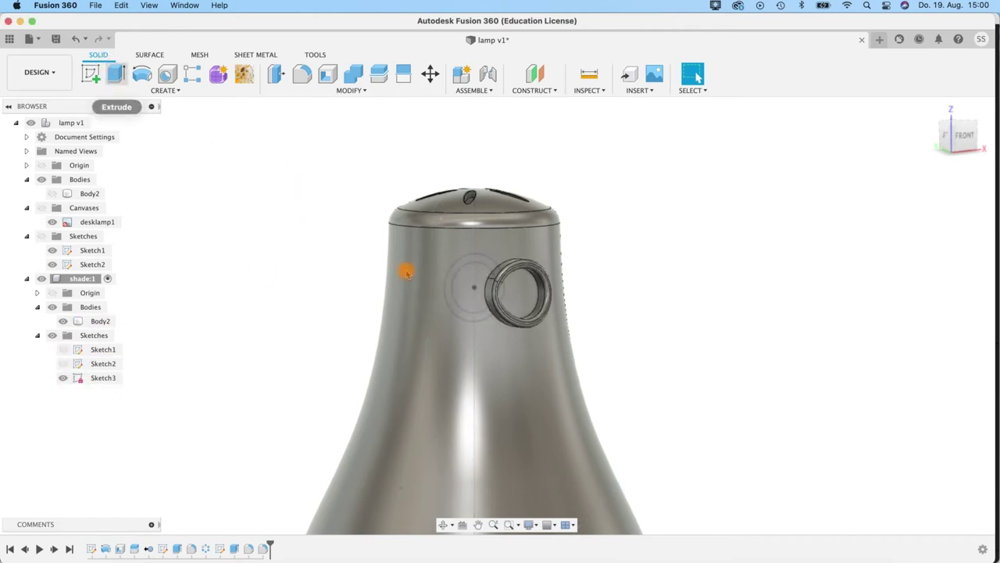
click(463, 282)
click(482, 276)
shift+middle_drag(638, 435, 408, 266)
drag(419, 267, 644, 297)
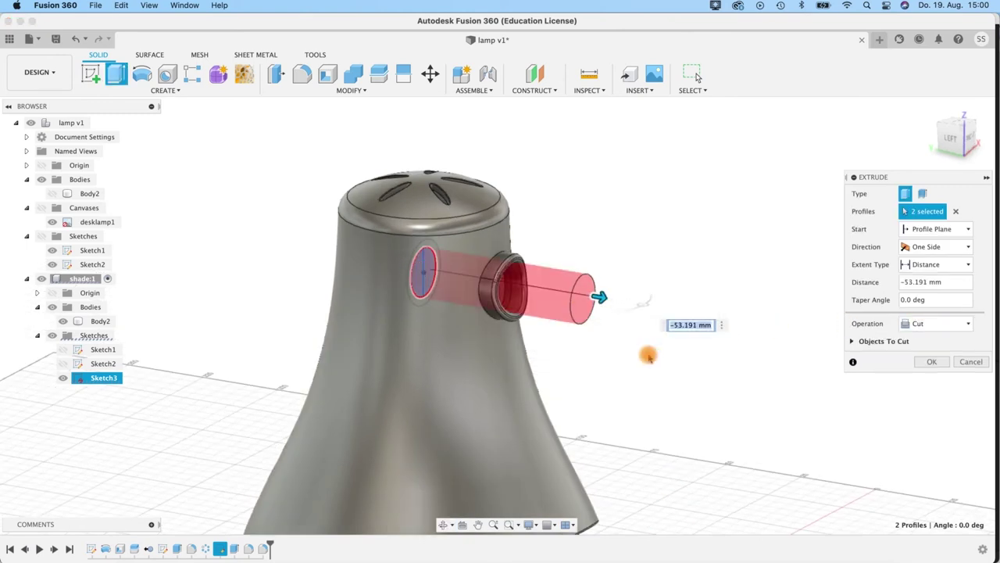
shift+middle_drag(591, 351, 636, 357)
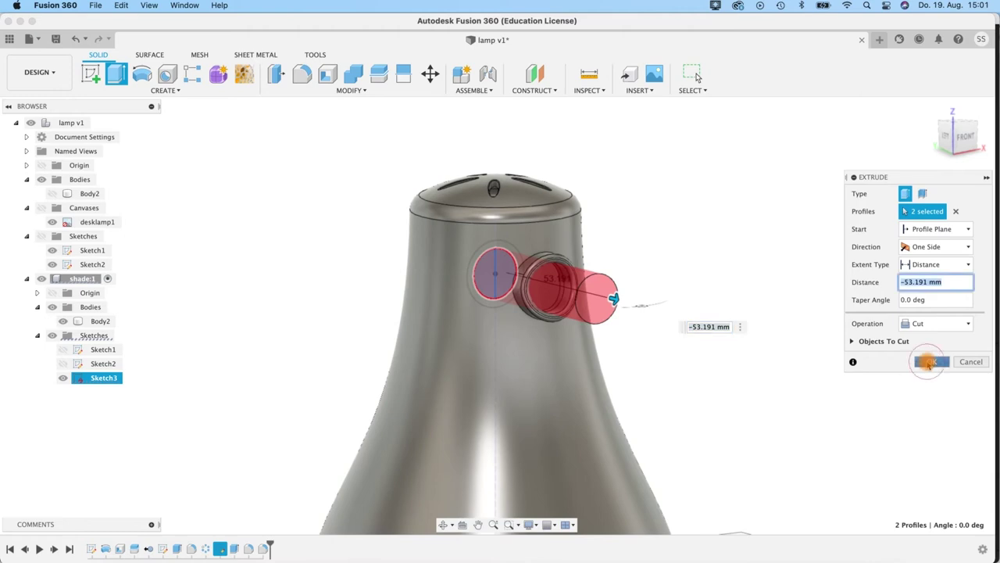
click(926, 362)
Step: Hide Sketch3 and show the lamp base, the top-level Body2, together with the shade
scroll(666, 308, up, 3)
mouse_move(666, 308)
shift+middle_down()
mouse_move(540, 268)
mouse_move(458, 274)
mouse_move(636, 277)
mouse_move(398, 299)
shift+middle_up()
click(63, 378)
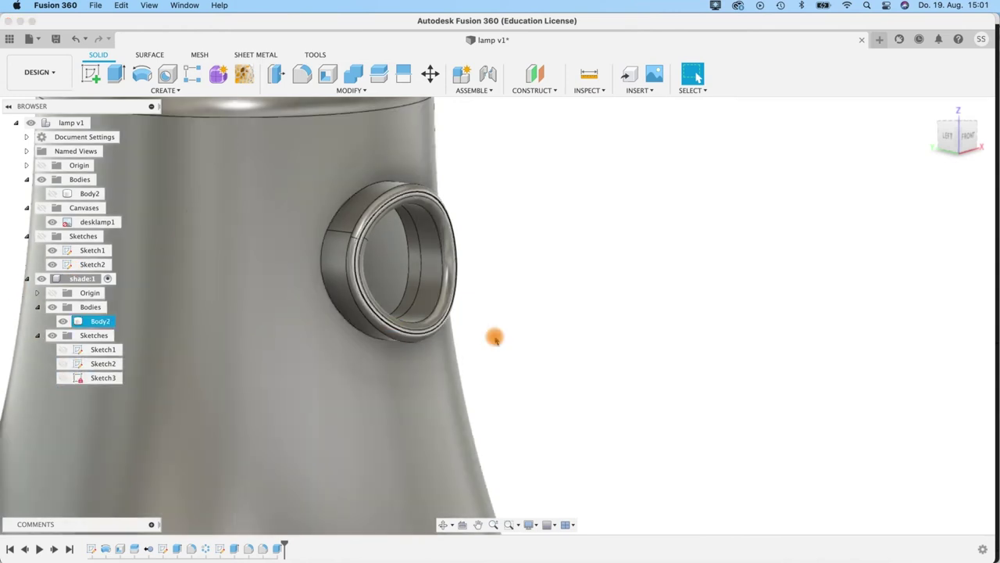
scroll(495, 337, up, 2)
scroll(500, 333, down, 6)
click(52, 193)
scroll(553, 390, down, 4)
shift+middle_drag(642, 467, 425, 461)
shift+middle_drag(618, 418, 566, 375)
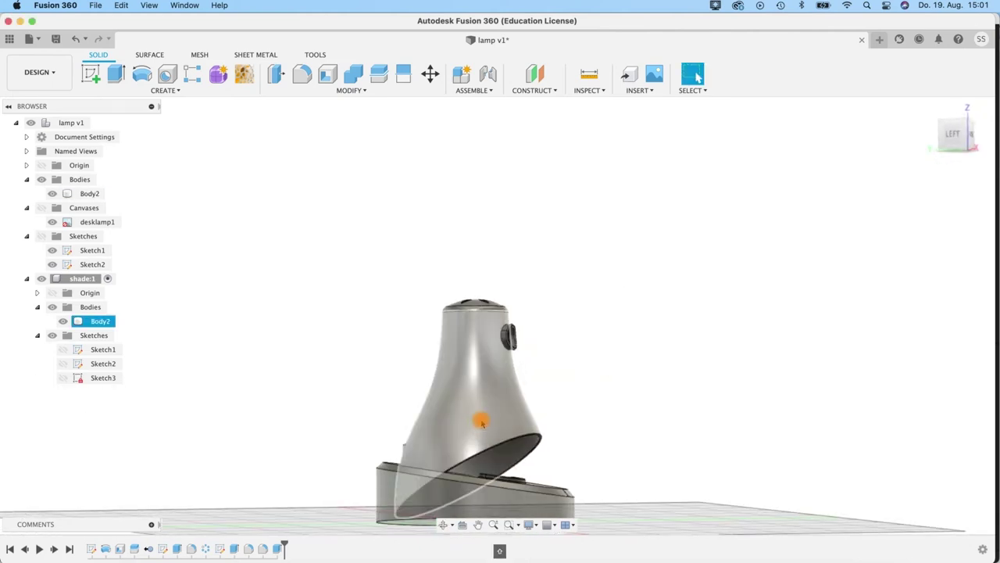
click(479, 429)
click(521, 356)
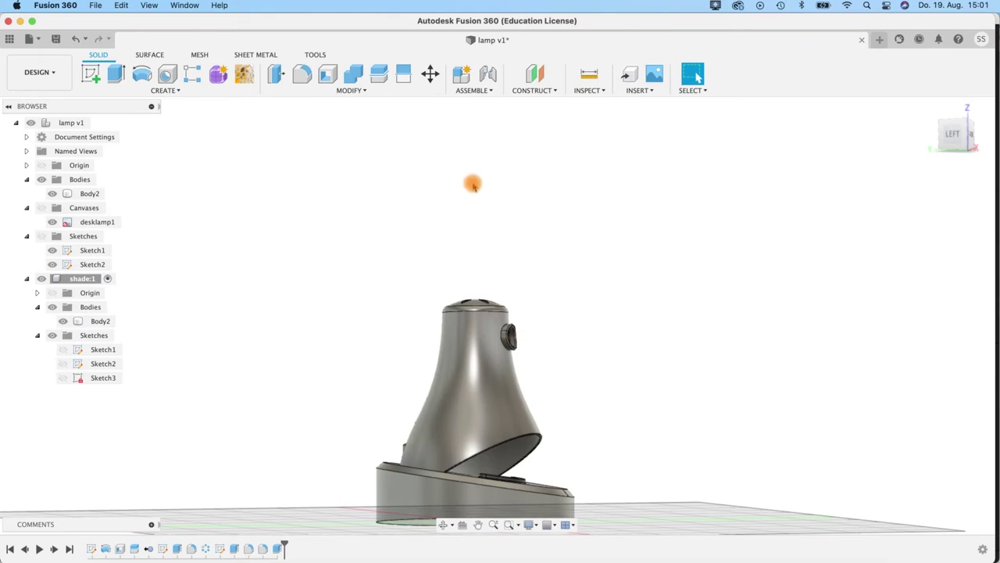
Step: Collapse the top-level Sketches and Canvases folders in the browser tree
click(471, 93)
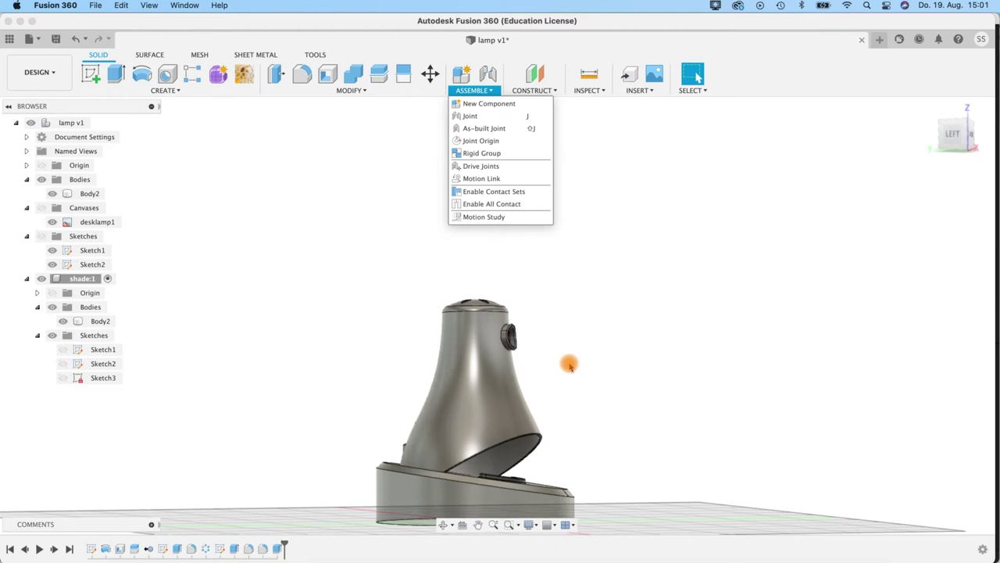
click(407, 230)
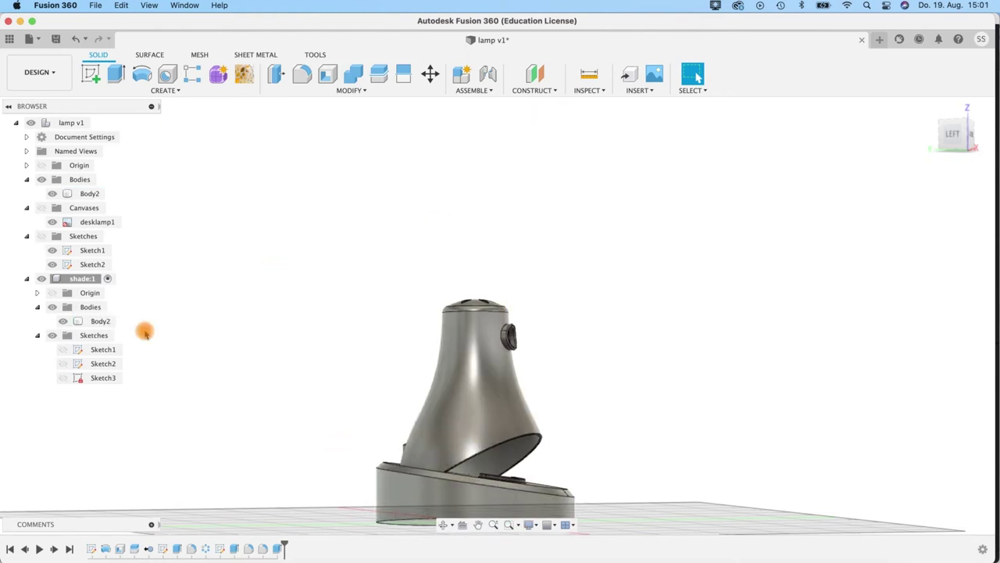
click(58, 278)
click(35, 267)
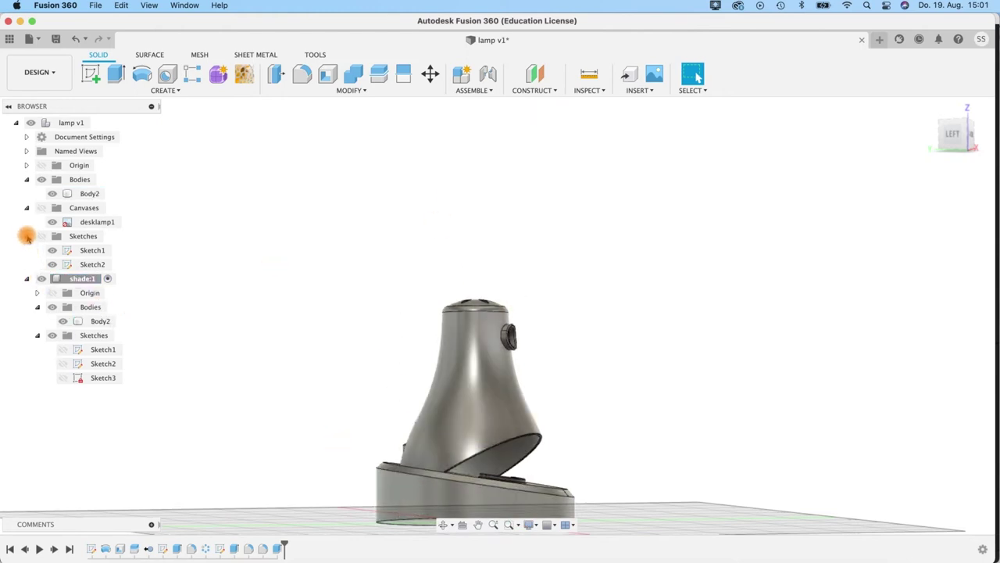
click(27, 234)
click(27, 207)
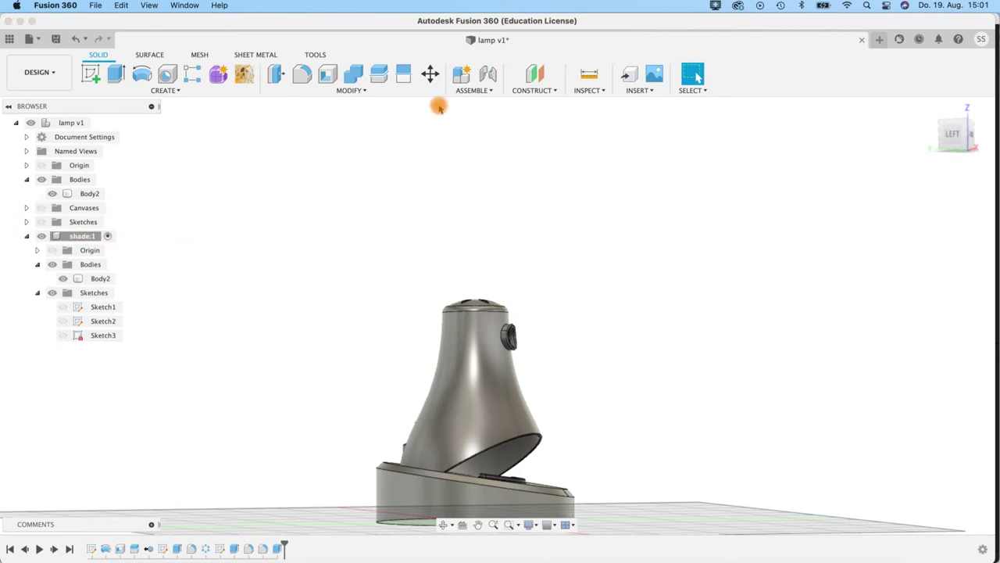
Step: Create an internal standard component named handle, with the top-level lamp v1 as its parent instead of the shade
click(472, 92)
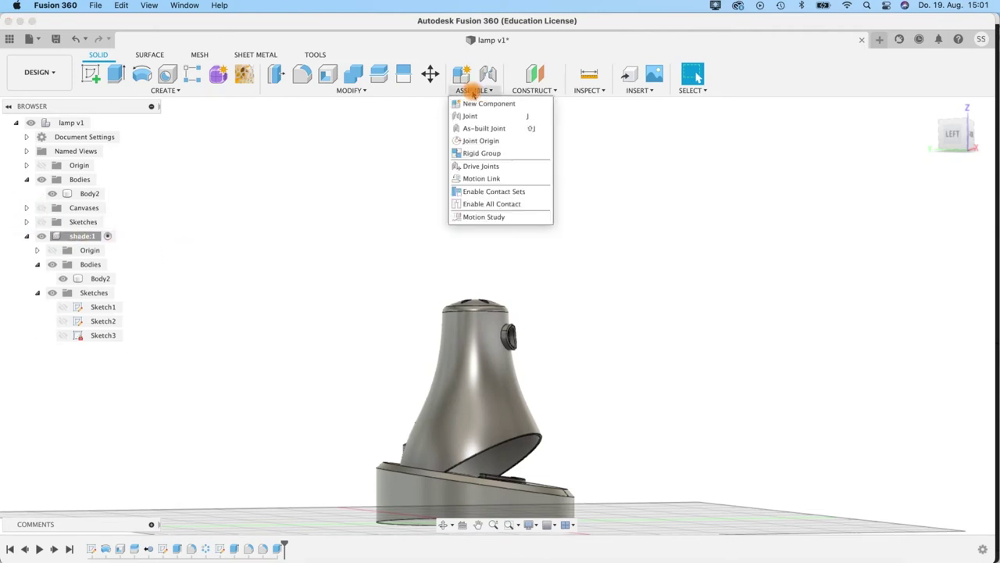
click(462, 103)
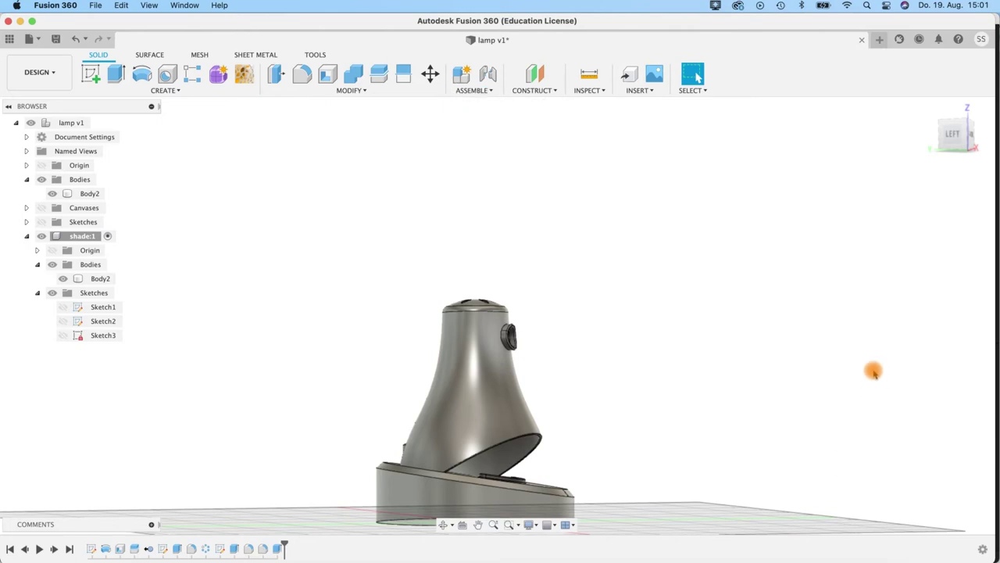
double_click(841, 246)
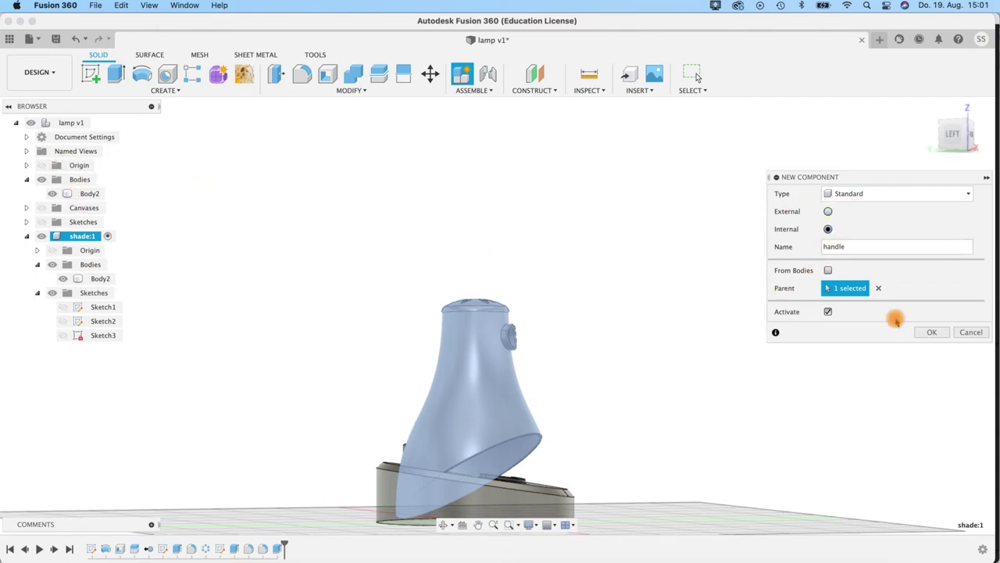
click(878, 287)
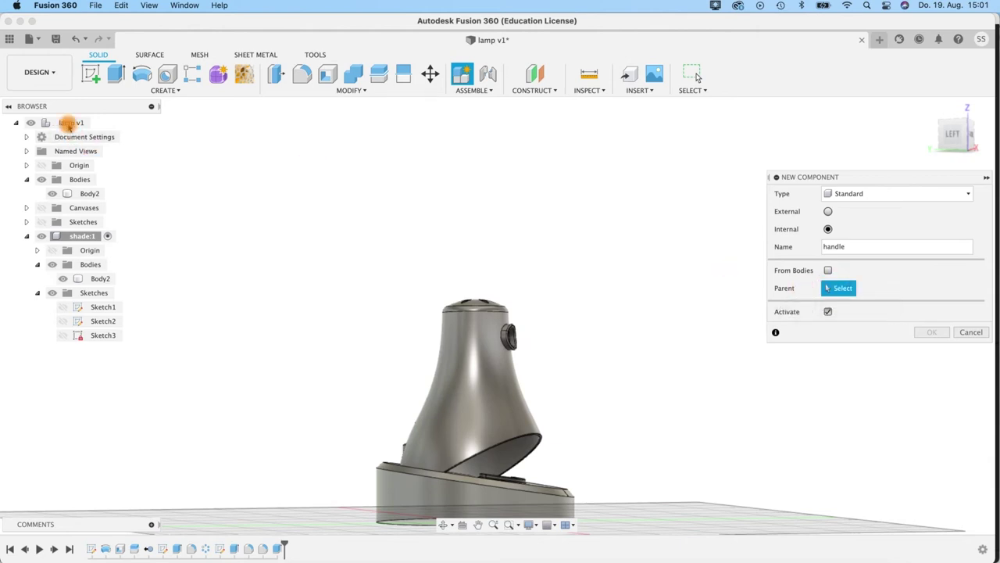
click(97, 126)
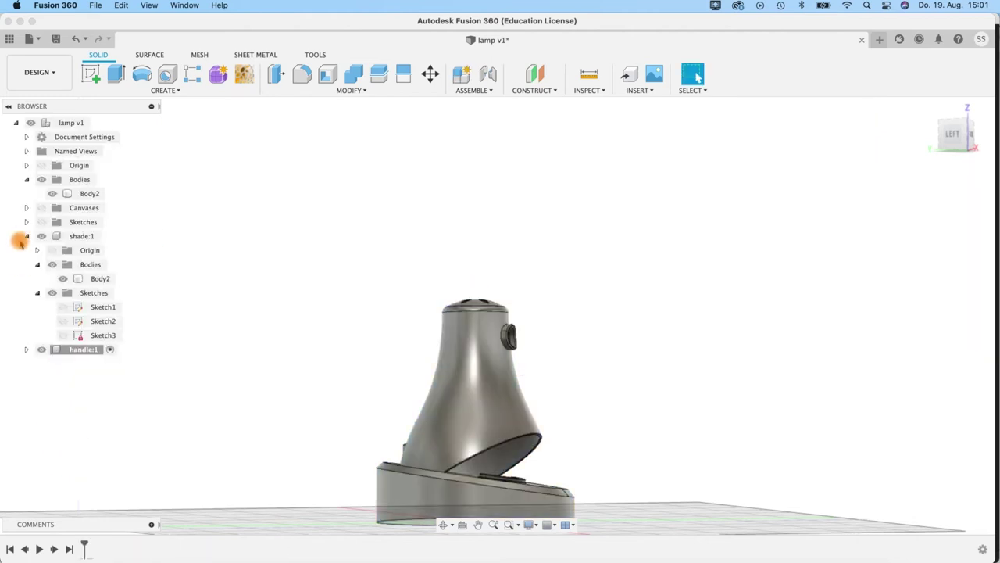
Step: Collapse the shade component and expand the handle component in the browser tree
click(26, 236)
click(76, 238)
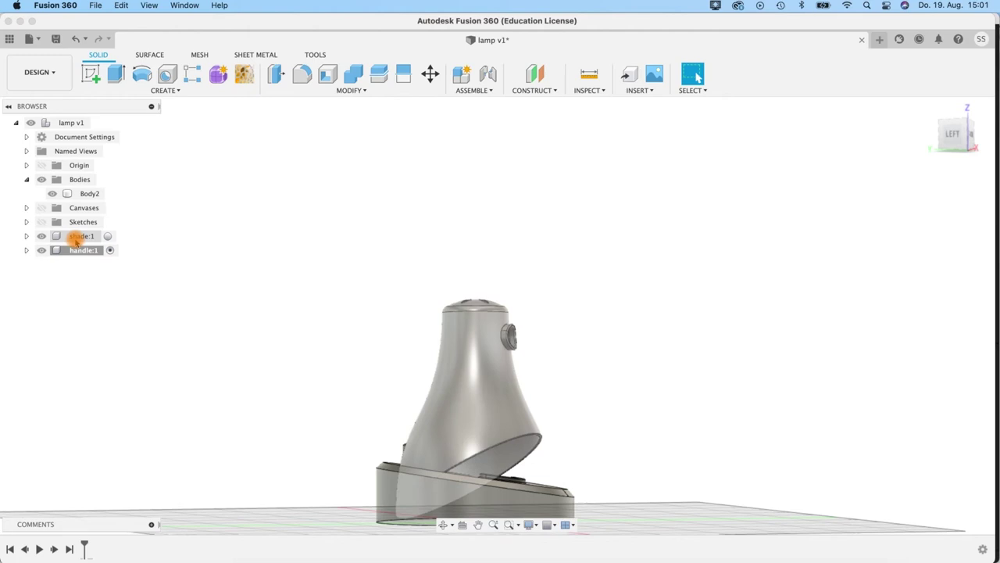
click(18, 223)
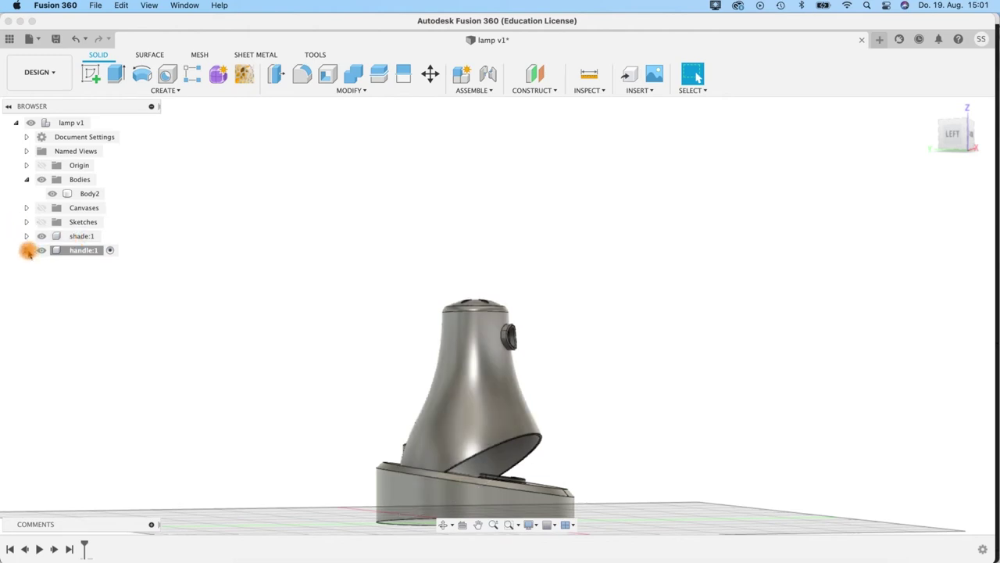
click(26, 250)
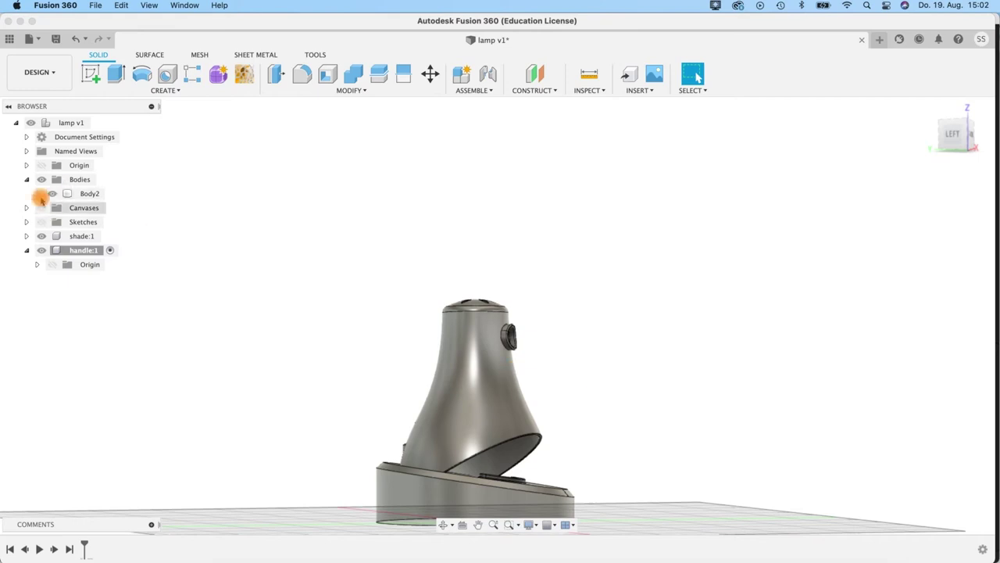
Step: Hide the shade component to expose the tube on the lamp base, and make the handle component active
click(40, 237)
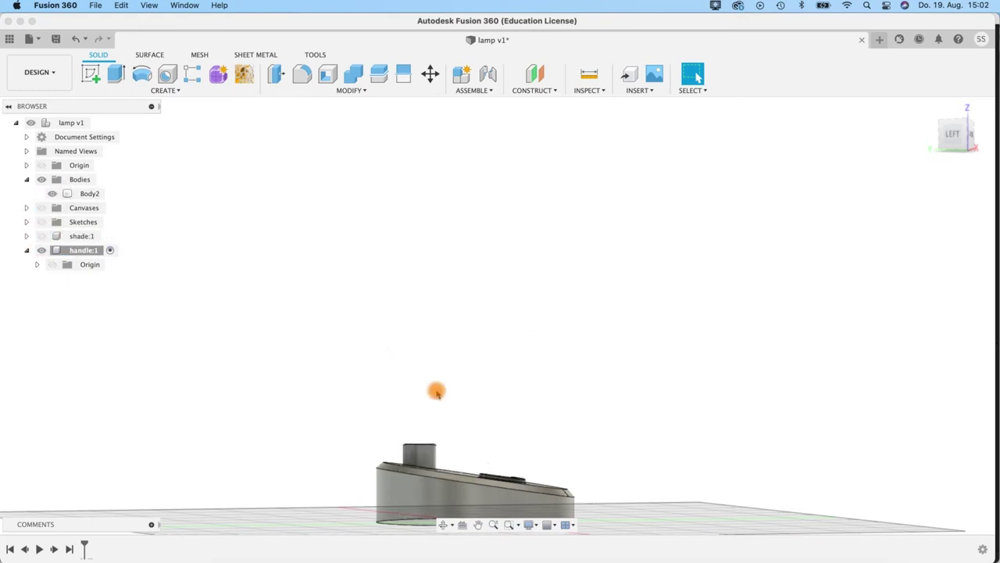
shift+middle_drag(493, 442, 473, 435)
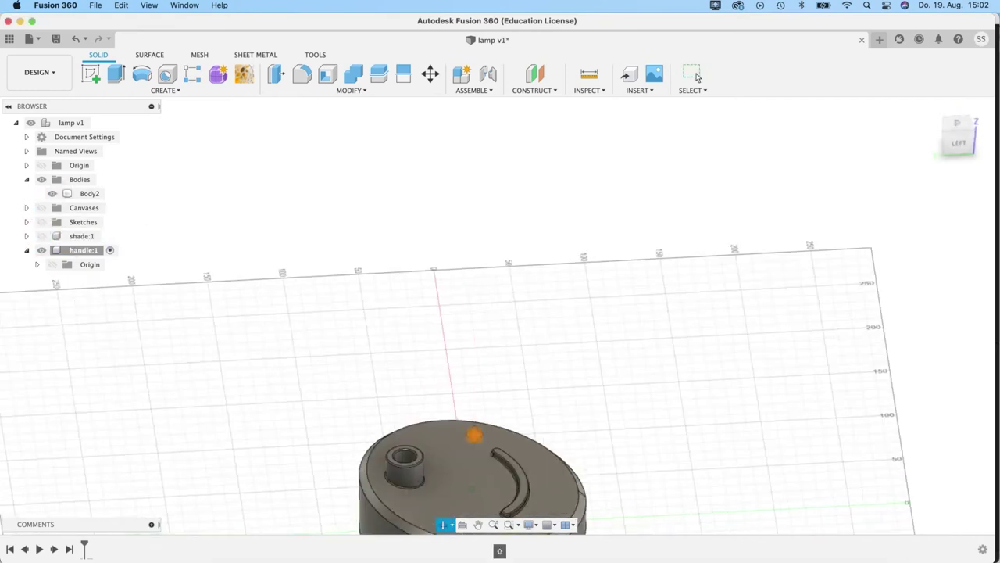
click(110, 249)
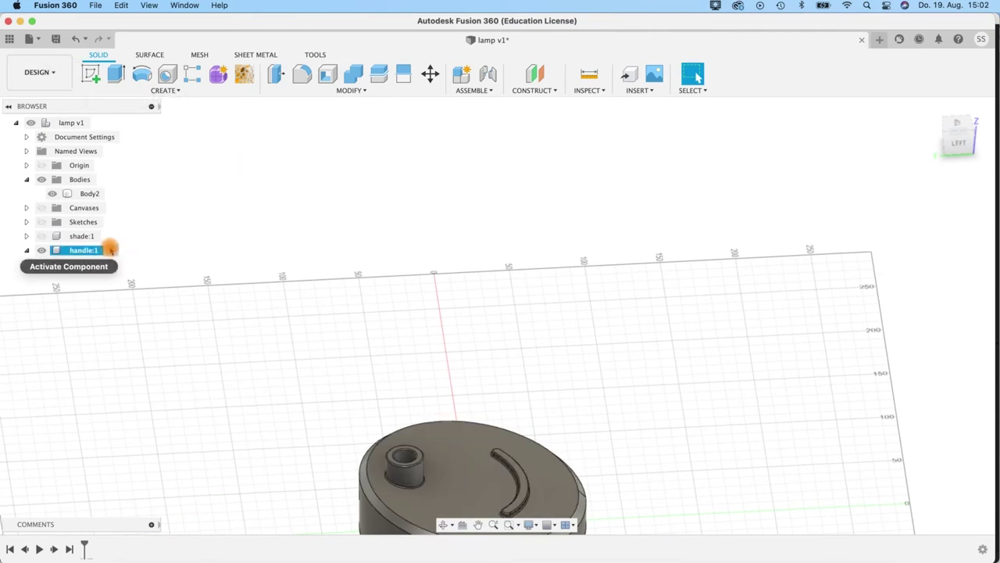
Step: Activate the handle component and start a sketch on the vertical YZ plane through the lamp base
click(113, 250)
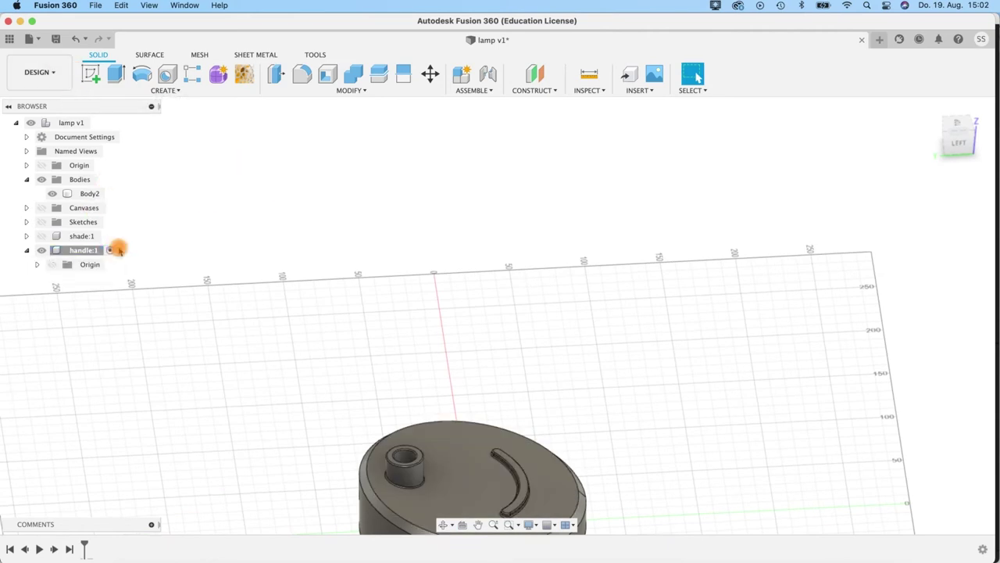
click(90, 74)
middle_drag(580, 466, 563, 267)
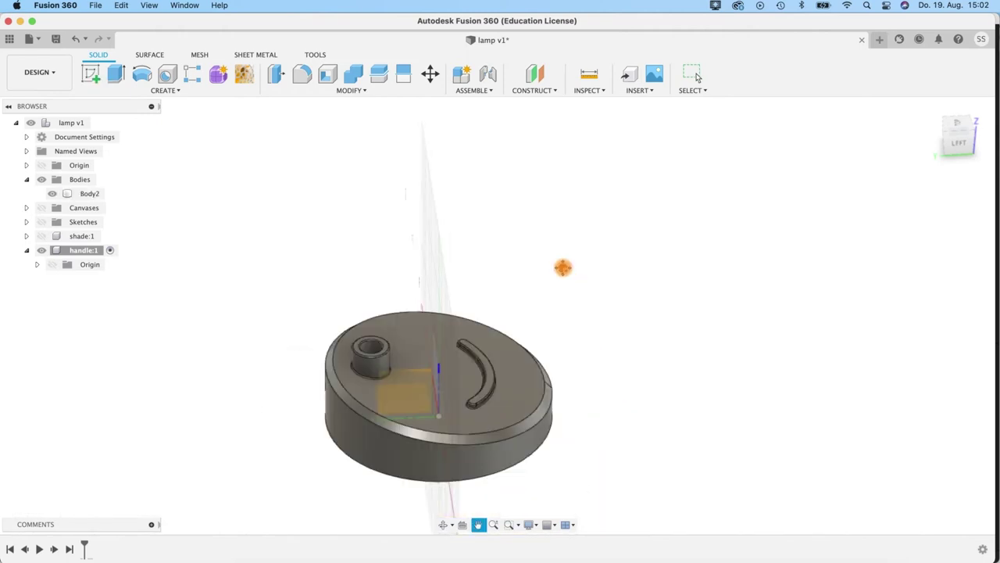
shift+middle_drag(569, 401, 528, 362)
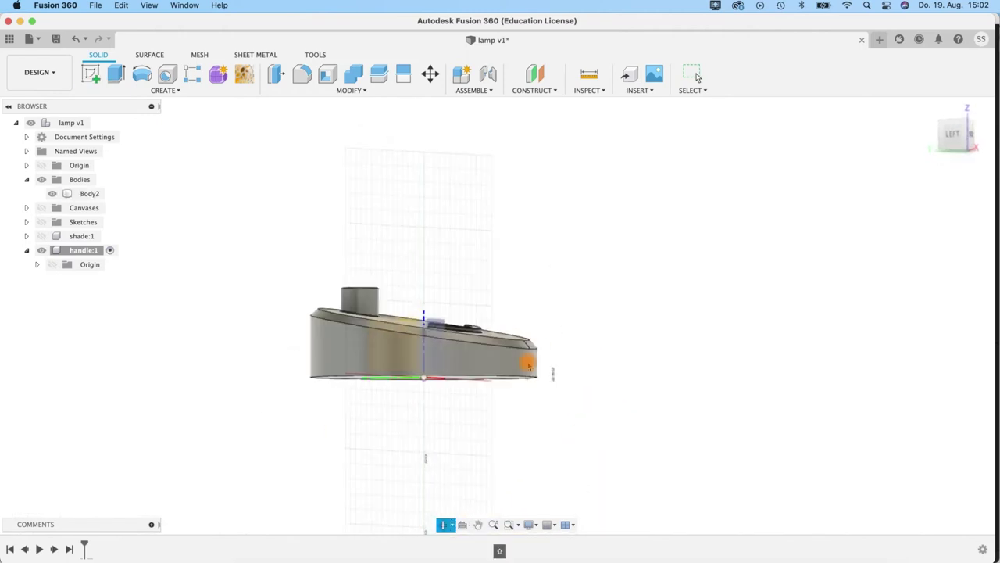
click(409, 336)
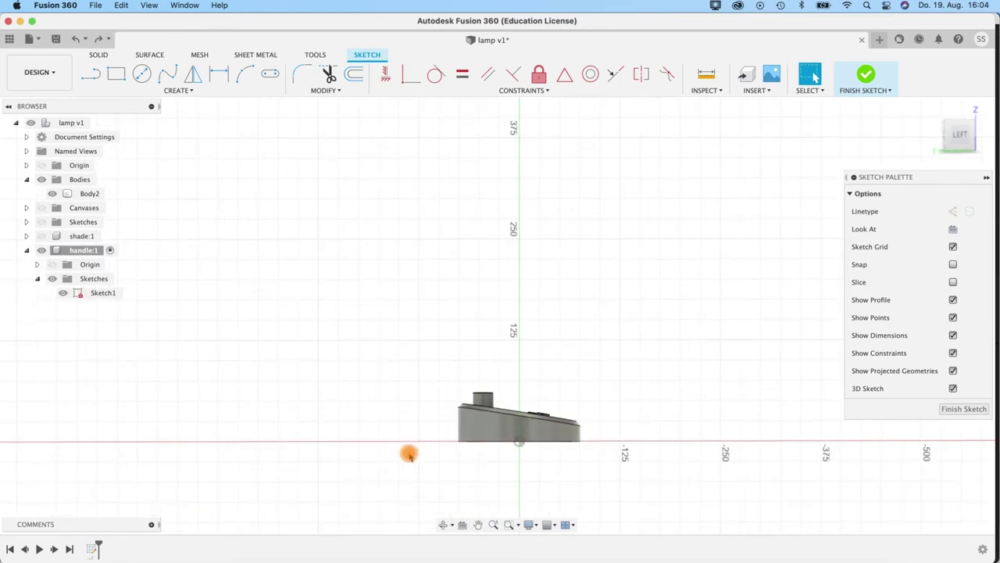
Step: Draw a 40 mm vertical line upward from the horizontal axis, behind the tall side of the lamp base
click(91, 74)
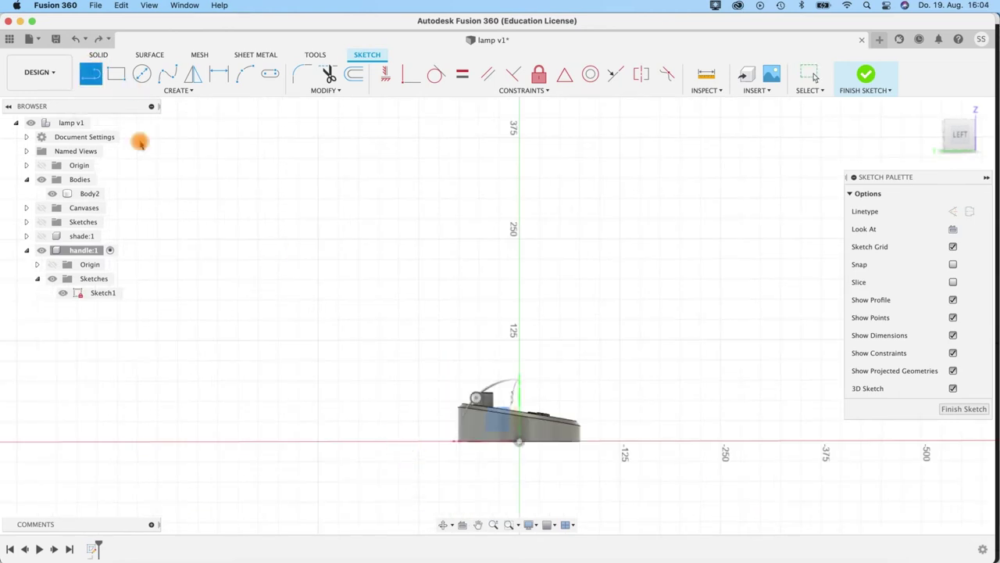
scroll(381, 434, up, 3)
scroll(380, 434, up, 1)
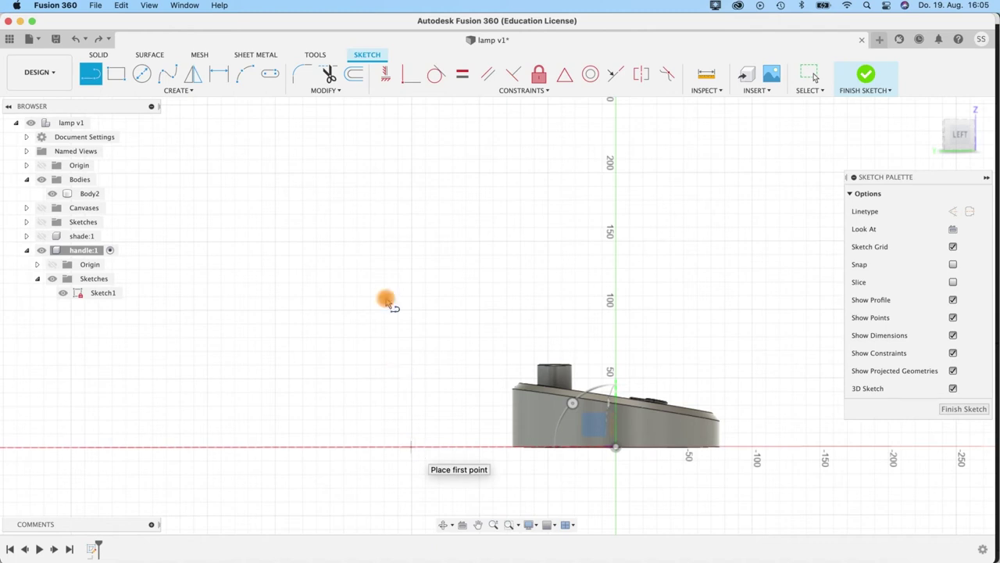
click(410, 446)
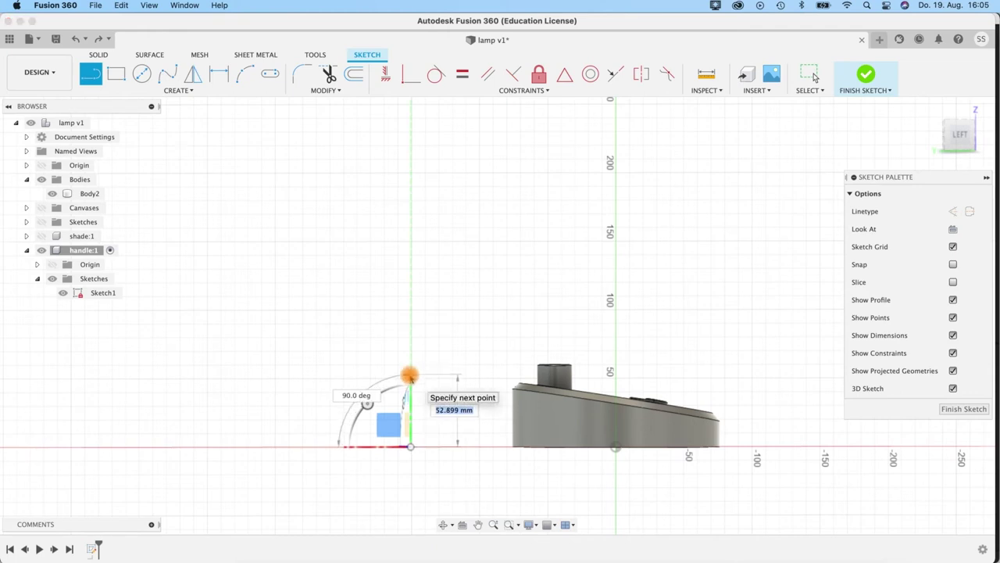
text(40)
key(Tab)
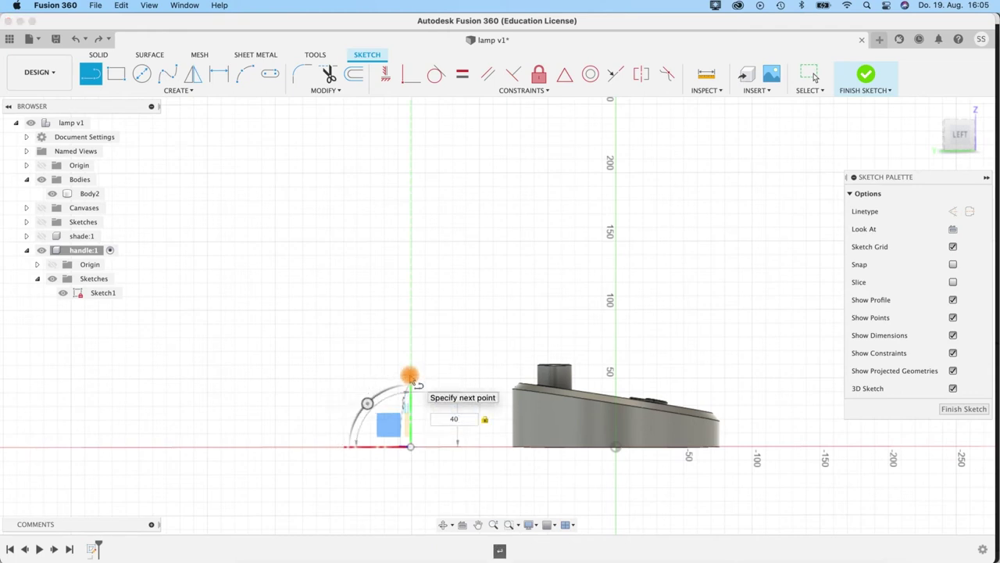
click(411, 376)
key(Escape)
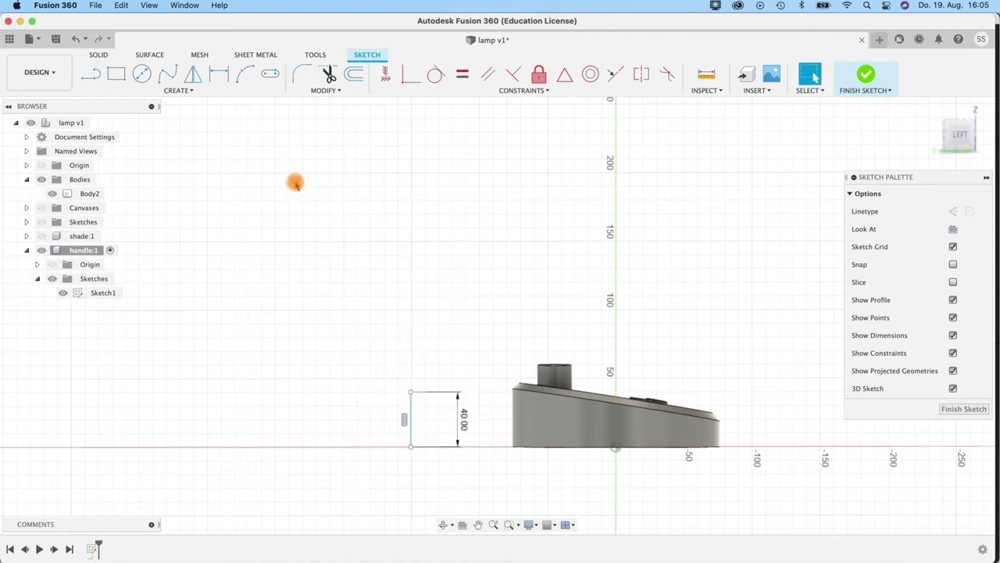
Step: Draw a fit point spline from the line's upper end, looping once above it and sweeping up to an end about 232 mm high
click(163, 79)
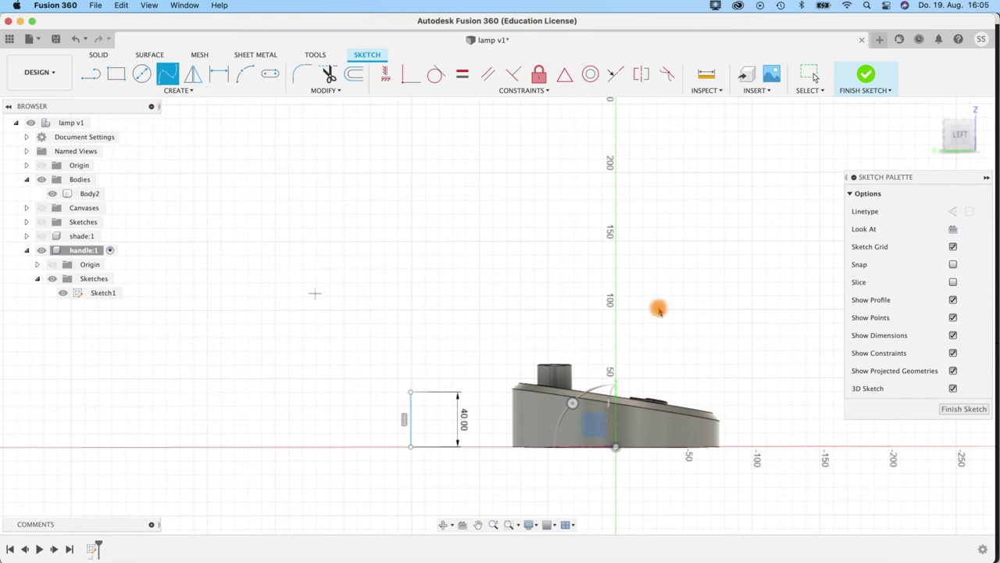
click(953, 388)
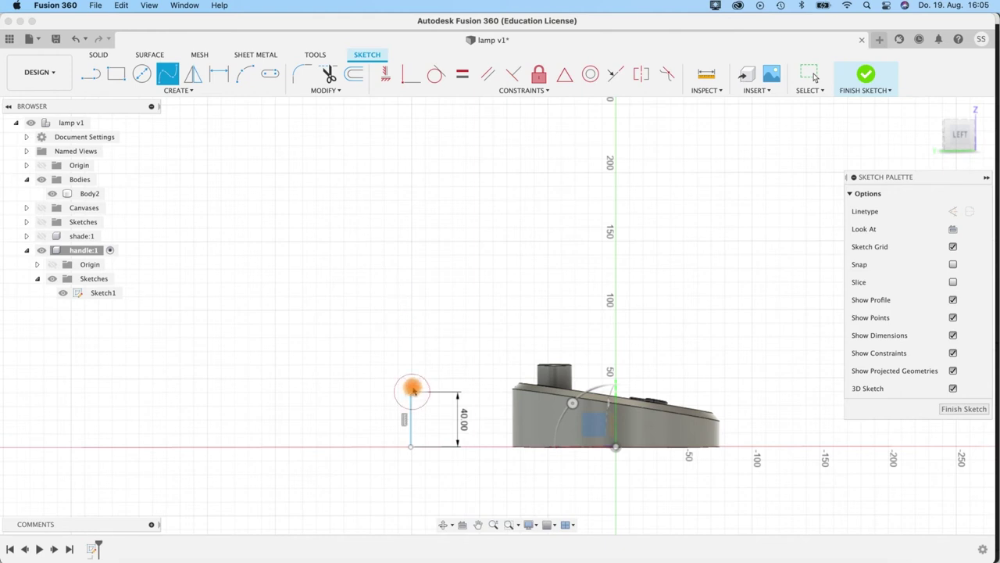
drag(411, 388, 413, 323)
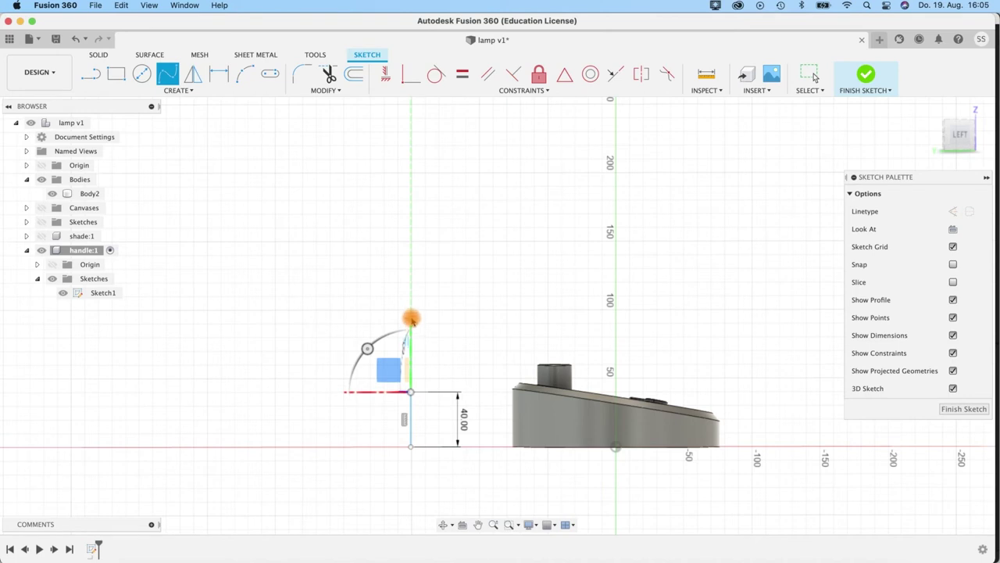
drag(411, 316, 462, 272)
click(467, 272)
click(525, 304)
drag(467, 349, 473, 350)
drag(473, 350, 351, 235)
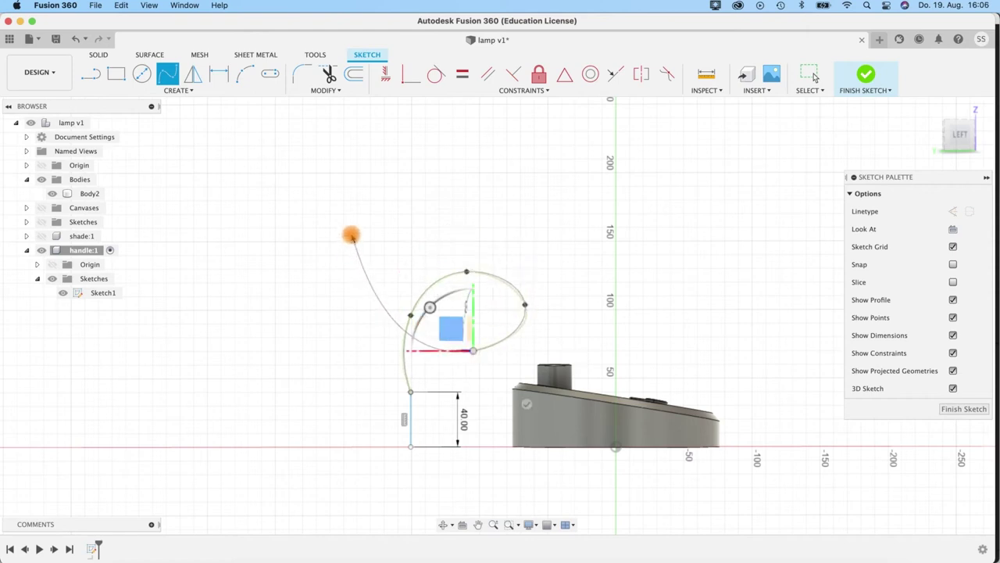
click(354, 238)
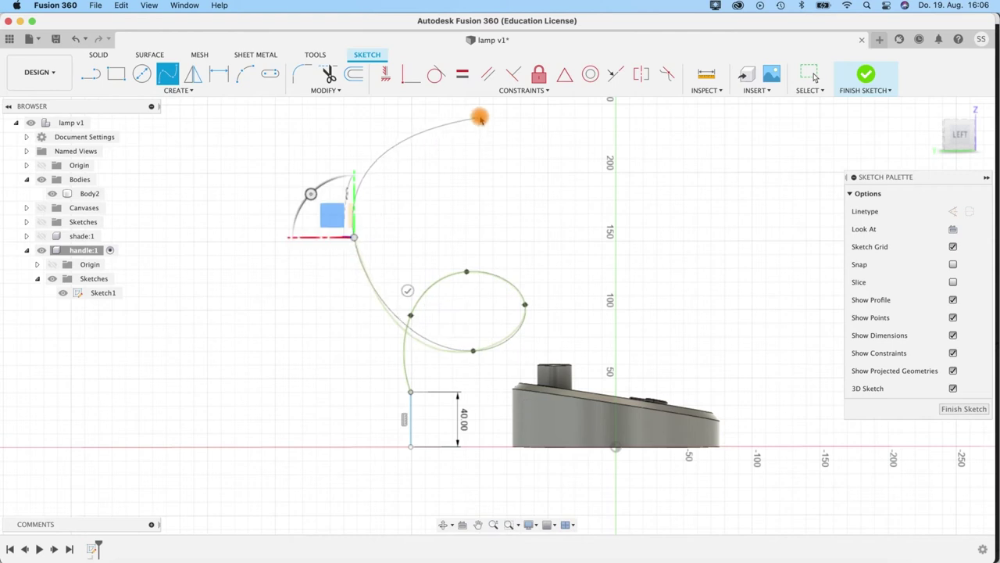
drag(478, 130, 475, 130)
drag(475, 130, 526, 185)
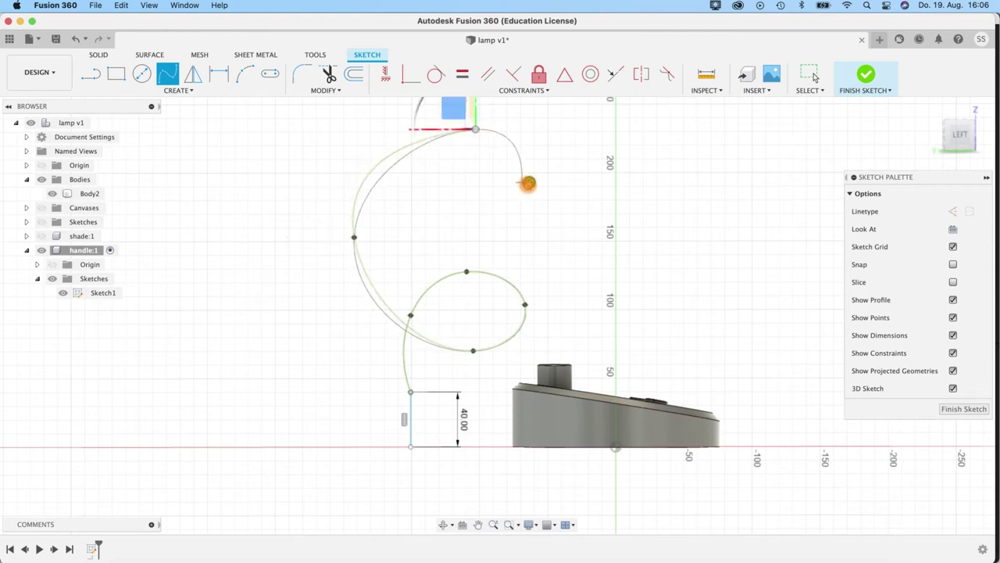
click(529, 183)
middle_drag(411, 212, 359, 221)
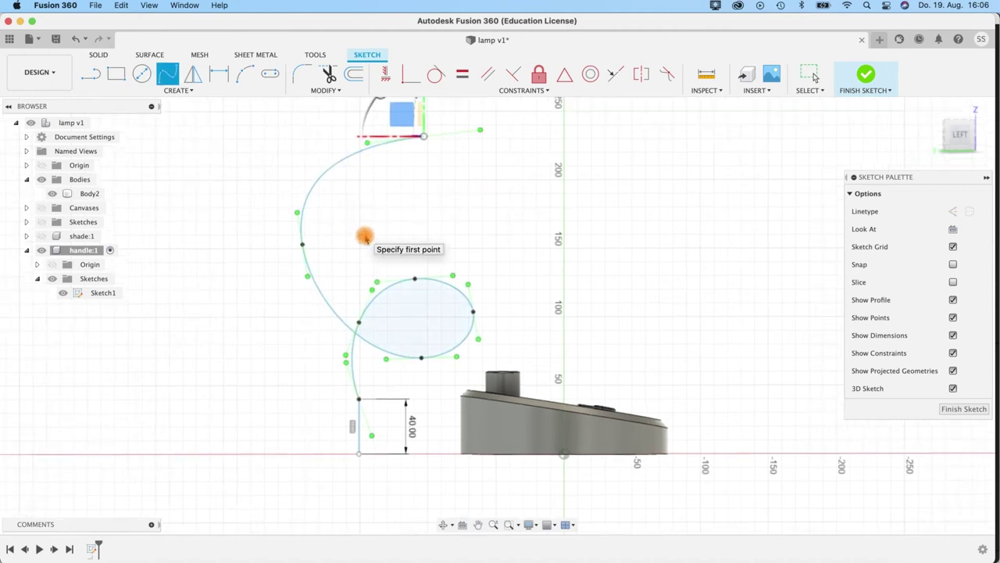
key(Escape)
Step: Move the loop's highest fit point to about Y 113, Z 149 mm and its first fit point to about Y 153, Z 107 mm
click(415, 278)
click(415, 279)
drag(414, 267, 410, 251)
click(356, 329)
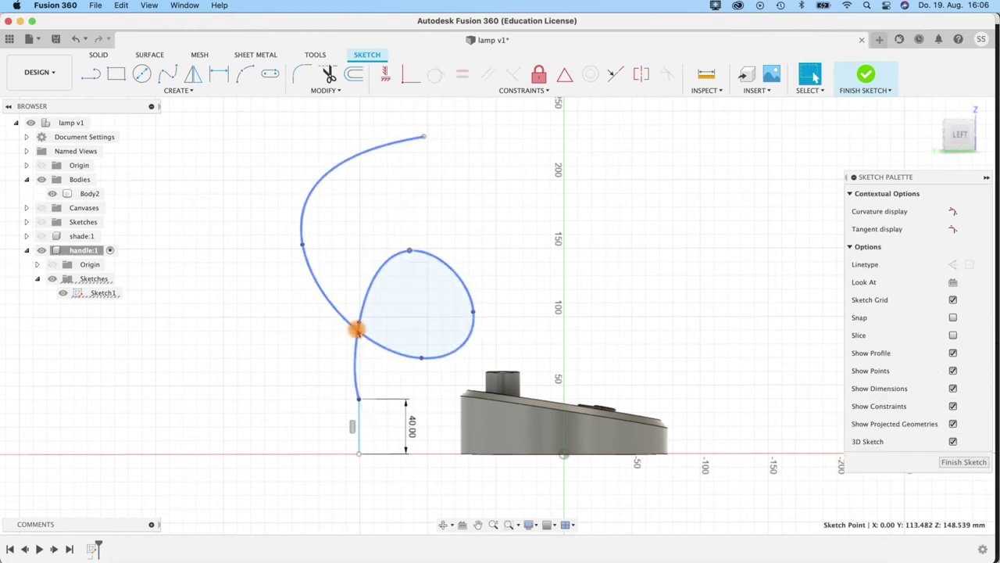
drag(359, 321, 355, 307)
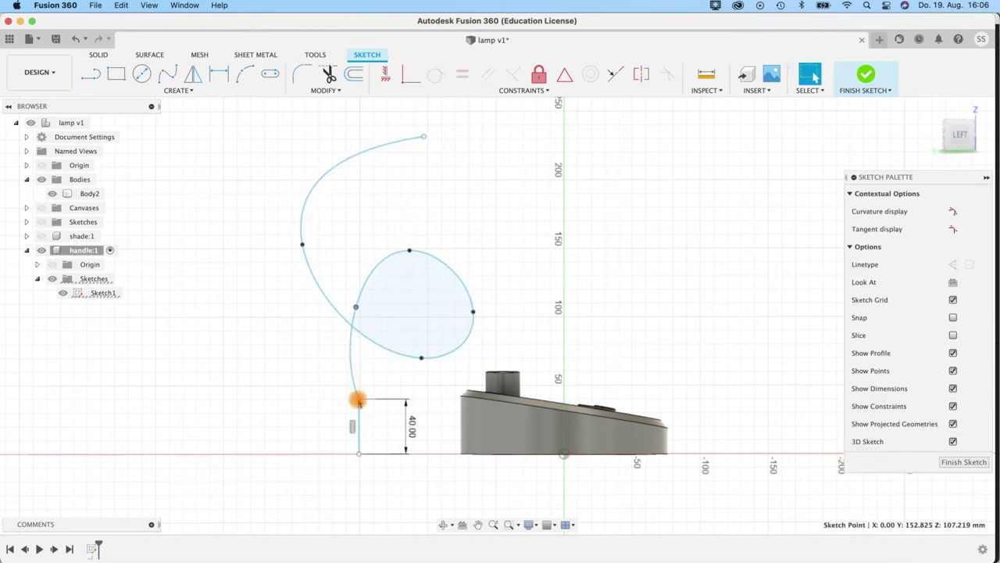
Step: Adjust the tangent handle where the spline meets the 40 mm line, placing its upper end at about Y 155, Z 65 mm
click(352, 379)
click(360, 400)
click(349, 372)
click(350, 383)
click(353, 397)
click(354, 393)
click(359, 400)
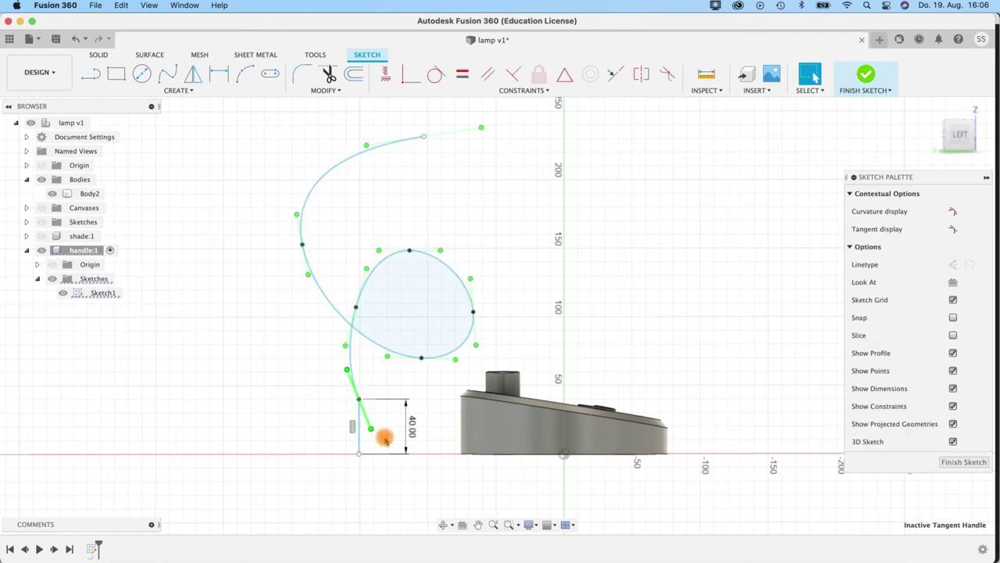
mouse_move(353, 368)
mouse_down()
mouse_move(364, 364)
mouse_move(346, 364)
mouse_move(380, 375)
mouse_move(355, 371)
mouse_up()
Step: Apply a Horizontal/Vertical constraint to the spline's starting tangent handle so it stands vertical in line with the 40 mm line
click(359, 420)
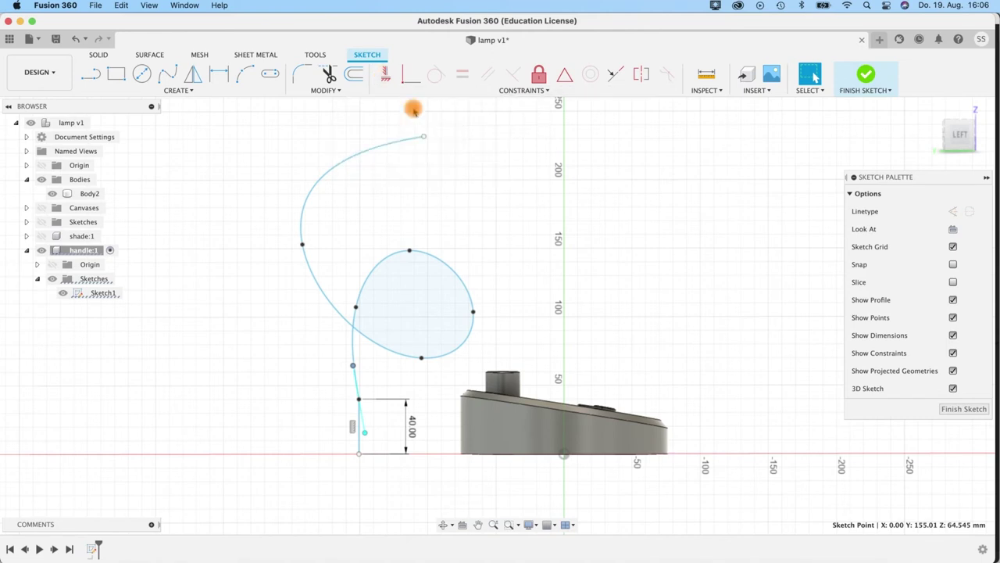
click(362, 420)
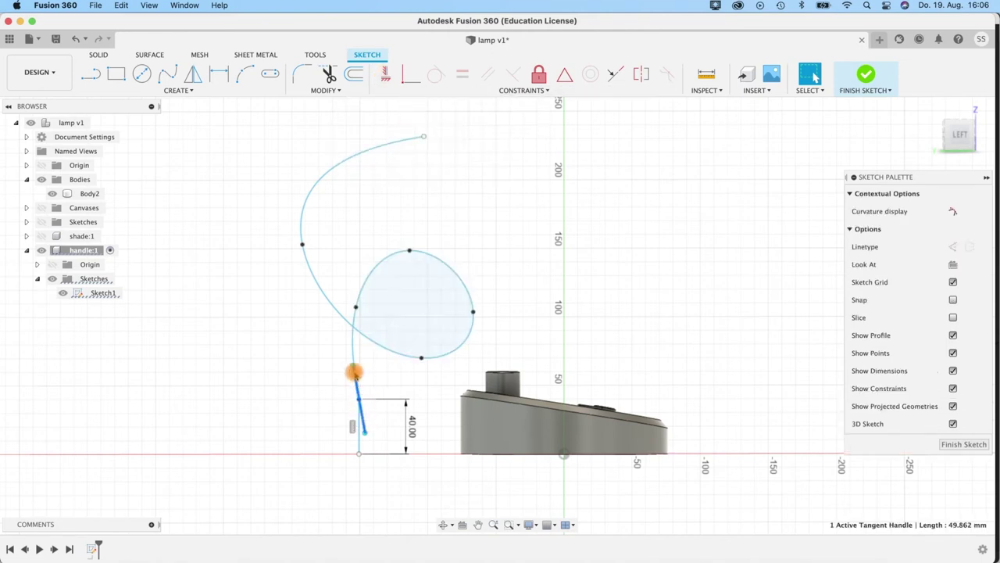
scroll(430, 461, up, 5)
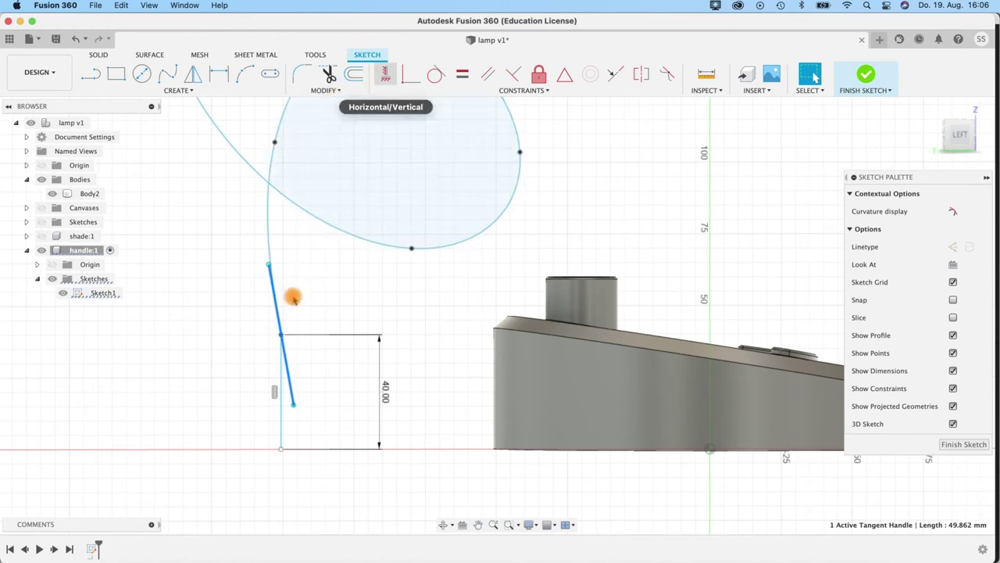
click(385, 76)
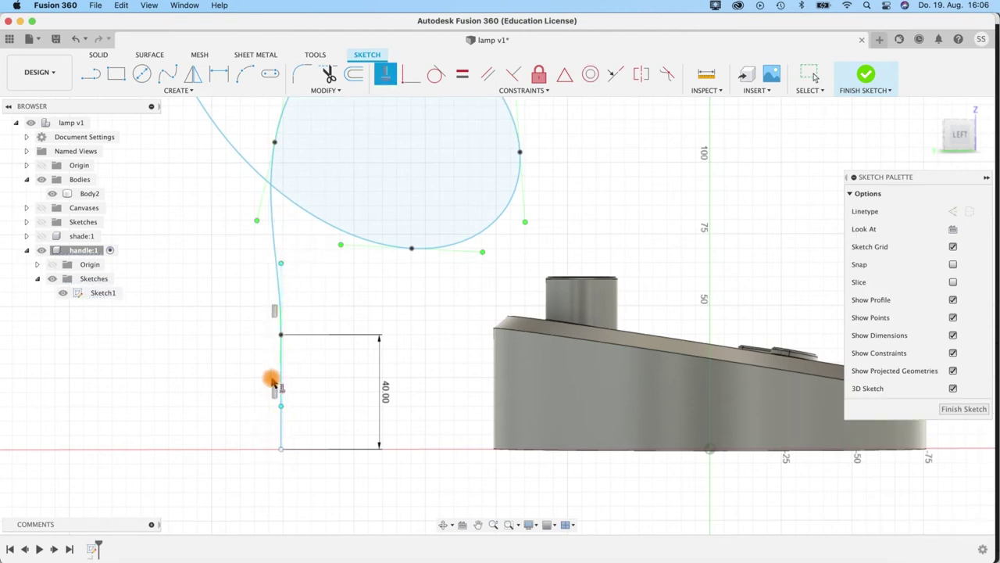
scroll(287, 336, down, 5)
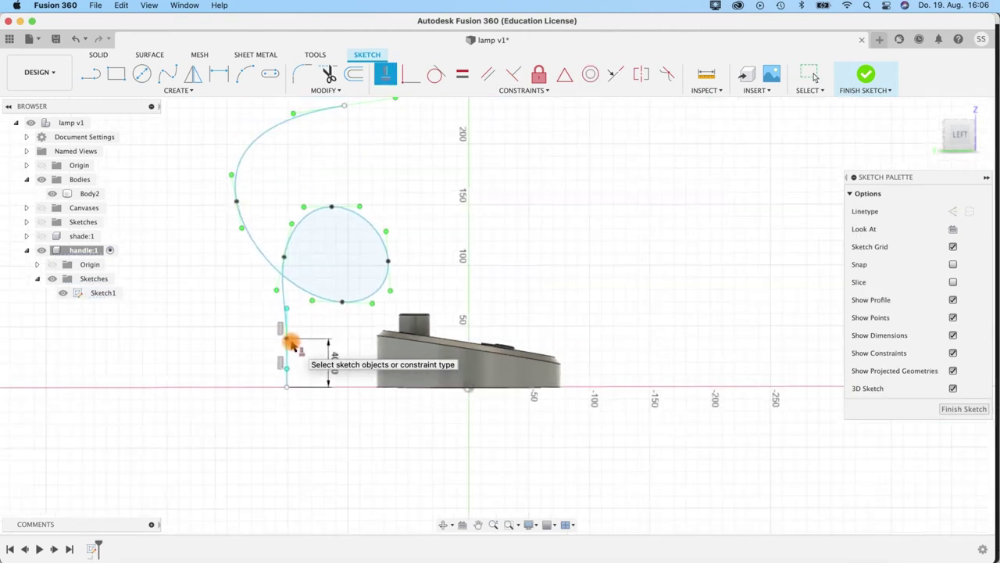
scroll(219, 235, up, 5)
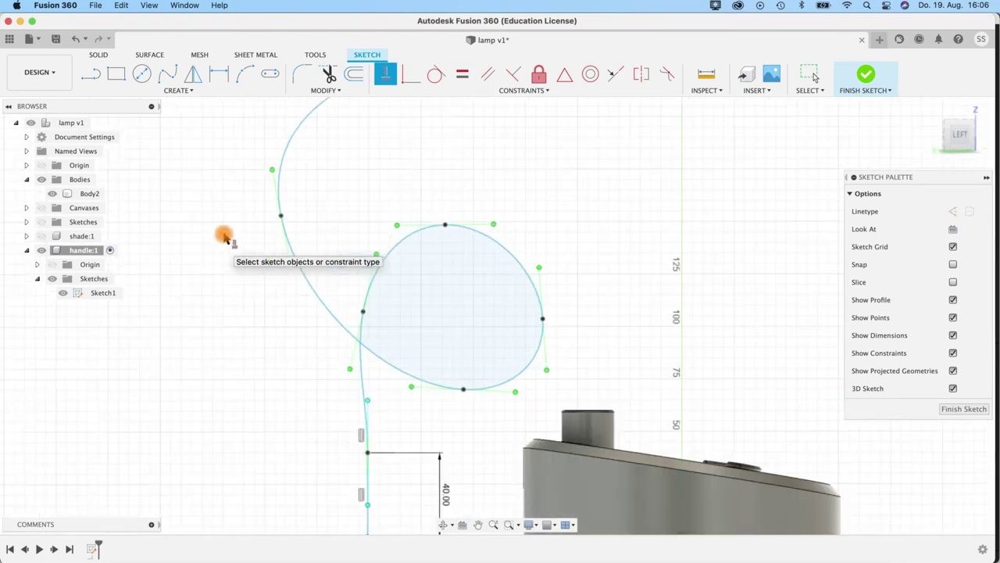
click(391, 78)
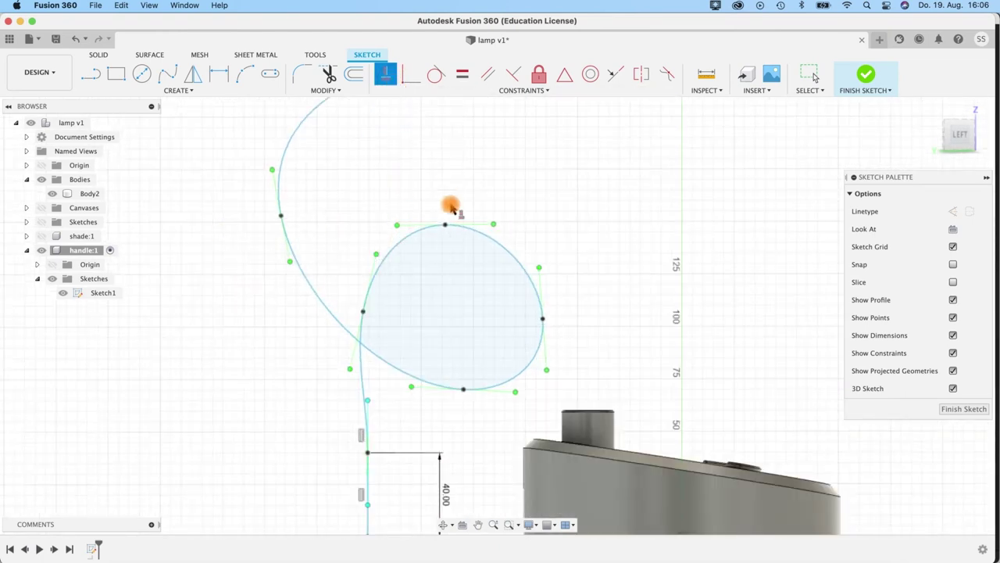
key(Escape)
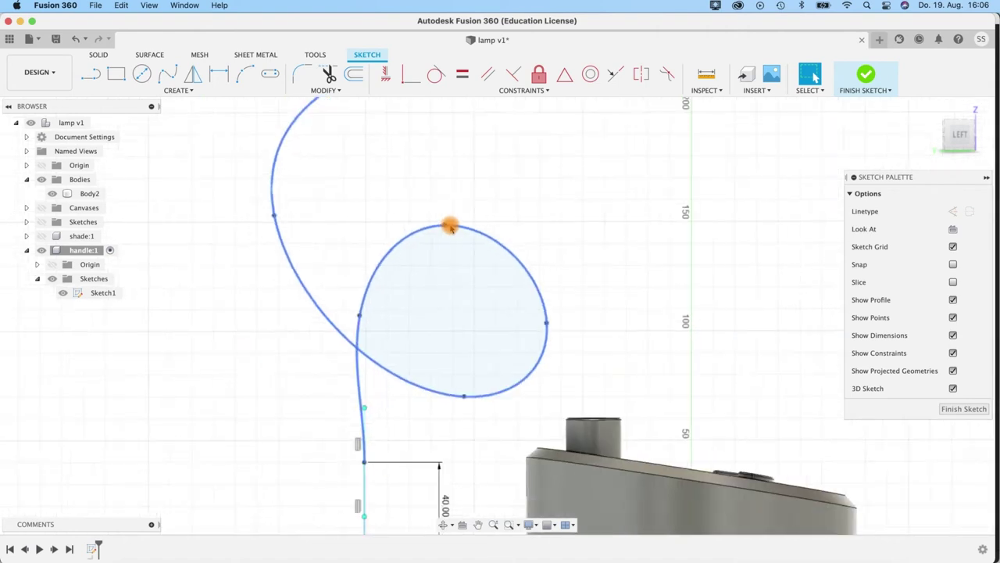
Step: Move the upper sweep's outer fit point to about Y 182, Z 144 mm and tilt its tangent handle to about Y 181, Z 168 mm
scroll(438, 219, down, 3)
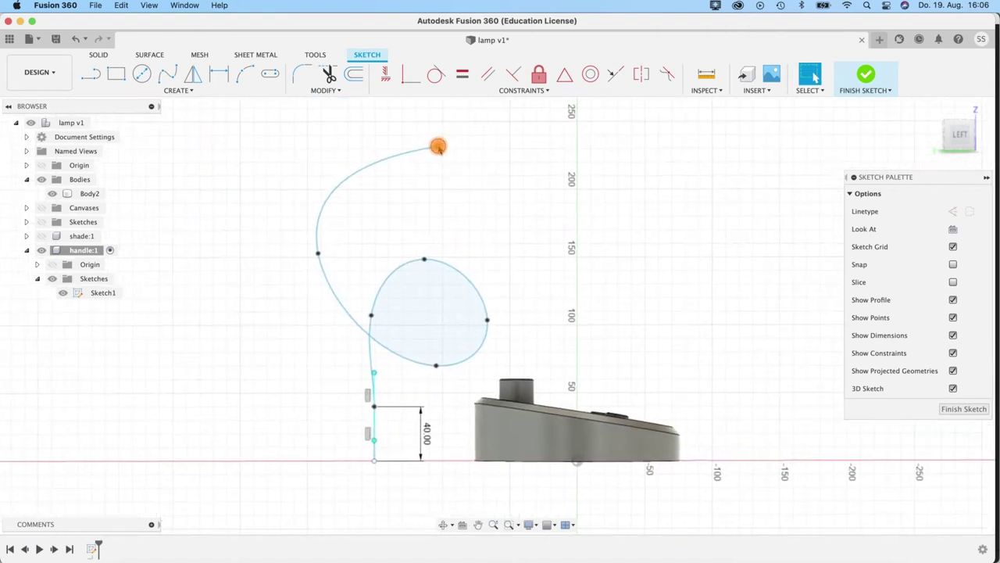
click(319, 254)
drag(318, 253, 331, 265)
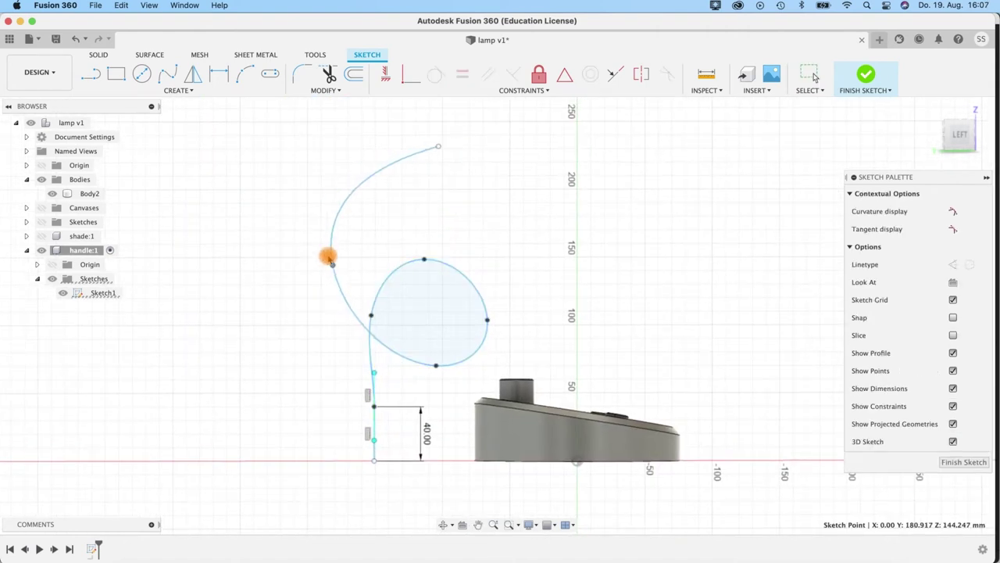
click(331, 265)
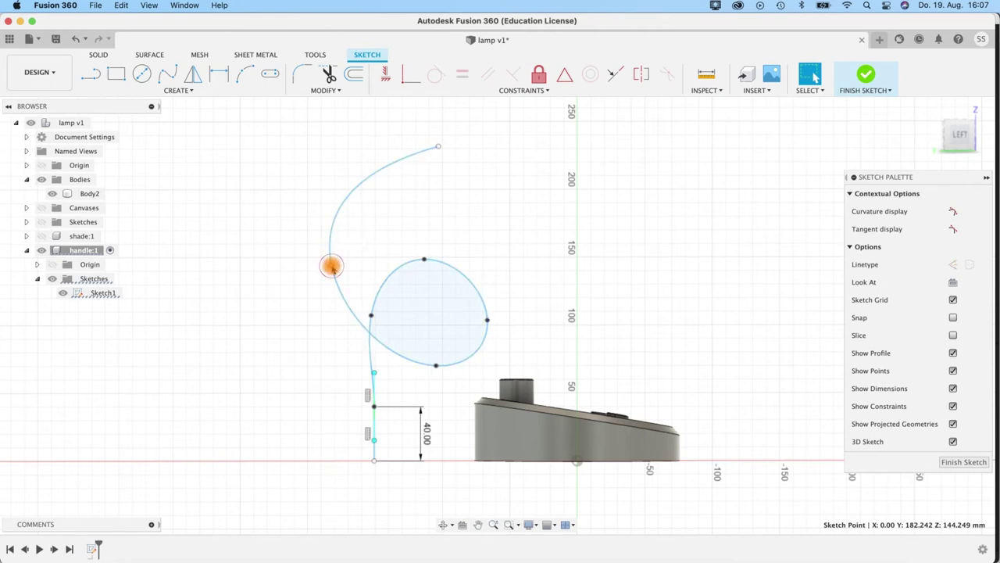
mouse_move(325, 235)
mouse_down()
mouse_move(342, 224)
mouse_move(332, 233)
mouse_up()
click(446, 149)
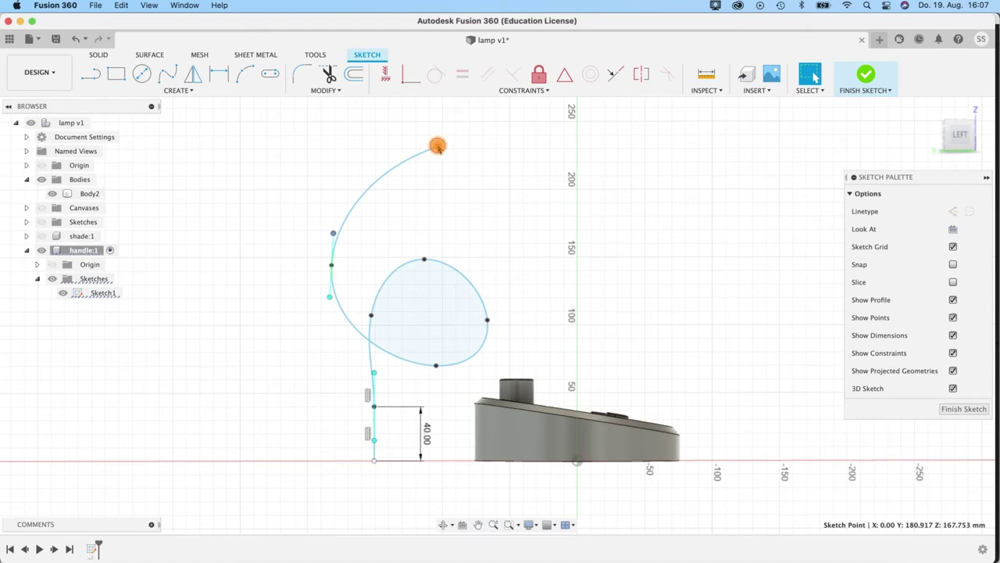
Step: Swing the tangent handle at the spline's free upper end to about Y 139, Z 249 mm so the curve arches over and downward
click(438, 146)
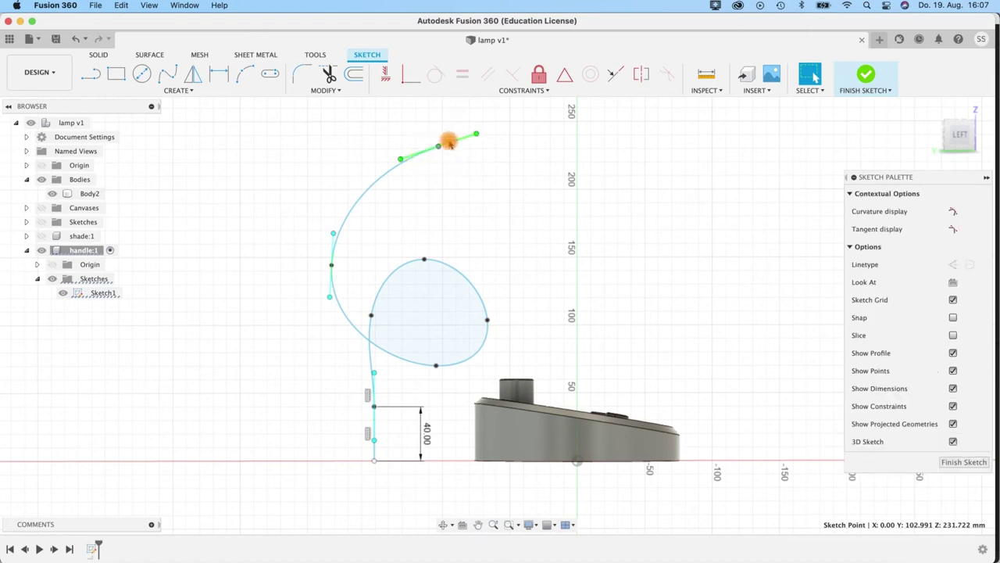
drag(403, 171, 399, 171)
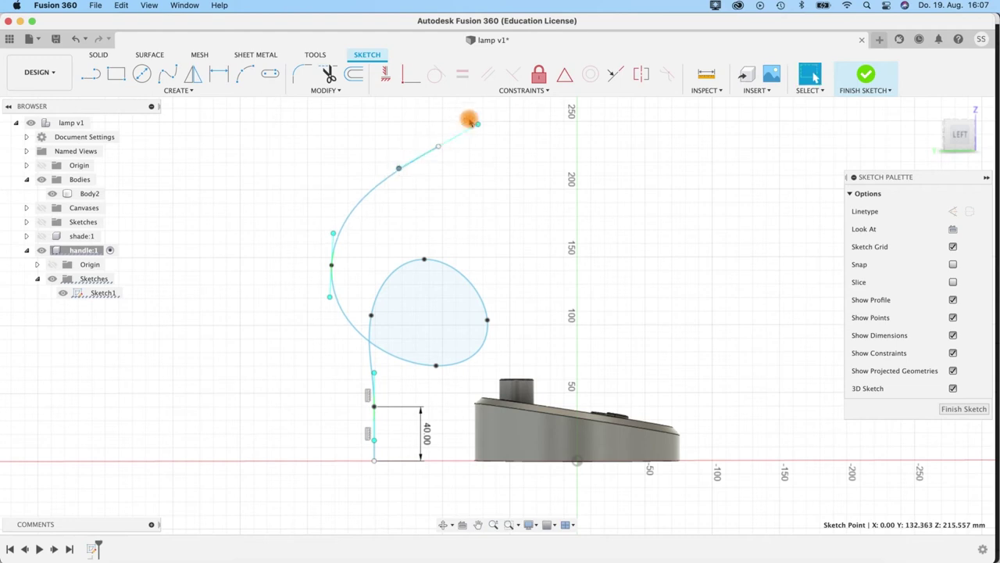
drag(400, 170, 404, 182)
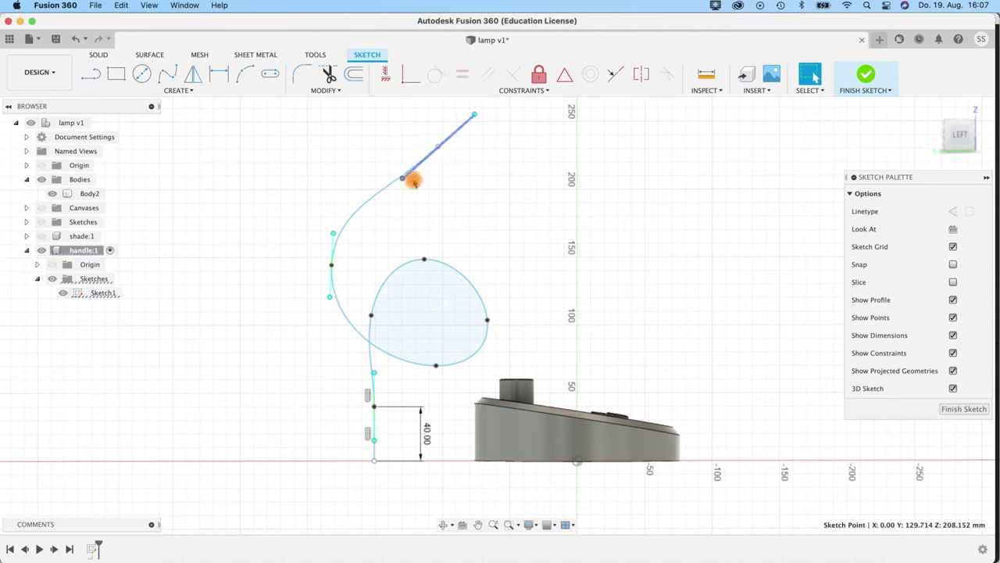
drag(401, 177, 439, 151)
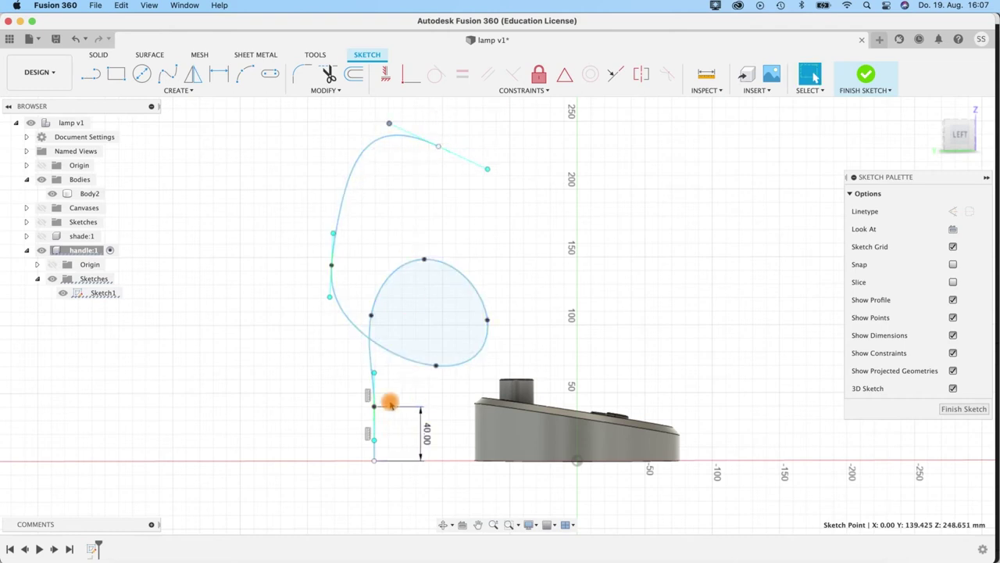
Step: Swing the tangent handle at the spline's free upper end to about Y 132, Z 200 mm so the curve flares upward
drag(400, 168, 398, 189)
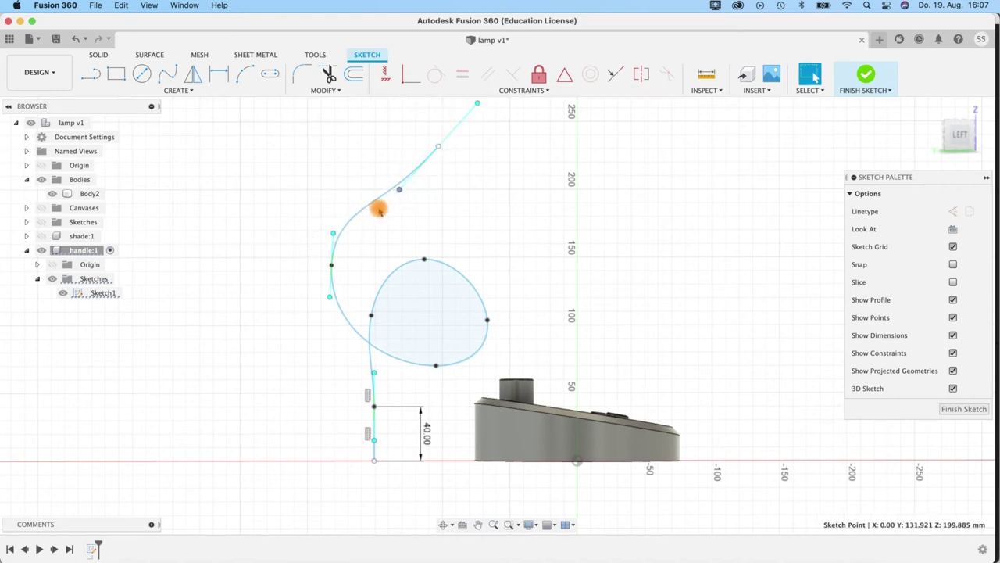
middle_drag(447, 171, 400, 249)
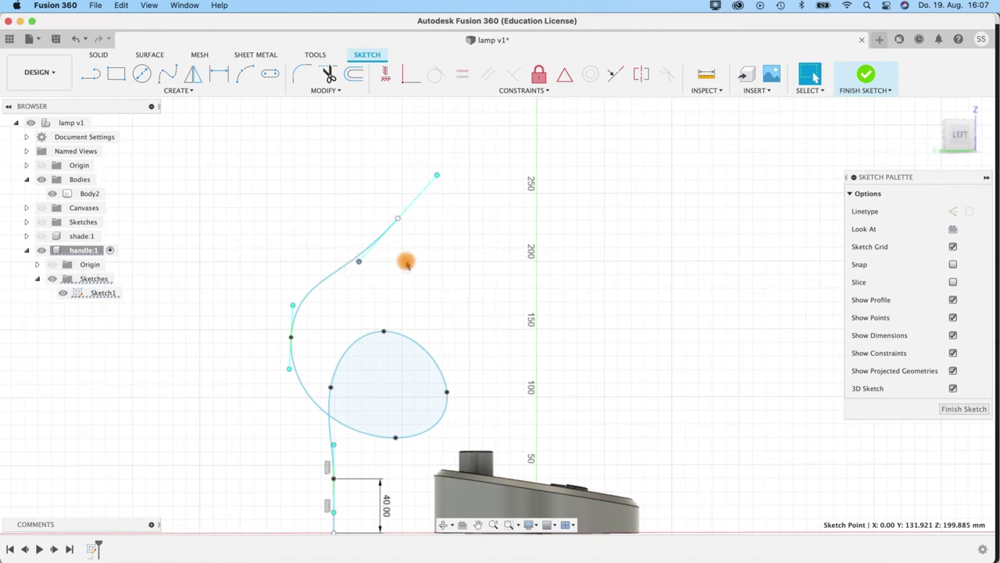
scroll(413, 239, down, 5)
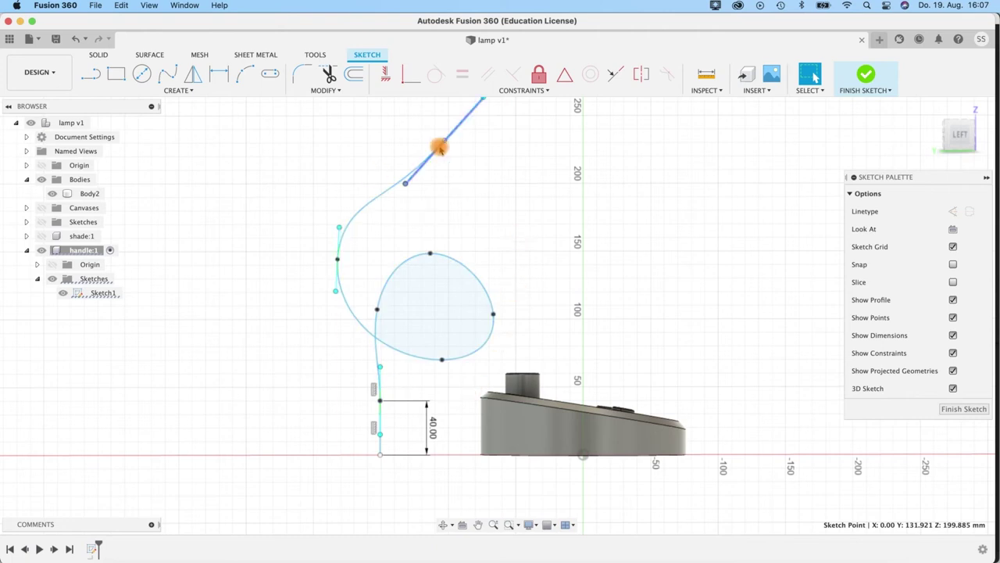
Step: Move the loop's lowest fit point about 27.4 mm along X and its fit point nearest the base about 29.1 mm along X
mouse_move(468, 237)
shift+middle_down()
mouse_move(408, 250)
mouse_move(453, 231)
mouse_move(408, 239)
mouse_move(430, 247)
mouse_move(404, 344)
shift+middle_up()
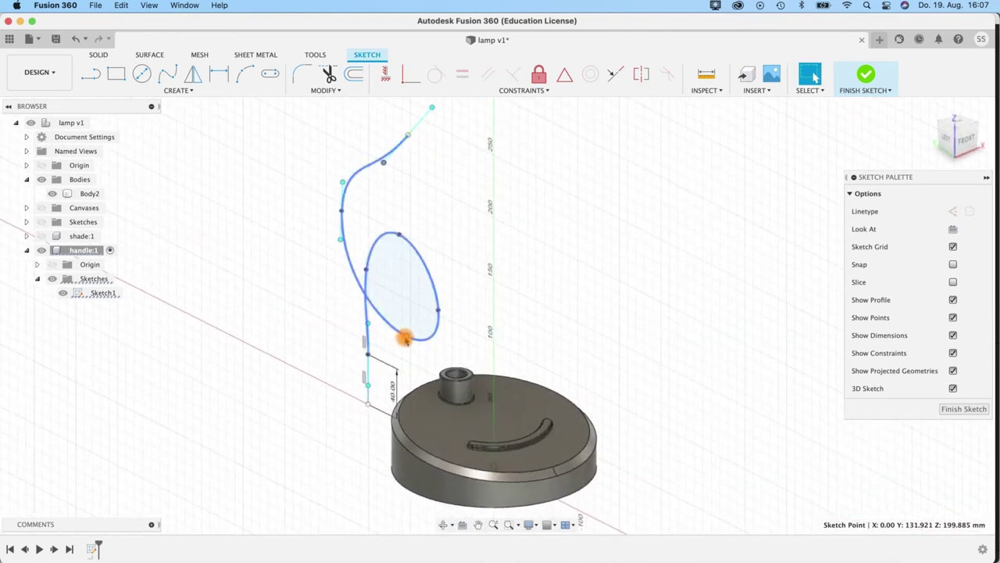
click(403, 337)
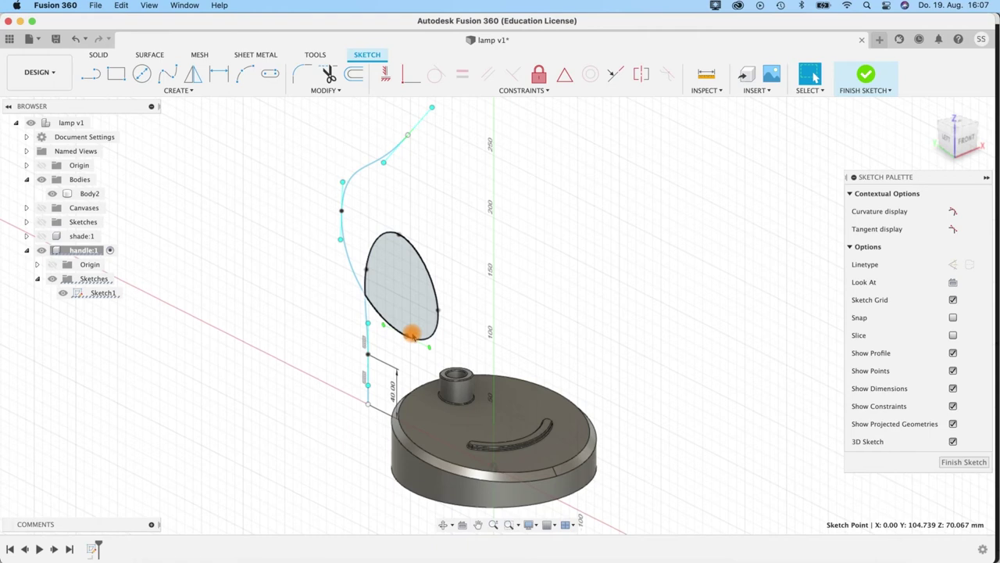
key(m)
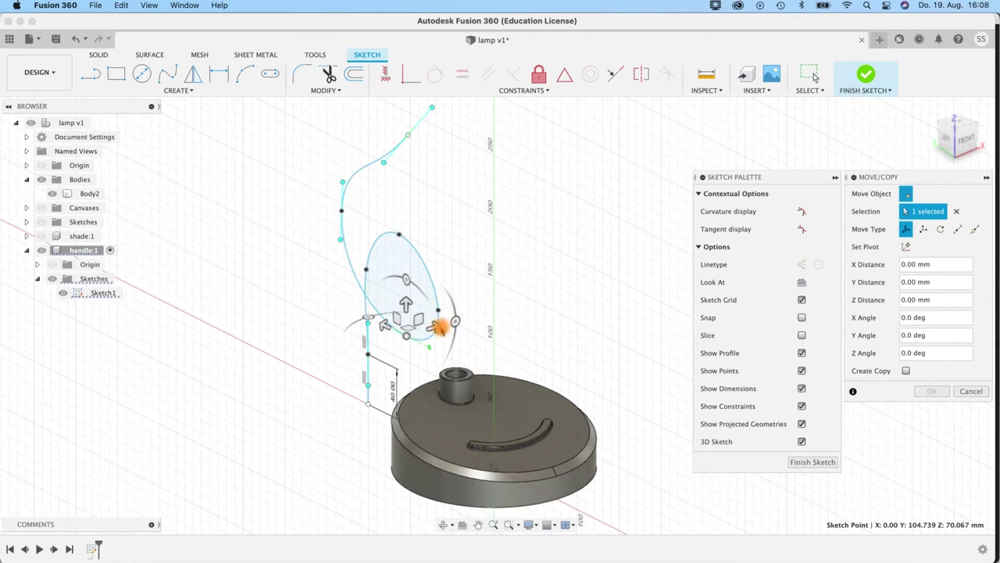
drag(456, 319, 464, 318)
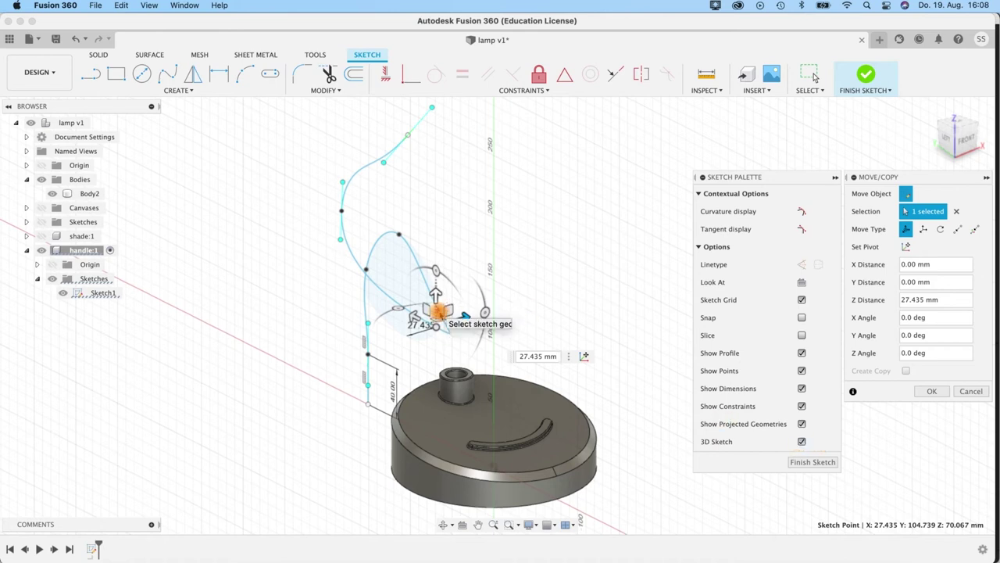
click(440, 312)
drag(471, 298, 509, 290)
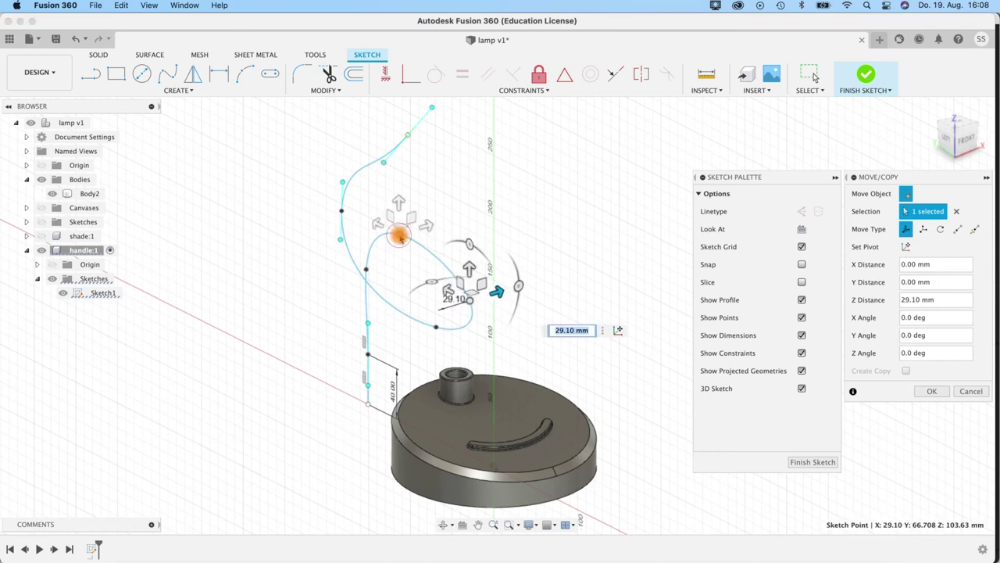
Step: Move the loop's topmost fit point about 5 mm along X
click(433, 228)
drag(430, 227, 444, 224)
shift+middle_drag(302, 335, 423, 329)
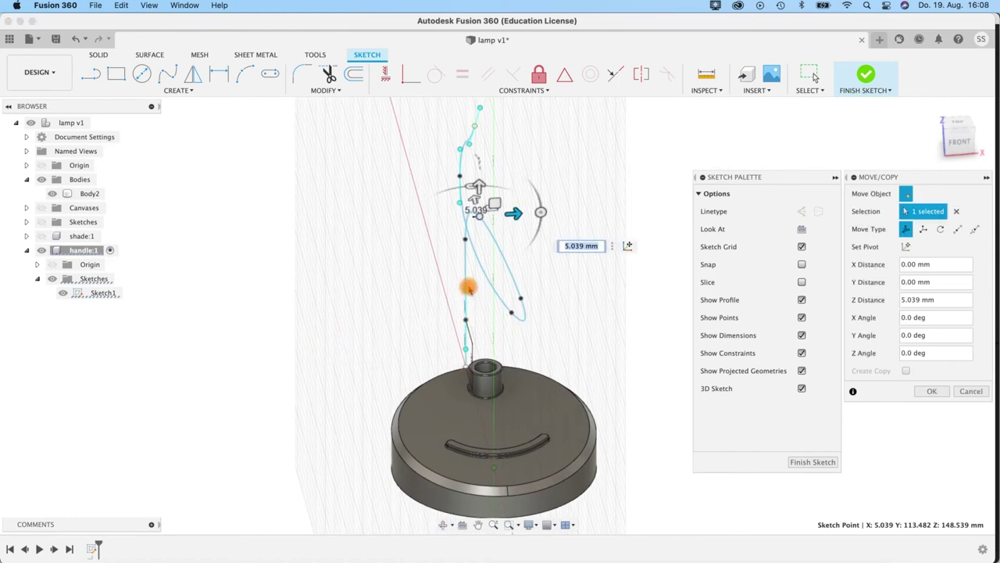
Step: Move the upper sweep's outer fit point and the spline's free upper end together about 35.2 mm along X
middle_drag(533, 161, 526, 196)
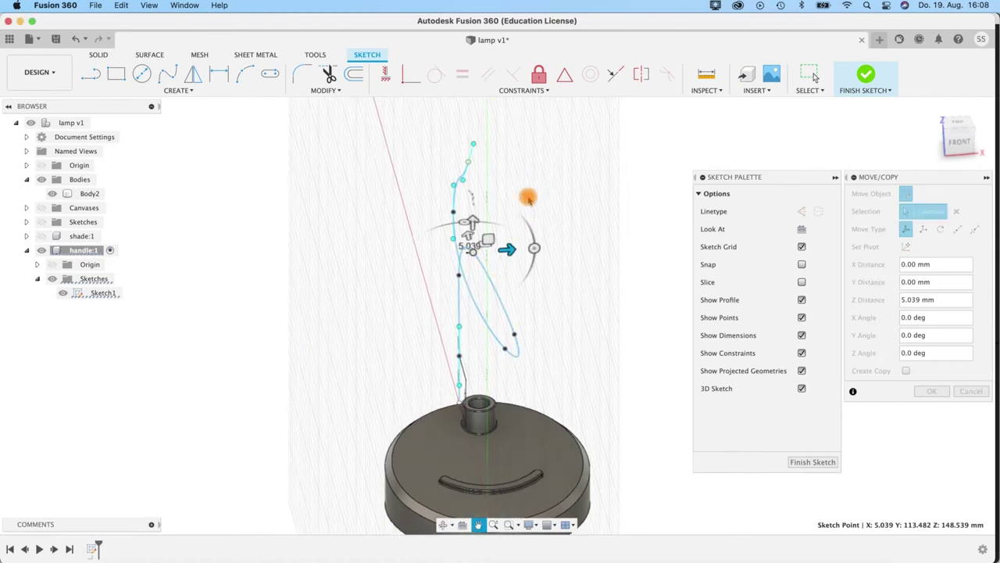
click(452, 212)
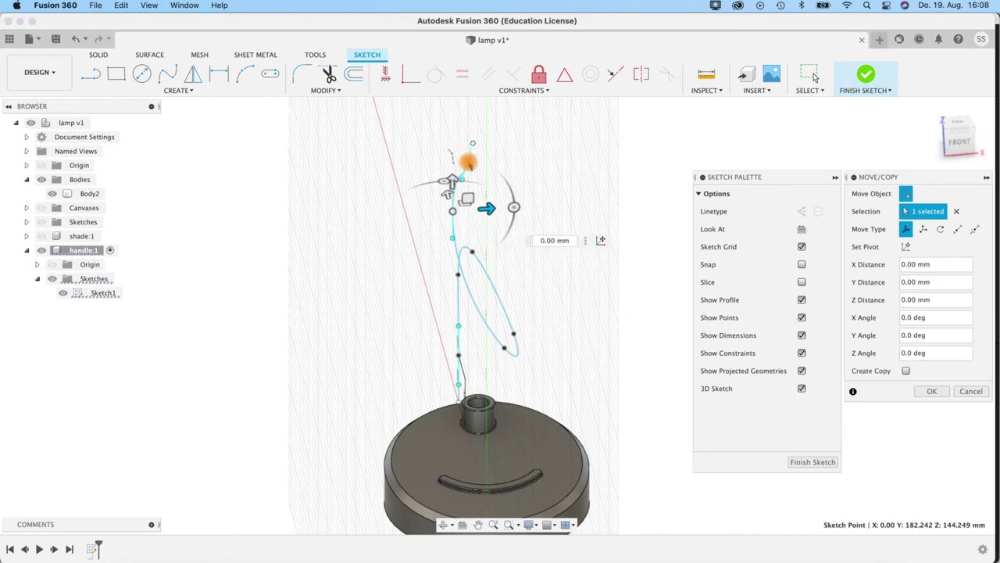
shift+click(469, 162)
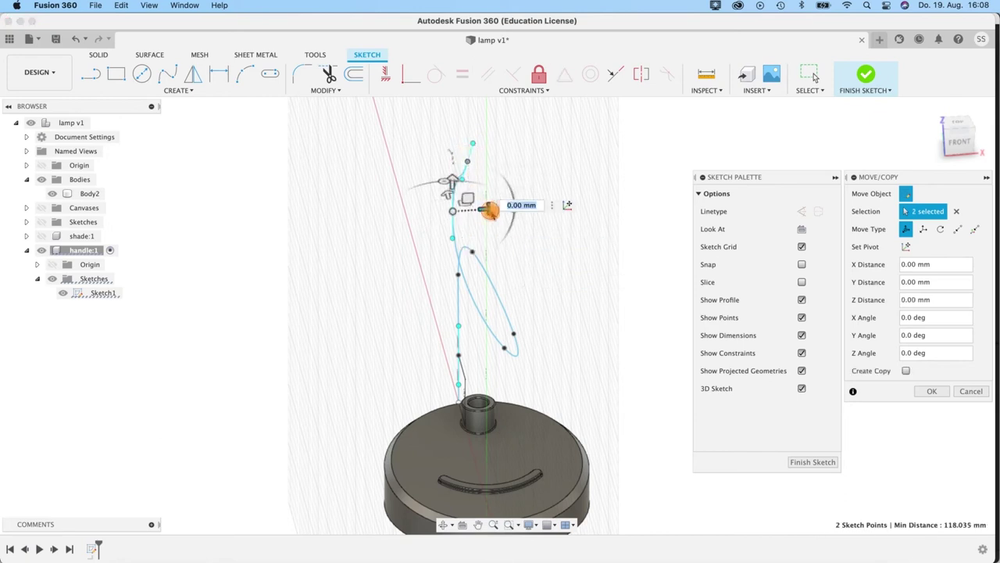
drag(500, 206, 536, 202)
Step: Shift the loop's topmost fit point further along X and the upper sweep's outer fit point another 15.2 mm or so along X
mouse_move(574, 323)
shift+middle_down()
mouse_move(579, 330)
mouse_move(565, 339)
mouse_move(500, 351)
shift+middle_up()
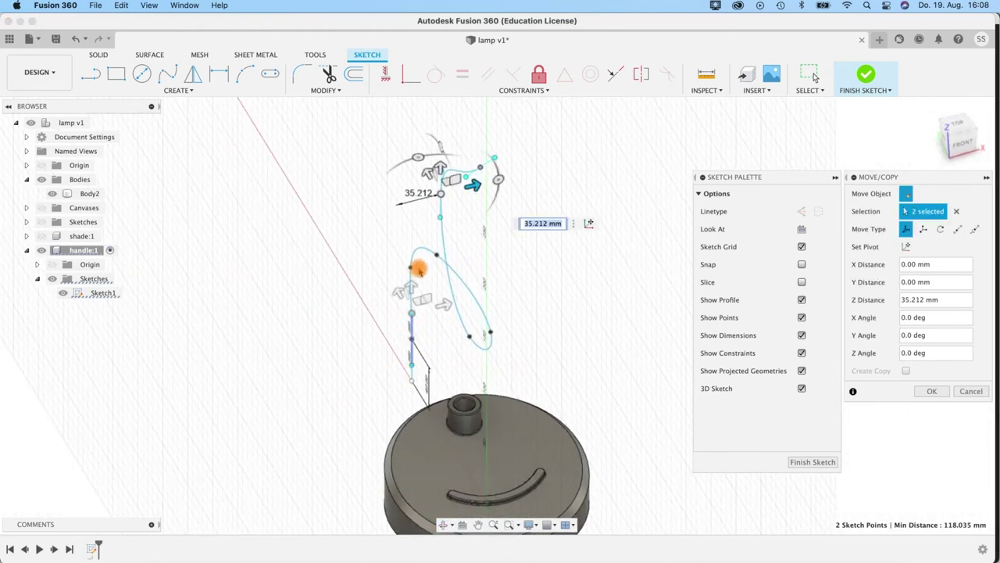
mouse_move(460, 297)
shift+middle_down()
mouse_move(480, 284)
mouse_move(626, 266)
shift+middle_up()
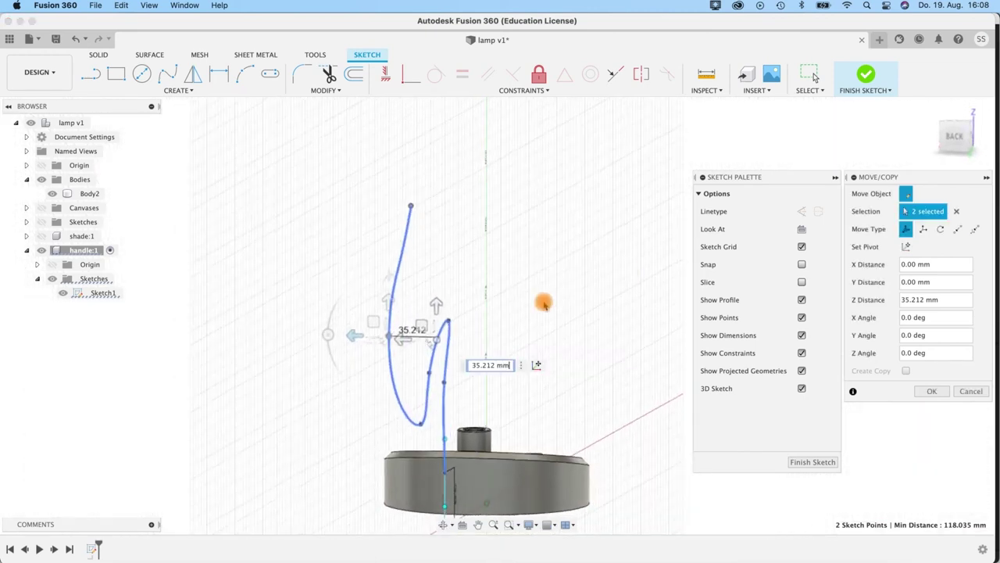
mouse_move(476, 261)
shift+middle_down()
mouse_move(451, 235)
mouse_move(460, 286)
mouse_move(438, 293)
shift+middle_up()
click(437, 291)
mouse_move(388, 292)
mouse_down()
mouse_move(381, 286)
mouse_move(397, 320)
mouse_move(336, 313)
mouse_up()
click(359, 314)
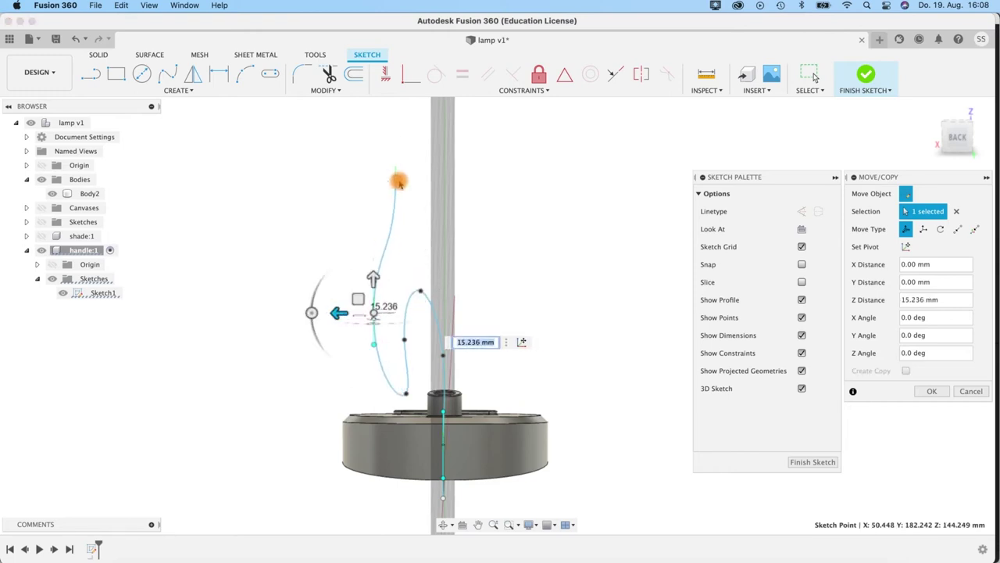
Step: Move the spline's free upper end about 9.6 mm back along negative X
click(396, 179)
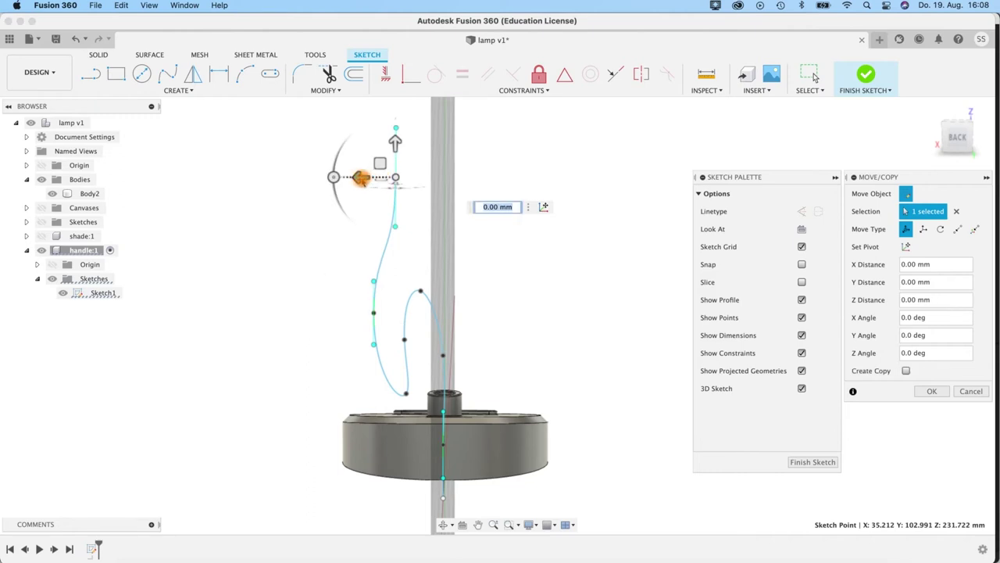
drag(360, 178, 372, 180)
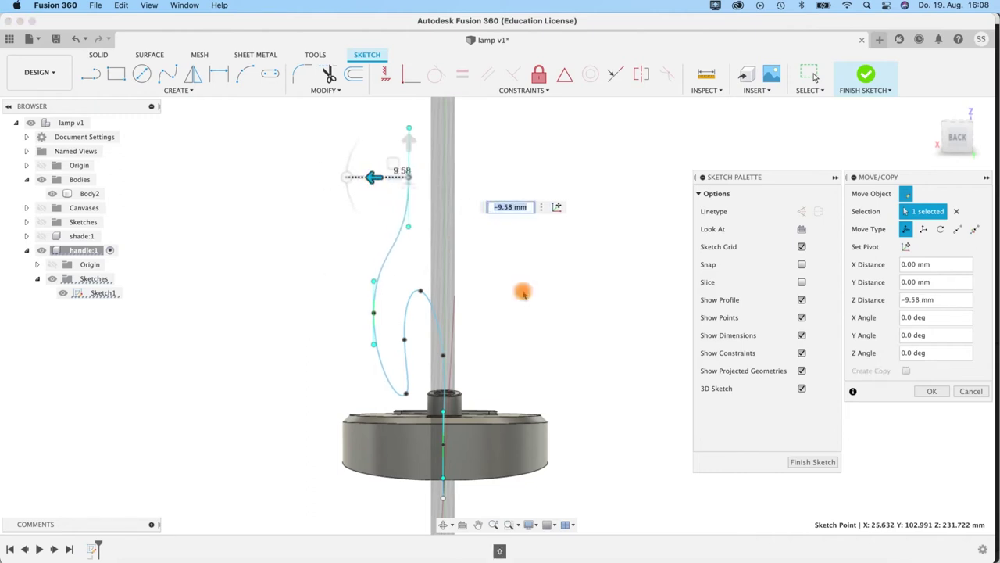
mouse_move(456, 316)
shift+middle_down()
mouse_move(384, 311)
mouse_move(430, 306)
mouse_move(440, 323)
mouse_move(478, 321)
mouse_move(346, 279)
shift+middle_up()
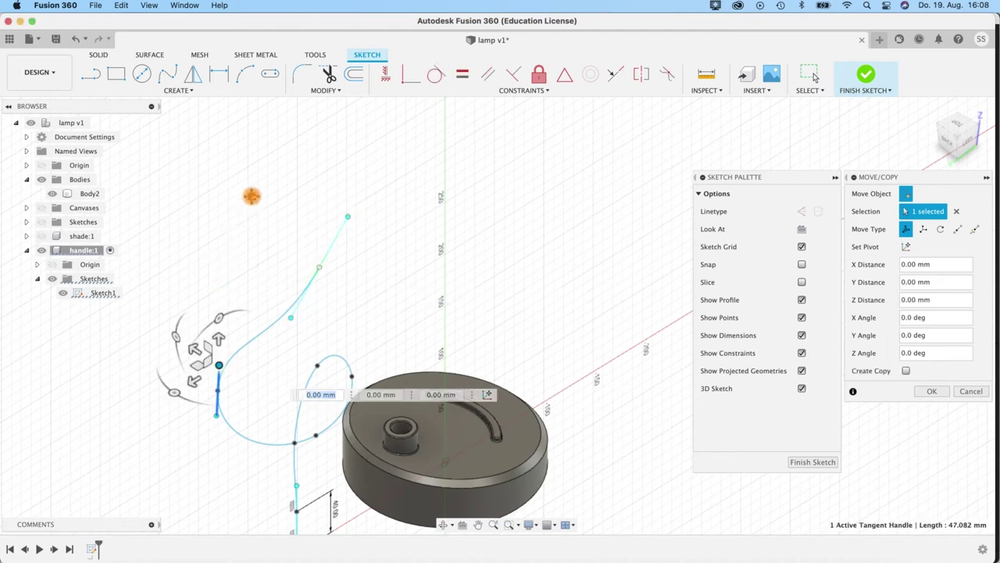
Step: Raise the upper end of the outer fit point's tangent handle about 8.5 mm and shift its lower end about 6.8 mm along negative X
middle_drag(251, 196, 289, 120)
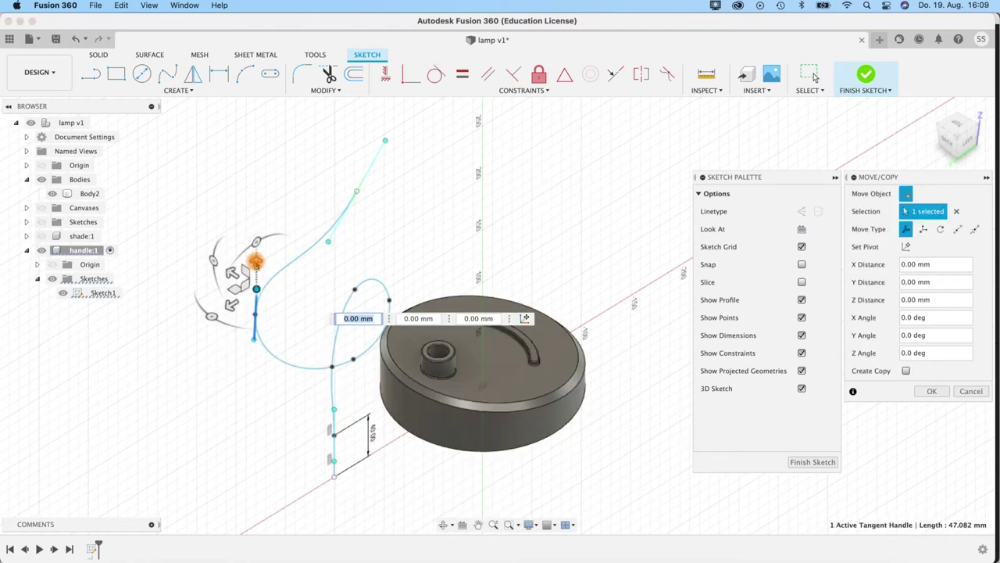
drag(257, 246, 259, 305)
click(254, 333)
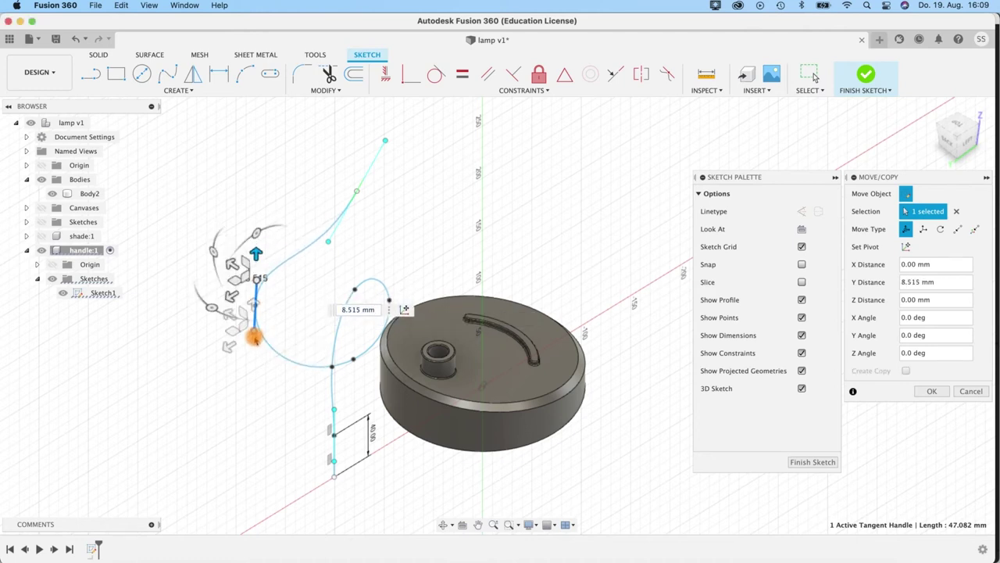
mouse_move(234, 316)
mouse_down()
mouse_move(230, 330)
mouse_move(216, 305)
mouse_move(236, 316)
mouse_up()
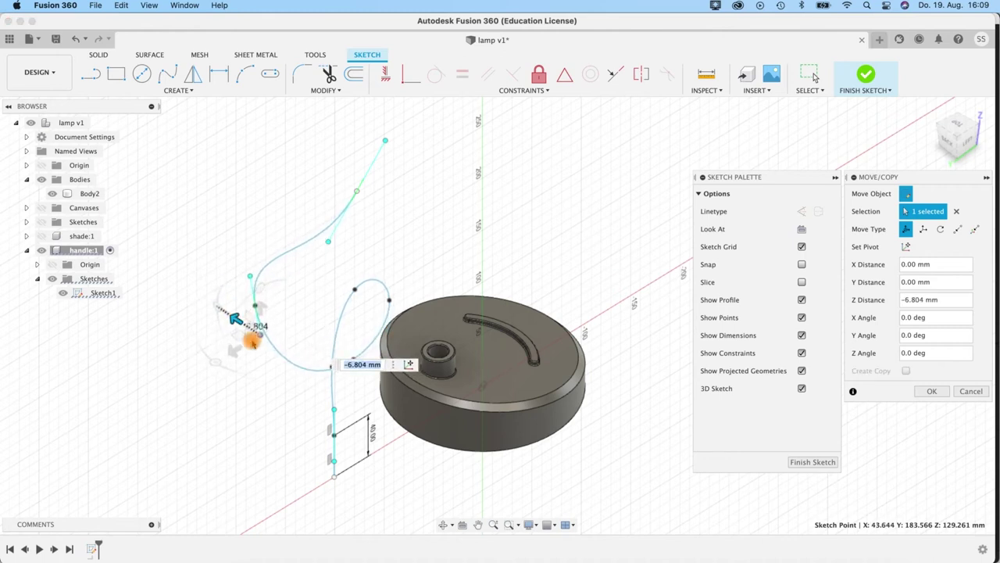
Step: Move the upper end of the outer fit point's tangent handle about 8.3 mm along negative X
mouse_move(303, 374)
shift+middle_down()
mouse_move(322, 360)
mouse_move(226, 373)
mouse_move(238, 348)
mouse_move(331, 350)
mouse_move(322, 346)
mouse_move(364, 252)
shift+middle_up()
click(439, 210)
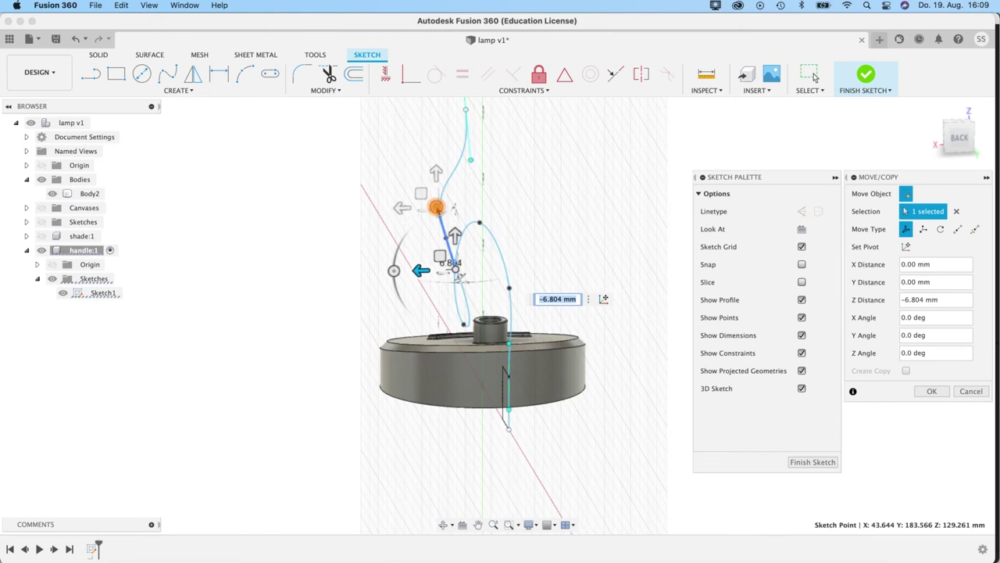
drag(402, 207, 412, 207)
mouse_move(467, 270)
shift+middle_down()
mouse_move(330, 279)
mouse_move(335, 297)
shift+middle_up()
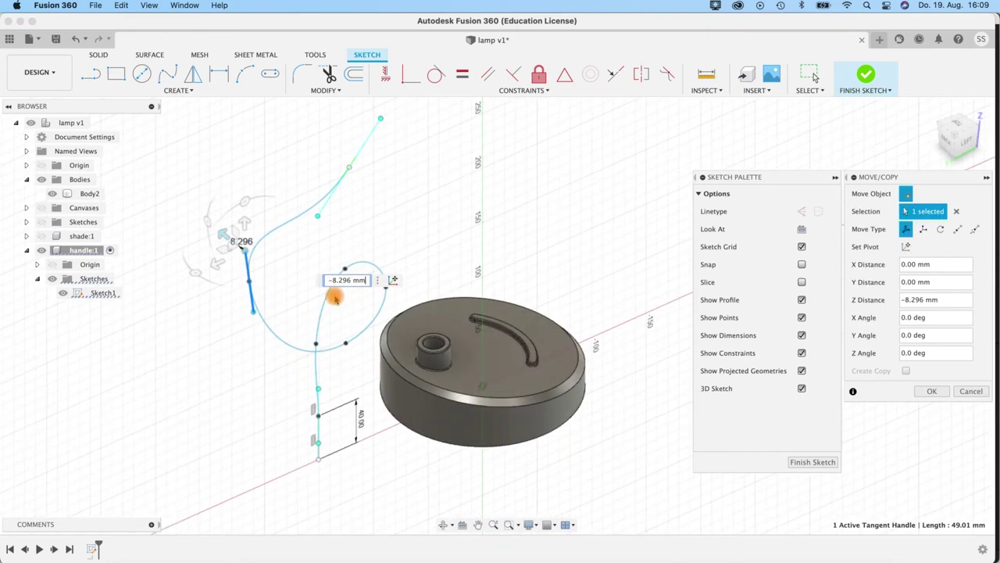
Step: Move the lower end of the outer fit point's tangent handle about 6.6 mm along positive X, and finish the sketch
scroll(334, 297, up, 3)
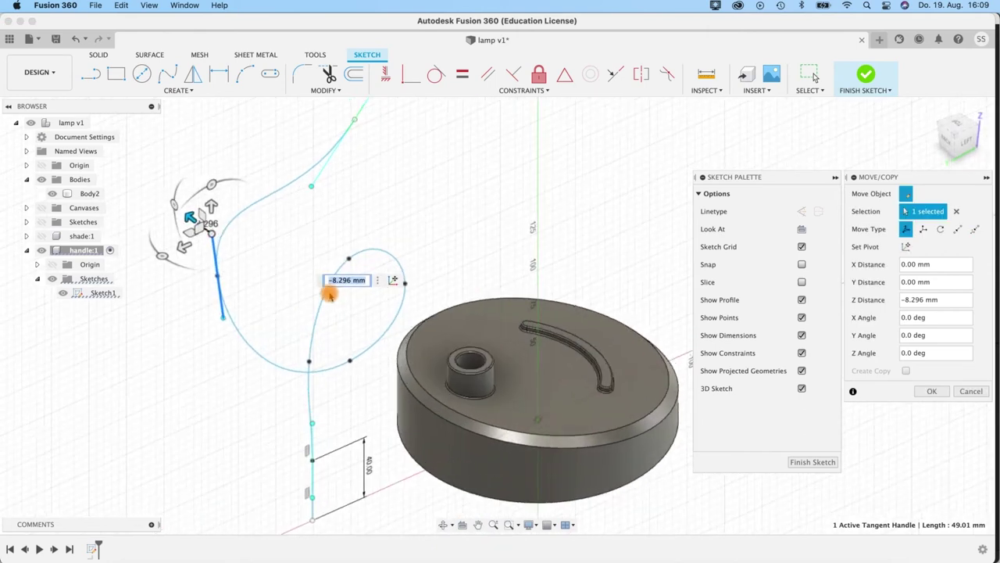
click(222, 319)
drag(200, 301, 192, 299)
mouse_move(248, 391)
shift+middle_down()
mouse_move(268, 385)
mouse_move(257, 373)
mouse_move(121, 361)
mouse_move(69, 346)
mouse_move(214, 339)
mouse_move(248, 345)
mouse_move(232, 357)
mouse_move(266, 375)
mouse_move(451, 235)
mouse_move(375, 223)
shift+middle_up()
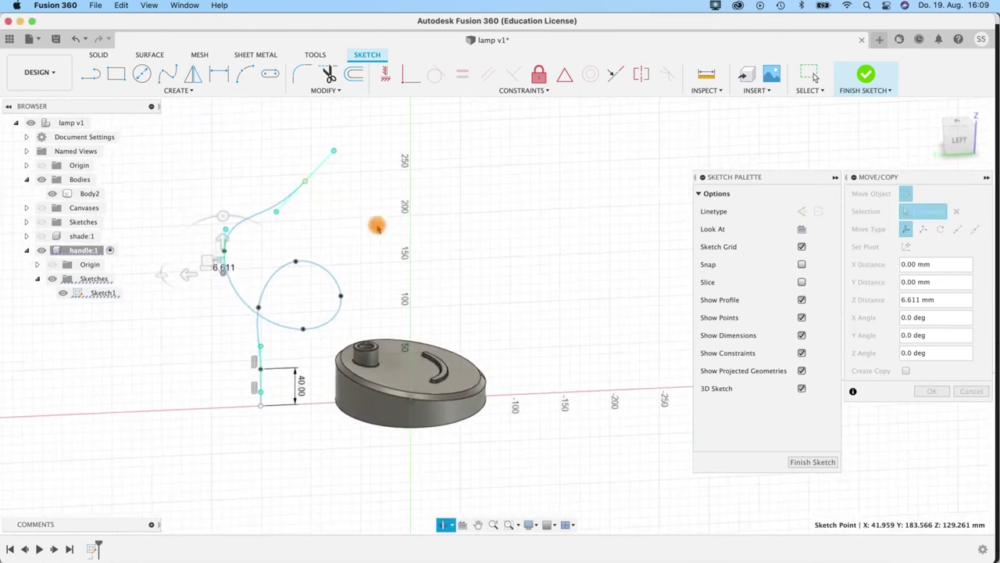
mouse_move(457, 212)
shift+middle_down()
mouse_move(442, 224)
mouse_move(398, 224)
mouse_move(453, 225)
shift+middle_up()
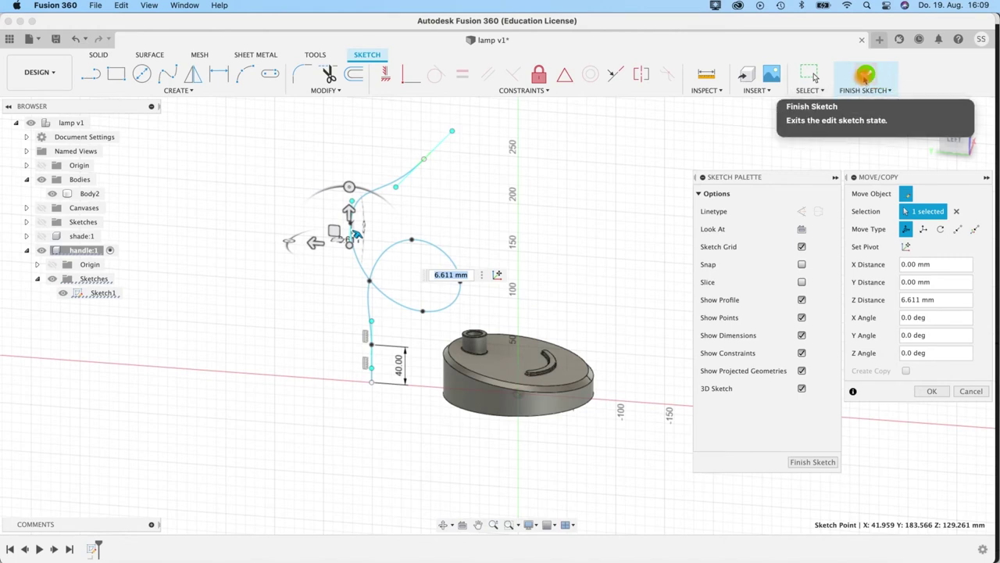
click(865, 75)
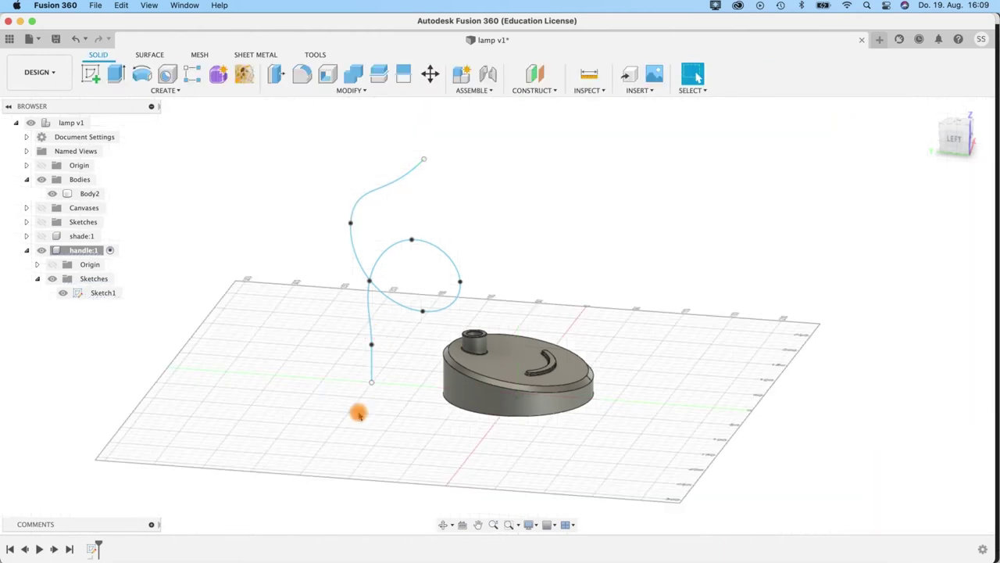
Step: Create a circular pipe along the full handle spline with a 12 mm section size as a new body
mouse_move(359, 415)
shift+middle_down()
mouse_move(442, 406)
mouse_move(391, 419)
shift+middle_up()
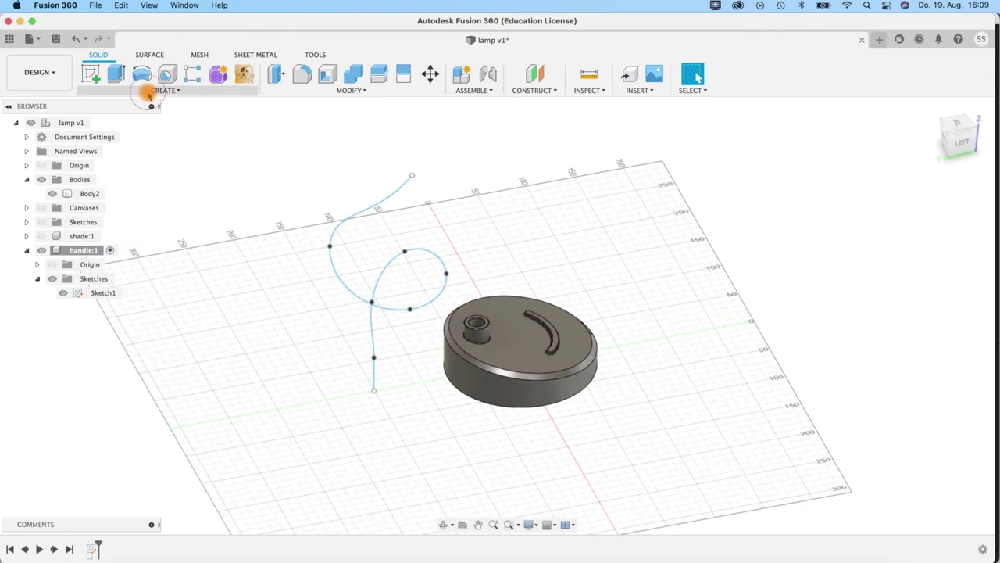
click(156, 91)
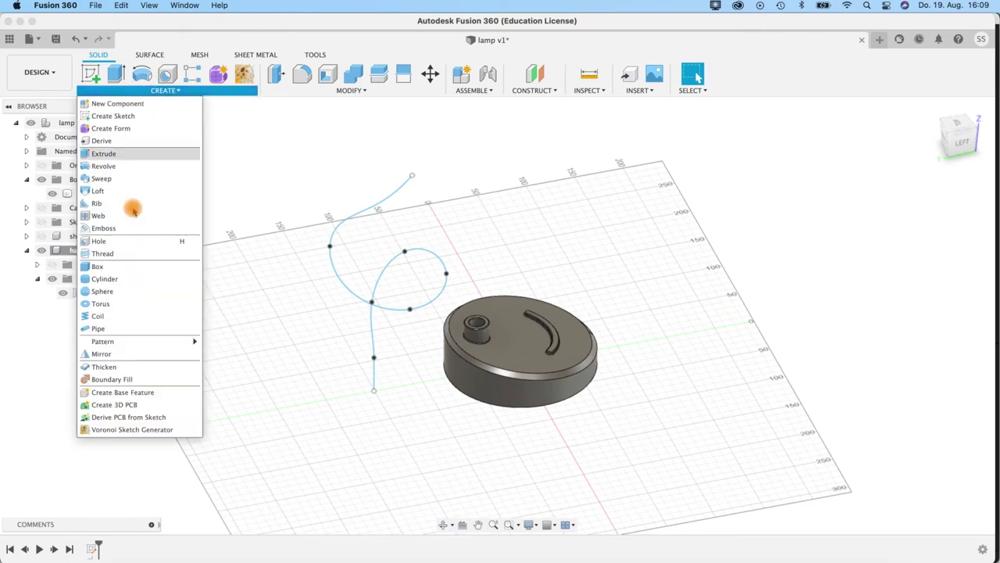
click(100, 328)
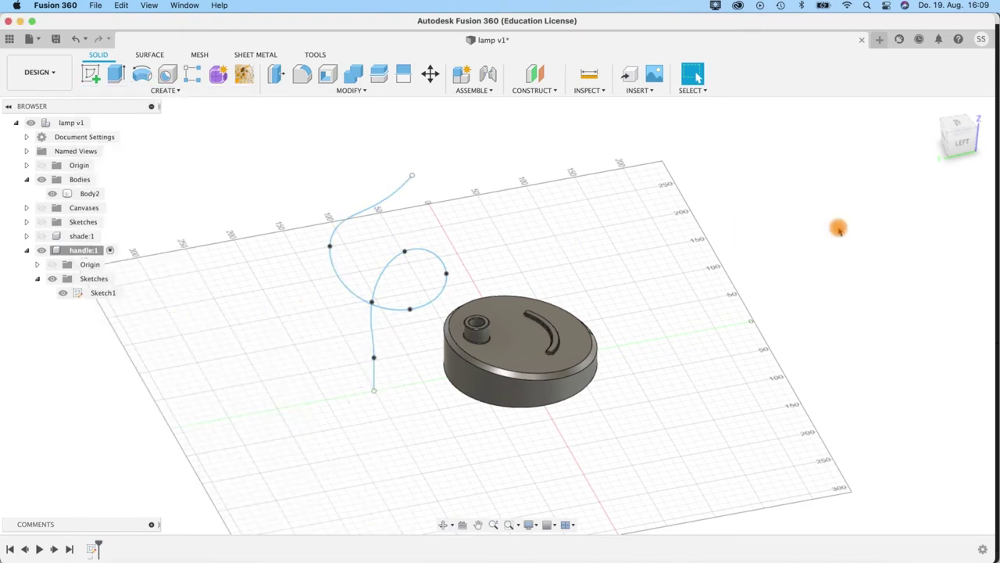
click(331, 267)
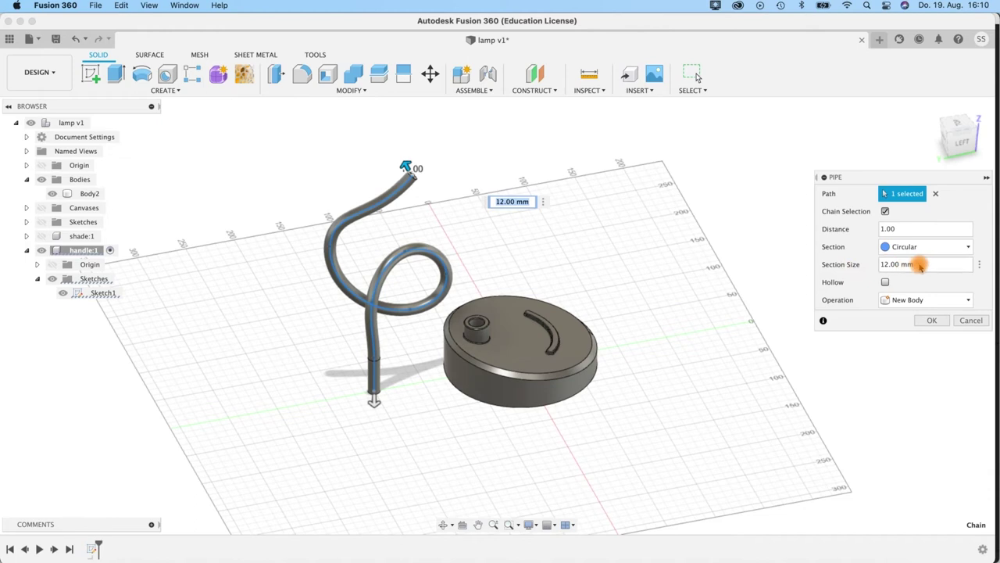
click(884, 264)
click(889, 264)
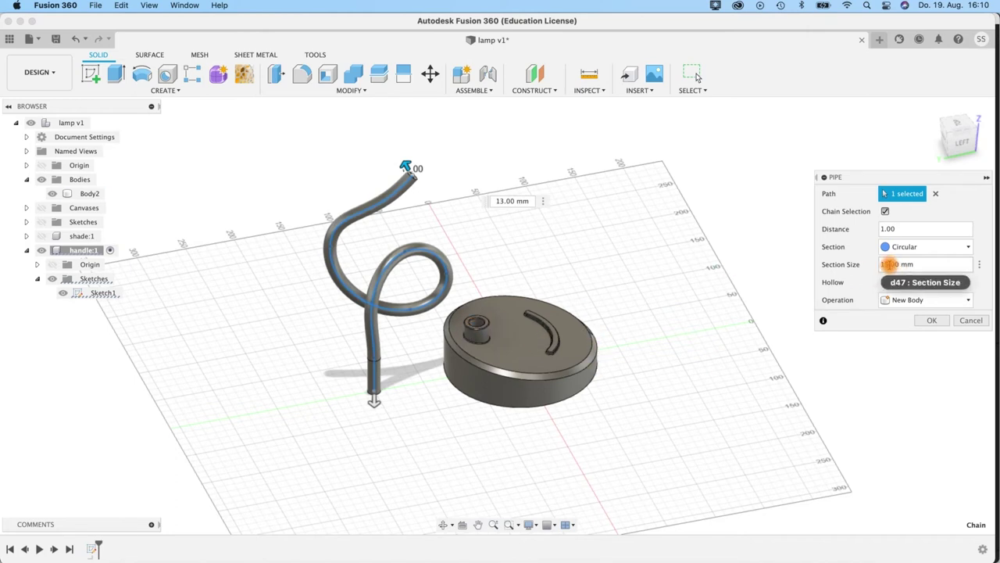
text(2)
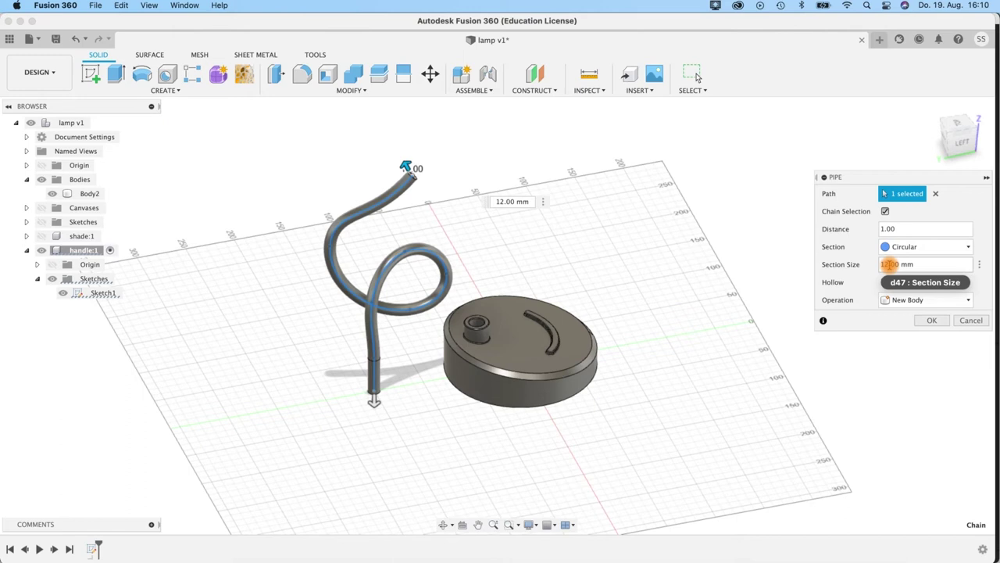
scroll(336, 410, up, 3)
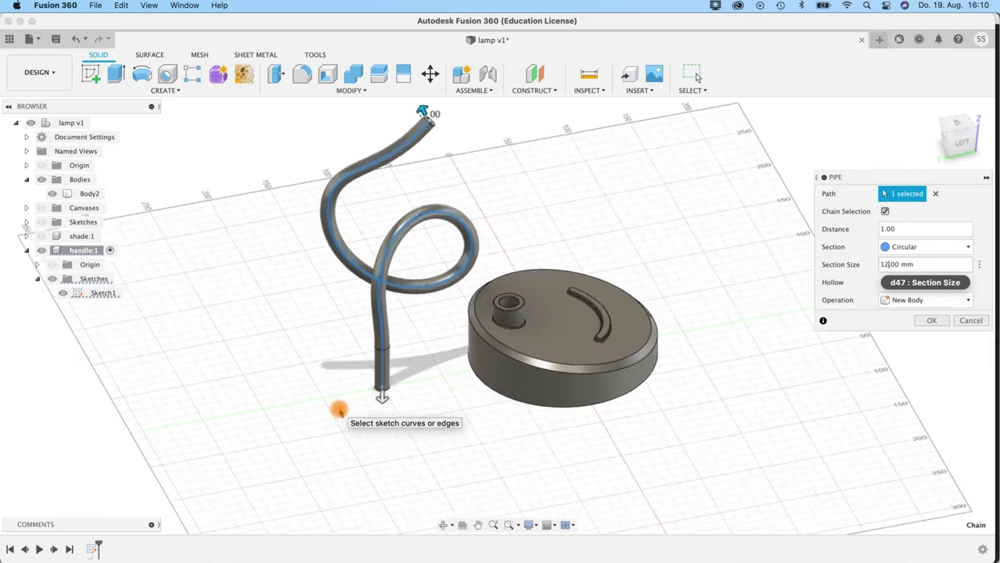
mouse_move(409, 390)
middle_down()
mouse_move(362, 445)
mouse_move(351, 398)
mouse_move(390, 357)
mouse_move(390, 370)
mouse_move(352, 386)
mouse_move(415, 347)
mouse_move(401, 371)
mouse_move(400, 422)
mouse_move(505, 356)
mouse_move(421, 373)
mouse_move(367, 367)
mouse_move(400, 376)
middle_up()
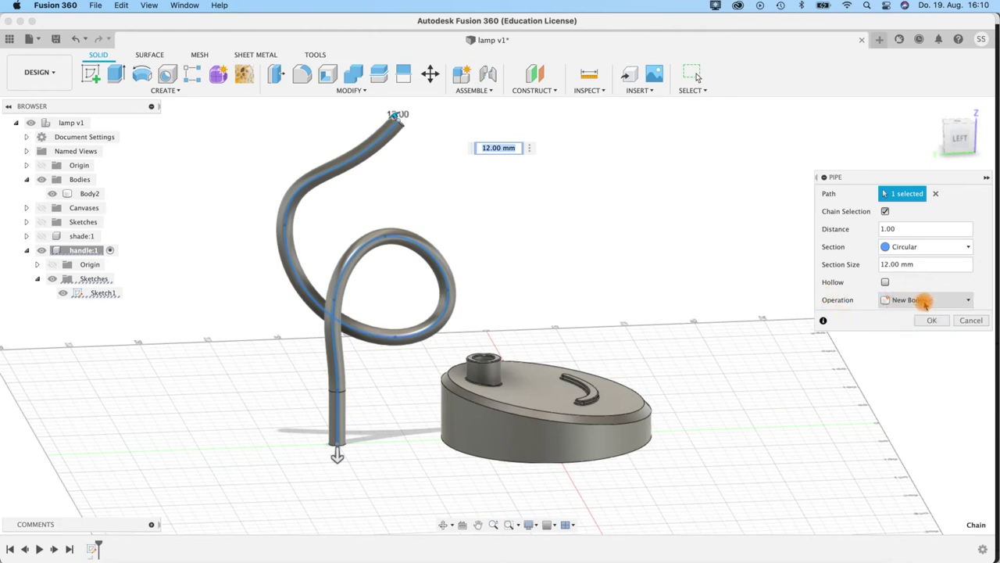
click(937, 321)
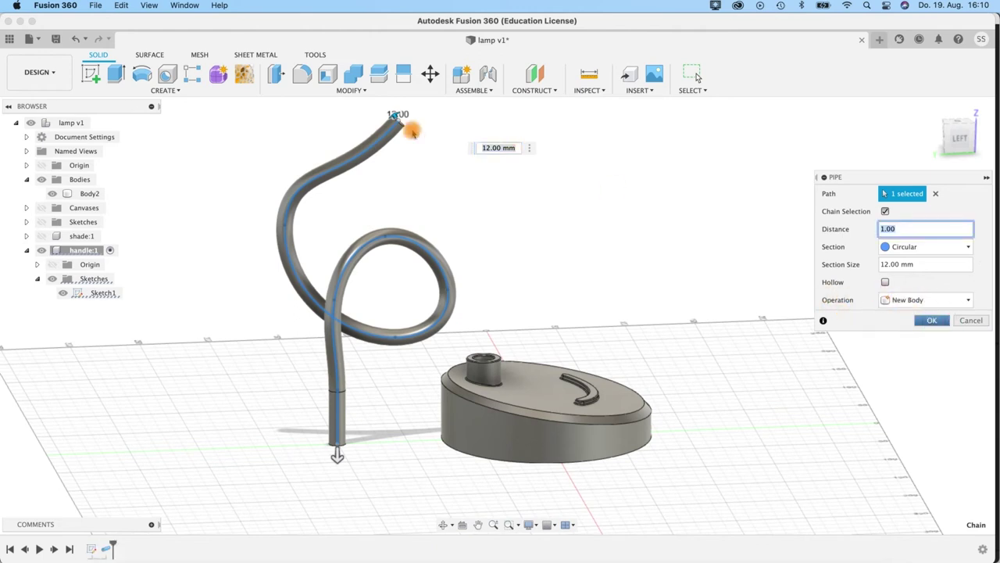
key(Return)
shift+middle_drag(556, 261, 146, 292)
click(96, 309)
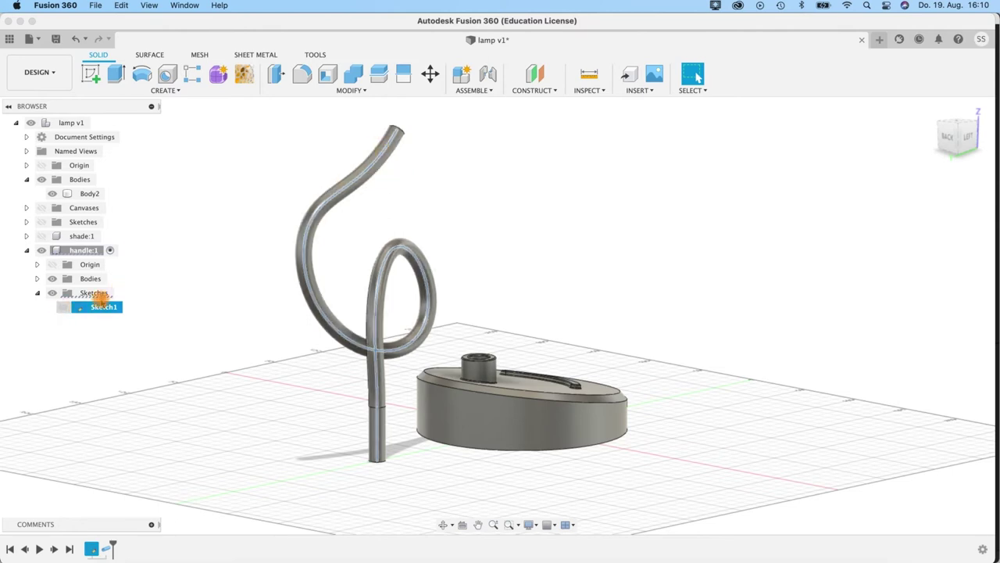
shift+middle_drag(480, 211, 480, 251)
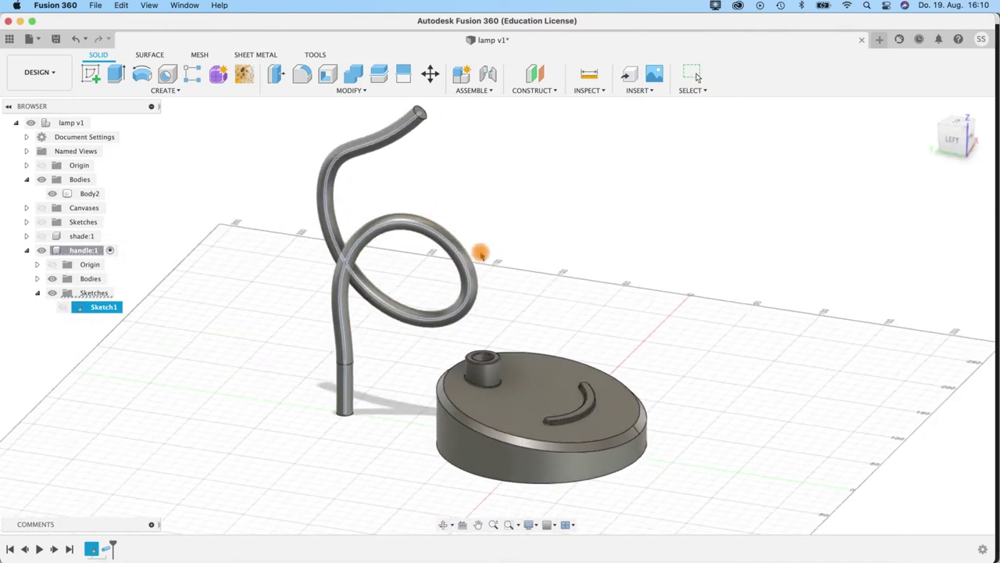
shift+middle_drag(607, 319, 623, 345)
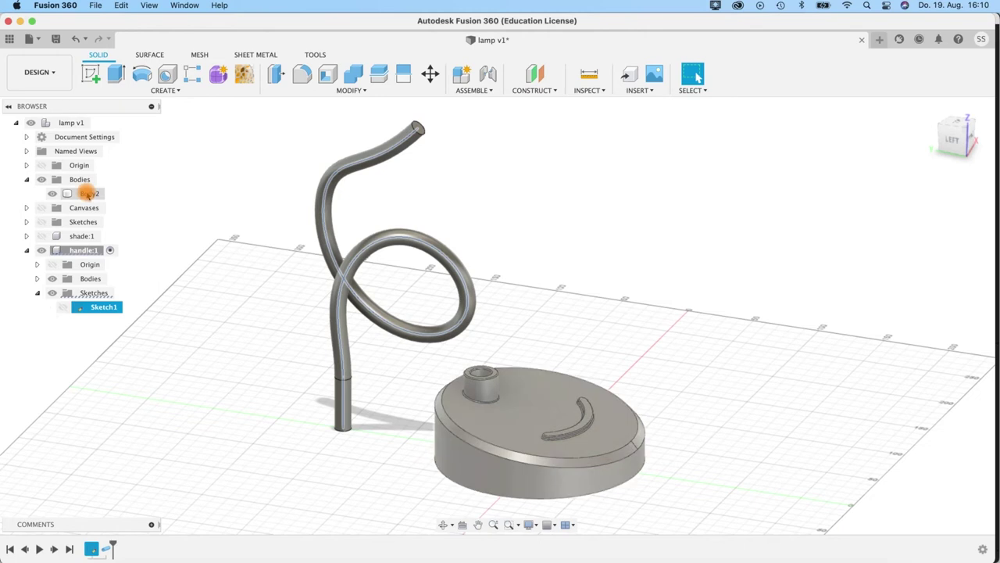
Step: Convert the lamp's base body, Body2, into its own component
click(88, 195)
click(42, 236)
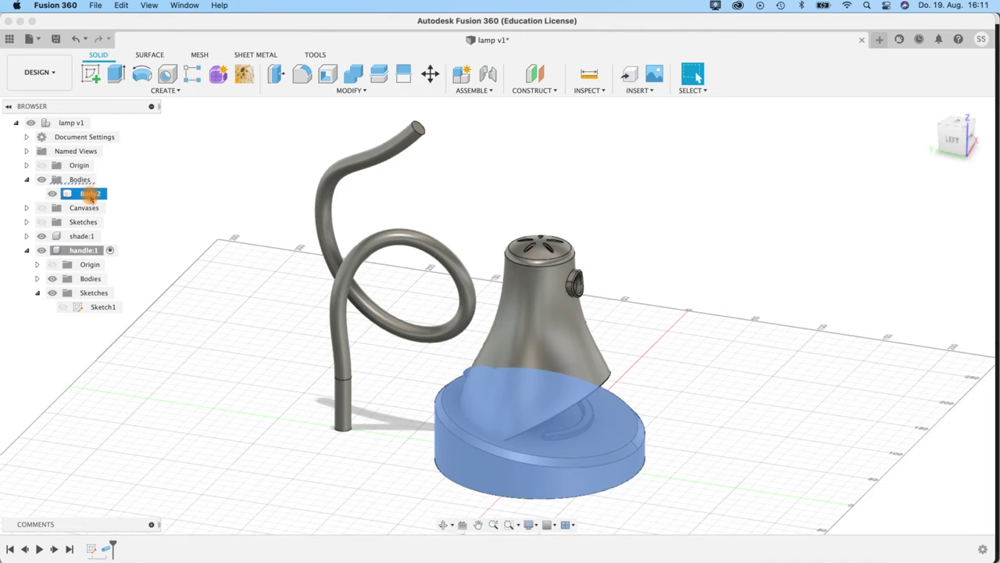
click(41, 236)
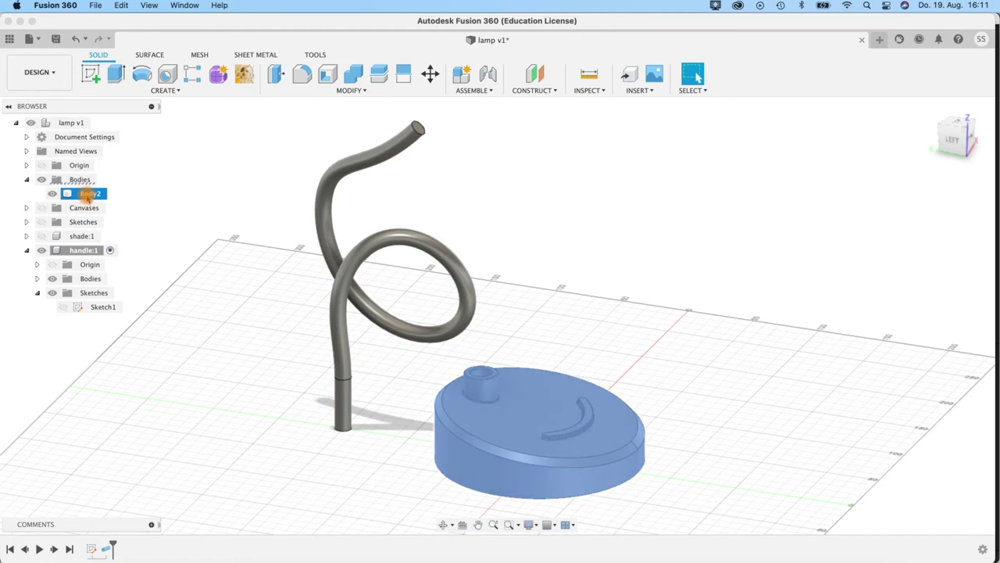
right_click(87, 198)
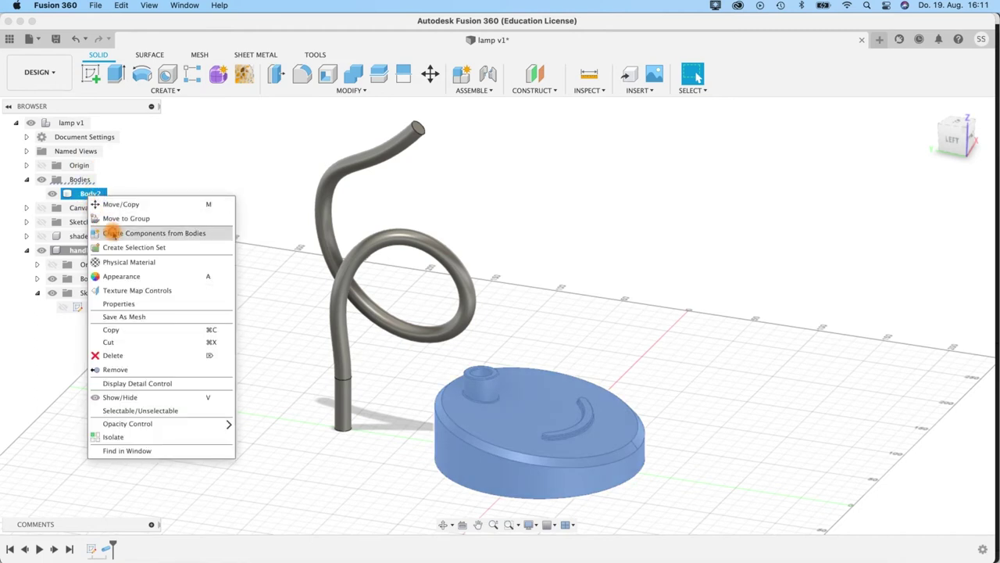
click(113, 233)
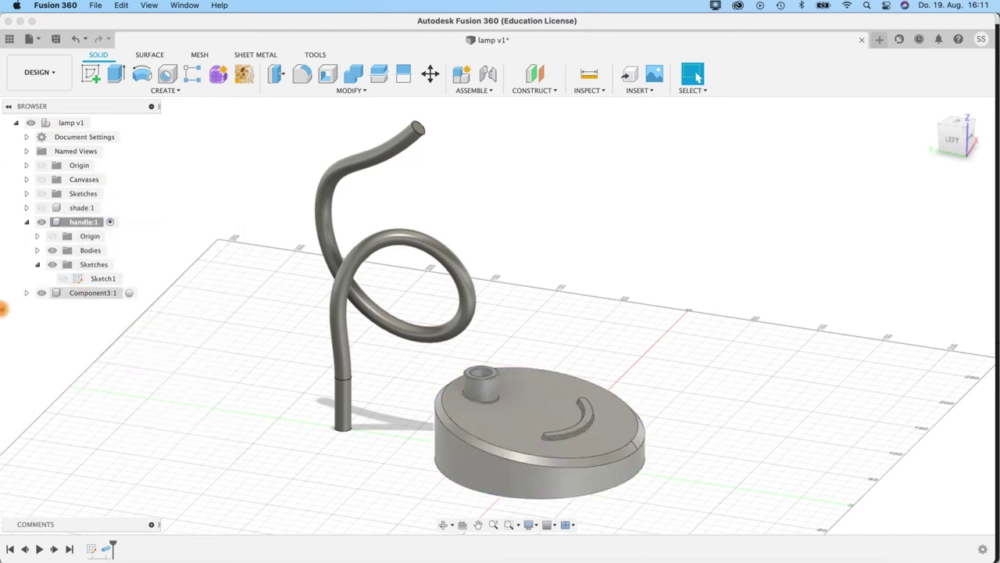
Step: Rename the component made from the lamp's base body as base and expand its list of bodies
click(26, 292)
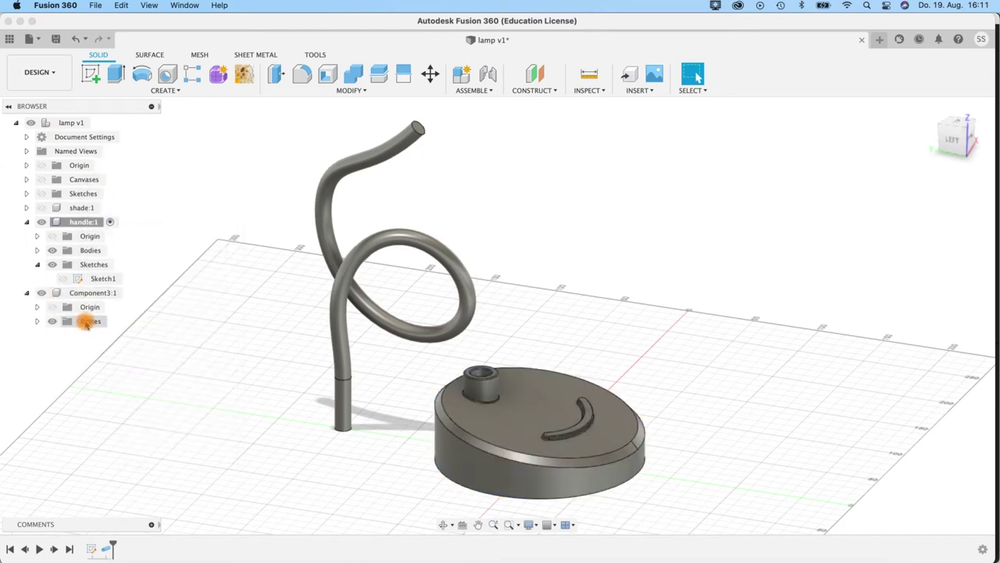
click(95, 293)
double_click(102, 293)
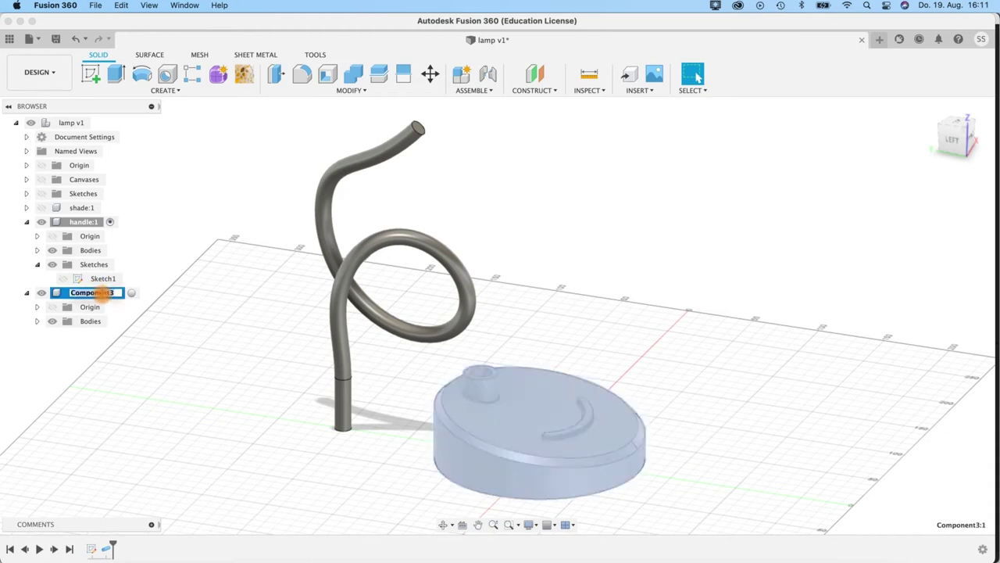
text(base)
key(Return)
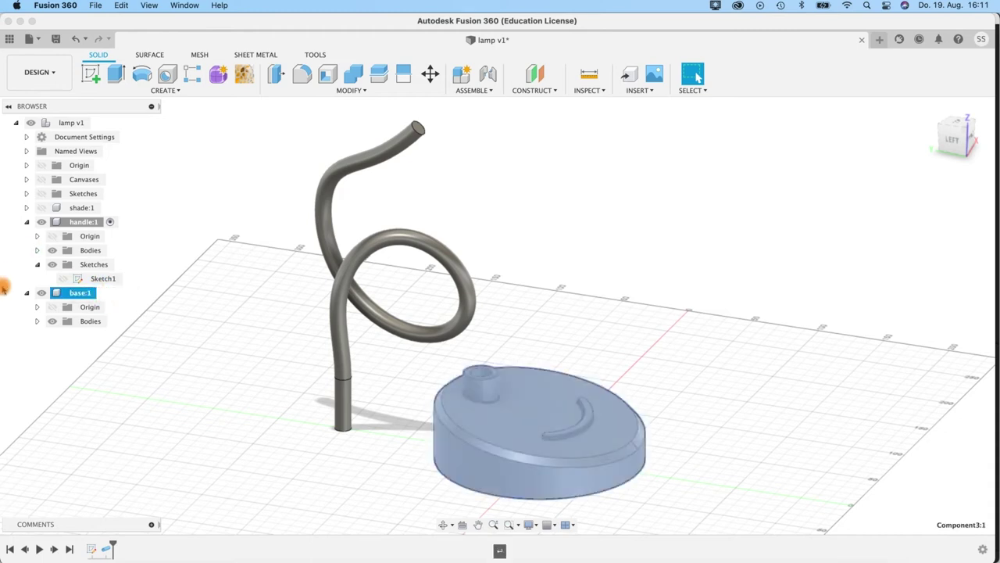
click(37, 321)
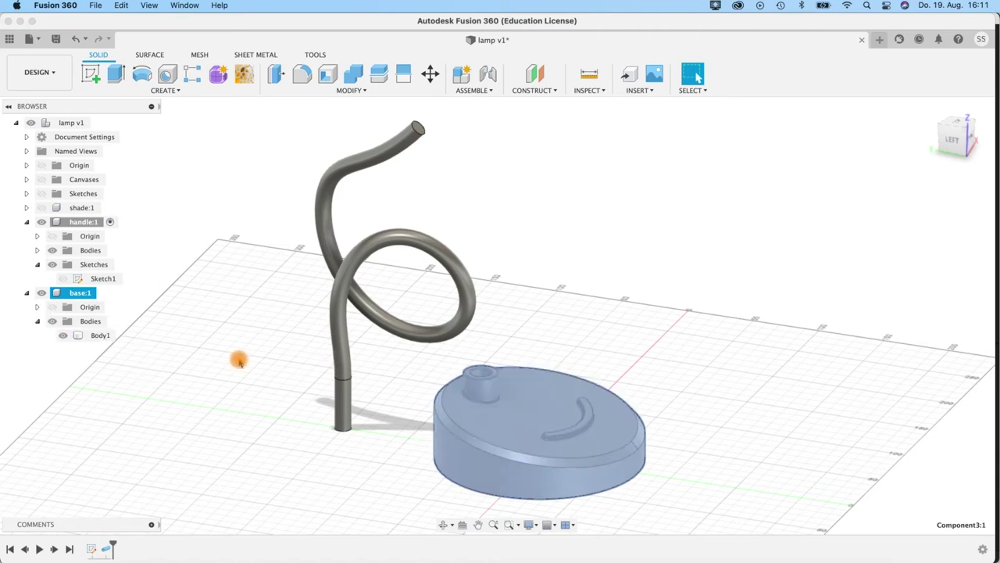
Step: Activate the base component and ground it so it is fixed in place
click(101, 293)
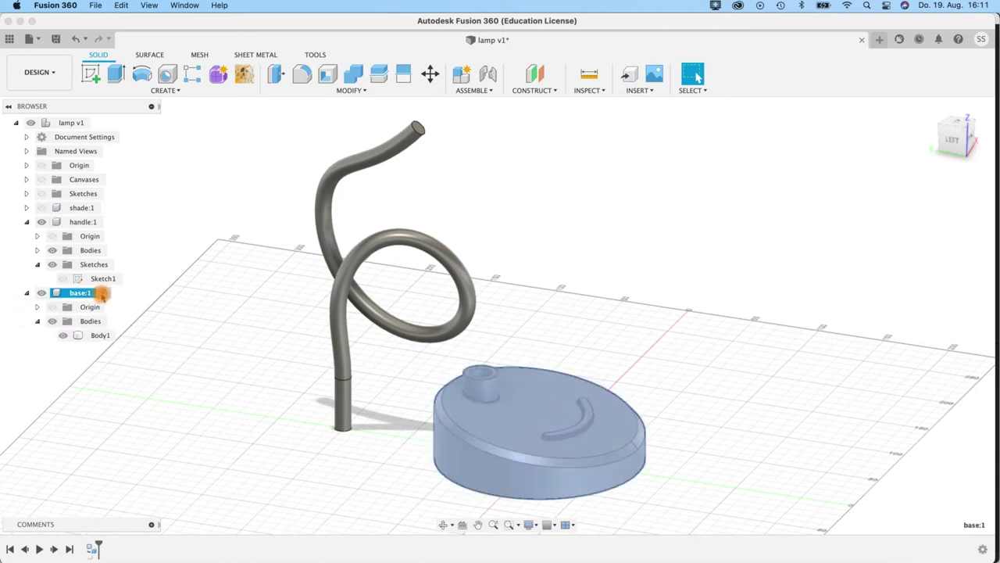
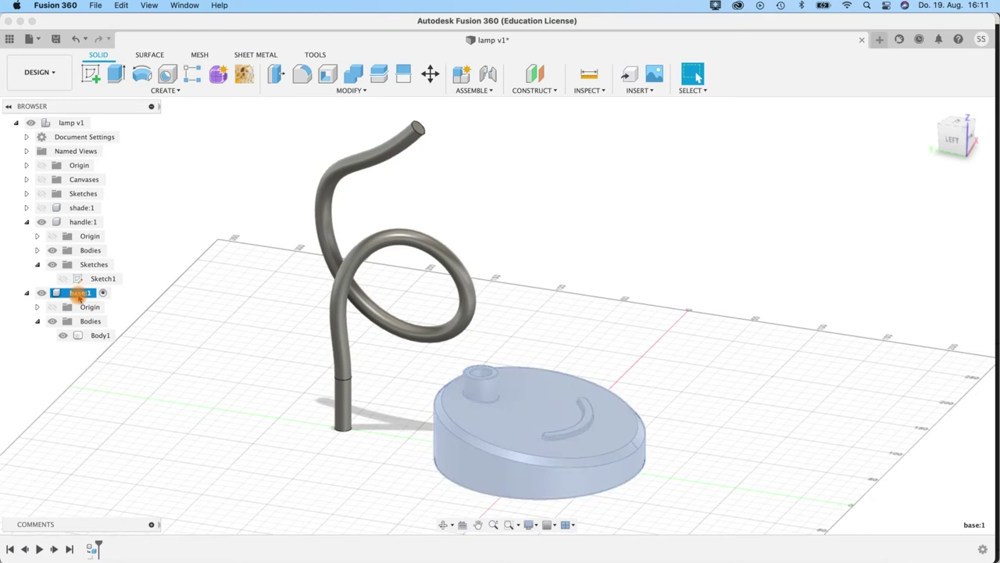
click(78, 294)
right_click(78, 294)
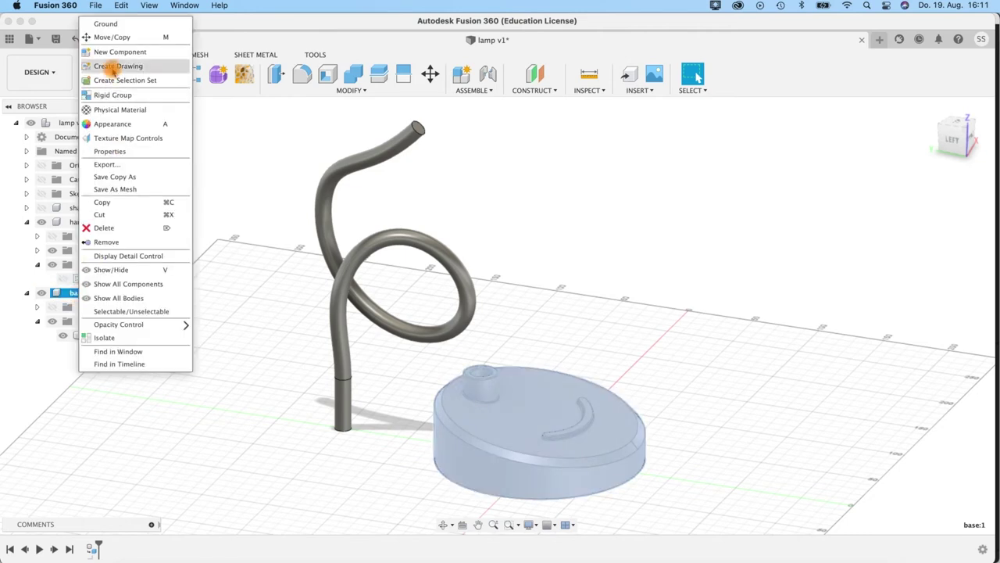
click(97, 24)
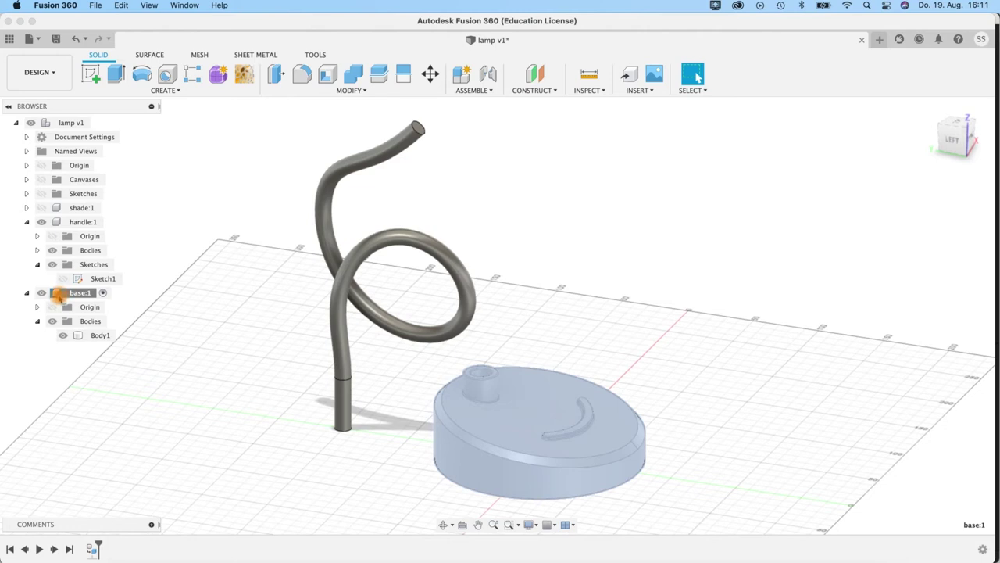
click(59, 295)
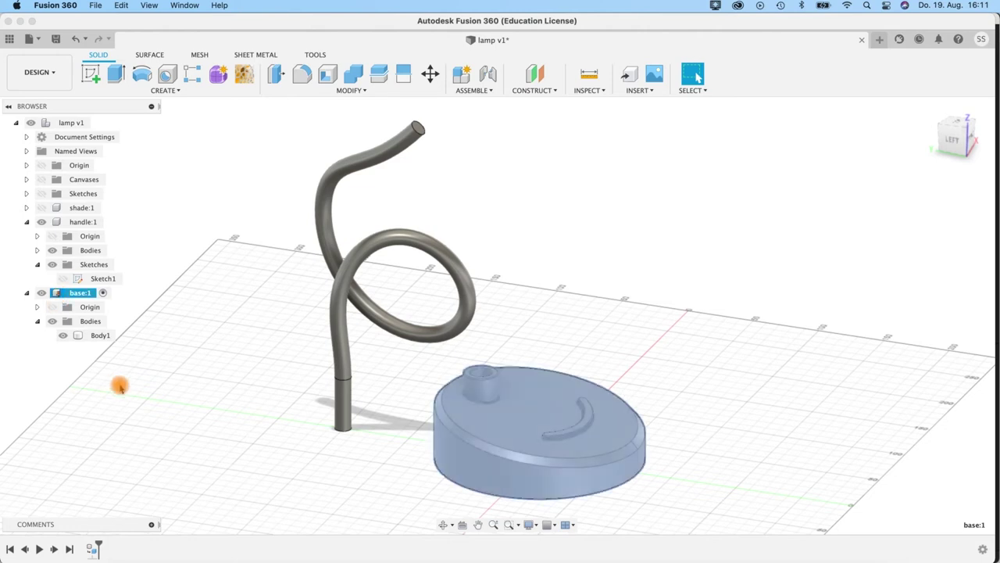
click(587, 301)
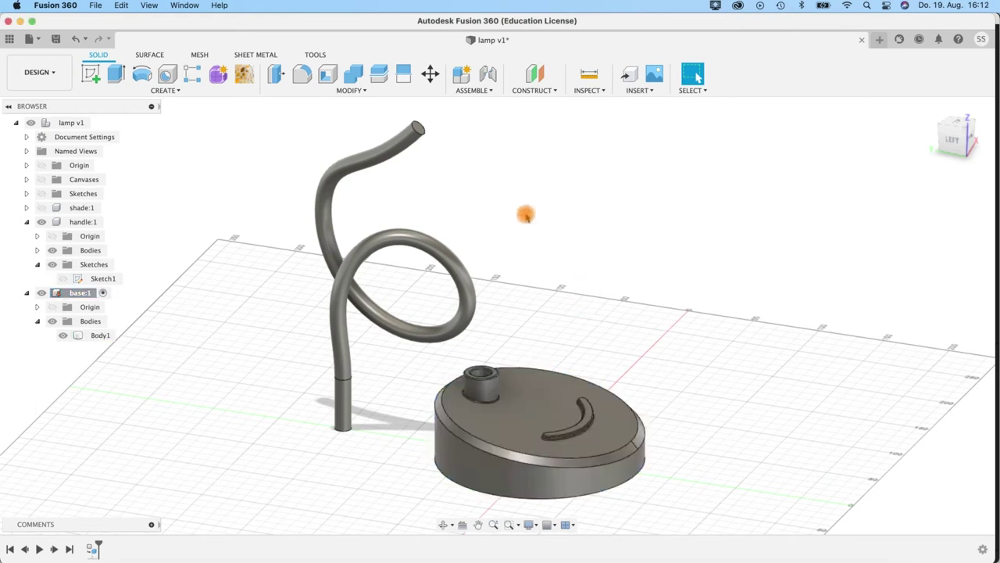
Step: Start a joint between the components and set its motion type to Revolute
click(490, 90)
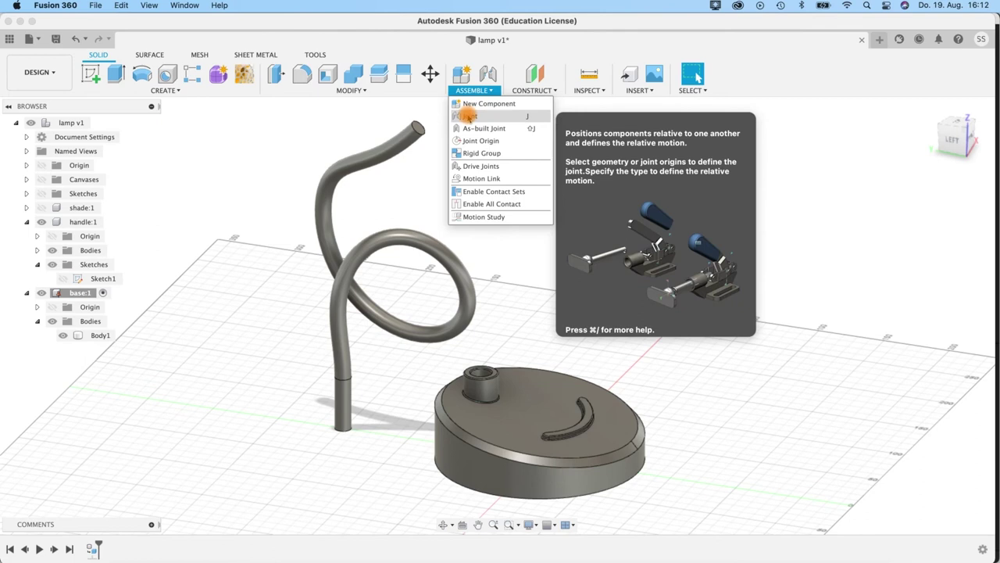
click(467, 116)
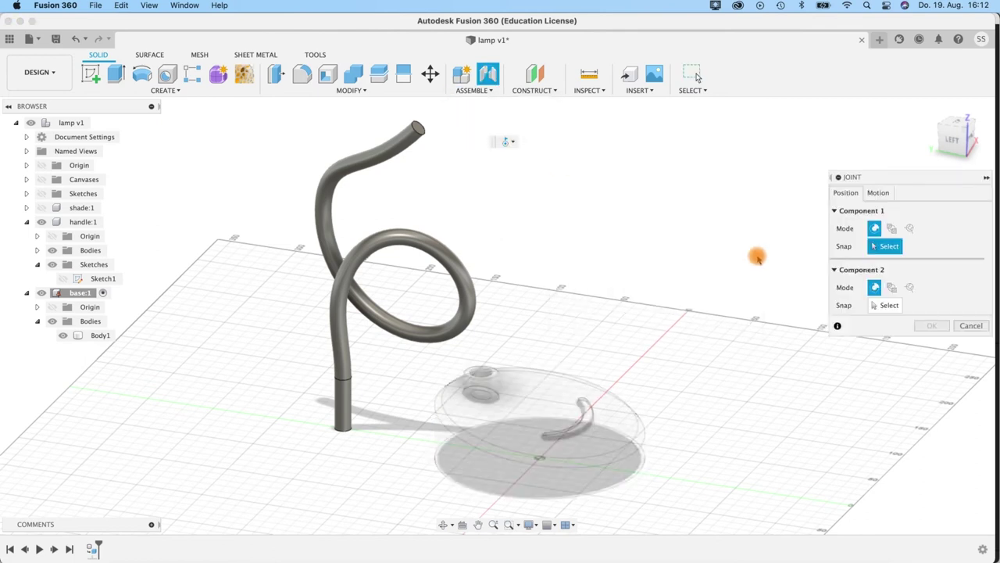
click(513, 143)
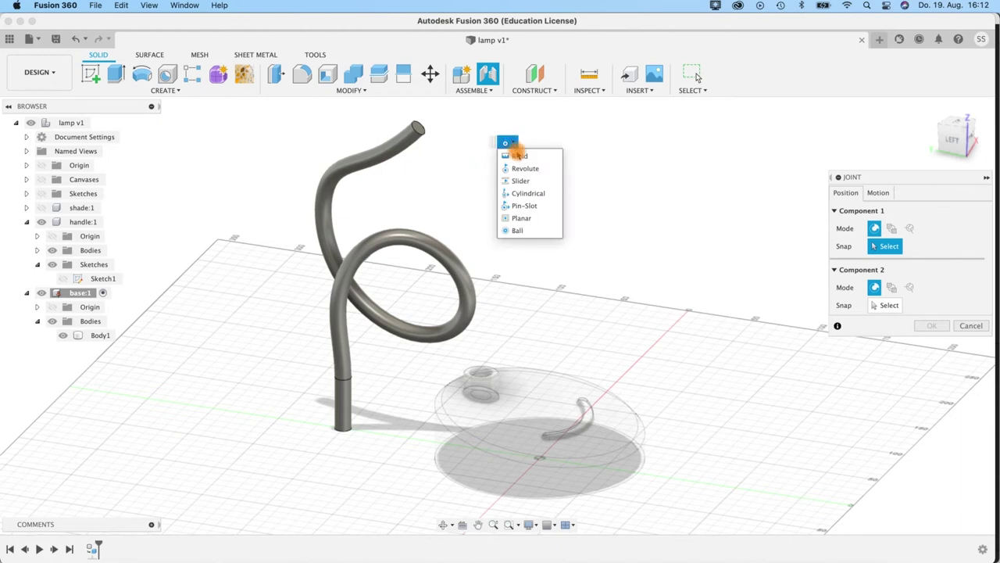
click(514, 155)
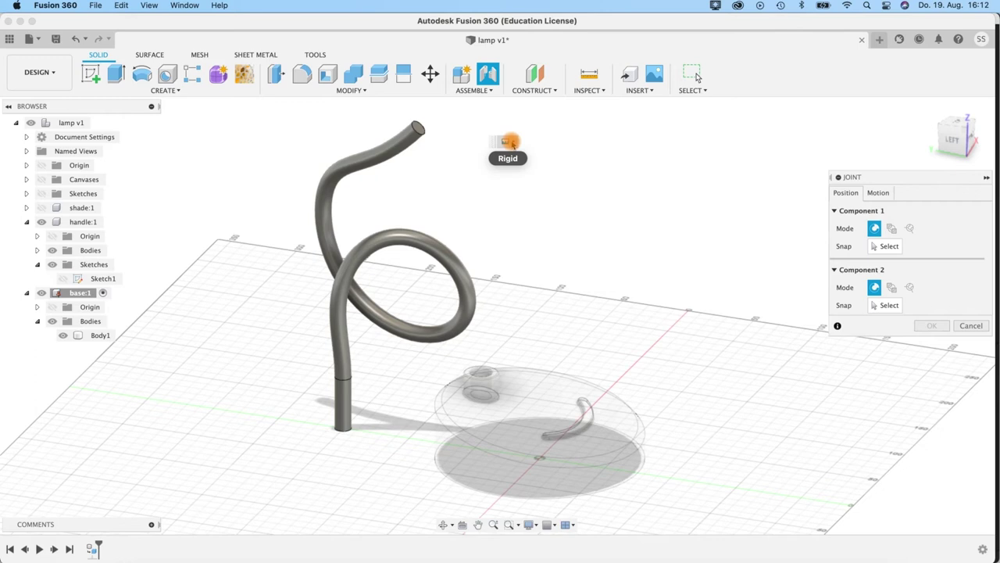
click(513, 143)
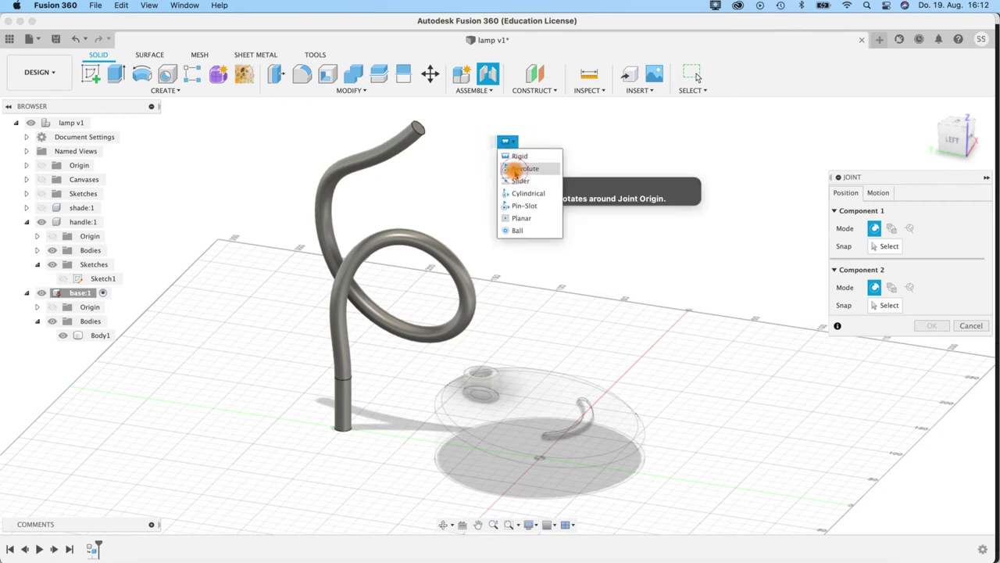
click(514, 169)
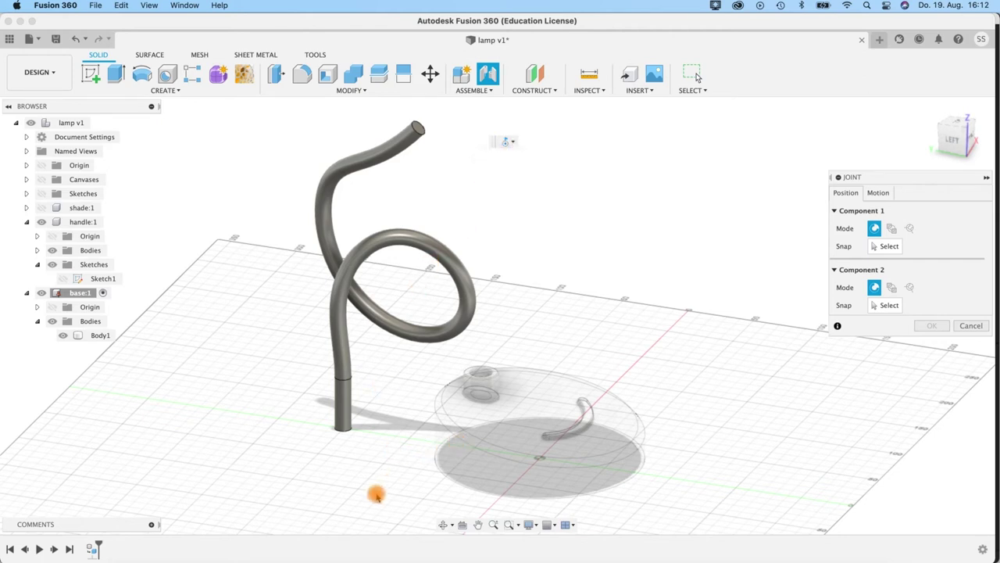
Step: Place the joint's first snap at the centre of the handle's lower end face
shift+middle_drag(377, 477, 419, 391)
scroll(418, 390, up, 5)
middle_drag(267, 317, 375, 353)
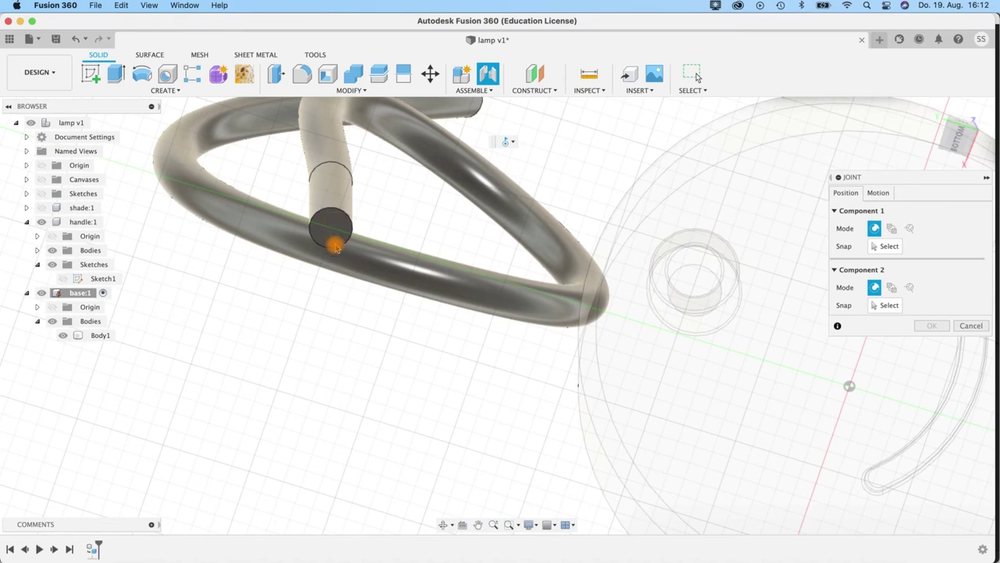
shift+middle_drag(341, 278, 330, 339)
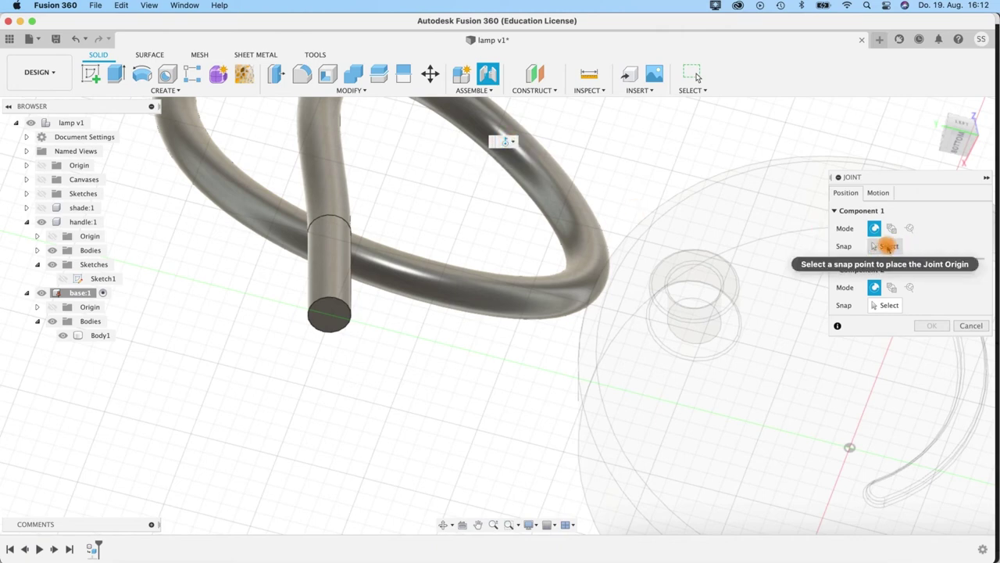
click(889, 246)
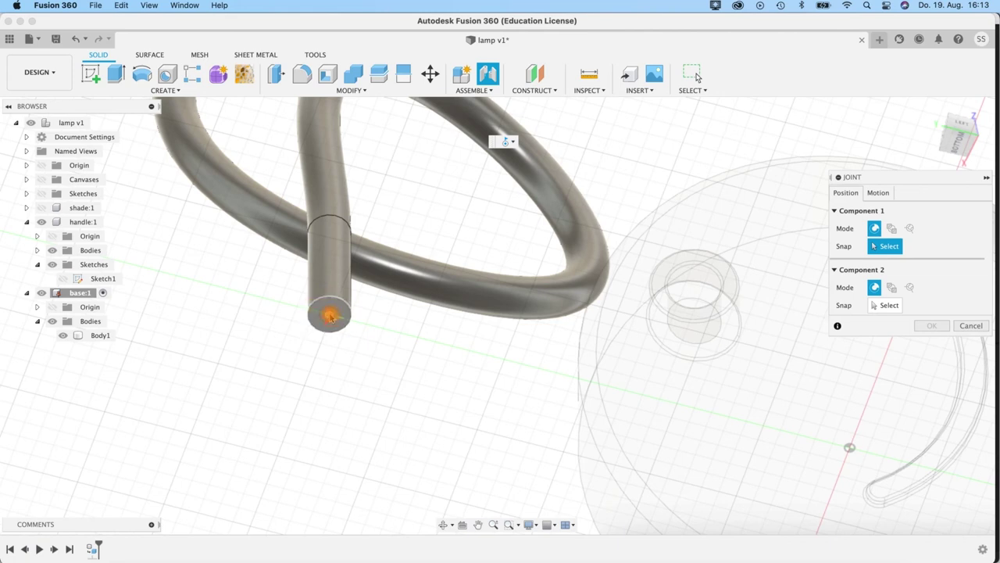
click(329, 316)
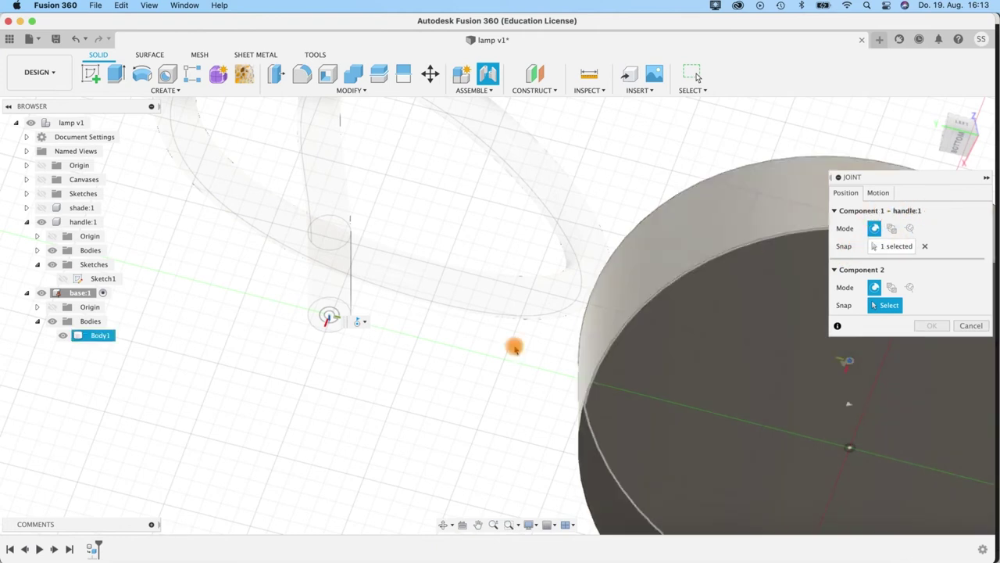
Step: Place the joint's second snap at the bottom centre of the hole in the base's raised socket
shift+middle_drag(489, 351, 328, 106)
shift+middle_drag(402, 210, 329, 168)
scroll(397, 235, up, 3)
scroll(397, 234, up, 2)
scroll(358, 192, up, 2)
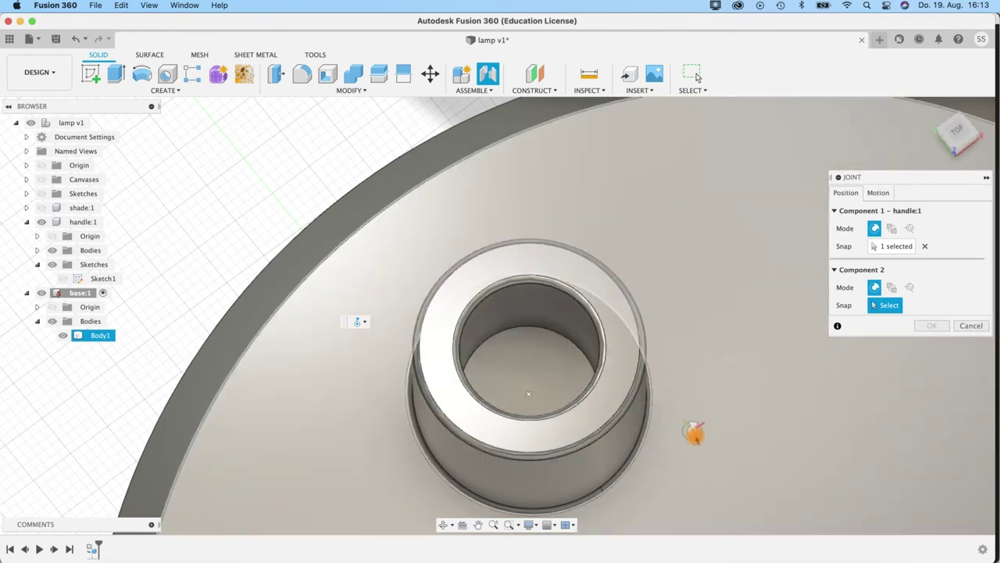
shift+middle_drag(694, 433, 722, 388)
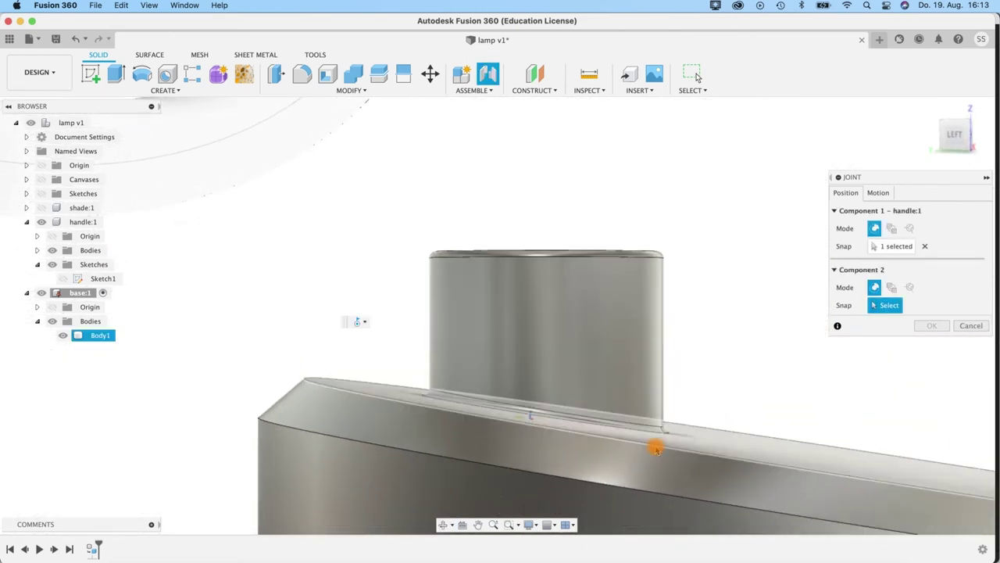
click(694, 335)
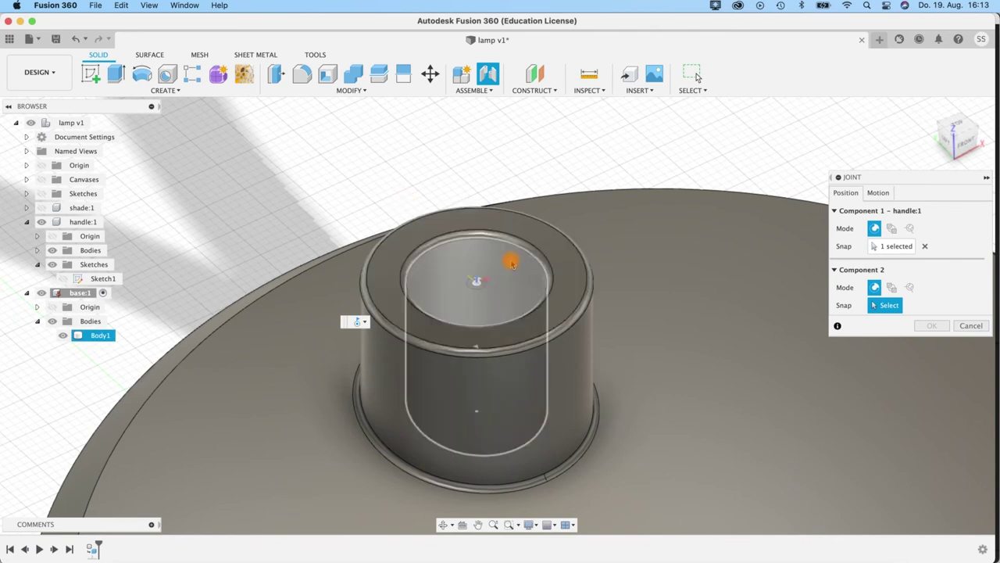
shift+middle_drag(372, 213, 390, 257)
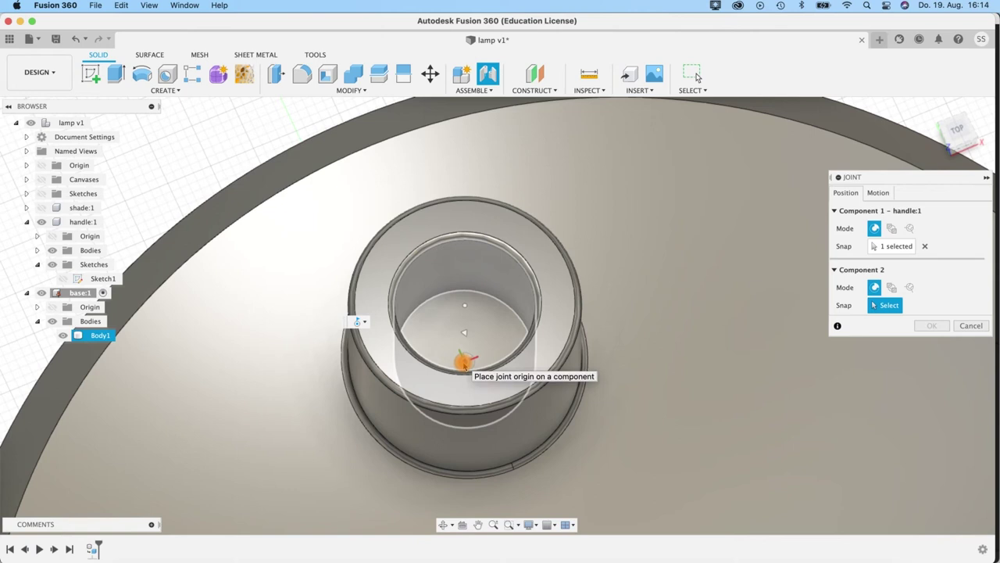
click(463, 364)
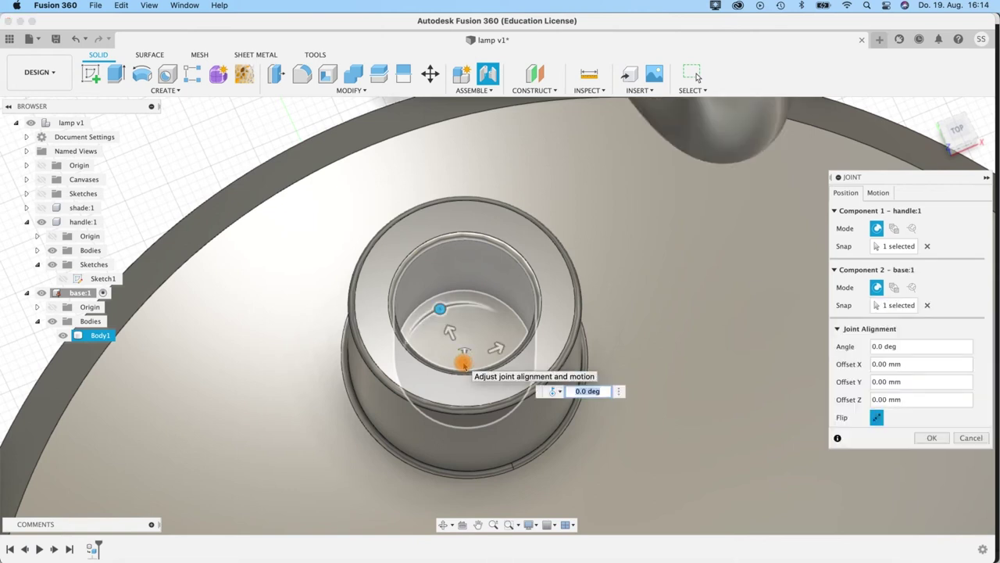
Step: Check how the handle sits in the base's socket and accept the revolute joint
scroll(488, 326, down, 10)
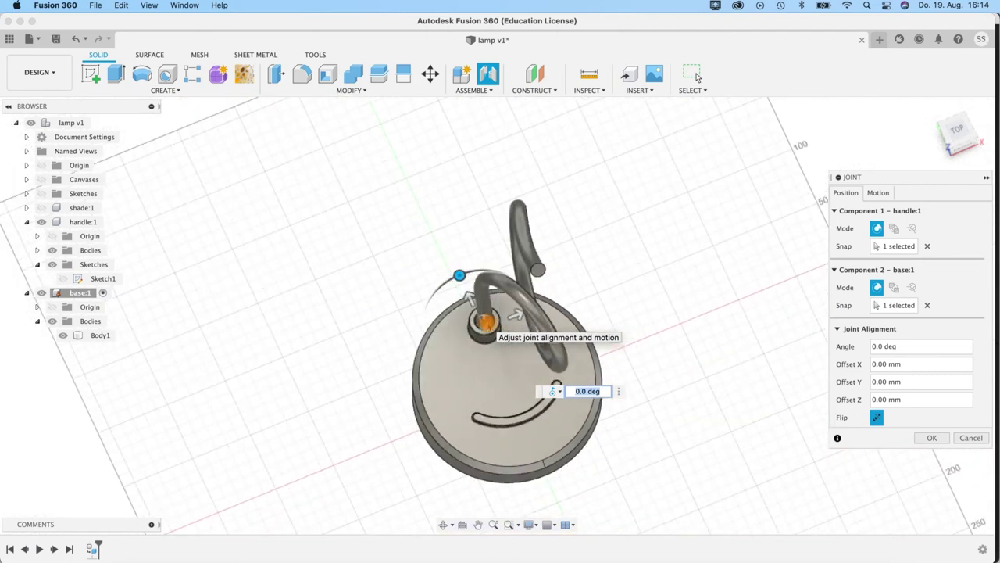
shift+middle_drag(644, 368, 645, 258)
scroll(638, 379, up, 3)
shift+middle_drag(661, 321, 670, 313)
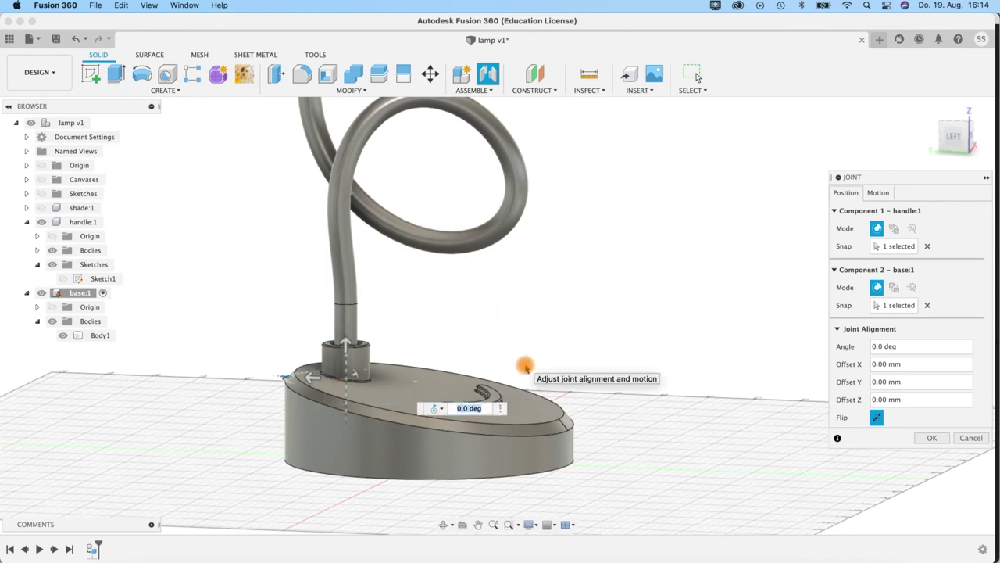
shift+middle_drag(383, 317, 361, 335)
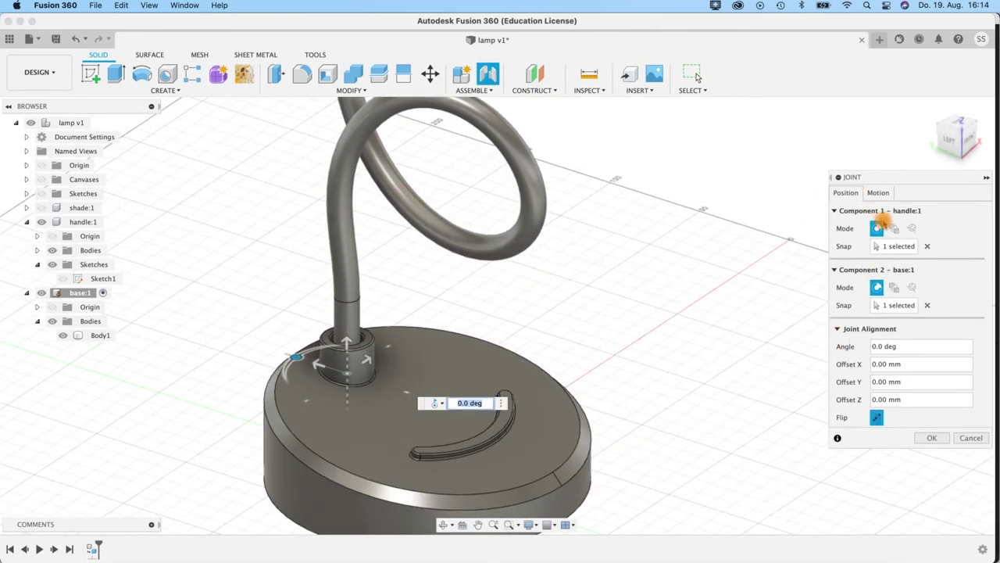
click(930, 438)
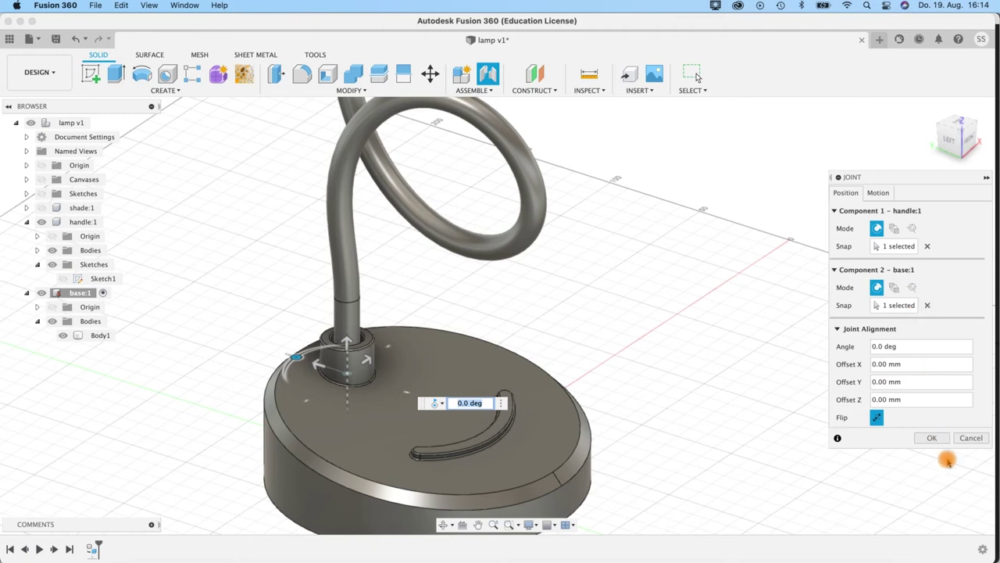
click(933, 439)
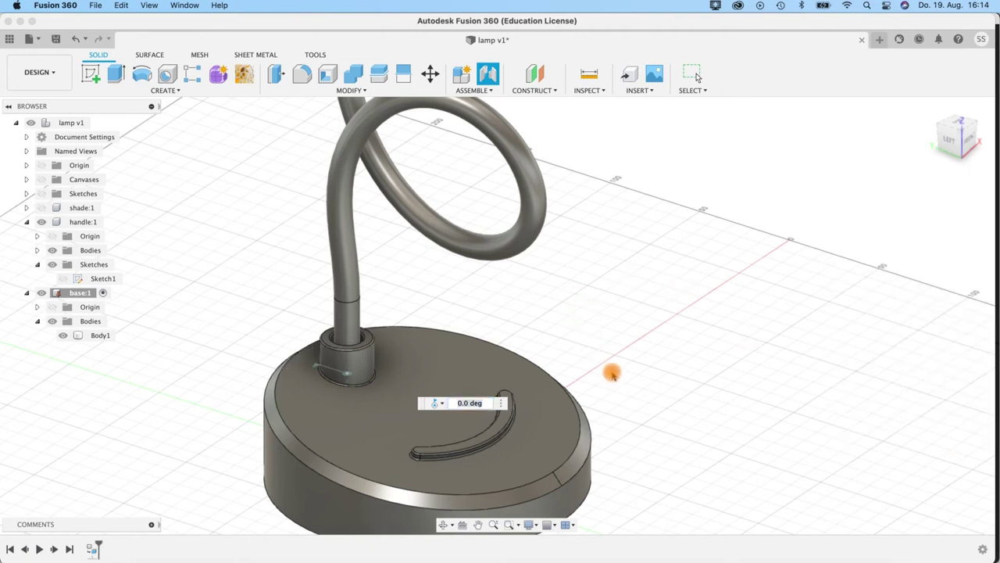
Step: Save the lamp design and show the hidden shade component
key(super+s)
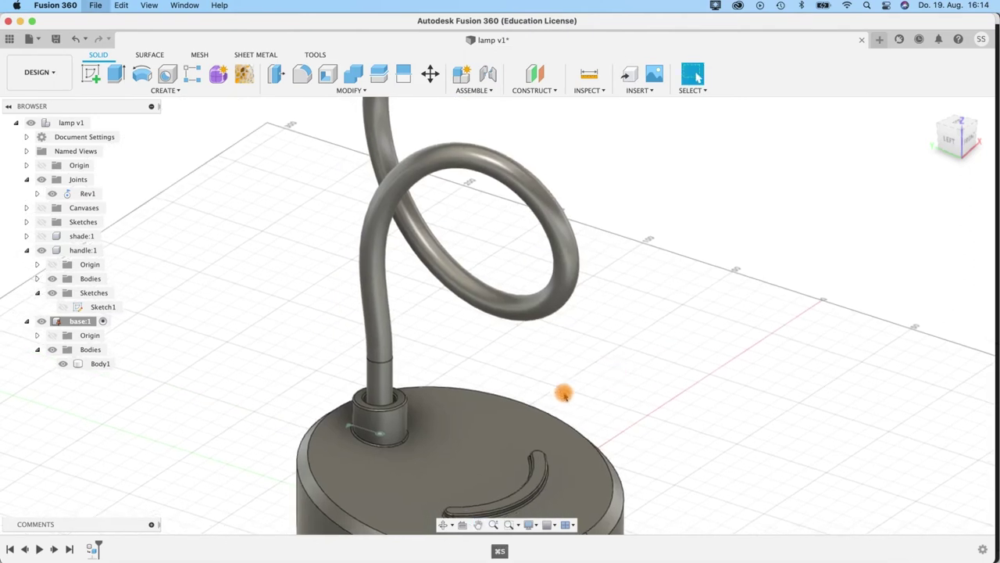
click(502, 316)
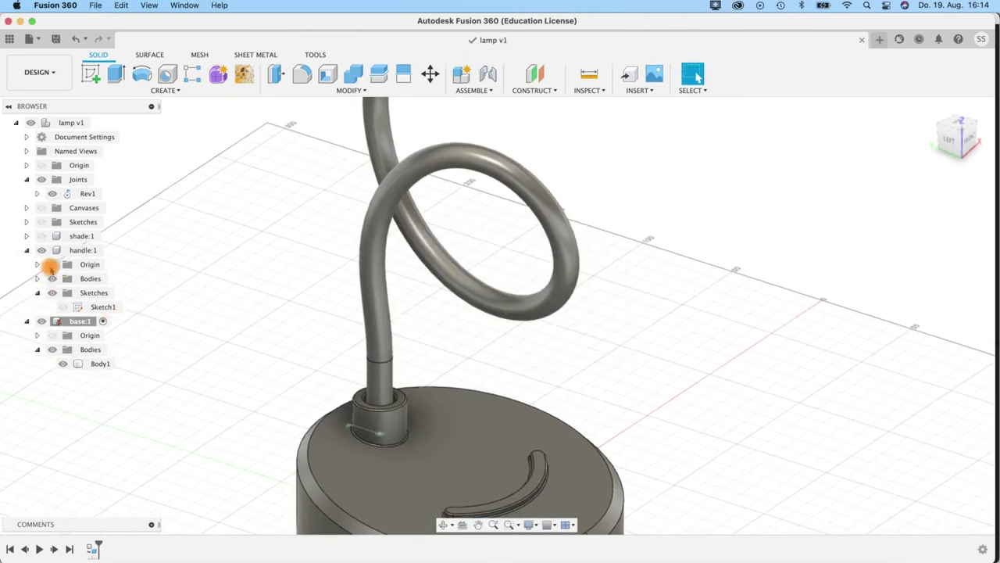
click(41, 235)
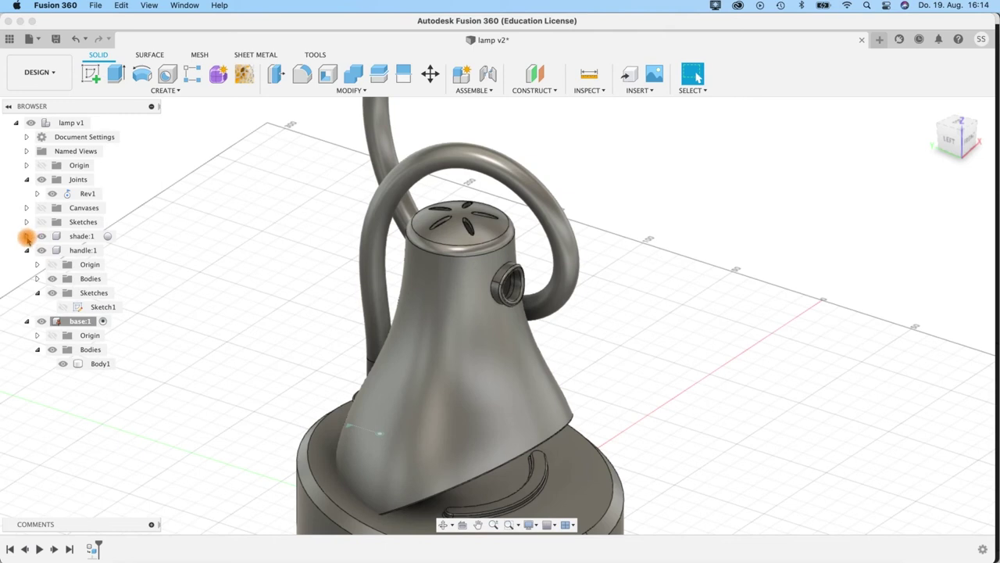
scroll(596, 316, up, 5)
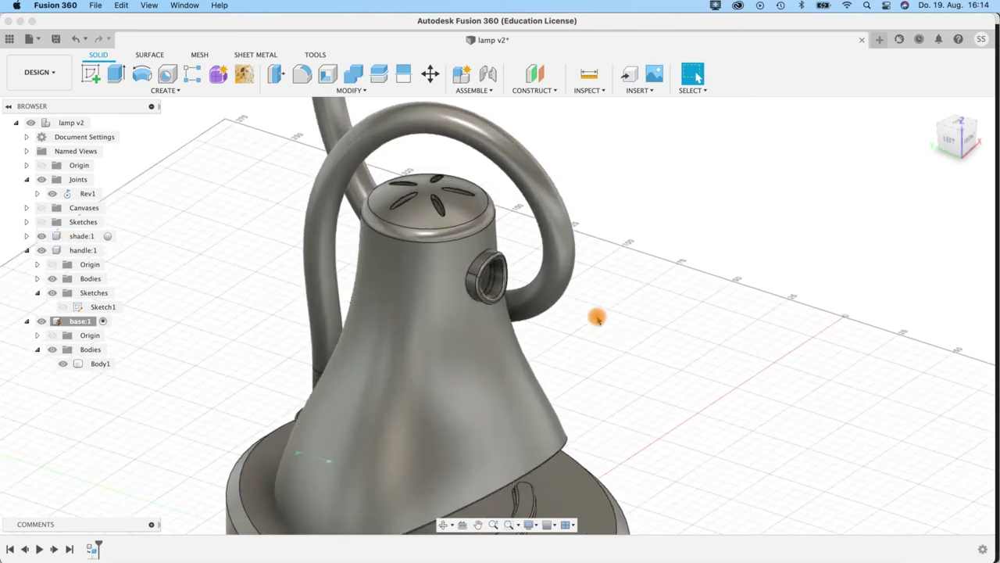
Step: Start another joint and place its first snap at the centre of the hole in the shade's side socket
click(472, 89)
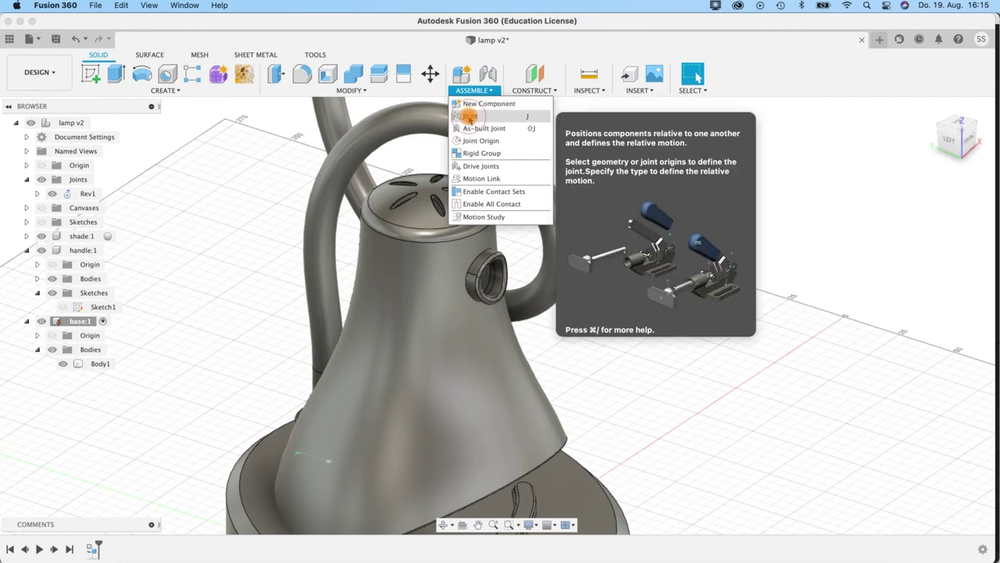
click(469, 116)
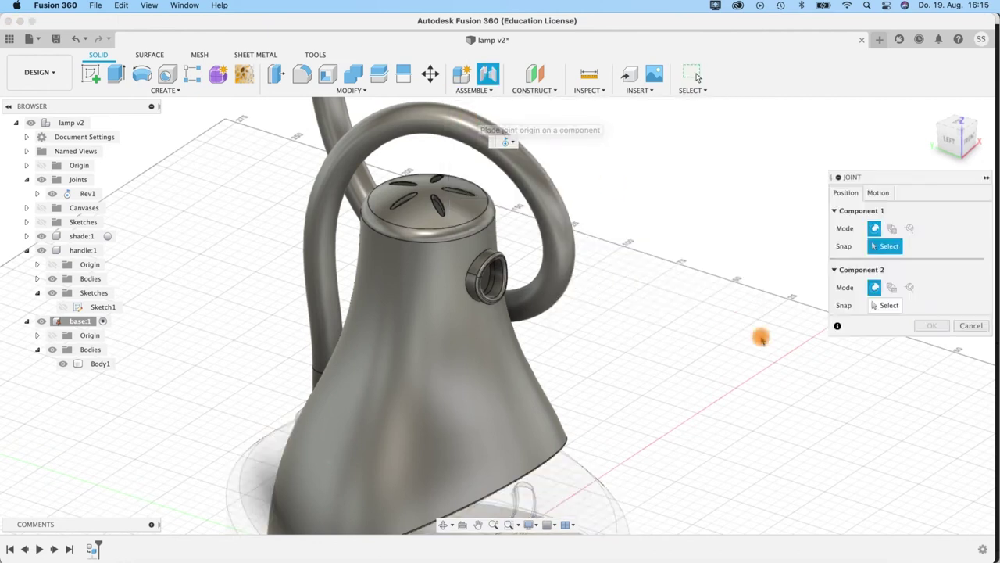
shift+middle_drag(585, 339, 579, 331)
scroll(579, 332, up, 5)
middle_drag(572, 295, 694, 422)
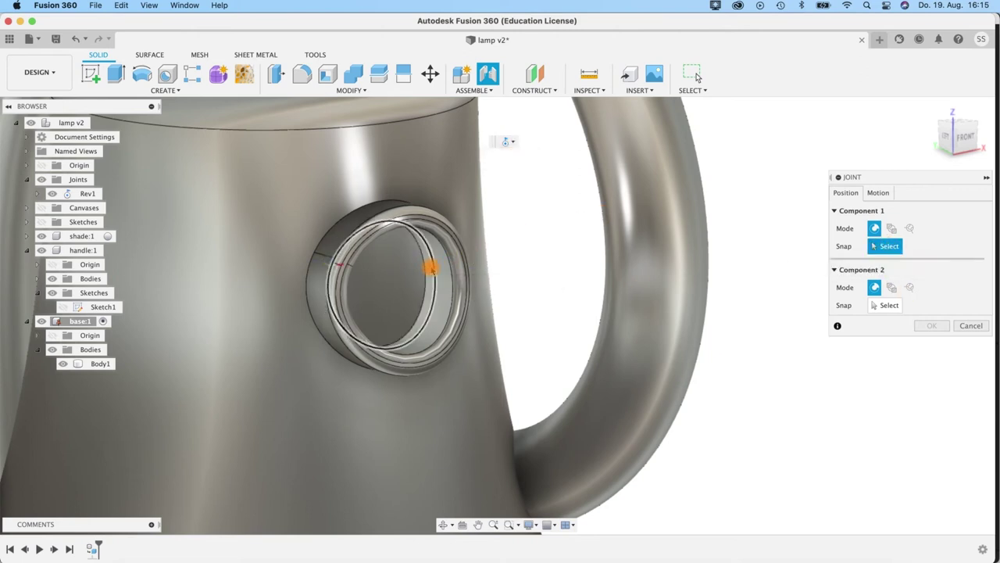
scroll(430, 268, up, 3)
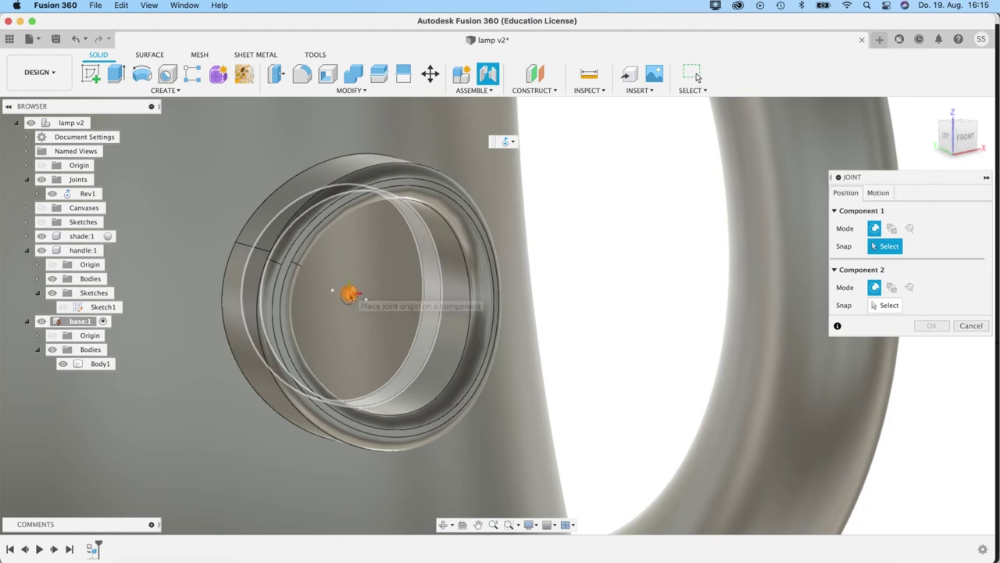
click(351, 294)
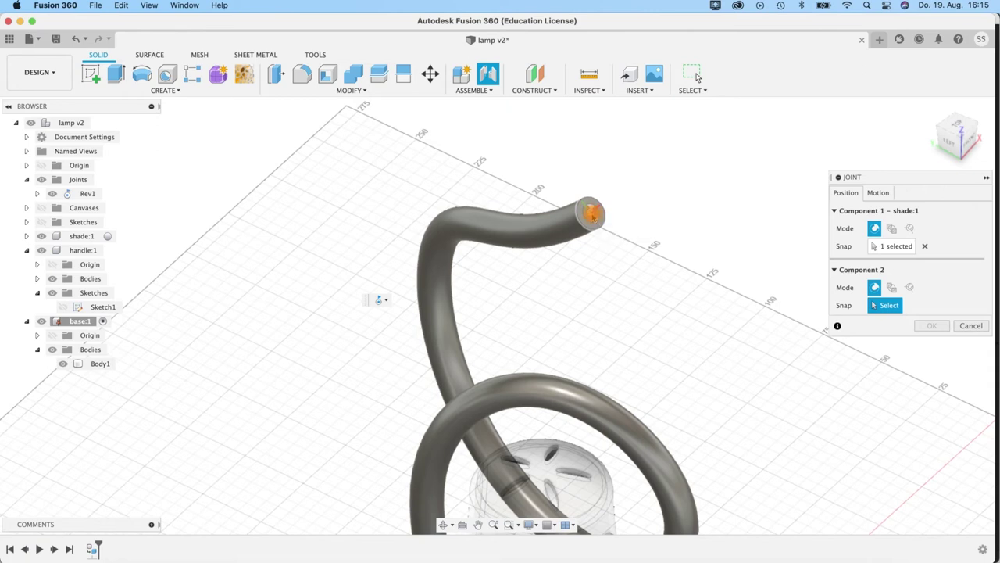
Step: Place the second snap at the centre of the handle's upper end face and flip the shade over the joint origin
click(591, 215)
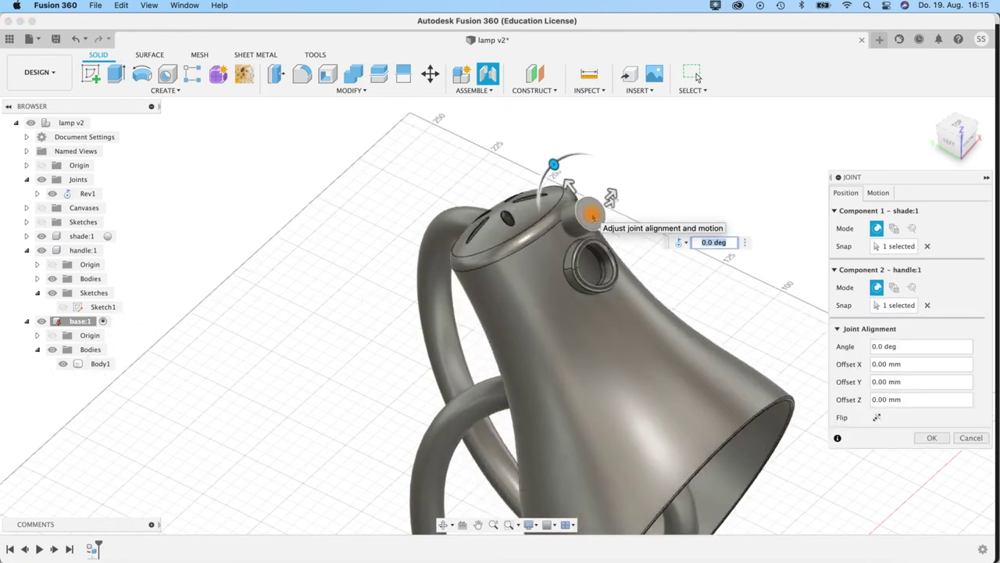
shift+middle_drag(668, 311, 645, 281)
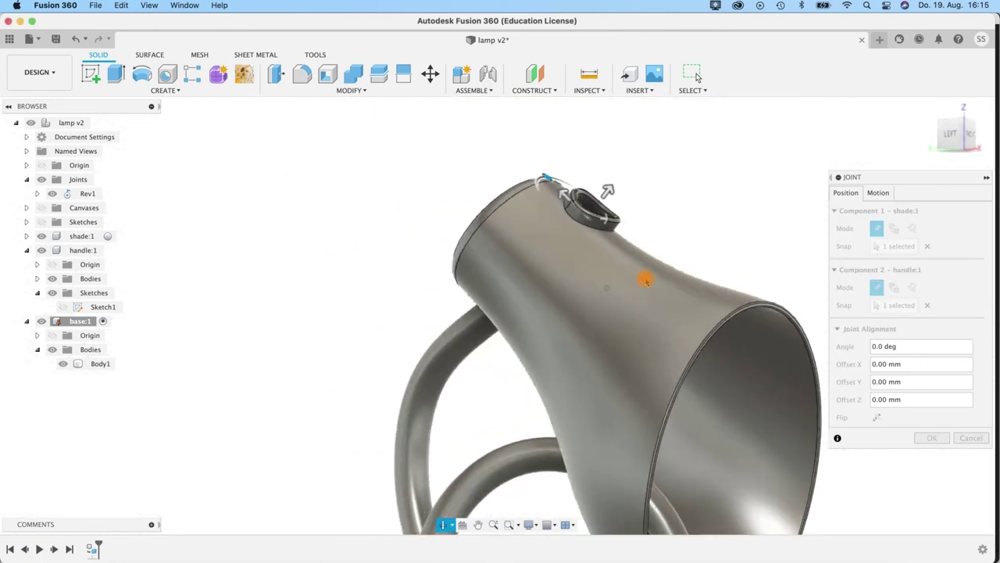
shift+middle_drag(718, 221, 654, 213)
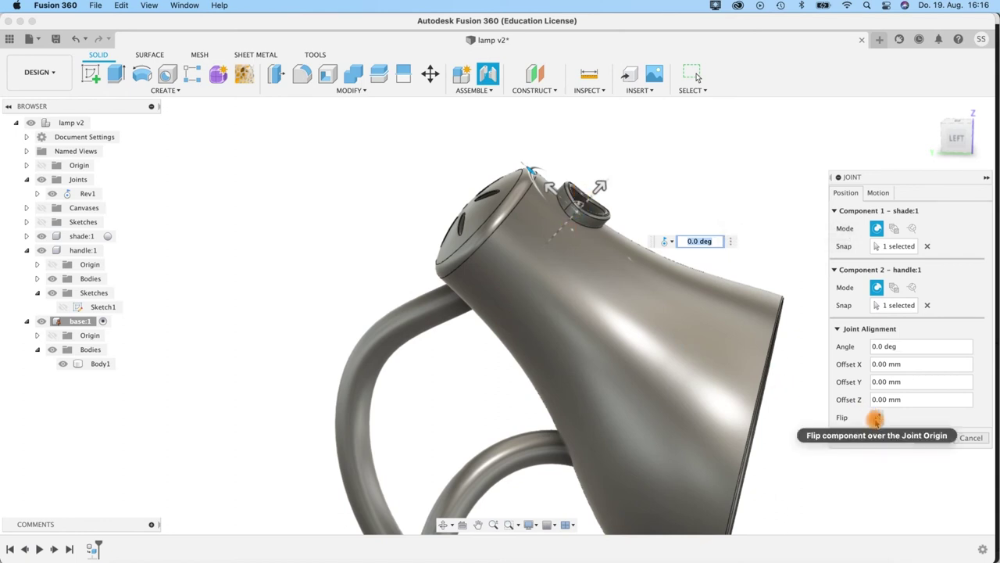
click(876, 419)
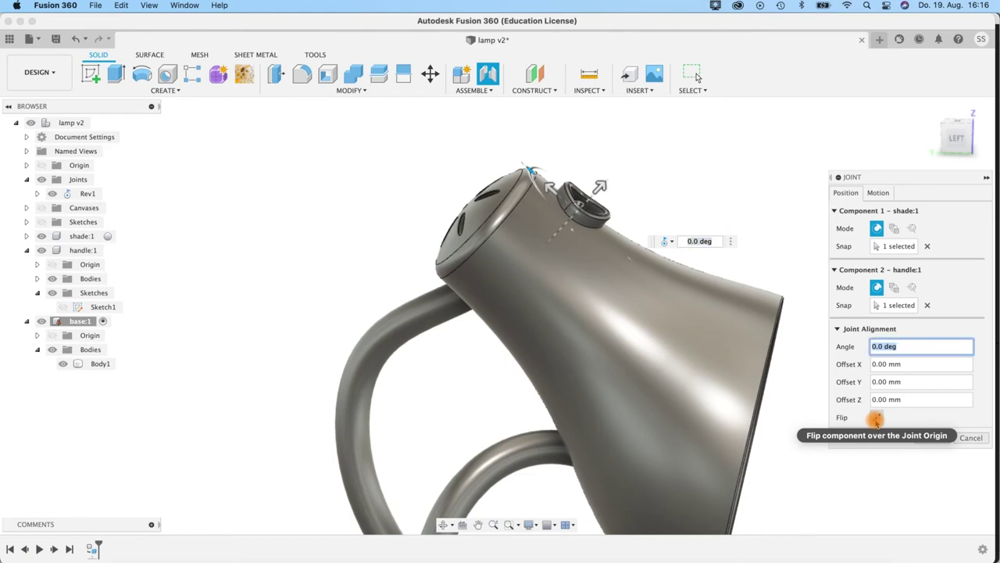
scroll(680, 346, up, 2)
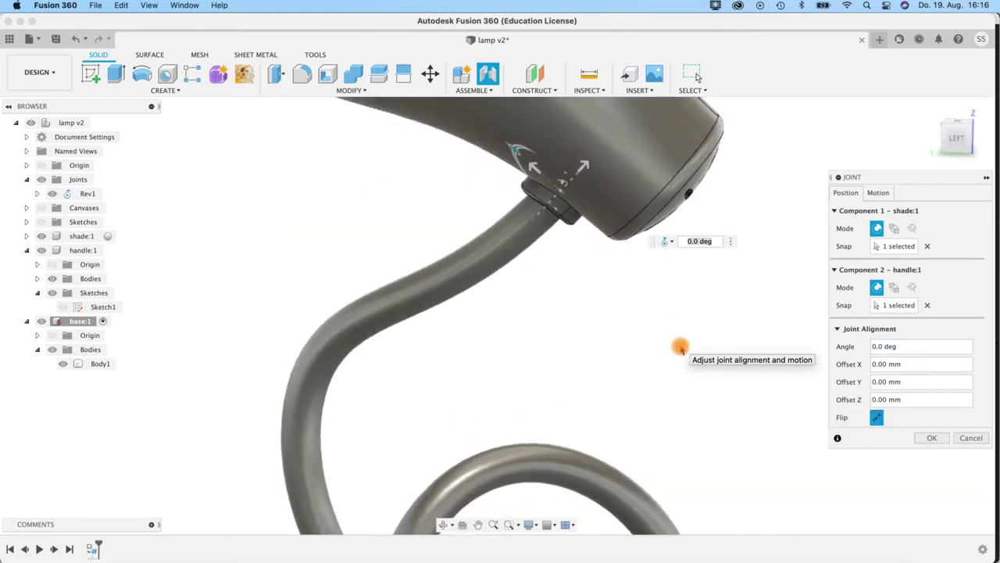
Step: Set the shade joint's alignment angle to 180 degrees
scroll(681, 346, down, 3)
middle_drag(550, 343, 401, 405)
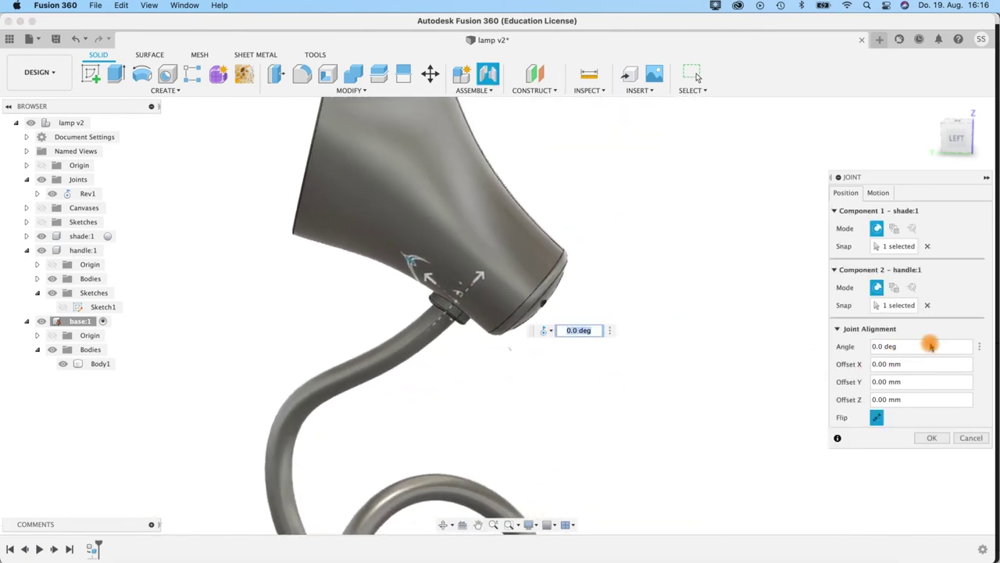
drag(884, 346, 862, 346)
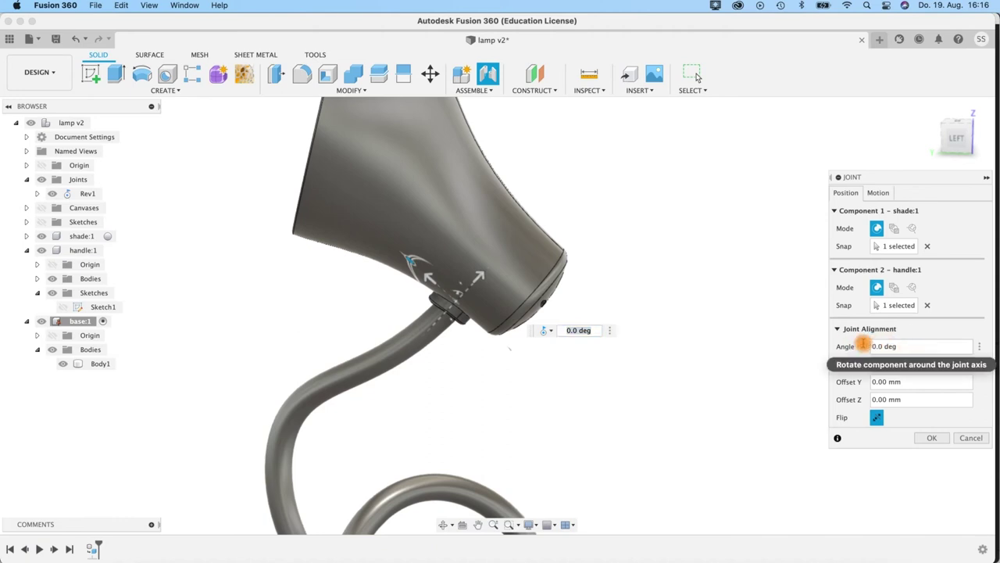
text(180)
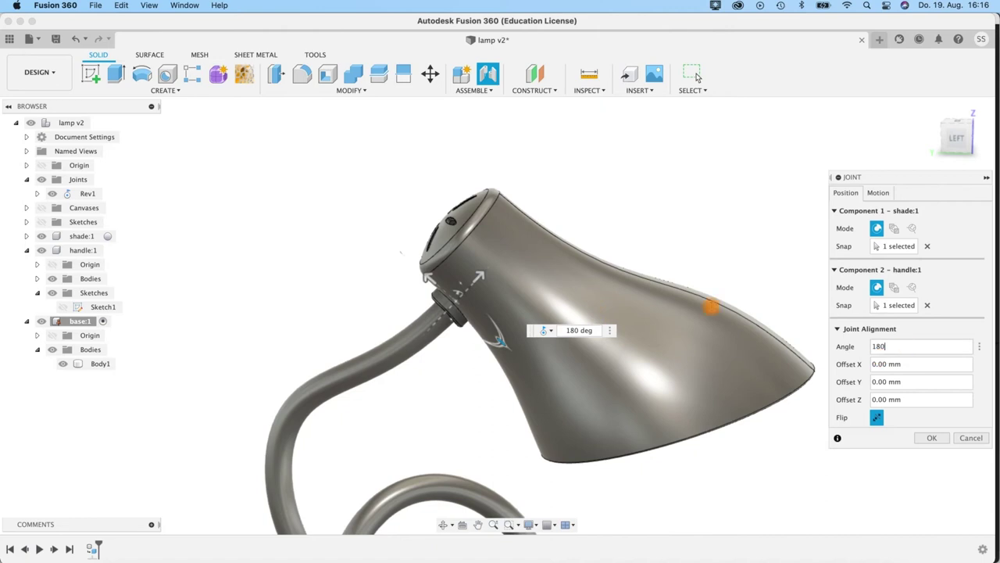
Step: Examine the shade's orientation on the assembled lamp and the motion types available for the joint
scroll(576, 227, up, 1)
scroll(576, 227, down, 6)
shift+middle_drag(566, 375, 646, 326)
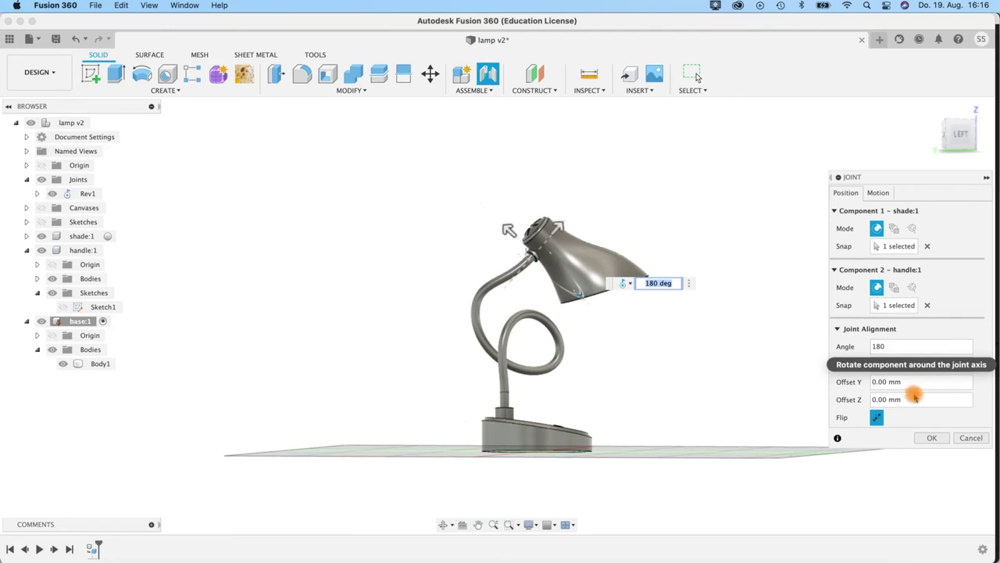
shift+middle_drag(592, 370, 622, 277)
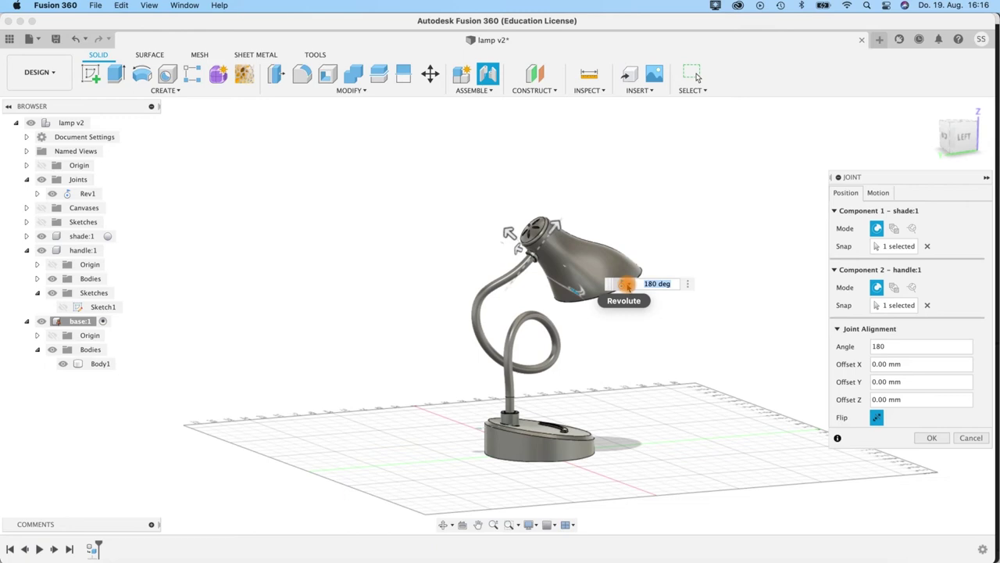
click(626, 286)
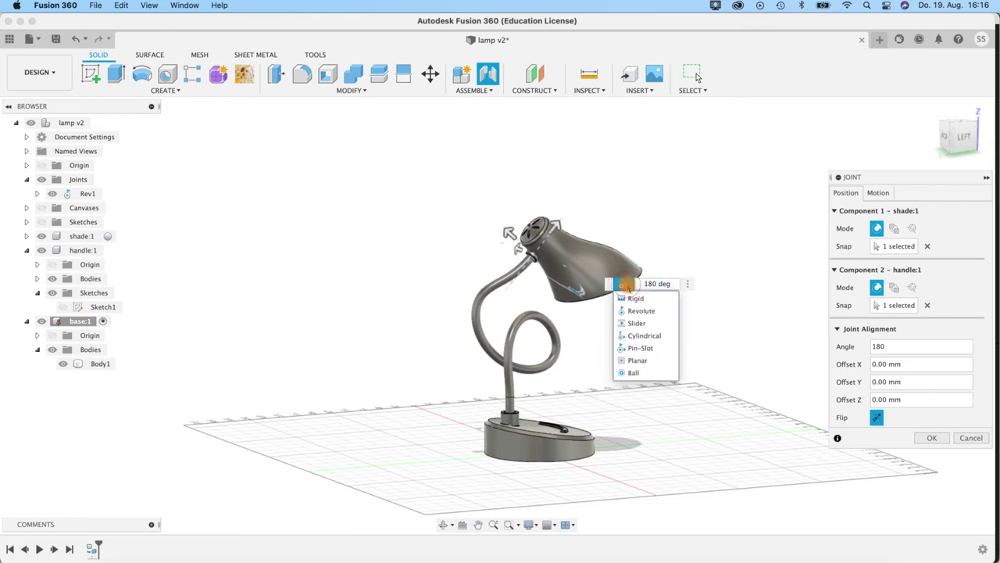
click(627, 285)
click(485, 211)
shift+middle_drag(592, 375, 630, 355)
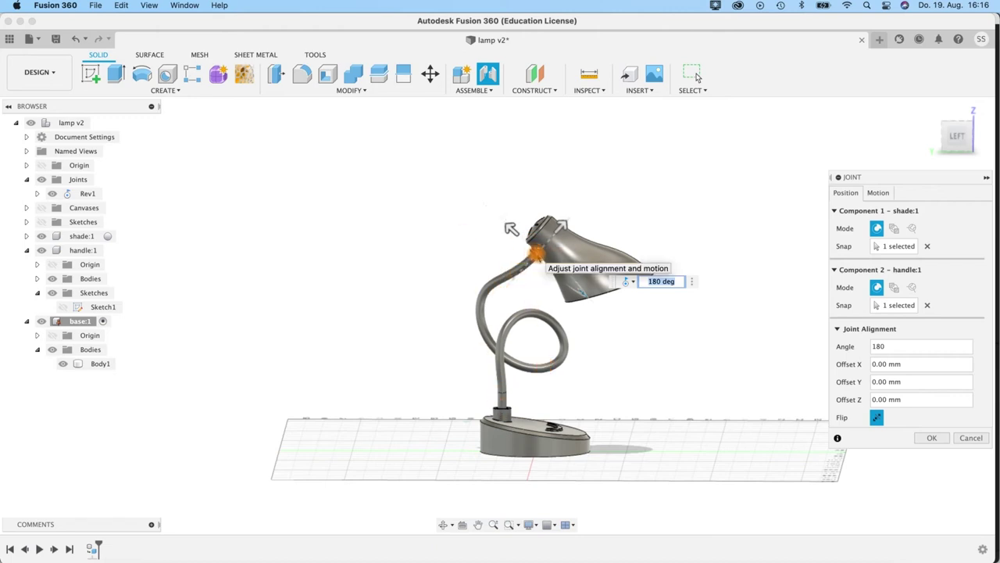
Step: Accept the joint between shade and handle and expand both revolute joints in the Joints folder
click(932, 438)
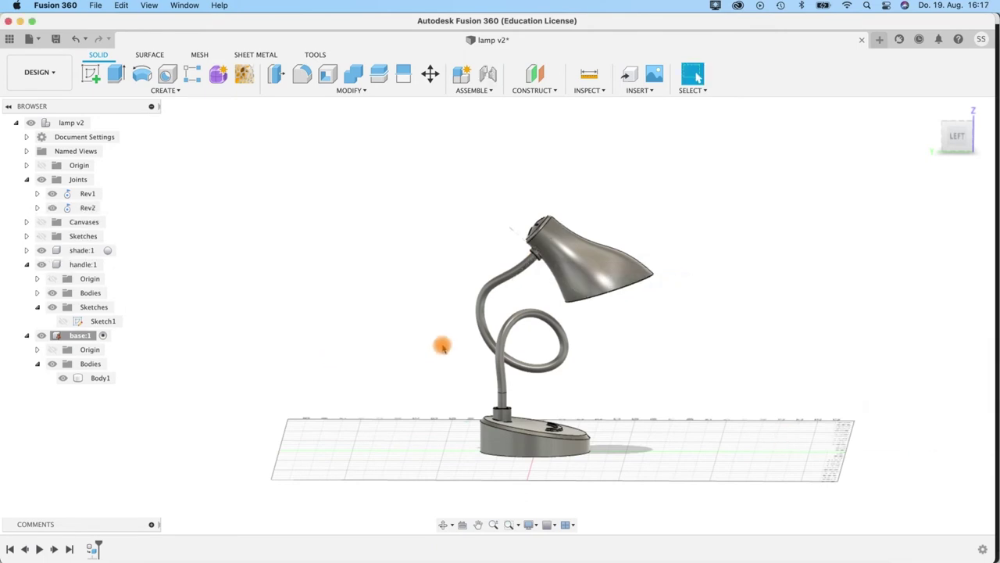
shift+middle_drag(634, 373, 194, 233)
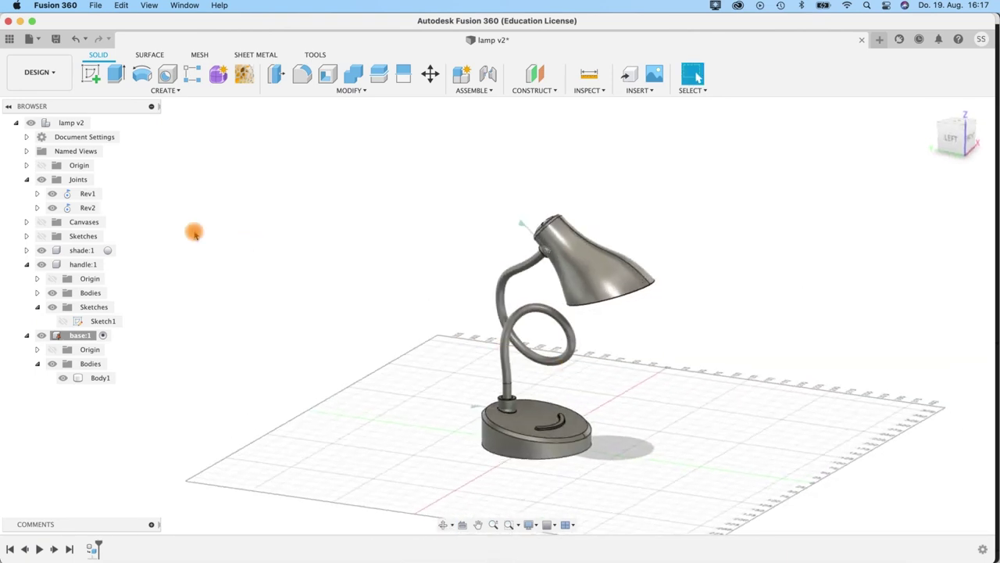
click(28, 179)
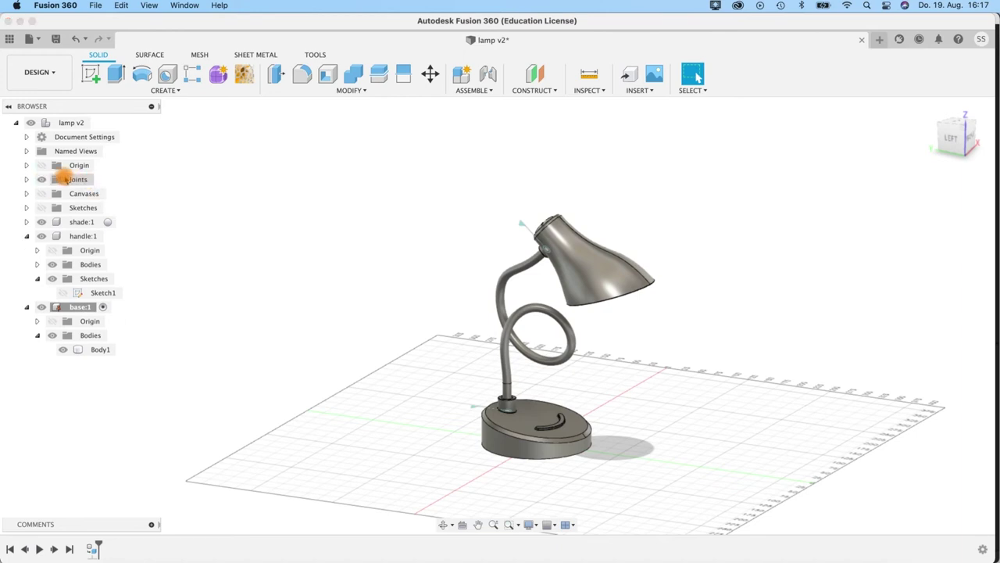
click(27, 179)
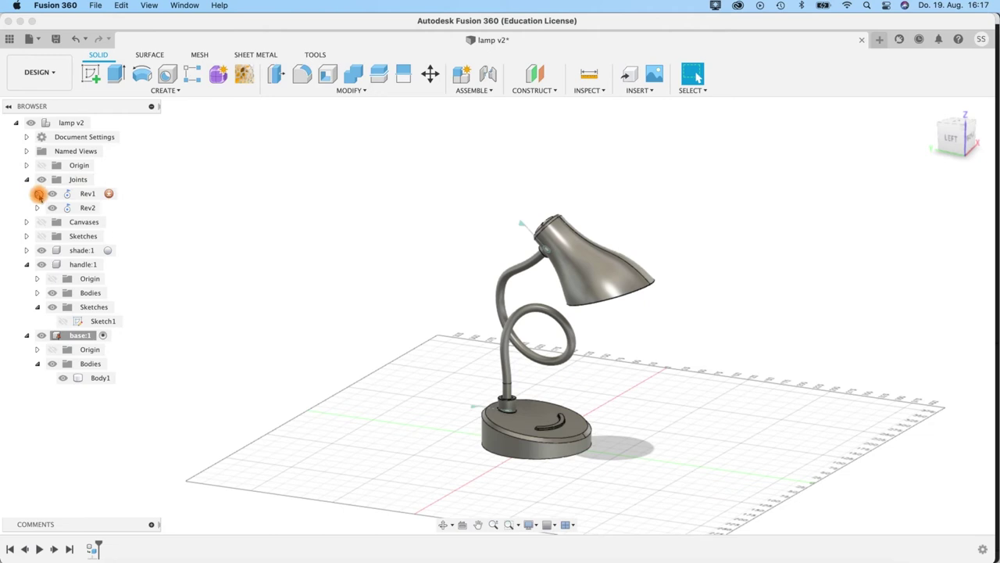
click(37, 194)
click(37, 222)
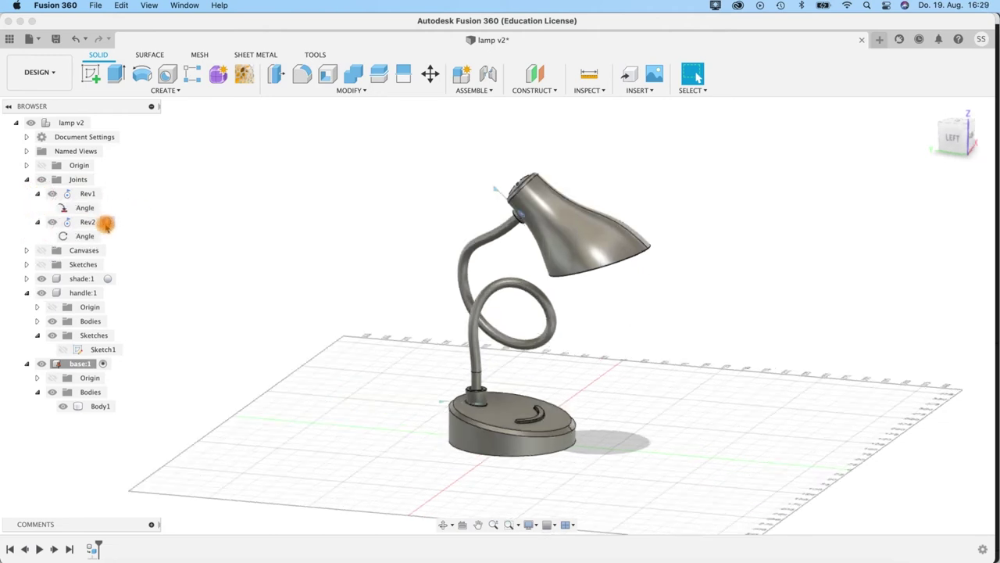
Step: Limit the shade joint's rotation to a minimum of -45 and a maximum of 45 degrees, animating the motion before accepting
click(107, 223)
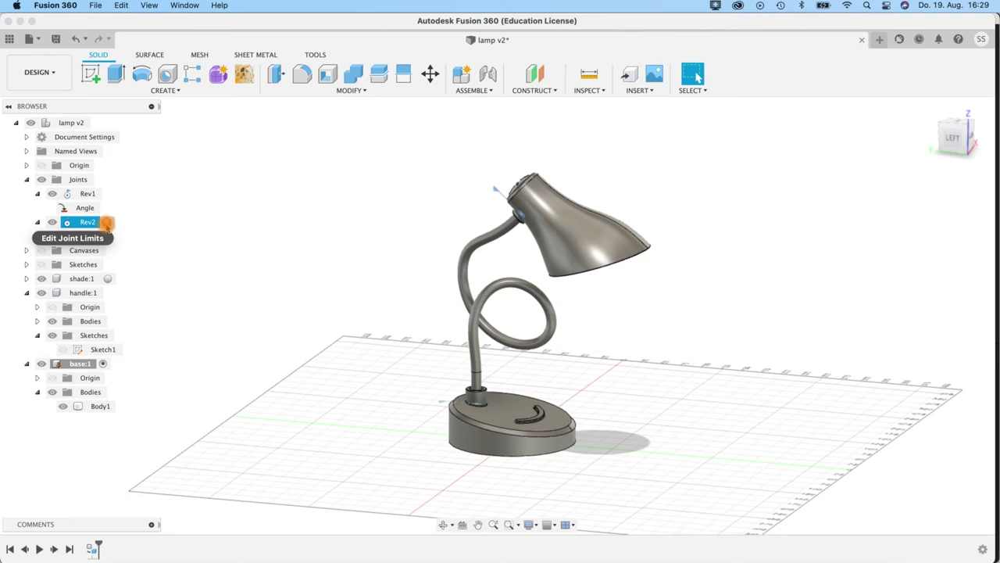
click(107, 223)
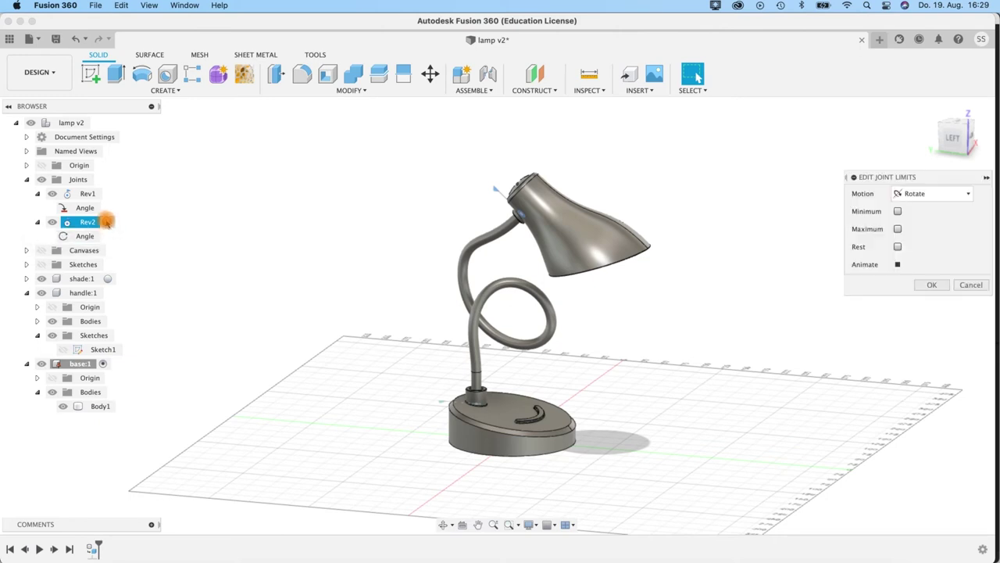
click(898, 211)
click(898, 246)
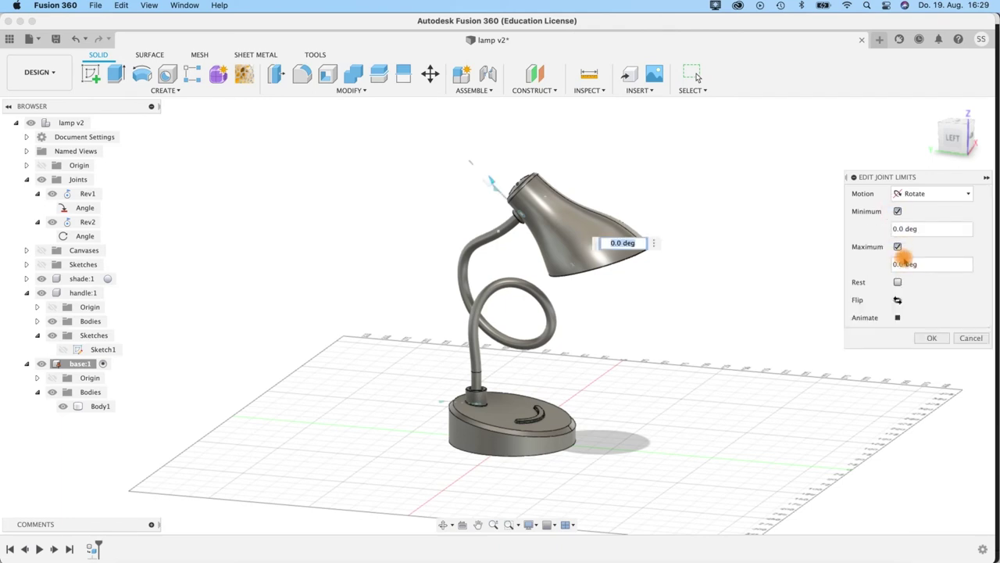
drag(929, 225, 878, 228)
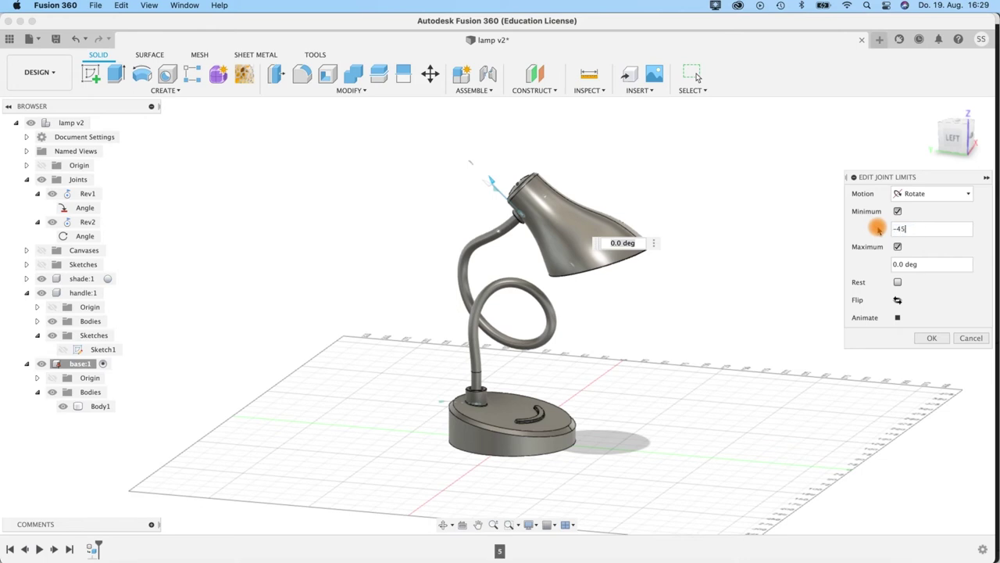
drag(915, 263, 883, 266)
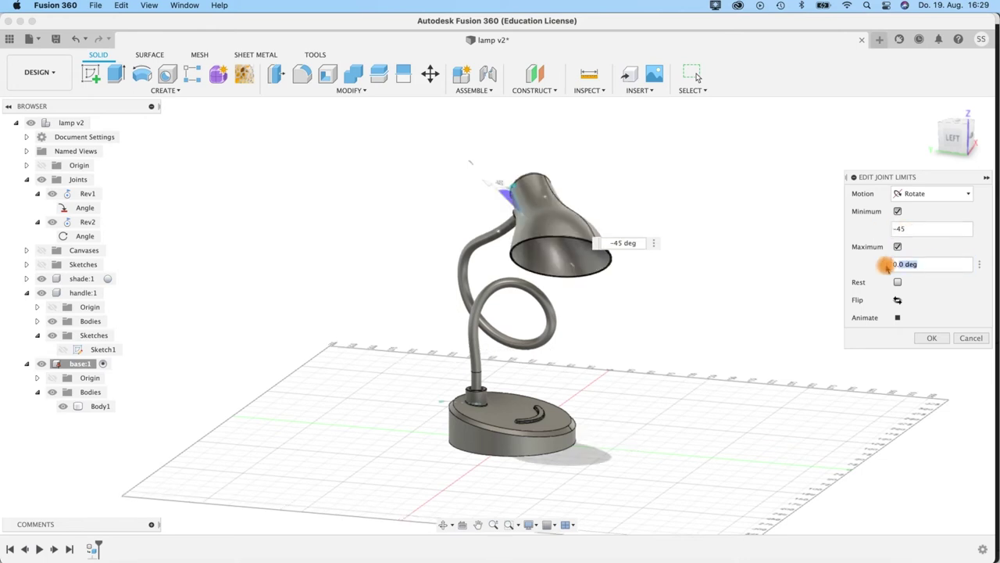
text(45)
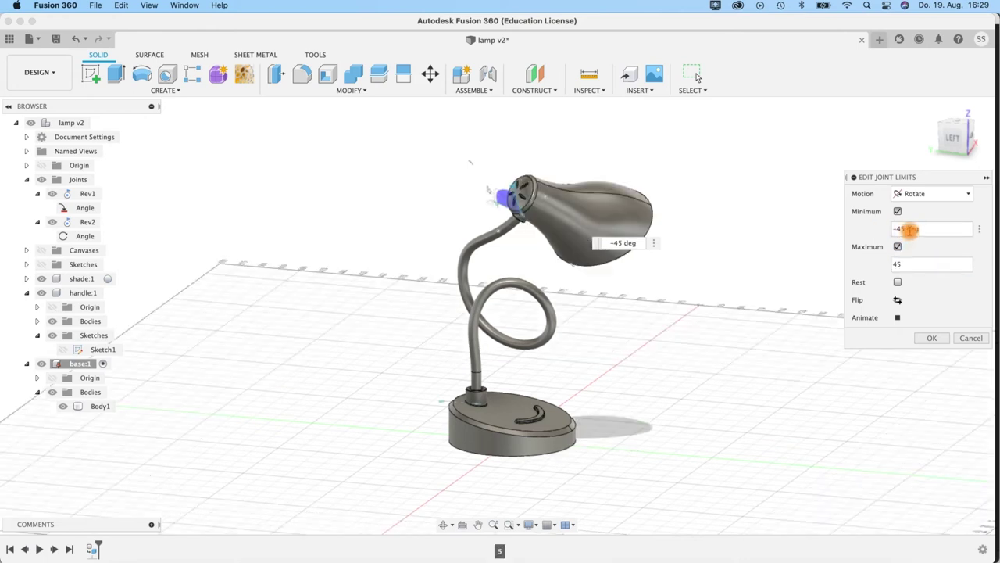
click(898, 302)
click(897, 317)
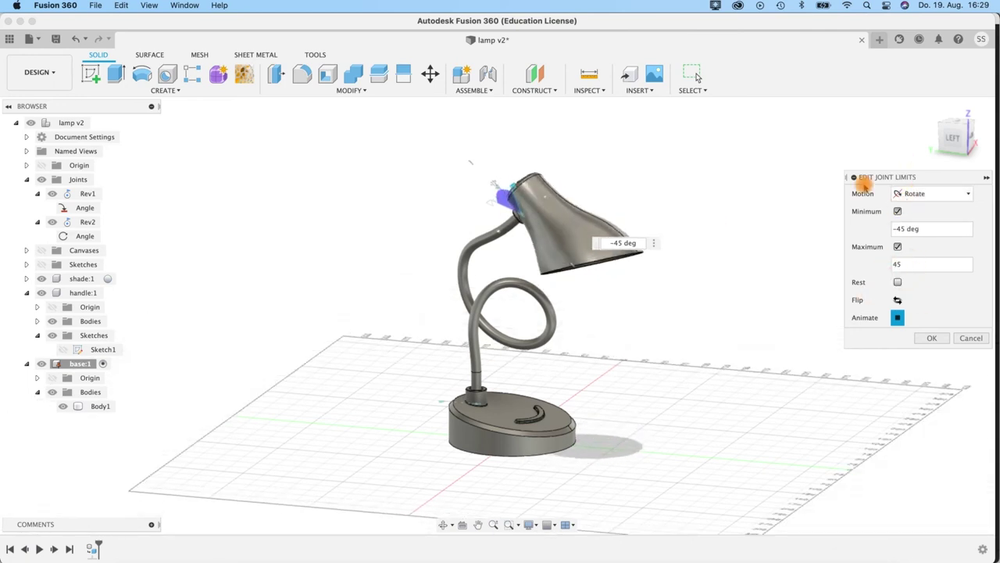
click(934, 338)
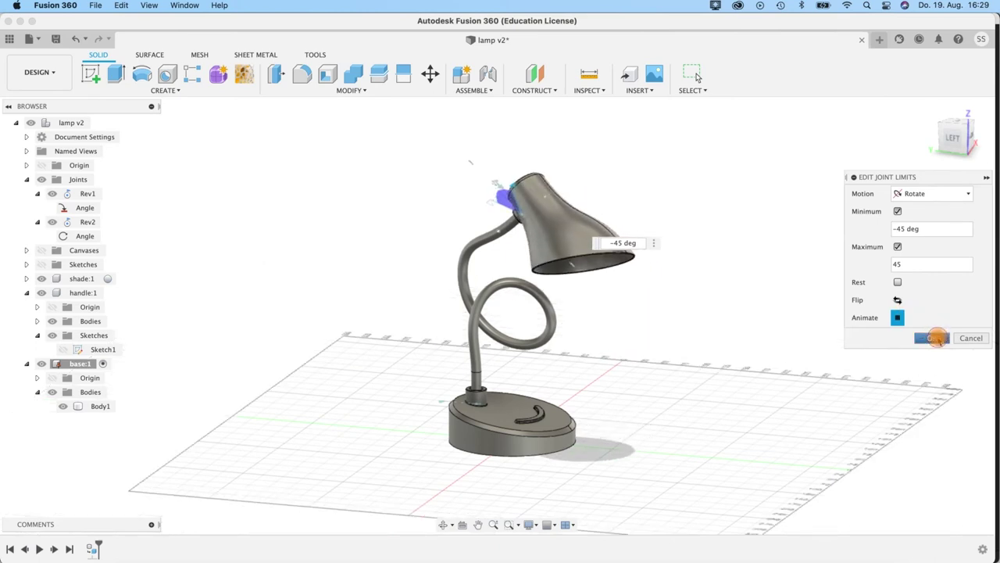
Step: Review the joint limits between handle and base and animate the handle's rotation
click(102, 195)
double_click(106, 195)
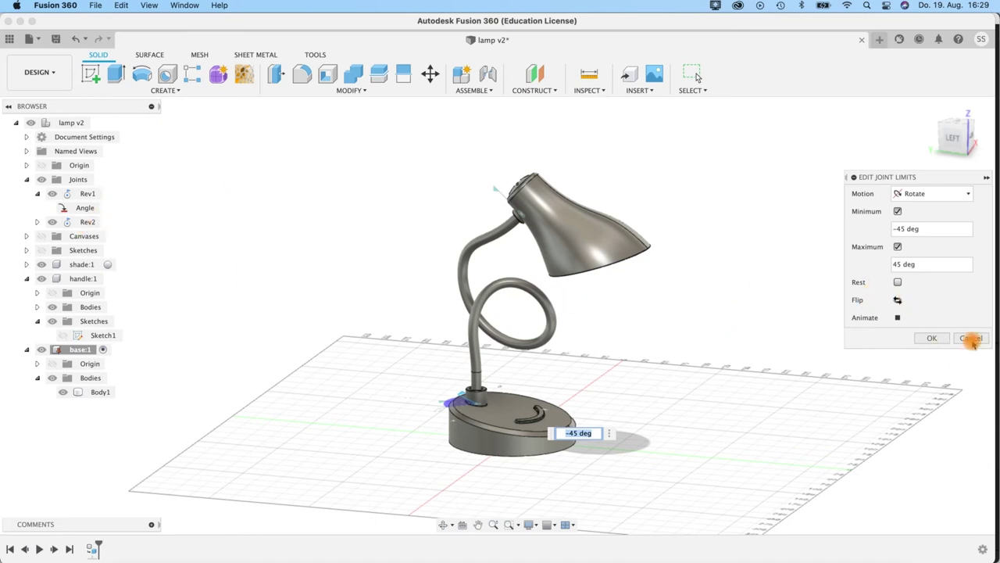
click(85, 226)
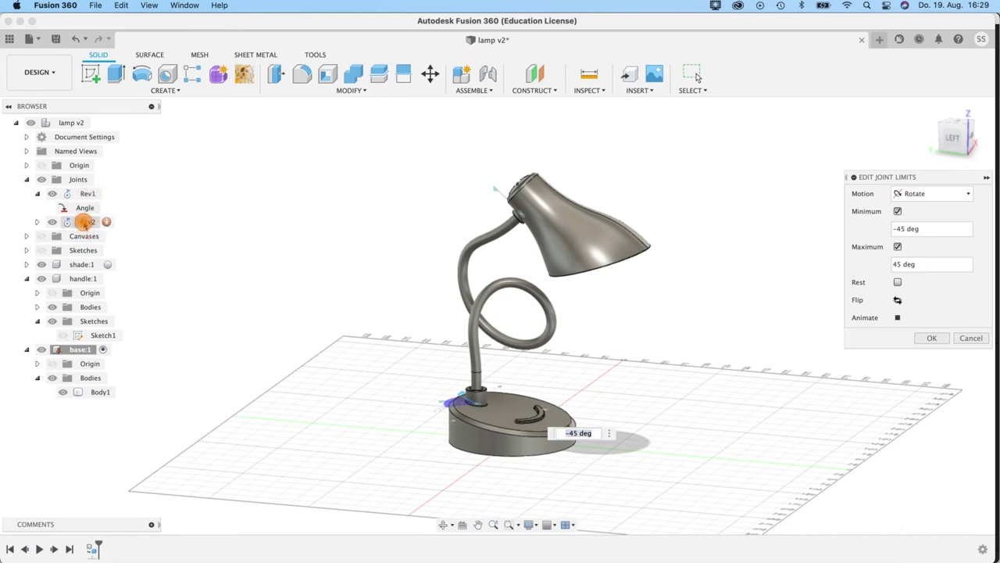
click(393, 204)
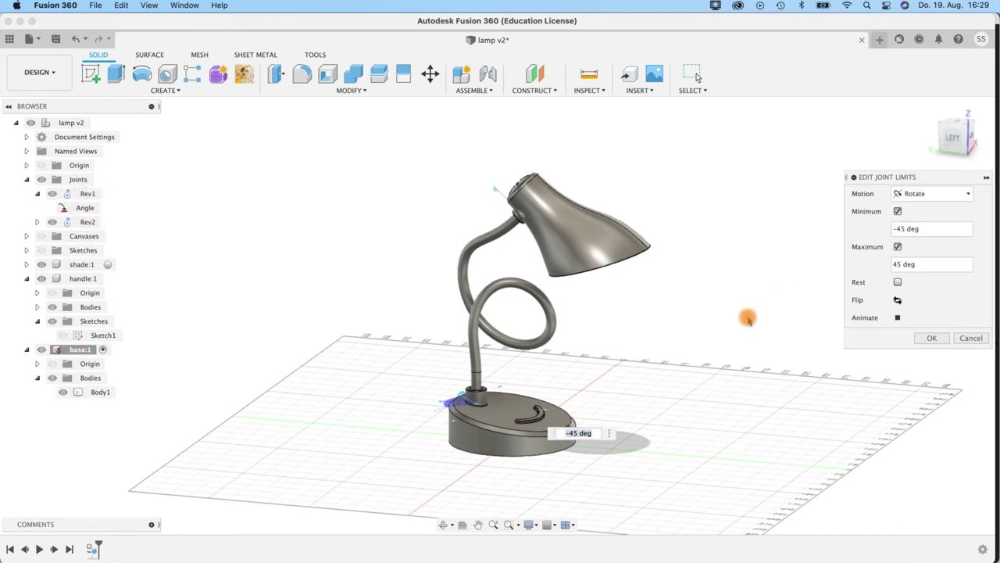
click(898, 318)
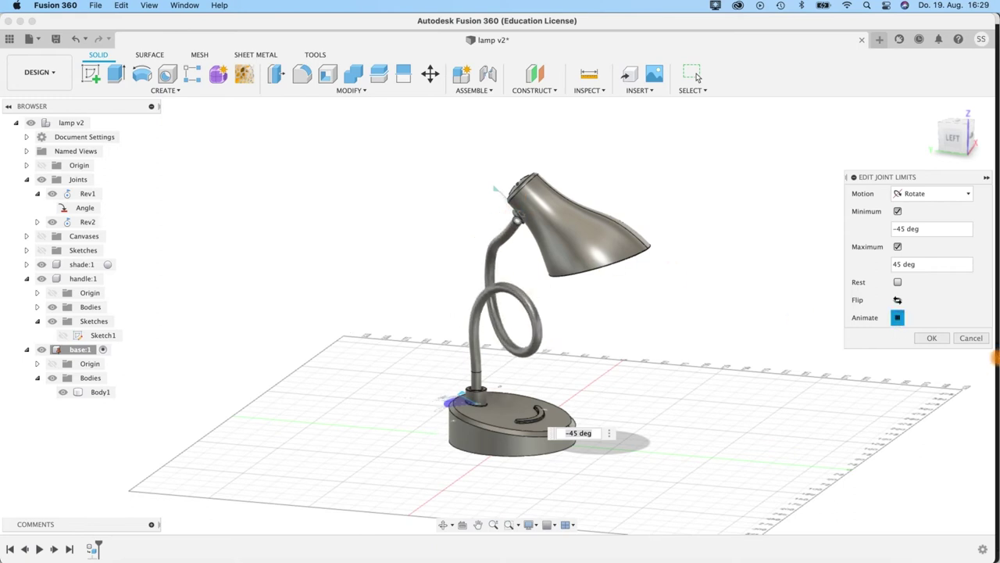
click(950, 337)
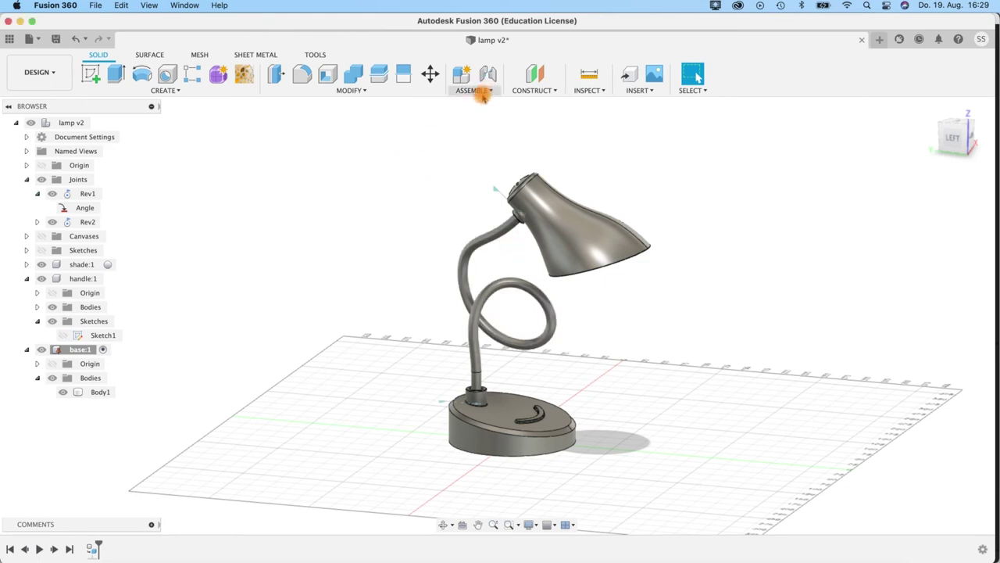
Step: Start a motion link between the base-handle joint and the handle-shade joint and examine the linked motion from several sides
click(481, 92)
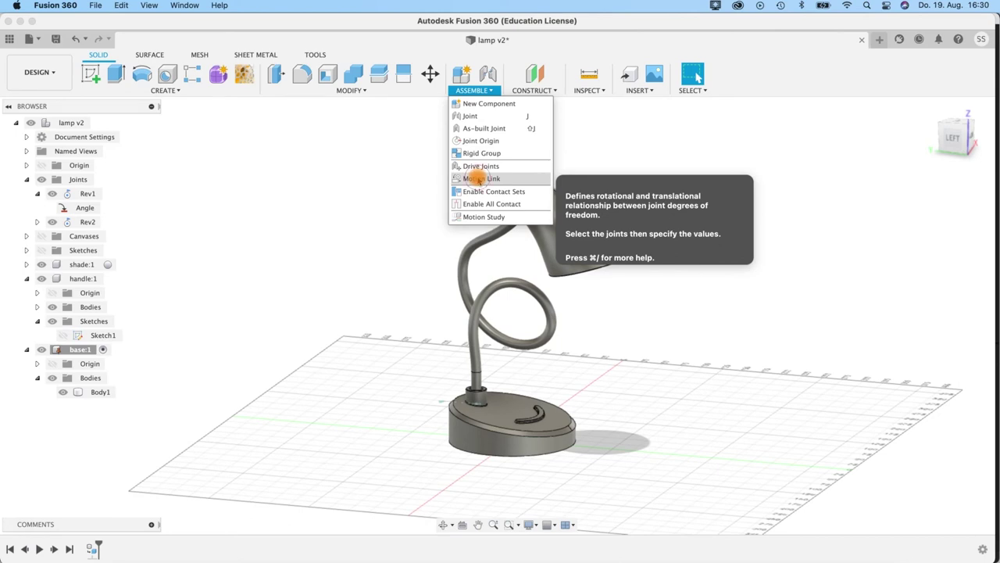
click(480, 179)
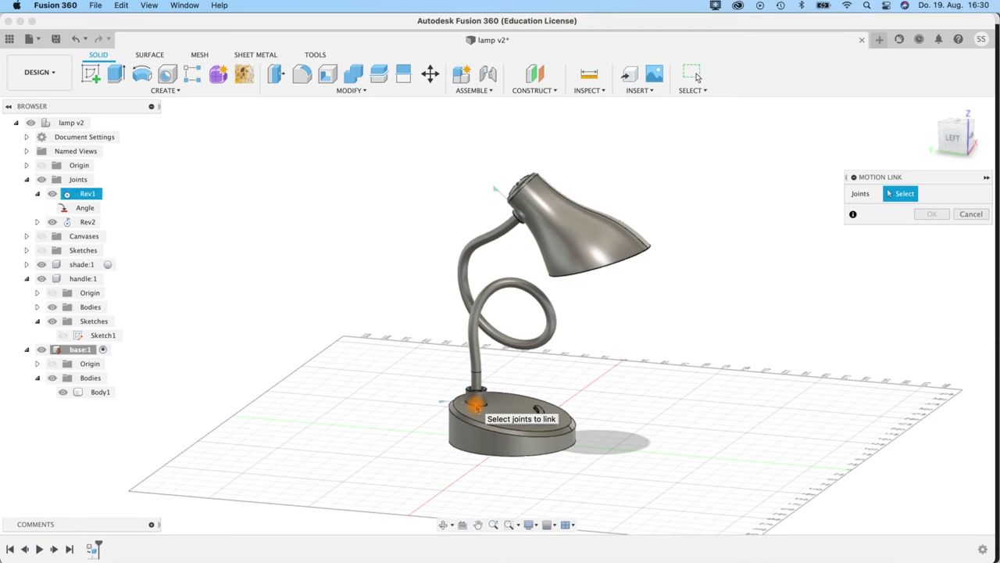
click(478, 393)
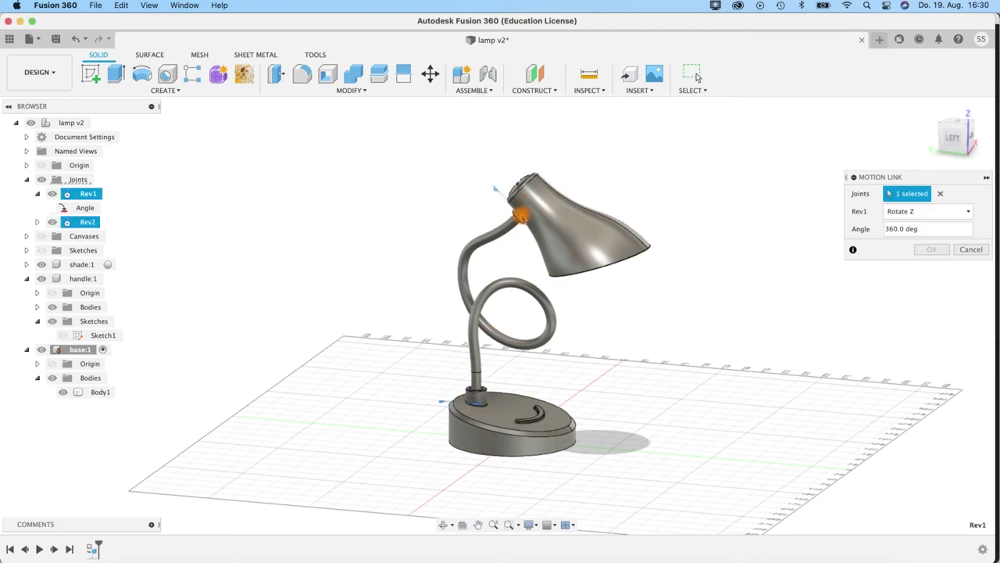
click(522, 217)
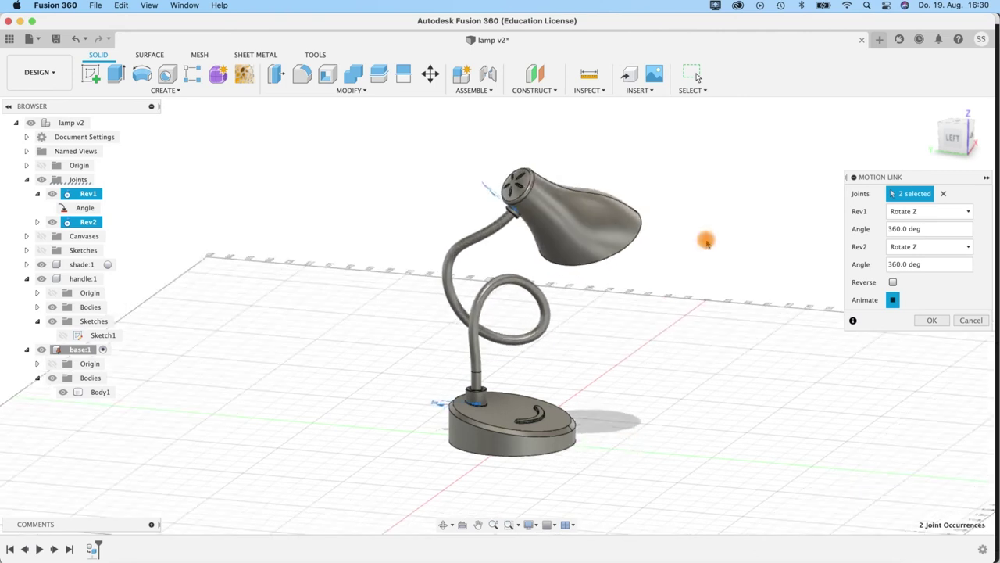
shift+middle_drag(643, 307, 527, 277)
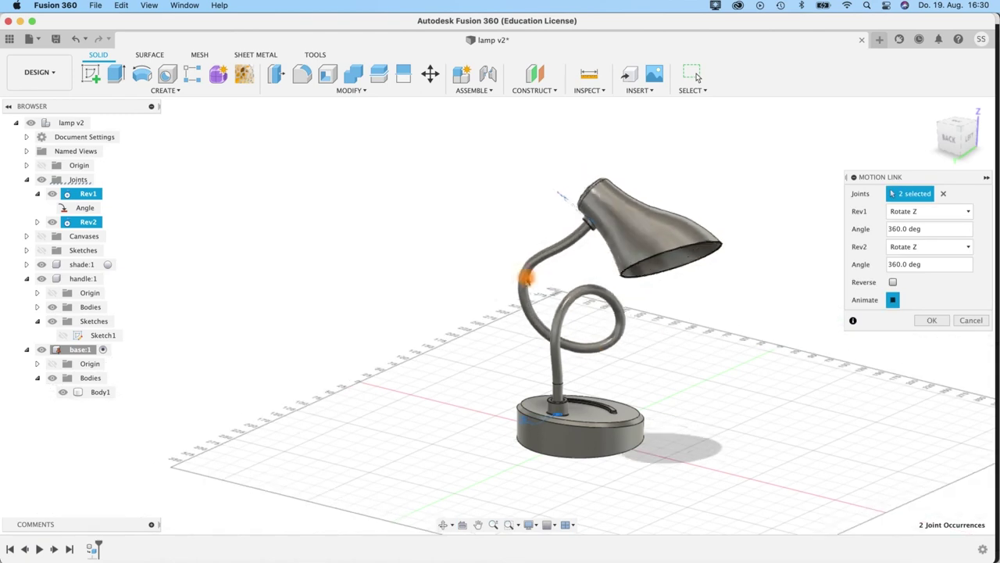
shift+middle_drag(687, 350, 637, 343)
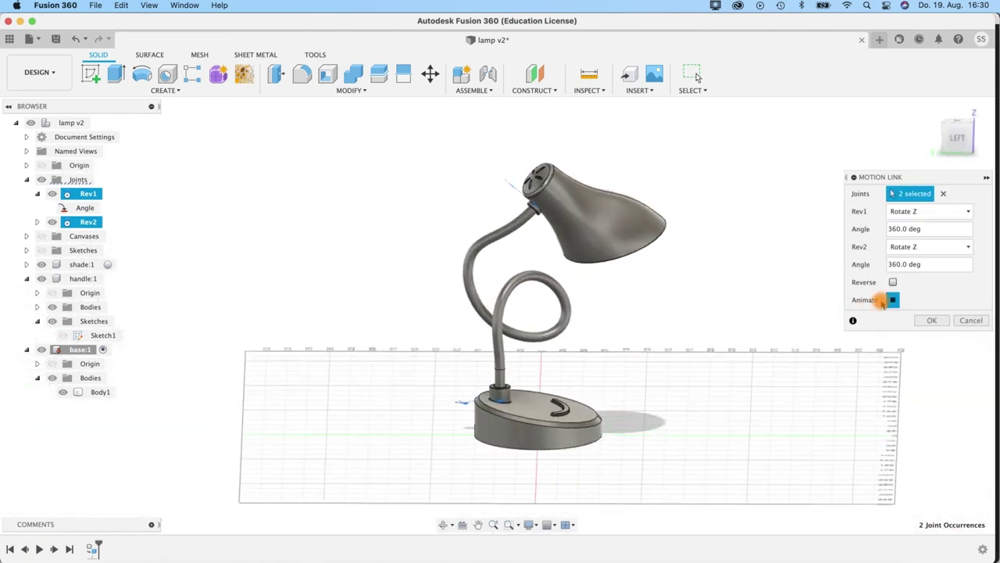
Step: Try an angle of 100 degrees for the shade joint Rev2 in the motion link
drag(930, 265, 871, 265)
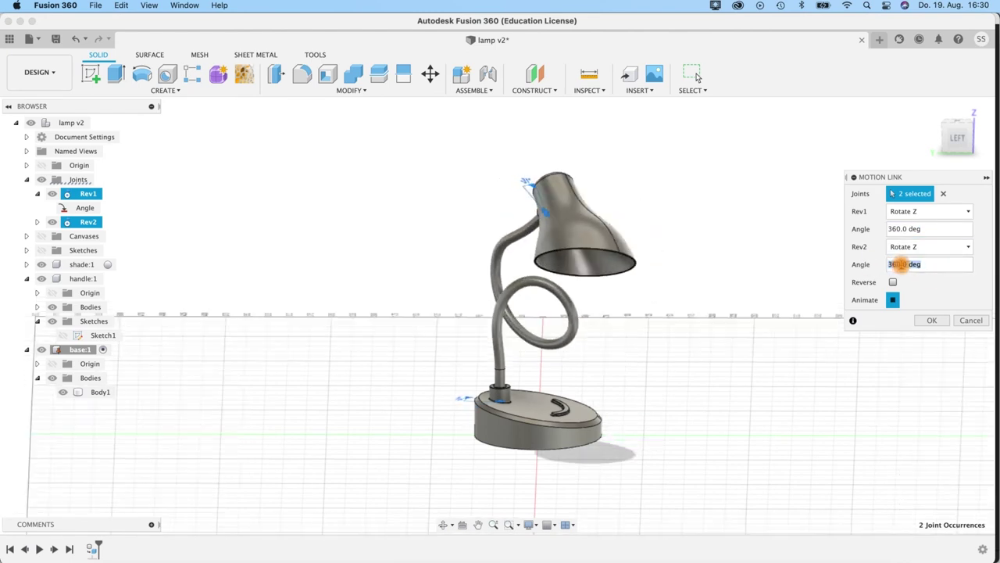
text(100)
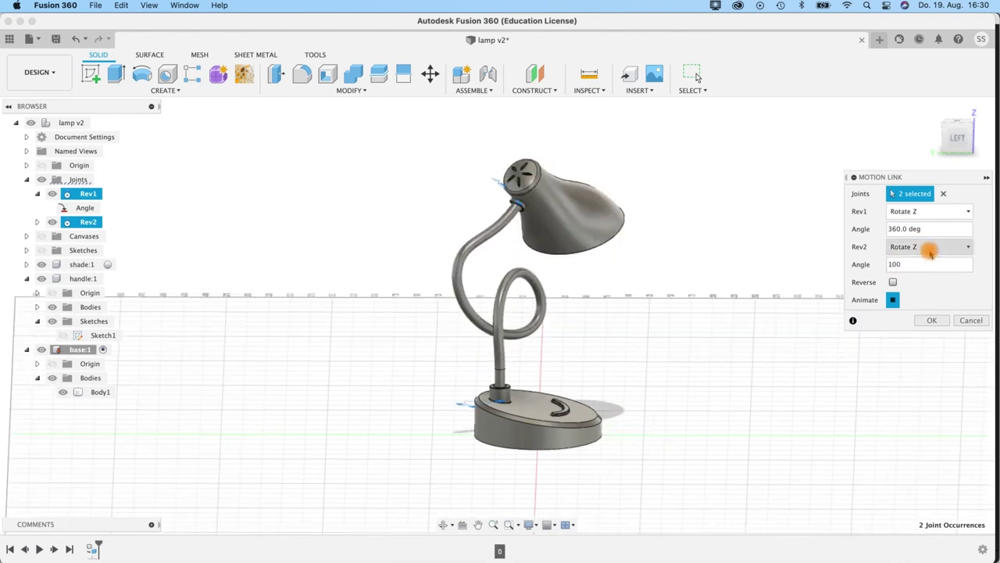
click(928, 229)
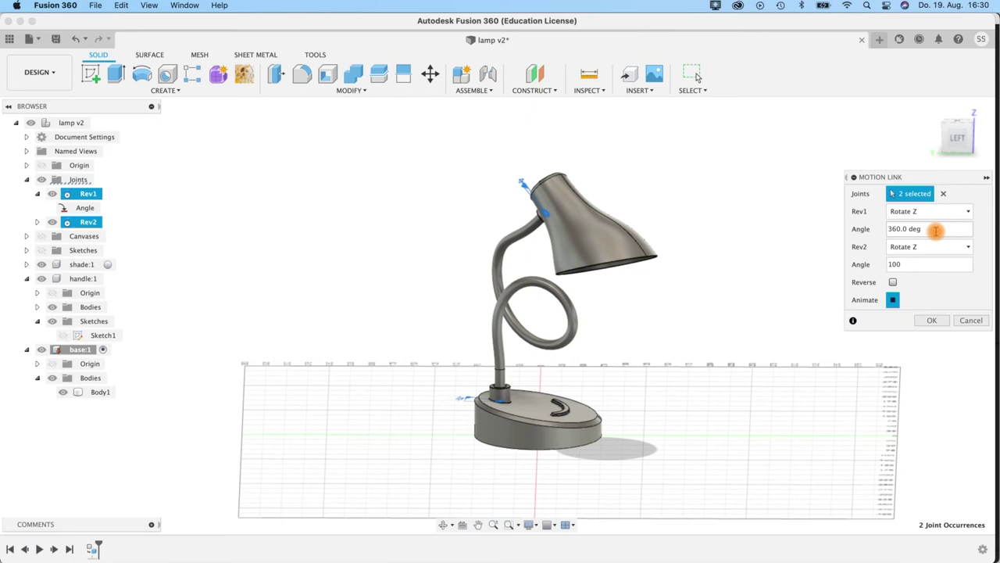
click(917, 264)
click(893, 299)
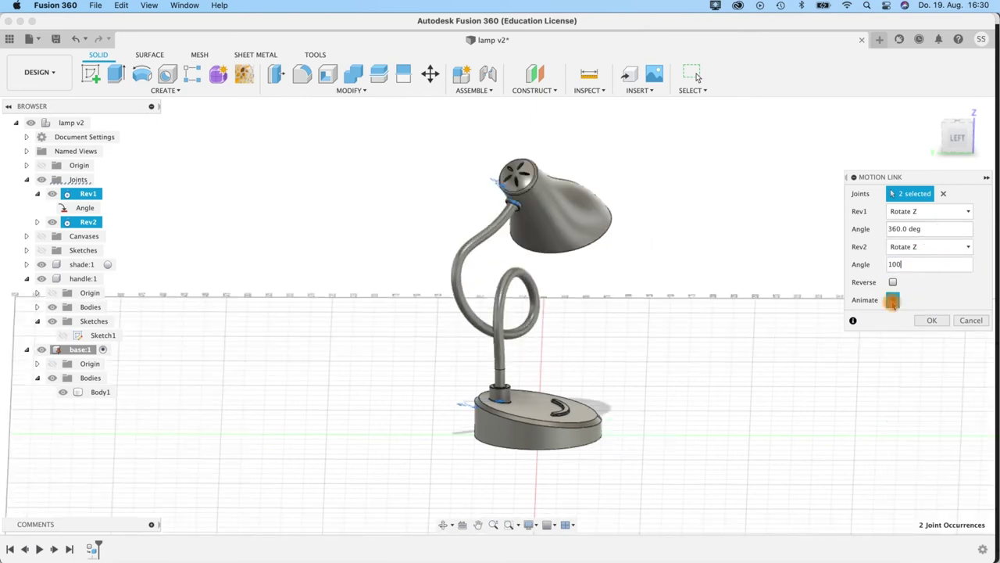
Step: Set the shade joint Rev2's angle in the motion link to 360 degrees and accept the link
click(869, 264)
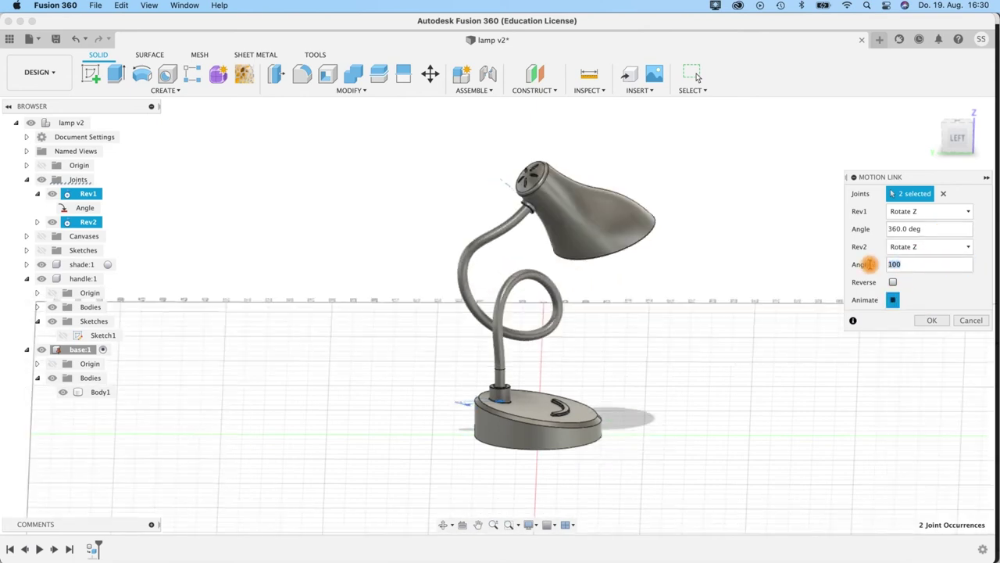
text(360)
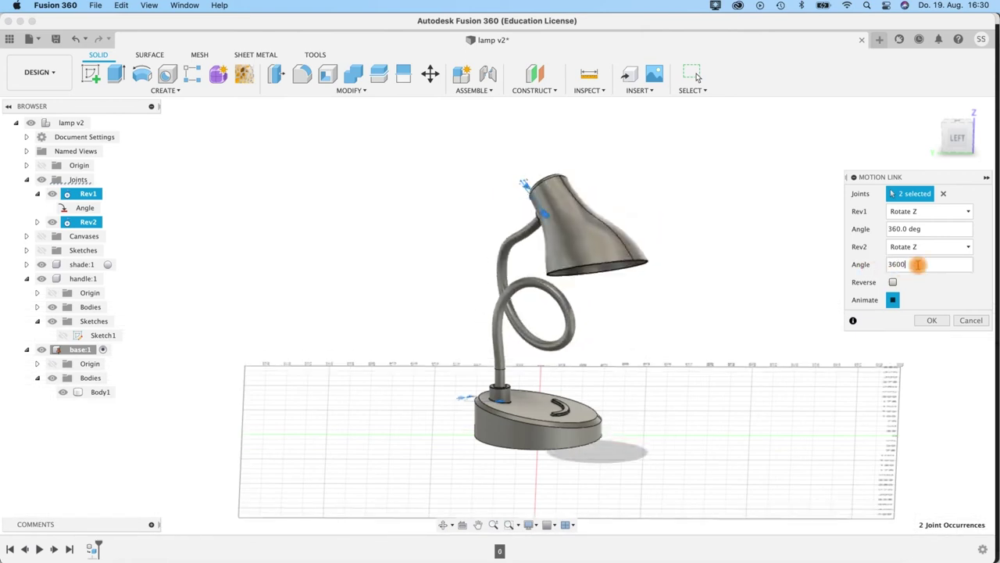
key(BackSpace)
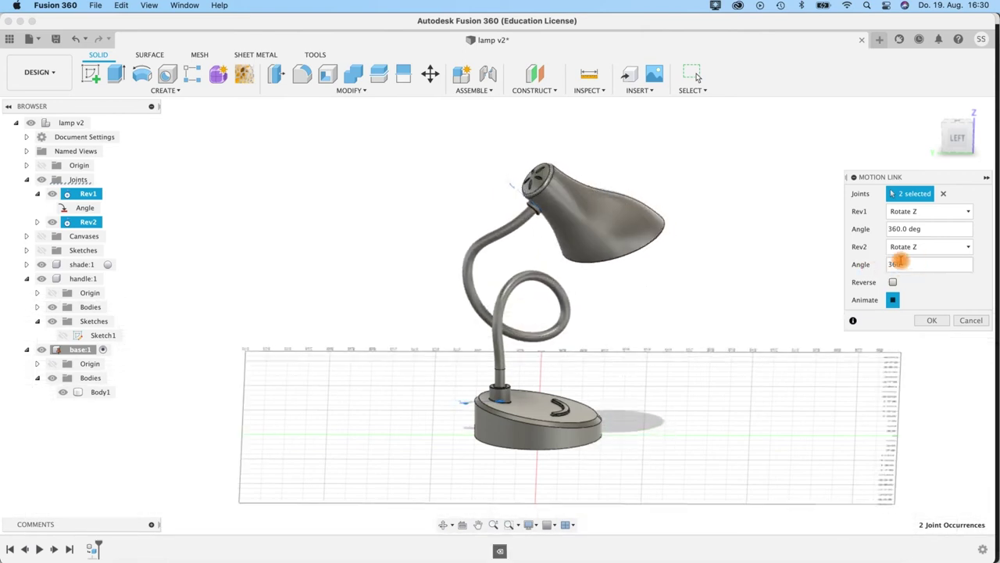
shift+middle_drag(655, 382, 594, 495)
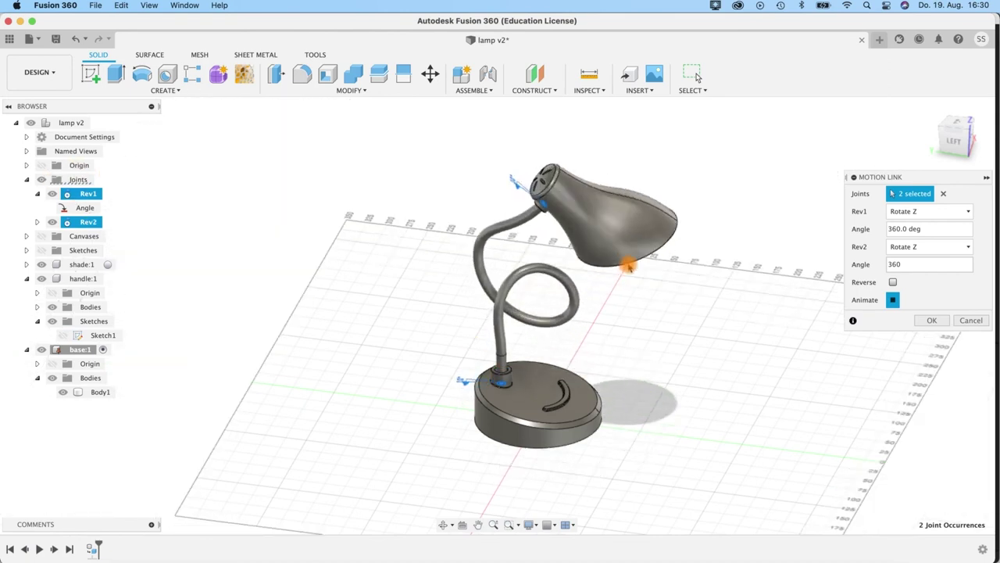
click(931, 321)
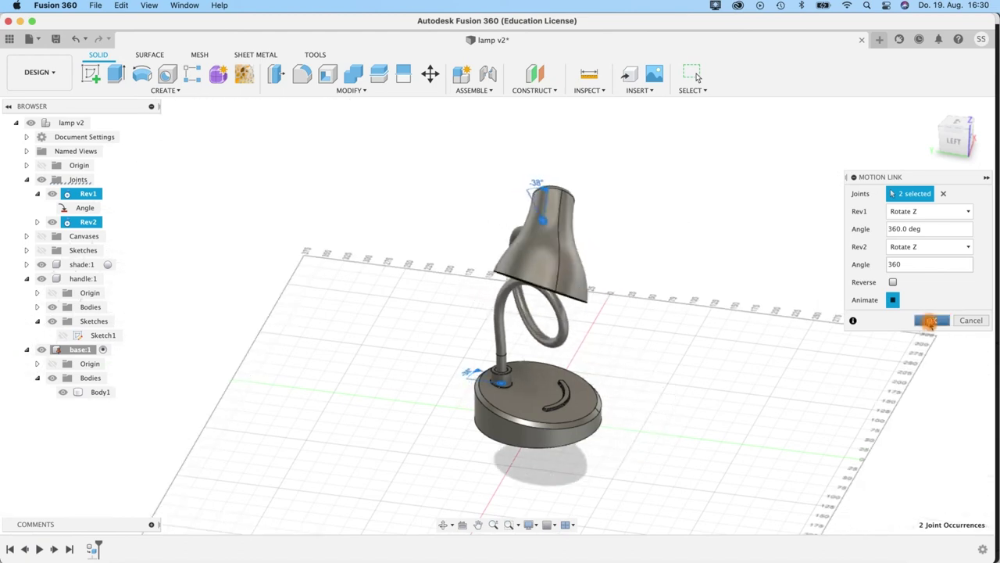
click(930, 323)
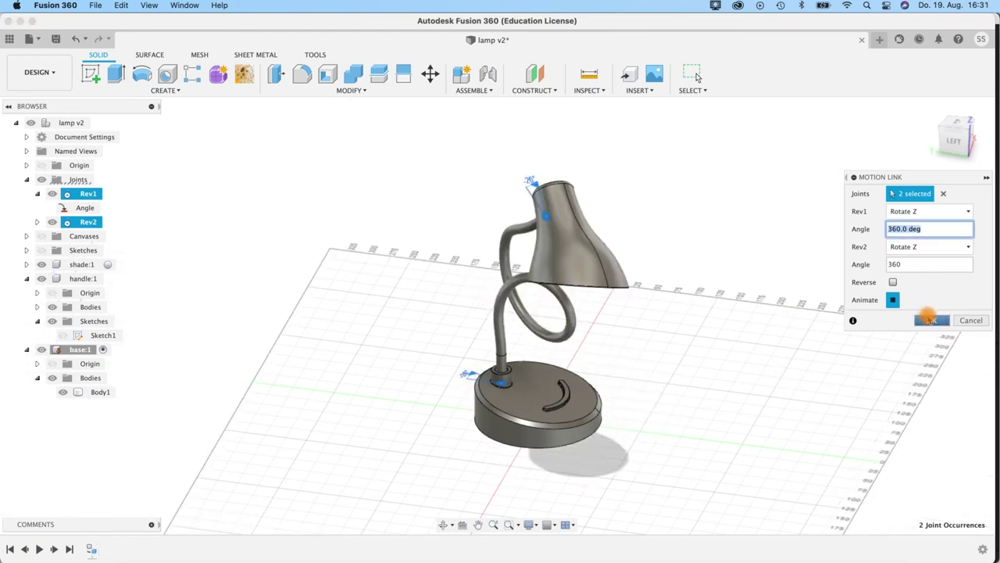
shift+middle_drag(683, 353, 686, 312)
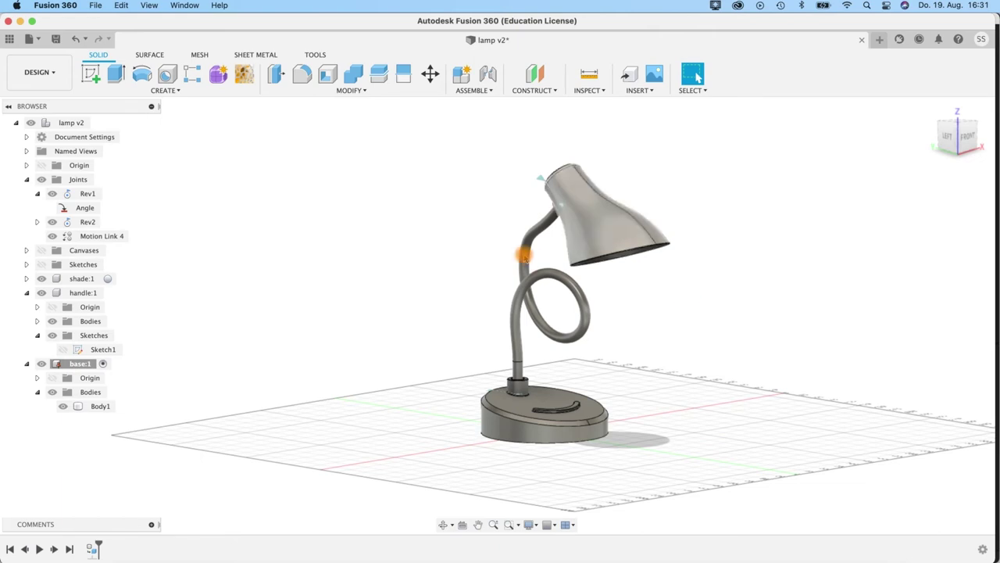
shift+middle_drag(686, 315, 709, 284)
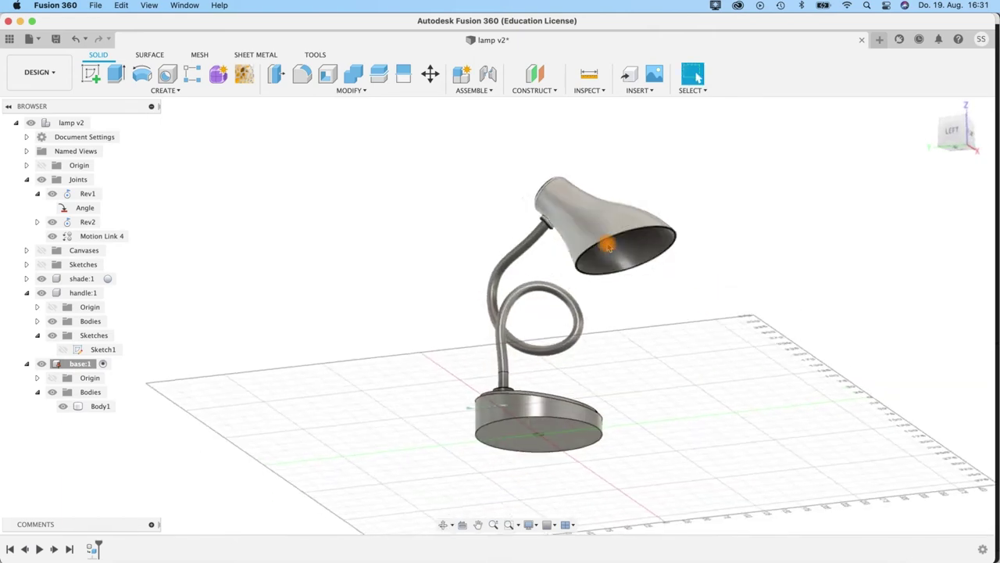
shift+middle_drag(674, 331, 604, 235)
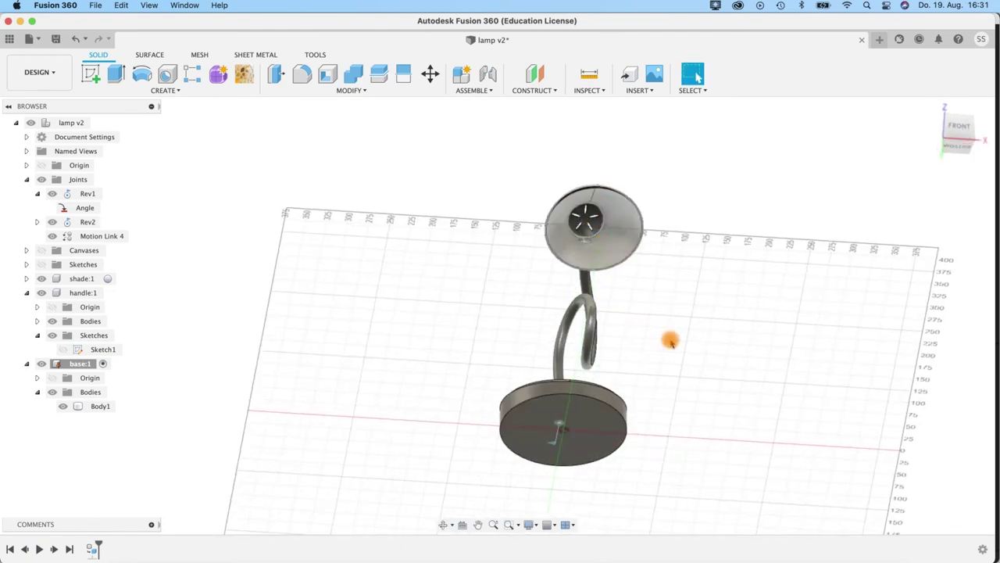
shift+middle_drag(687, 386, 782, 434)
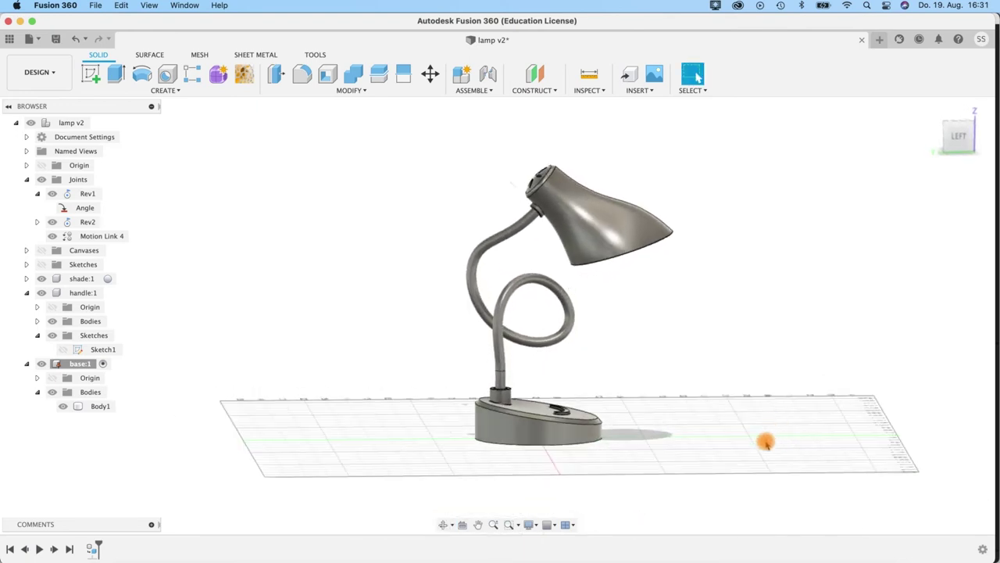
Step: Collapse the browser tree and create an activated internal standard component named lightbulb with base as its parent
click(26, 180)
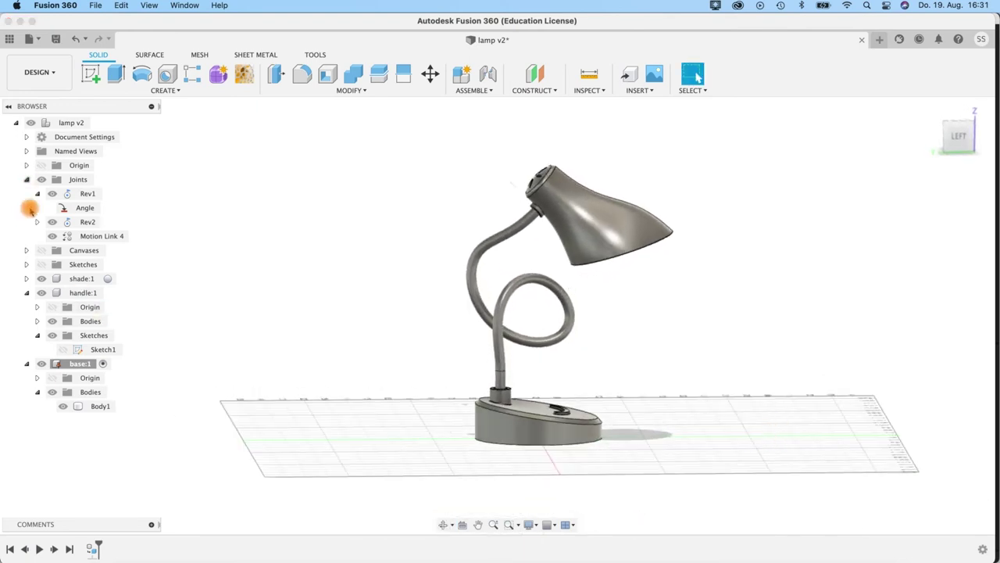
click(25, 236)
click(26, 250)
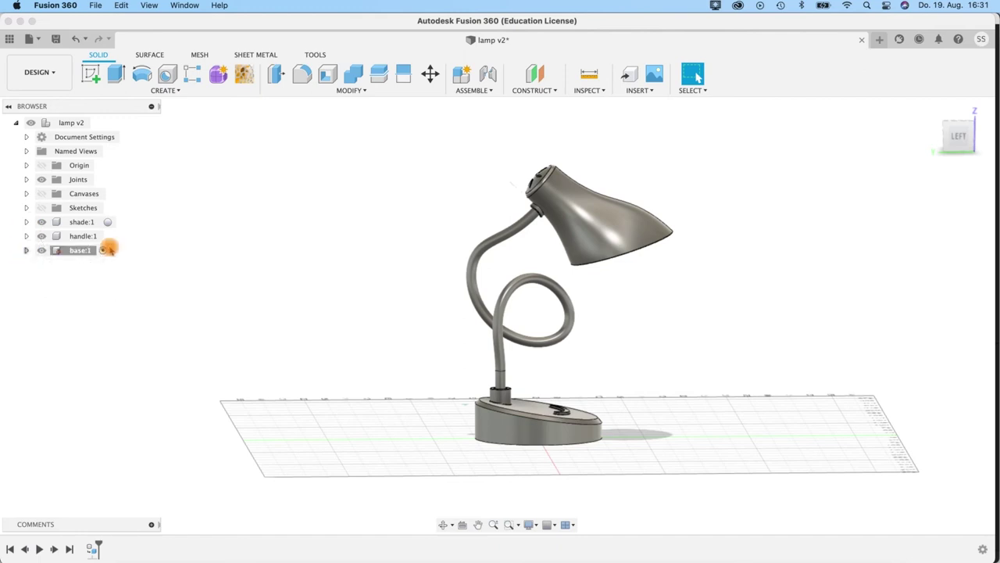
click(485, 92)
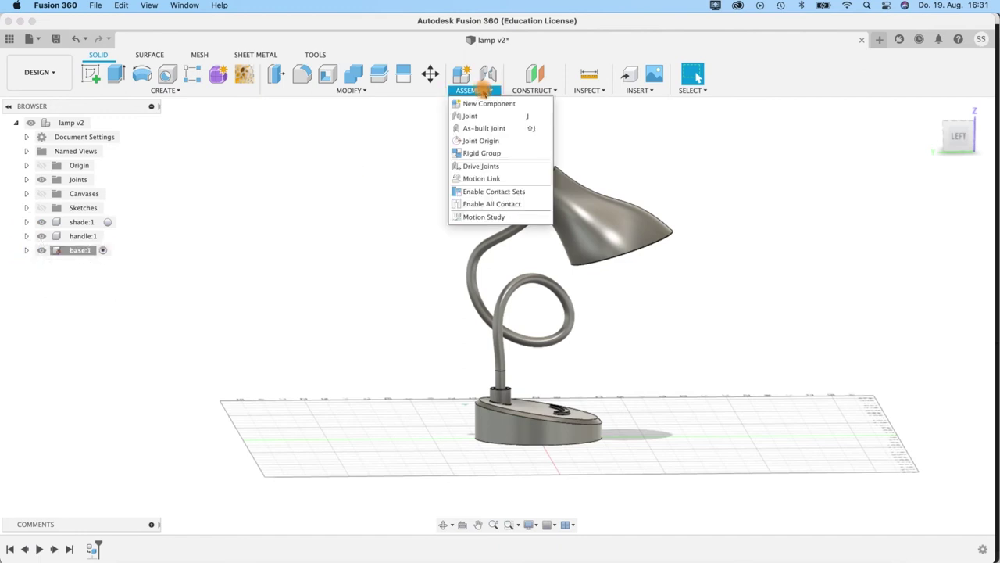
click(485, 104)
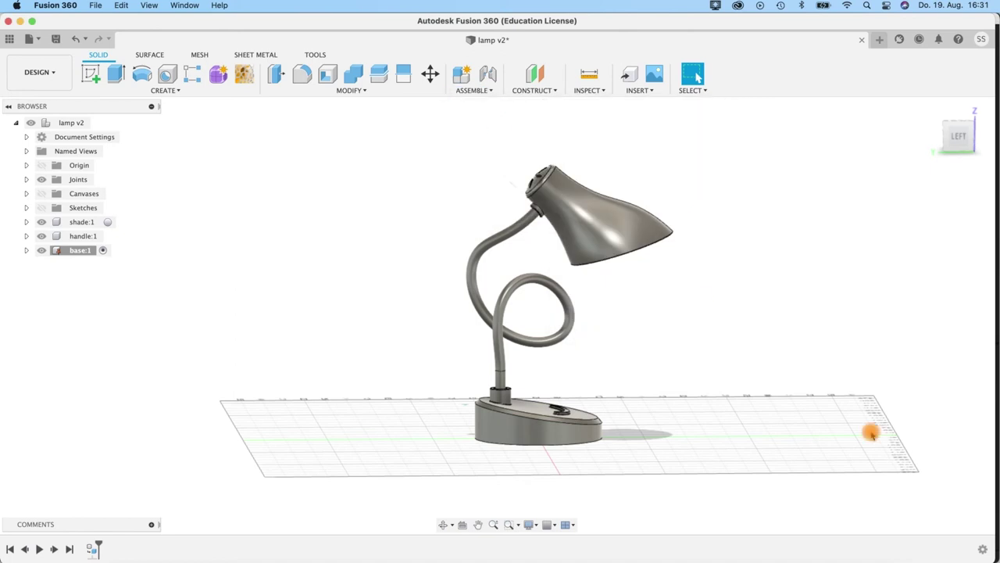
click(862, 247)
drag(862, 247, 806, 245)
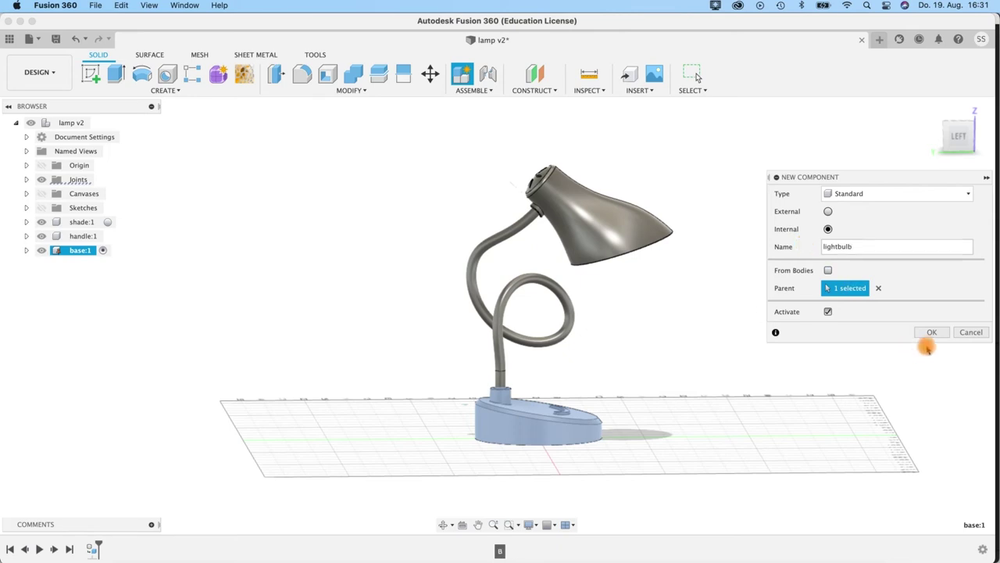
key(Return)
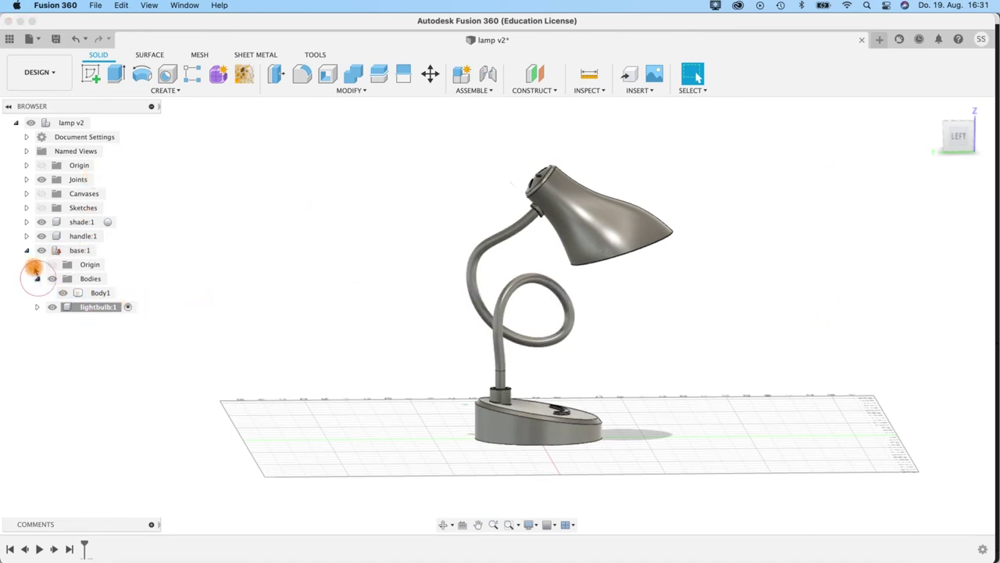
Step: Move the lightbulb component out of base to the top level of the lamp assembly and keep it active
click(36, 278)
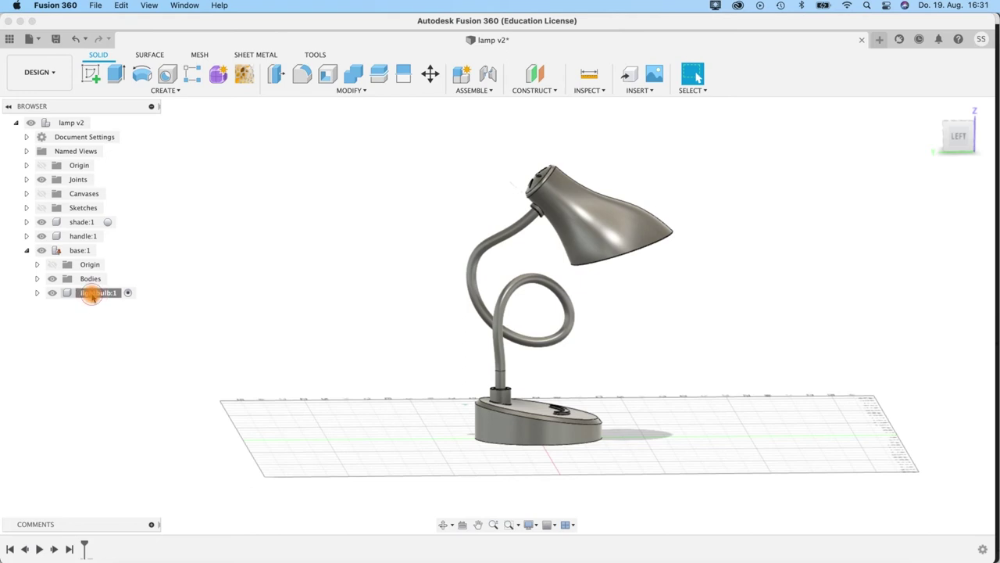
mouse_move(93, 290)
mouse_down()
mouse_move(73, 264)
mouse_move(44, 156)
mouse_move(62, 123)
mouse_move(71, 125)
mouse_up()
click(26, 250)
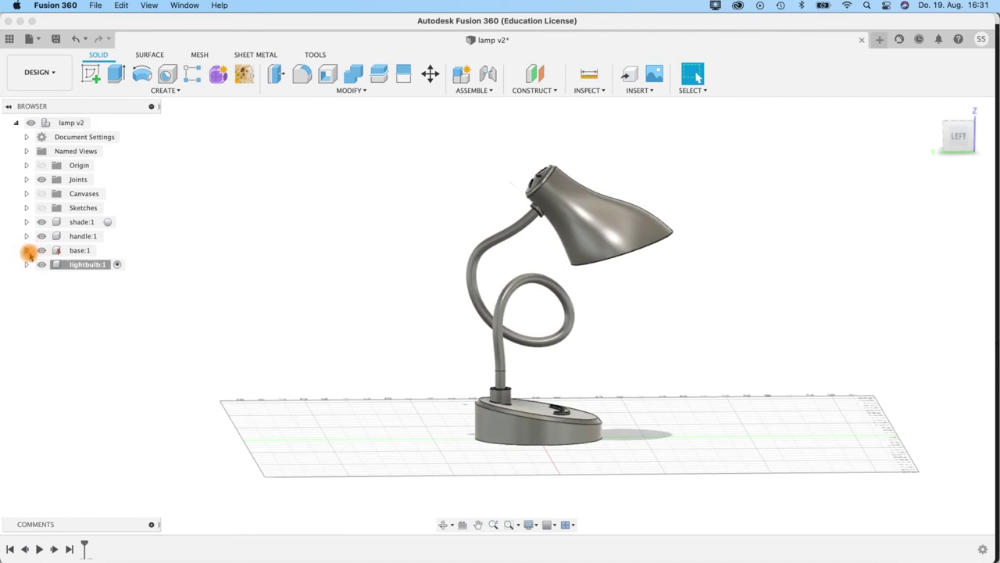
click(26, 264)
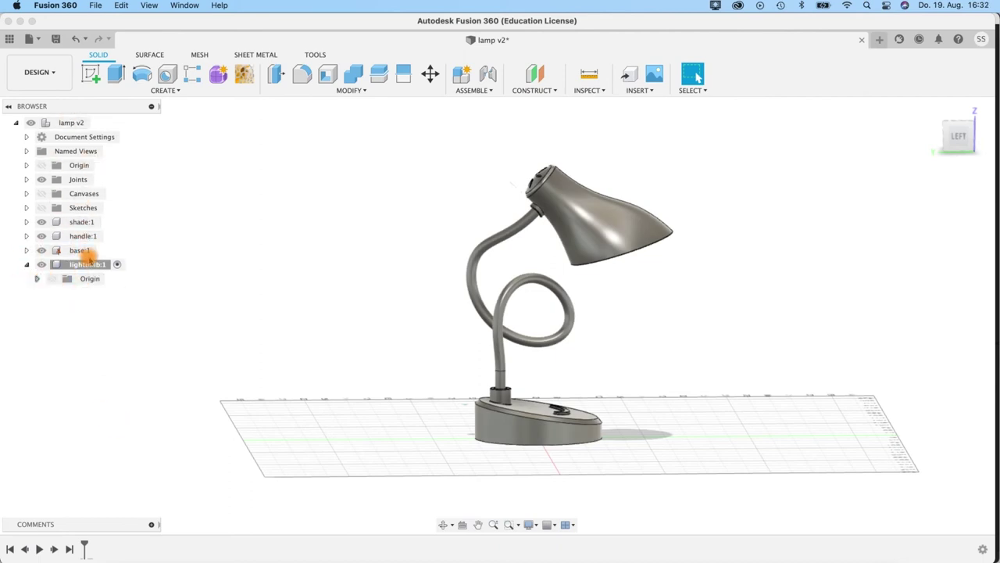
click(118, 265)
click(118, 265)
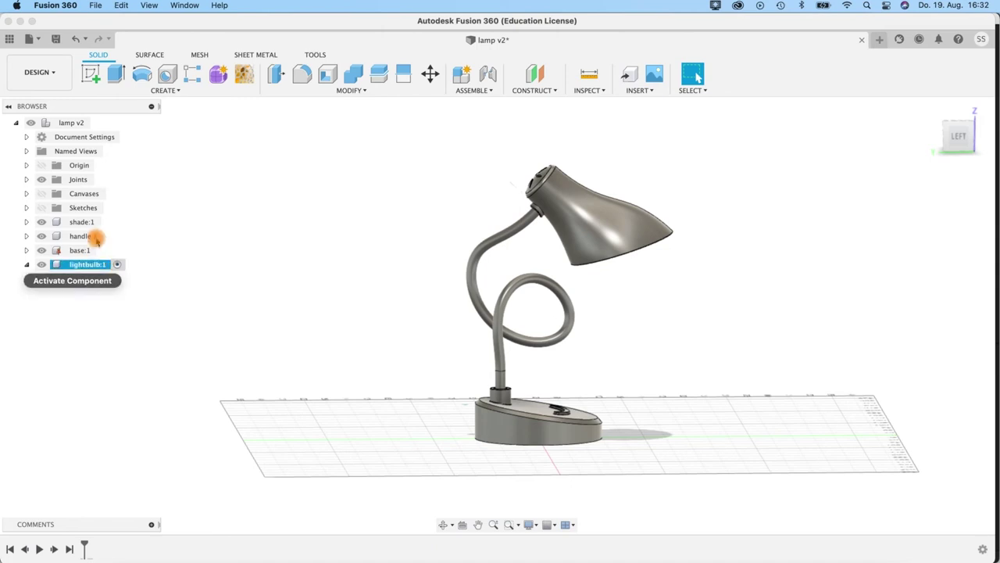
Step: Hide the base, handle and shade components
click(41, 250)
click(42, 236)
click(42, 221)
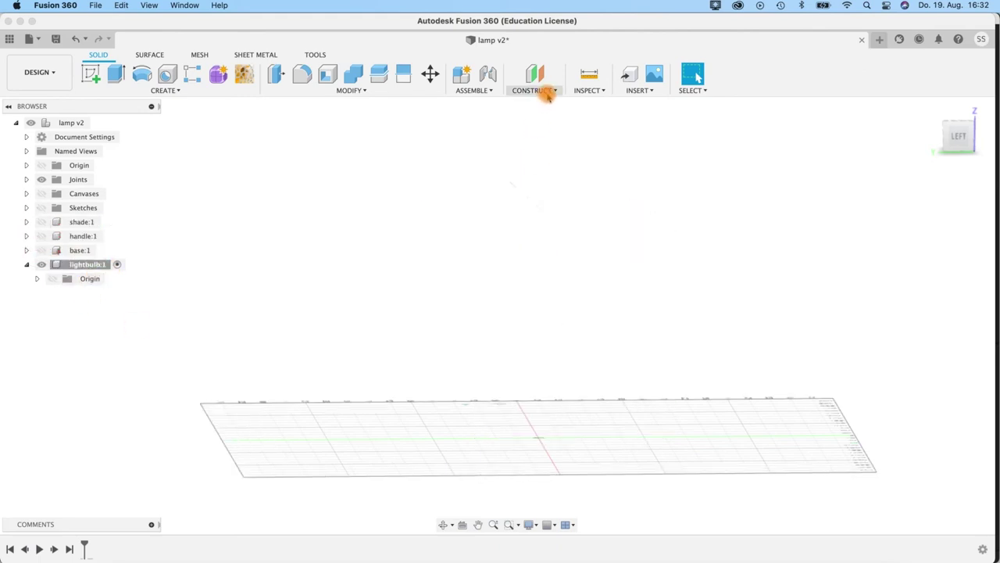
Step: Insert lightbulb.jpg as a canvas on the YZ plane, enlarged to a plane scale of about 4.3
click(631, 92)
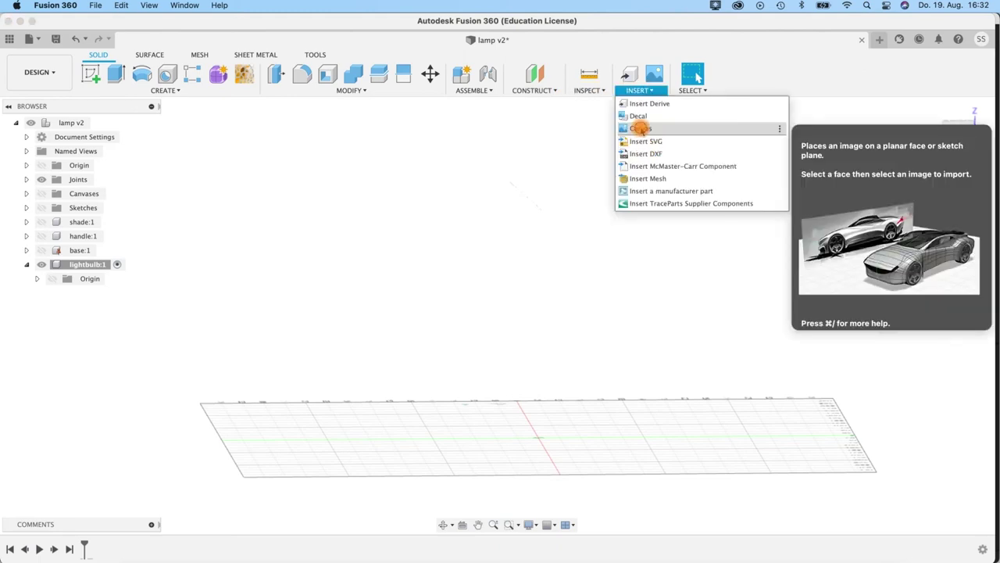
click(639, 130)
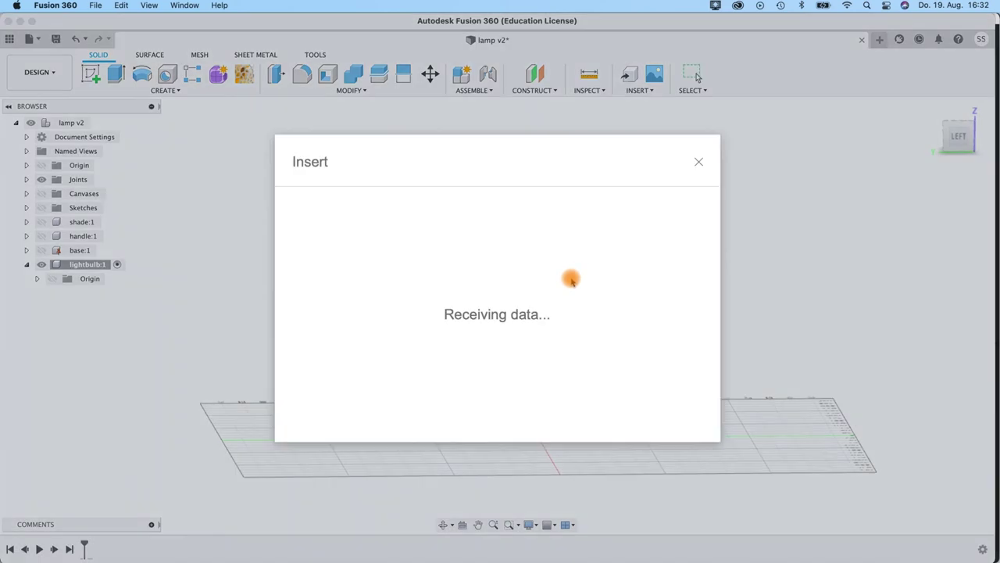
click(344, 404)
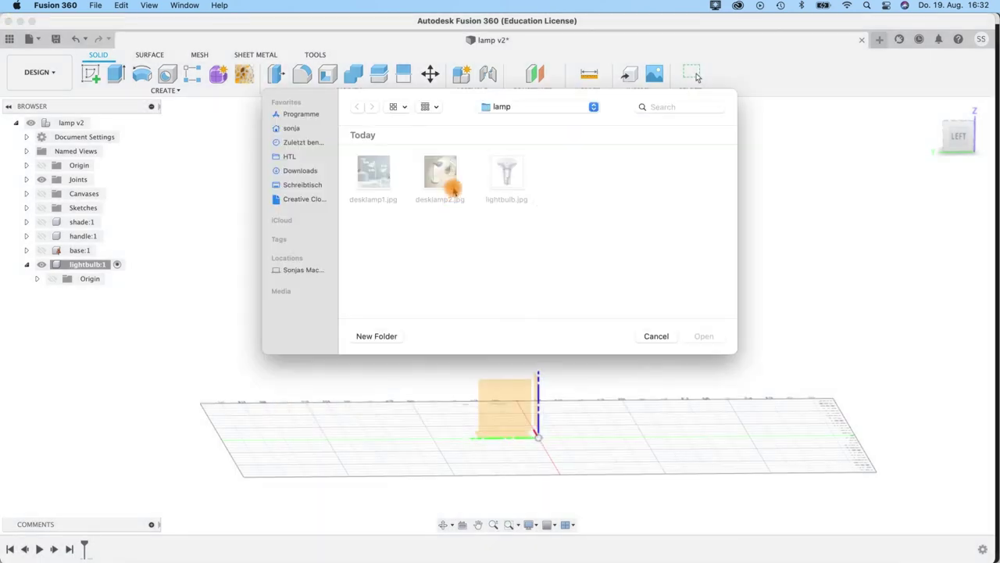
click(508, 176)
click(704, 337)
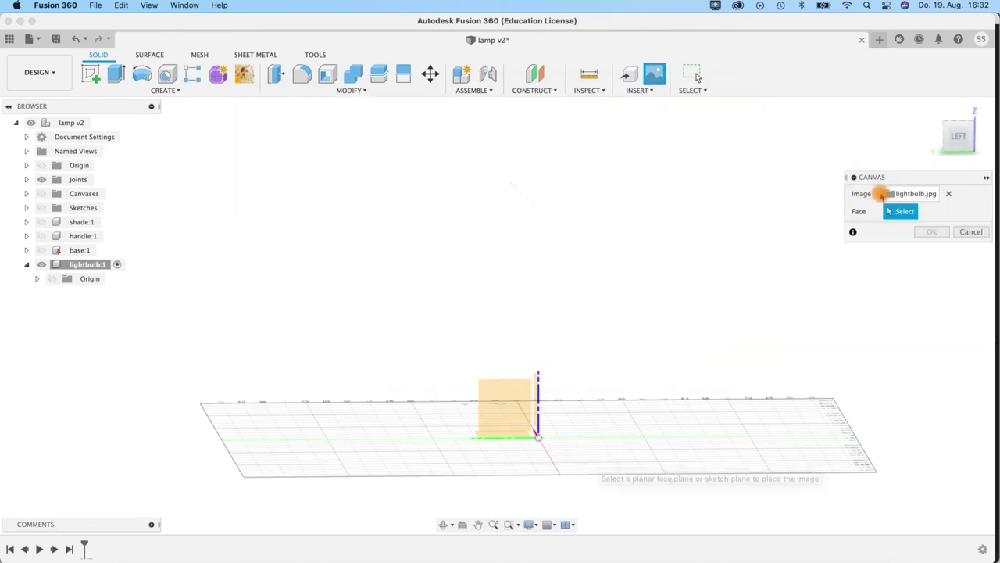
click(508, 397)
click(932, 461)
drag(452, 355, 341, 286)
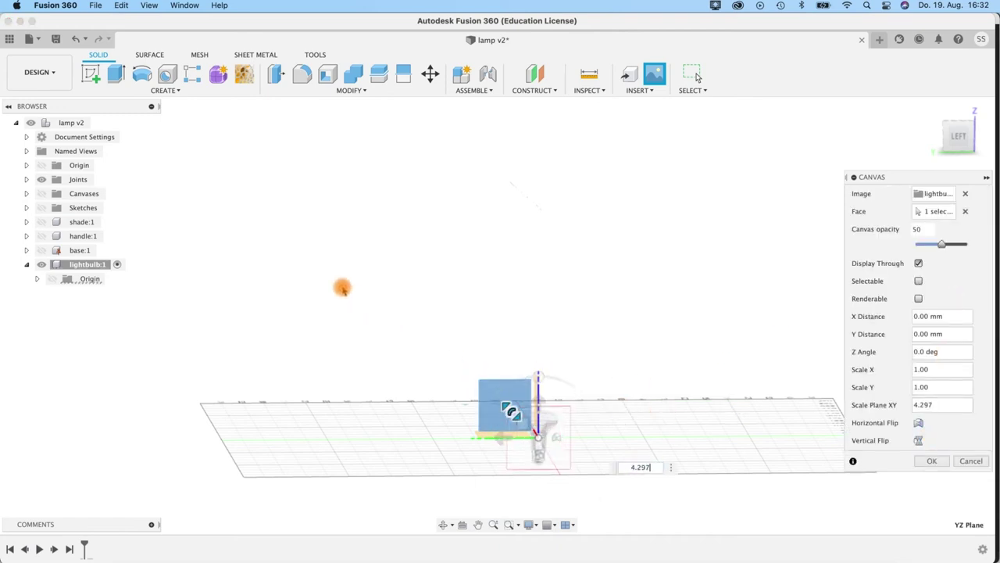
click(932, 461)
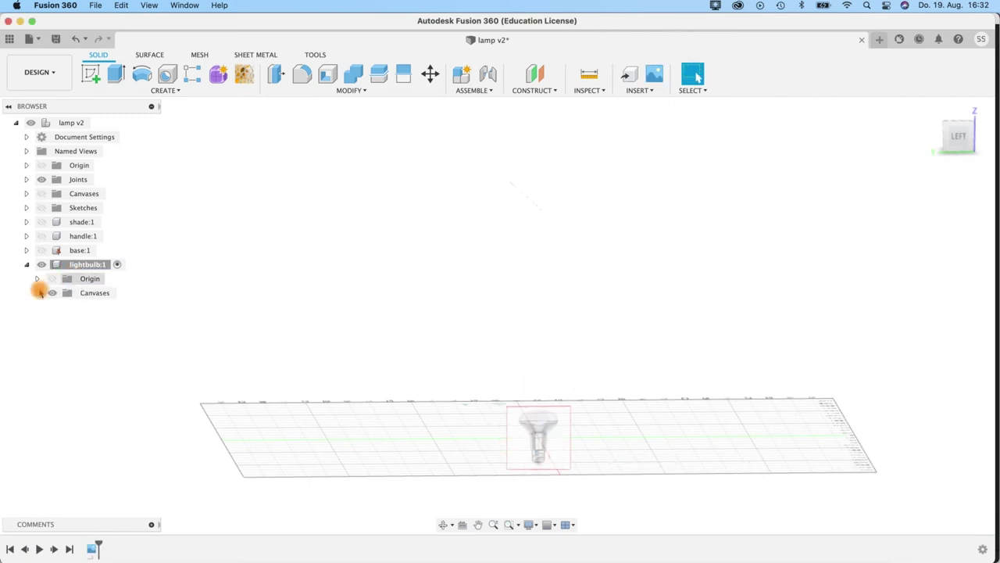
Step: Calibrate the lightbulb canvas to 85 mm between the top of the bulb and the tip of its screw base
click(36, 293)
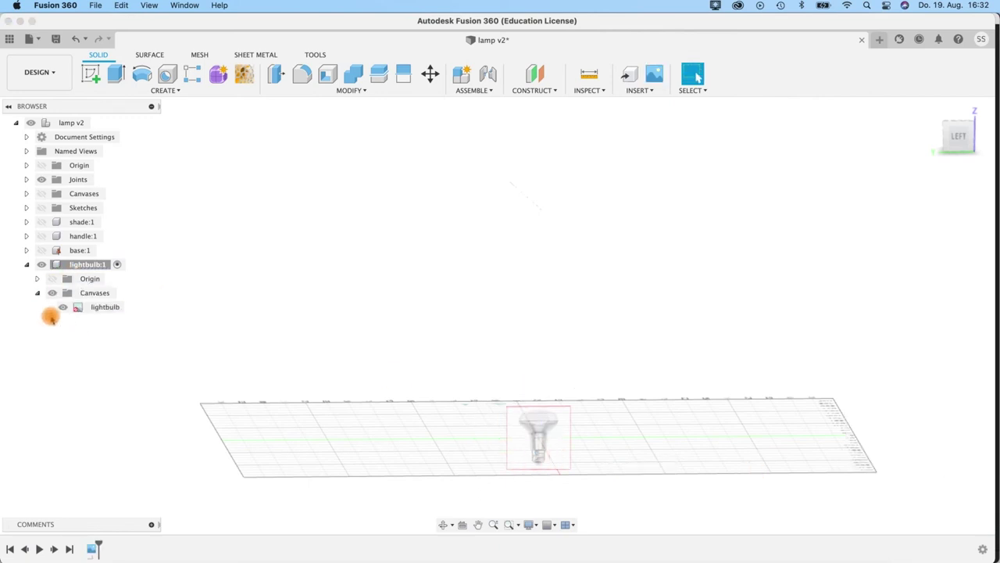
right_click(108, 309)
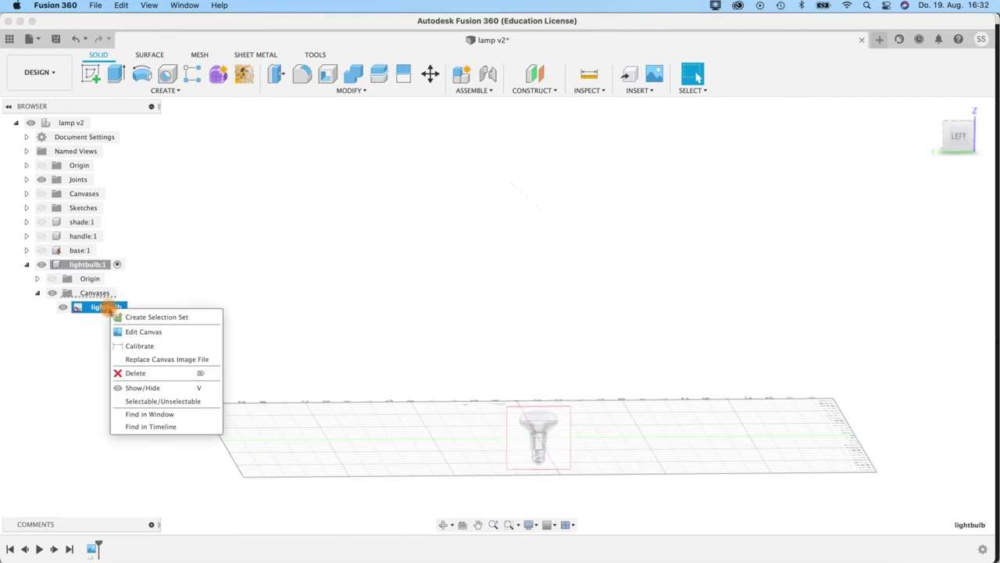
click(339, 383)
click(963, 136)
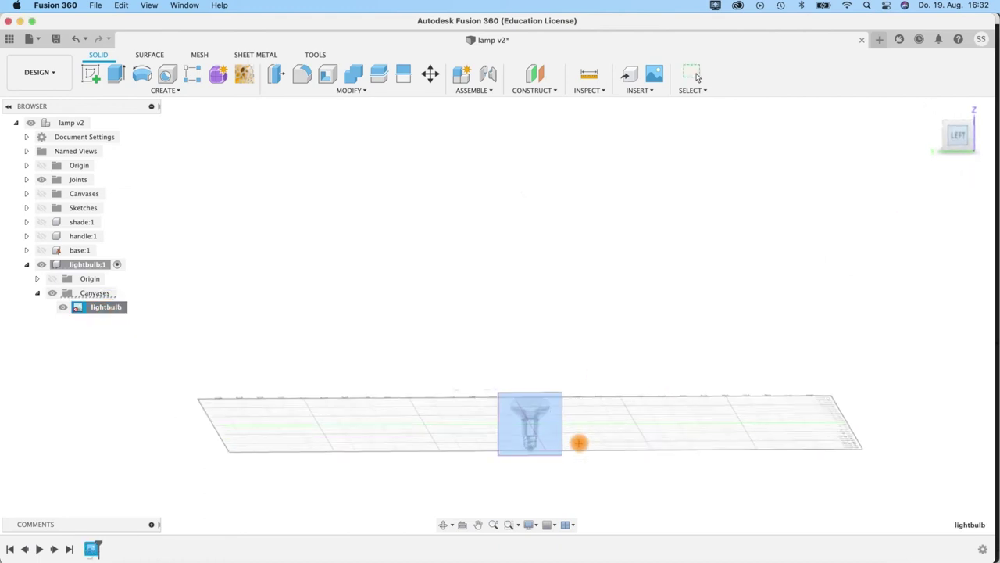
scroll(546, 387, up, 8)
middle_drag(539, 314, 670, 301)
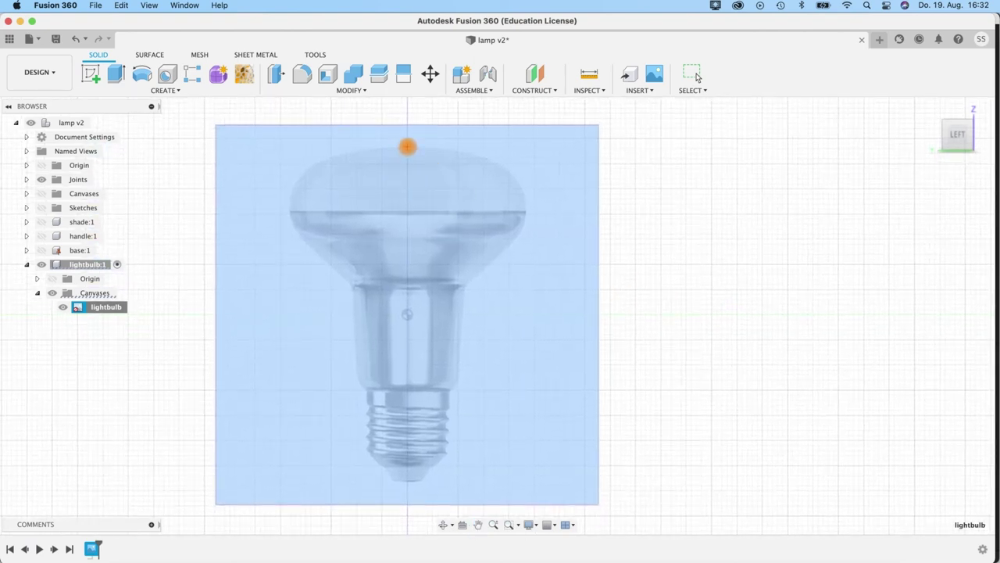
click(407, 146)
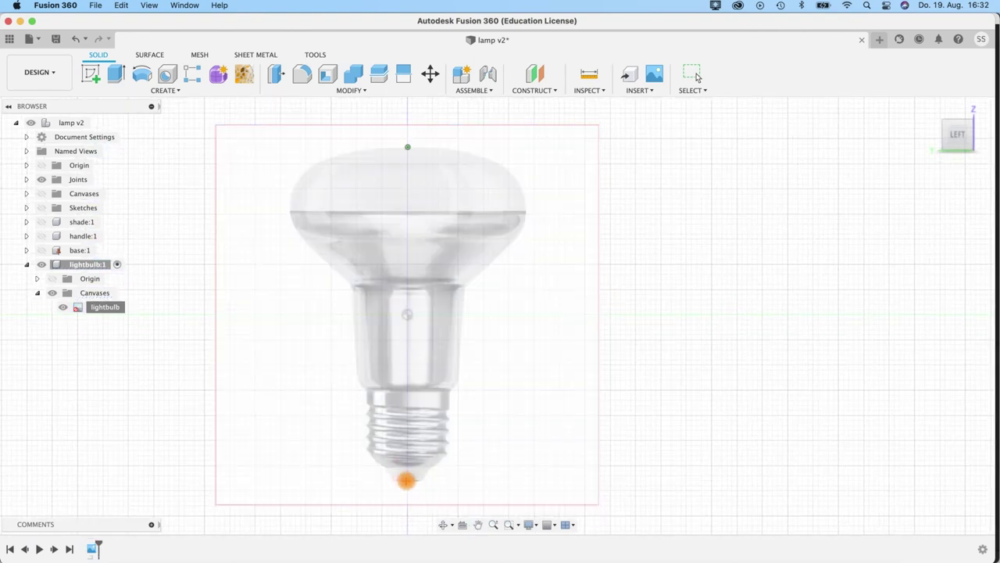
click(407, 480)
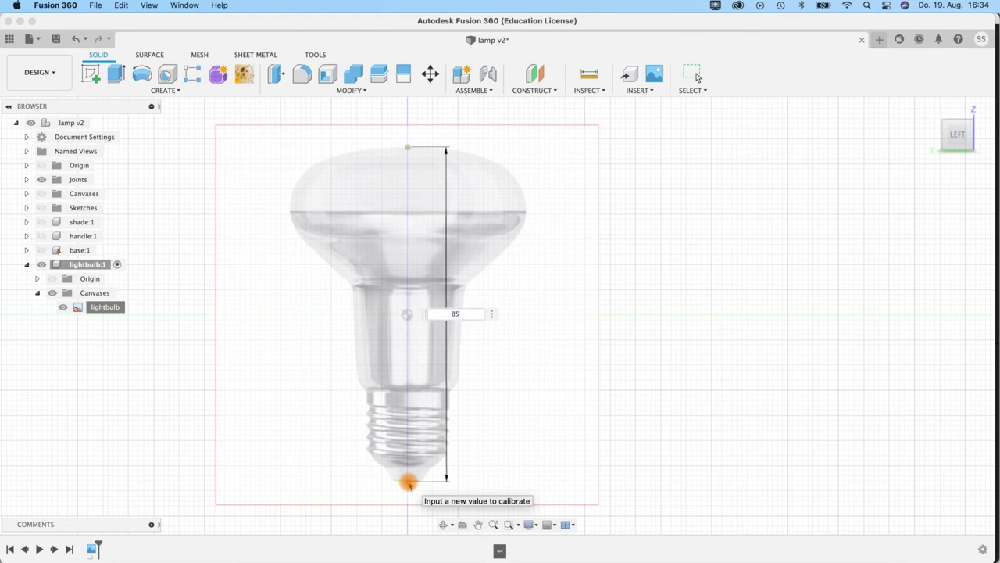
key(Return)
Step: Move the lightbulb canvas up about 42 mm so the tip of the screw base sits on the origin
scroll(402, 341, down, 5)
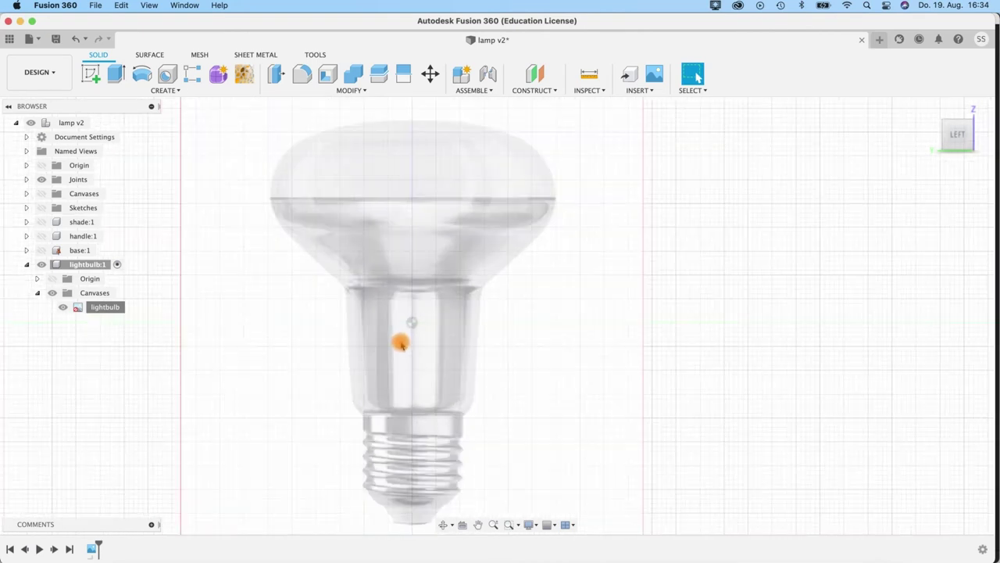
right_click(105, 305)
click(409, 323)
drag(406, 294, 405, 193)
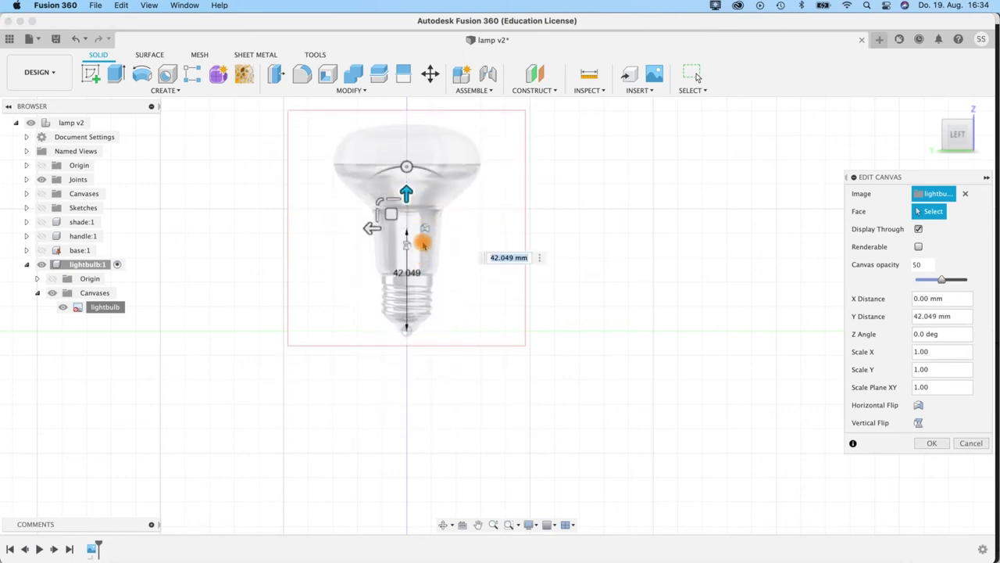
scroll(422, 244, up, 2)
scroll(424, 223, up, 2)
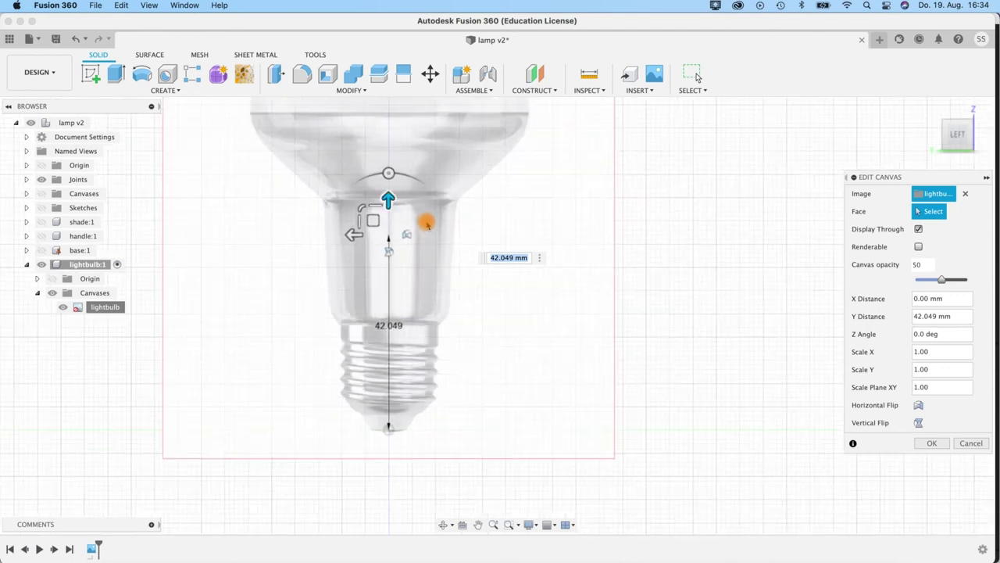
scroll(396, 217, down, 3)
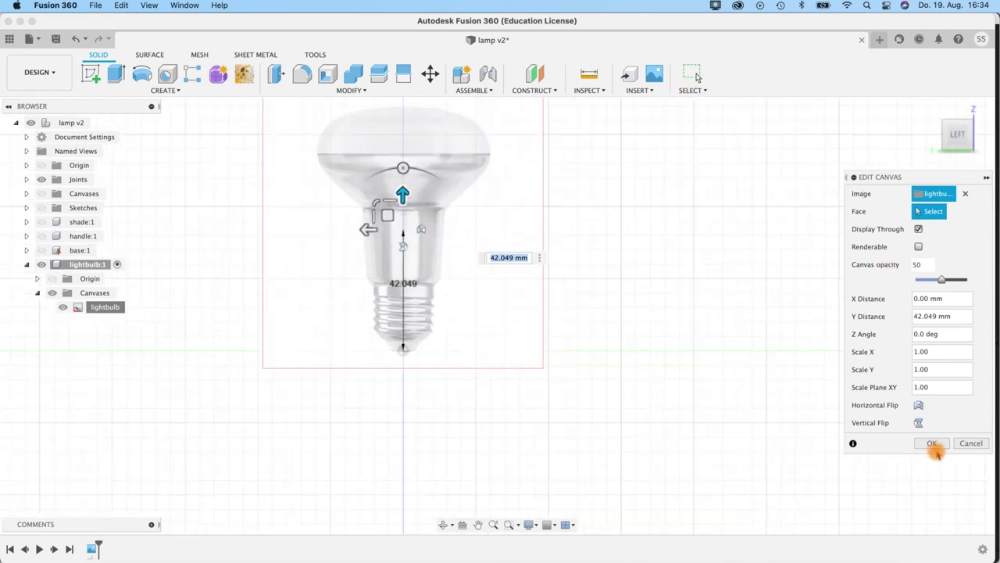
key(Return)
Step: Start a sketch on the YZ plane and draw an 85 mm vertical line from the origin to the top of the bulb
middle_drag(479, 289, 482, 341)
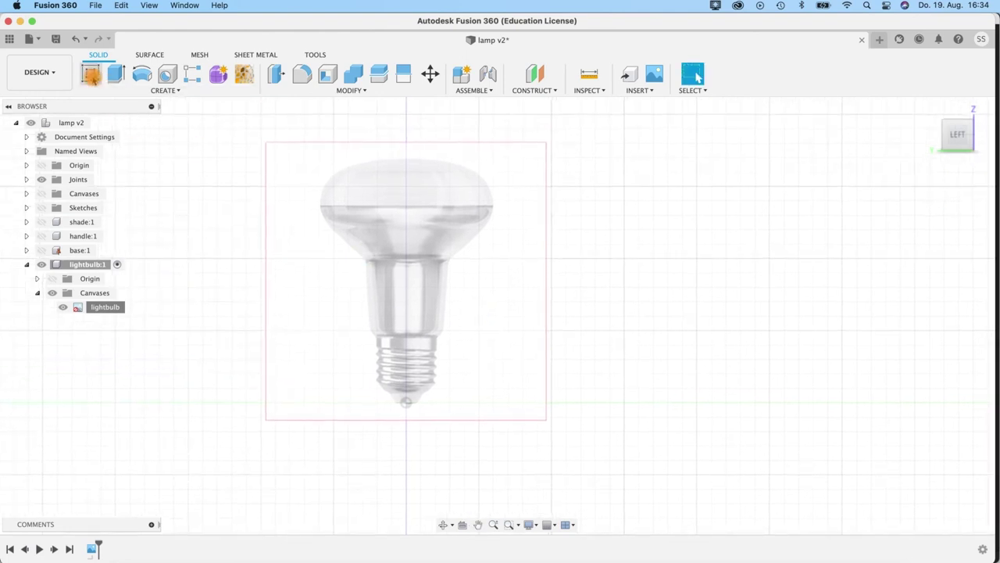
click(92, 75)
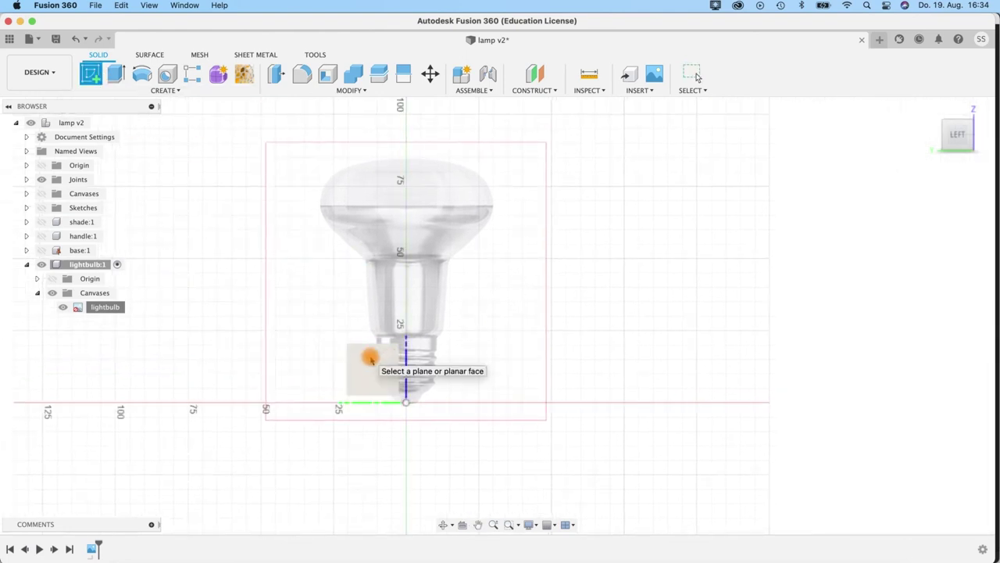
click(369, 356)
click(90, 75)
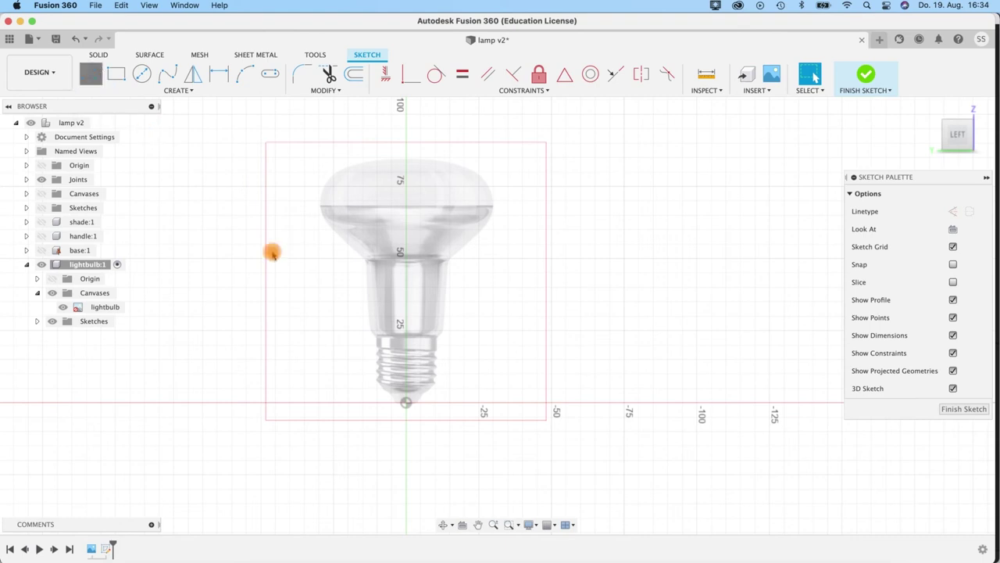
click(405, 403)
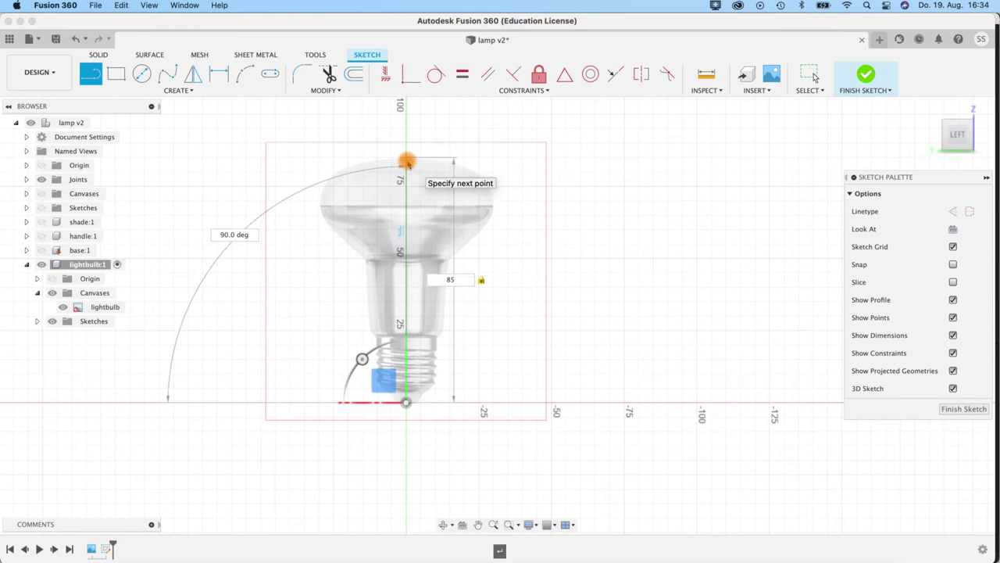
click(406, 162)
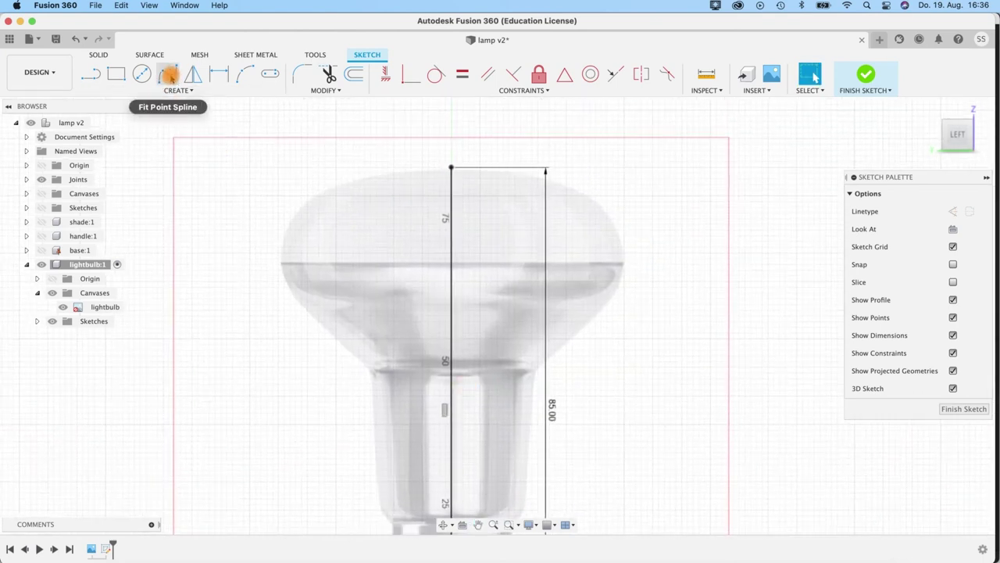
Step: Trace the bulb's right-hand outline with a fit point spline from the centre line's top end down to where the glass meets the screw base
click(170, 76)
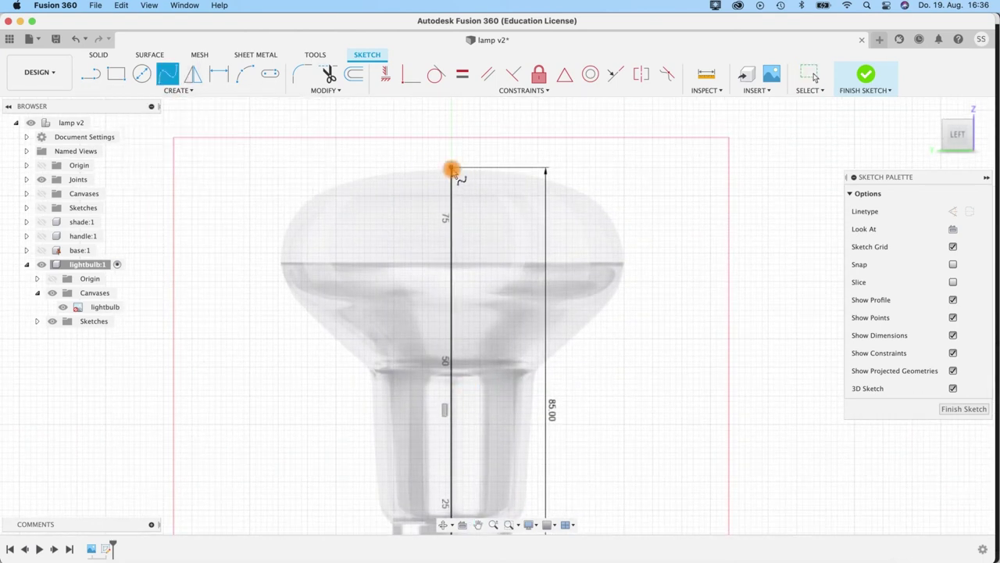
click(451, 168)
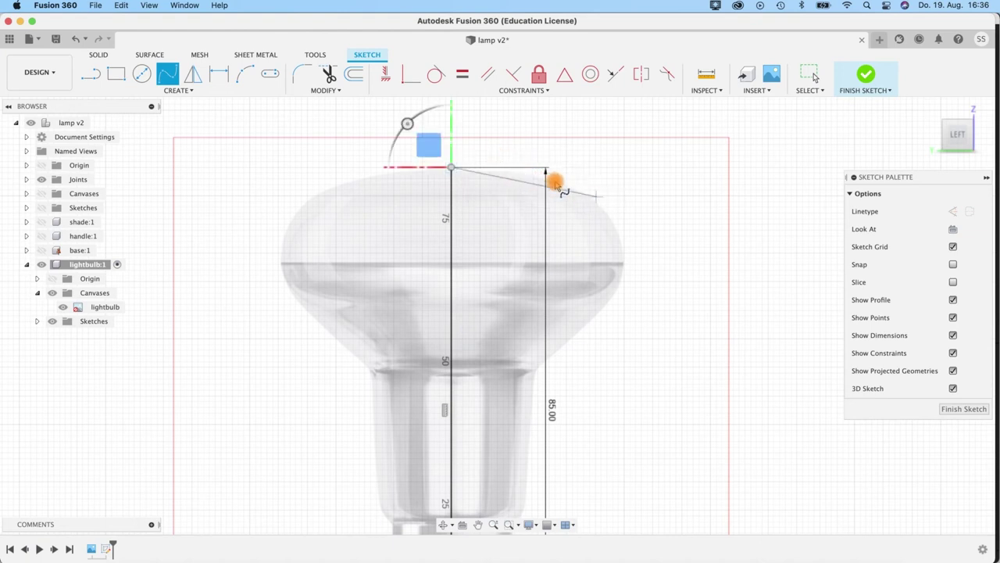
click(621, 268)
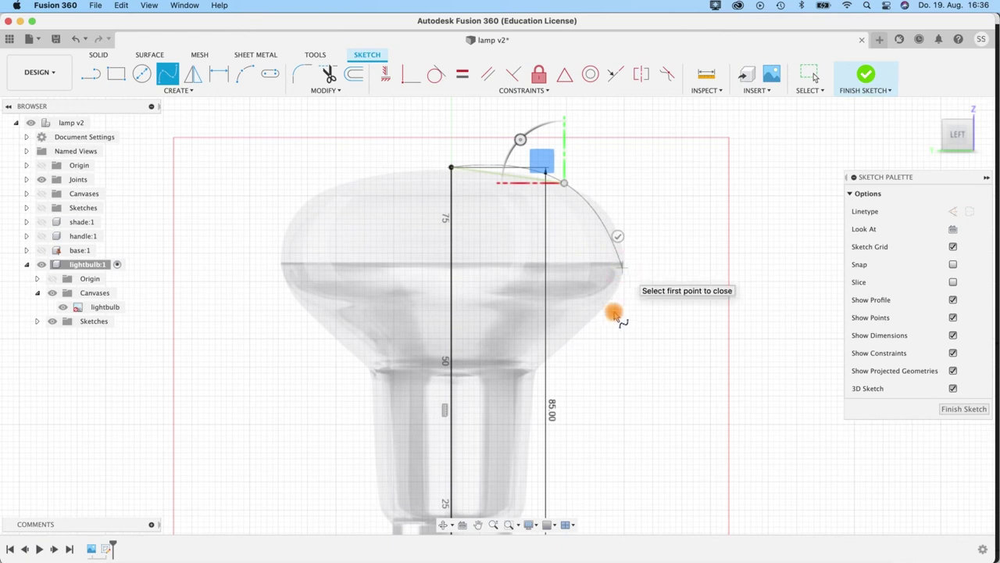
click(550, 357)
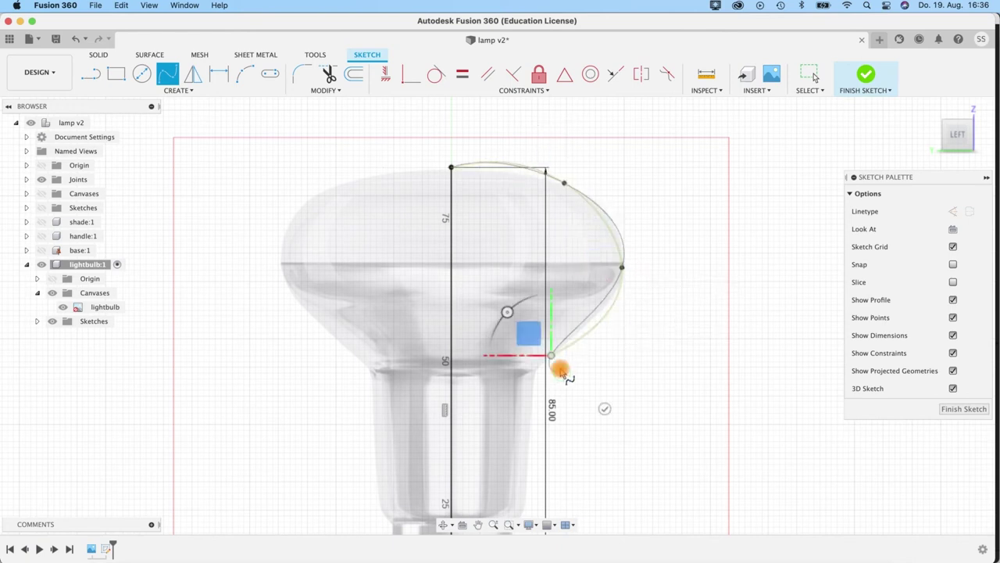
scroll(556, 366, down, 5)
click(495, 225)
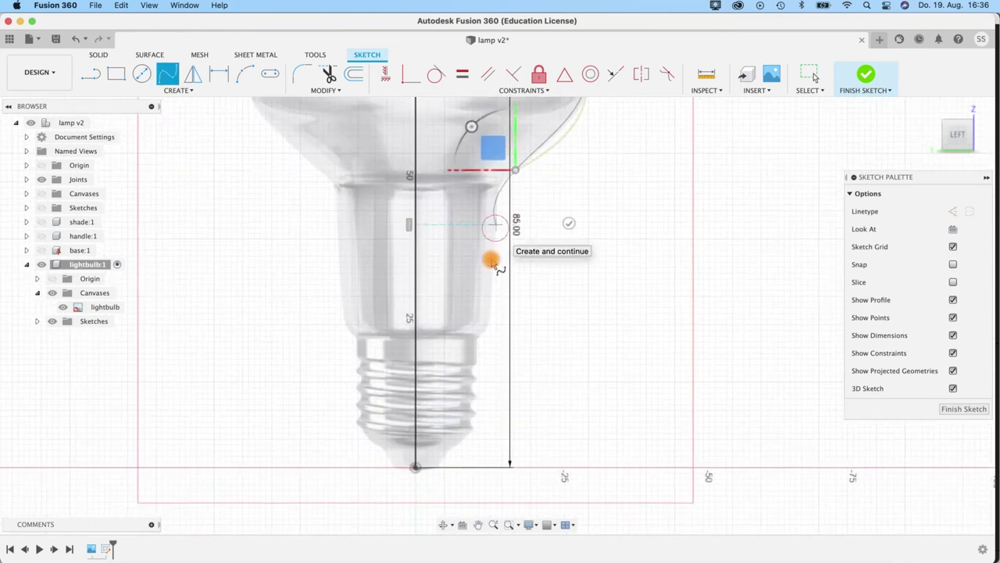
click(485, 333)
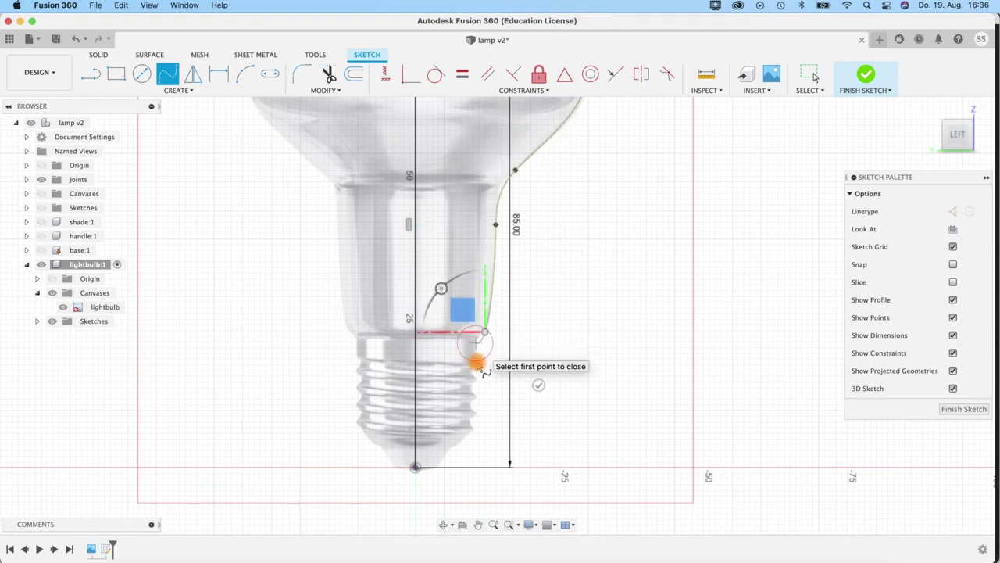